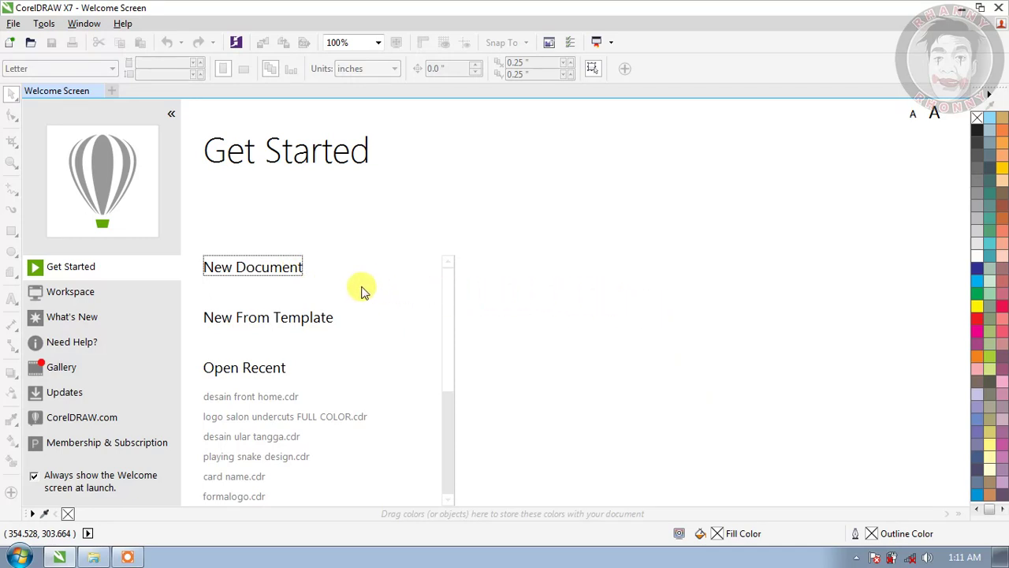
Step: Create a new 500 × 500 mm CMYK document named "desain ular tangga"
{"action": "left_click", "coordinate": [266, 268]}
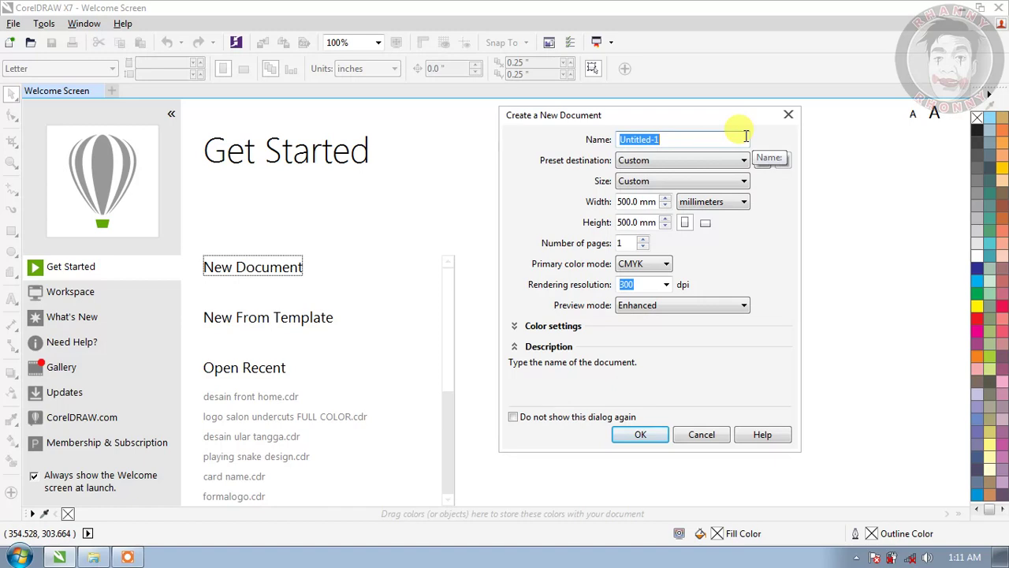
{"action": "type", "text": "desain ular tangga"}
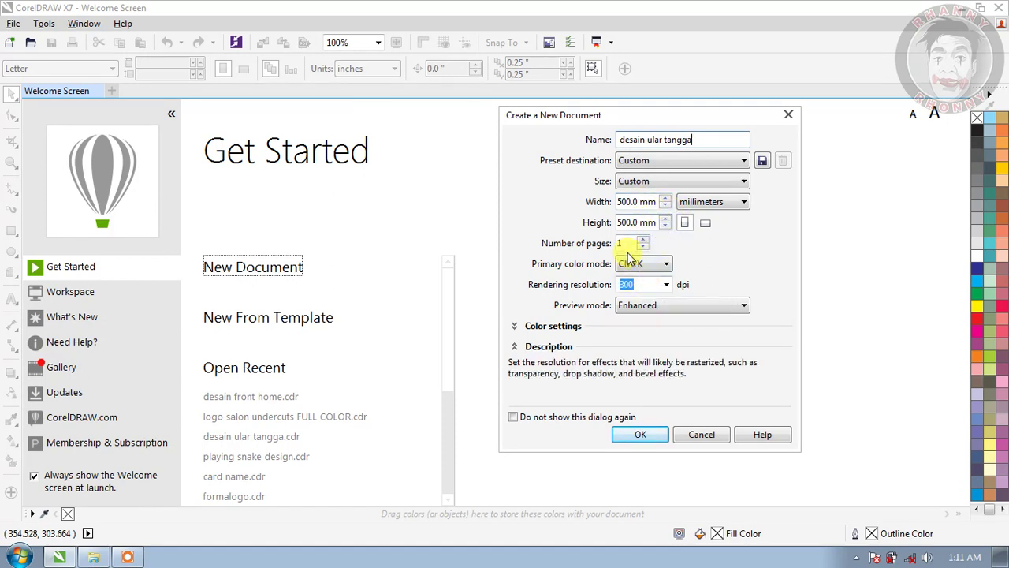
{"action": "left_click", "coordinate": [665, 436]}
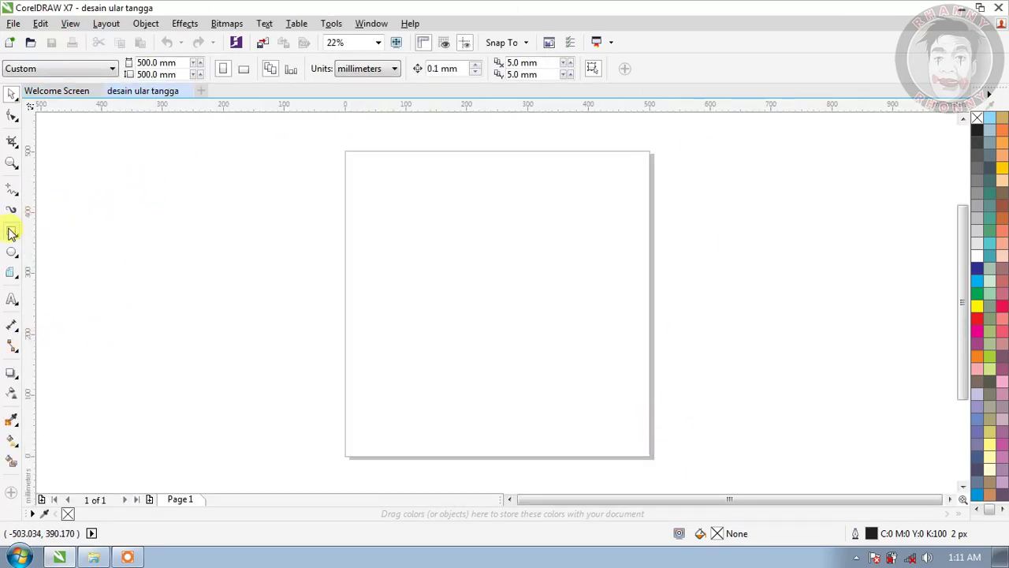
Step: Turn on snapping to guidelines
{"action": "left_click", "coordinate": [73, 25]}
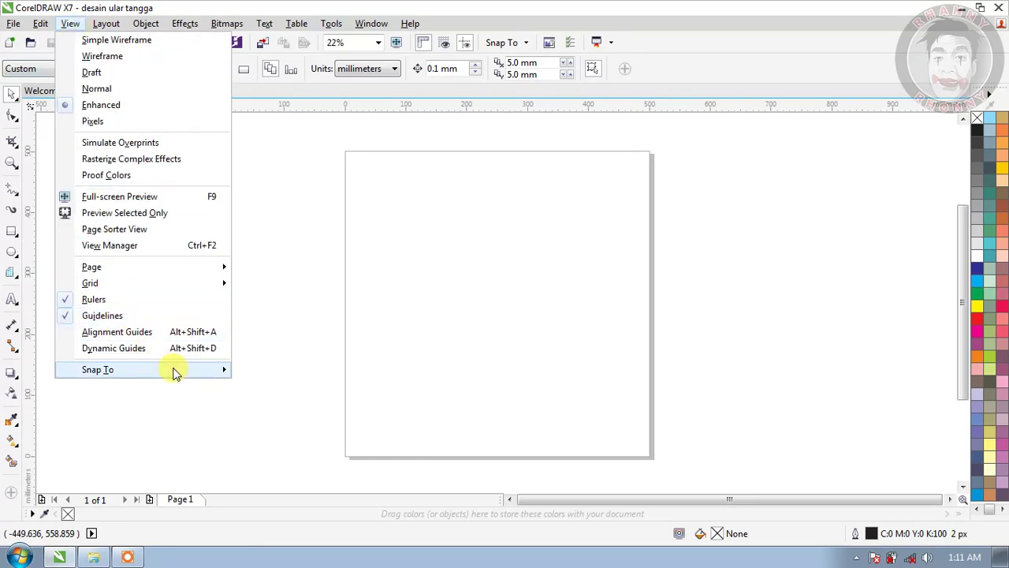
{"action": "mouse_move", "coordinate": [175, 370]}
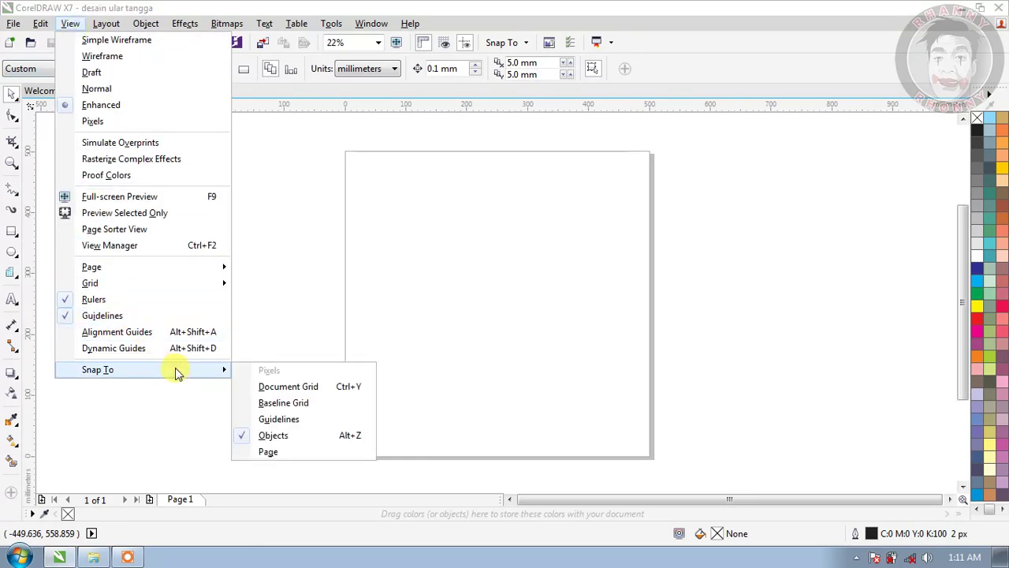
{"action": "left_click", "coordinate": [291, 422]}
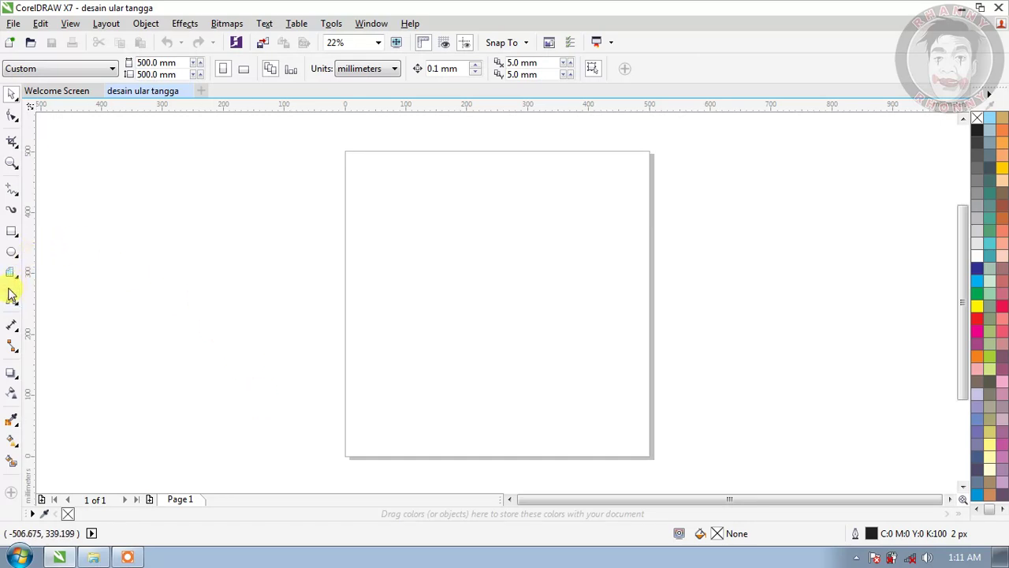
Step: Add a rectangle matching the page size and set its outline width to Hairline
{"action": "double_click", "coordinate": [13, 230]}
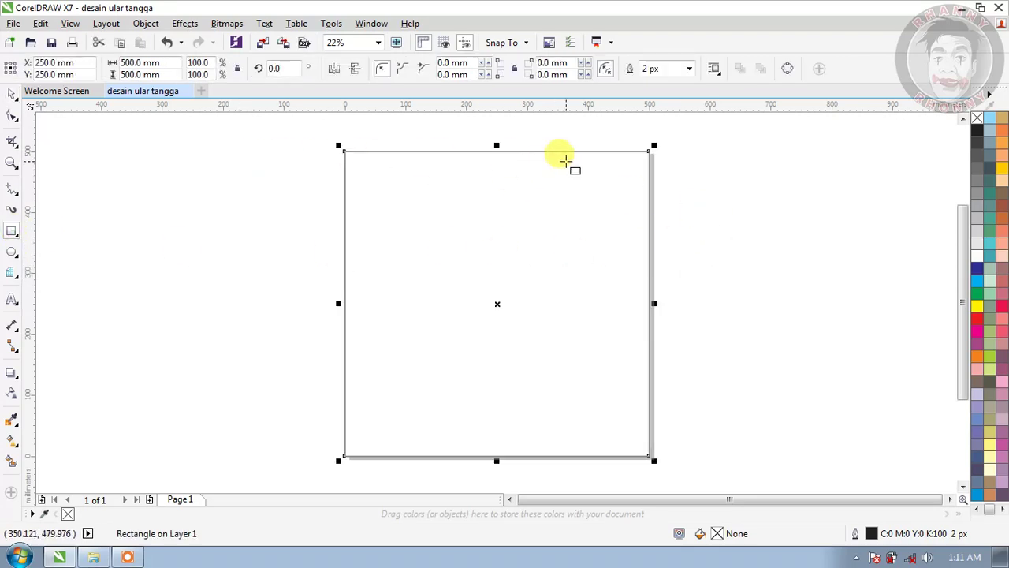
{"action": "left_click", "coordinate": [689, 71]}
{"action": "left_click", "coordinate": [667, 95]}
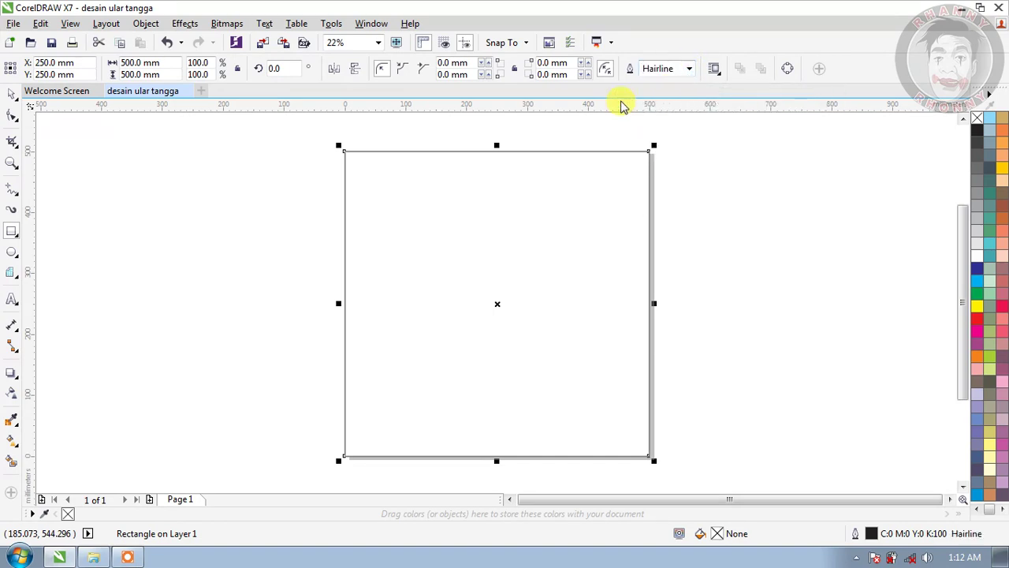
Step: Draw a graph paper grid of 5 columns and 5 rows covering the whole page rectangle from corner to corner
{"action": "left_click", "coordinate": [11, 231]}
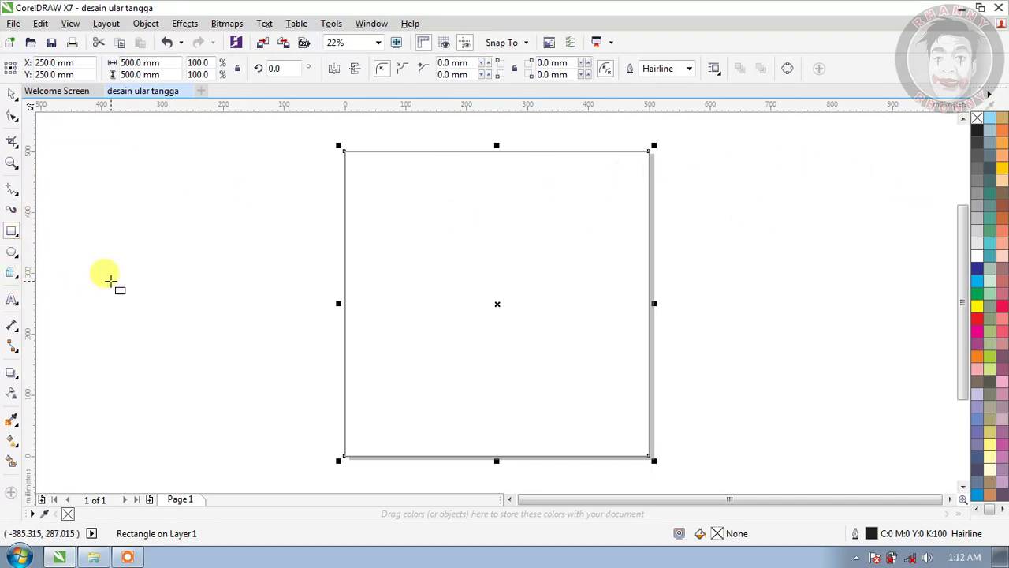
{"action": "left_click", "coordinate": [14, 276]}
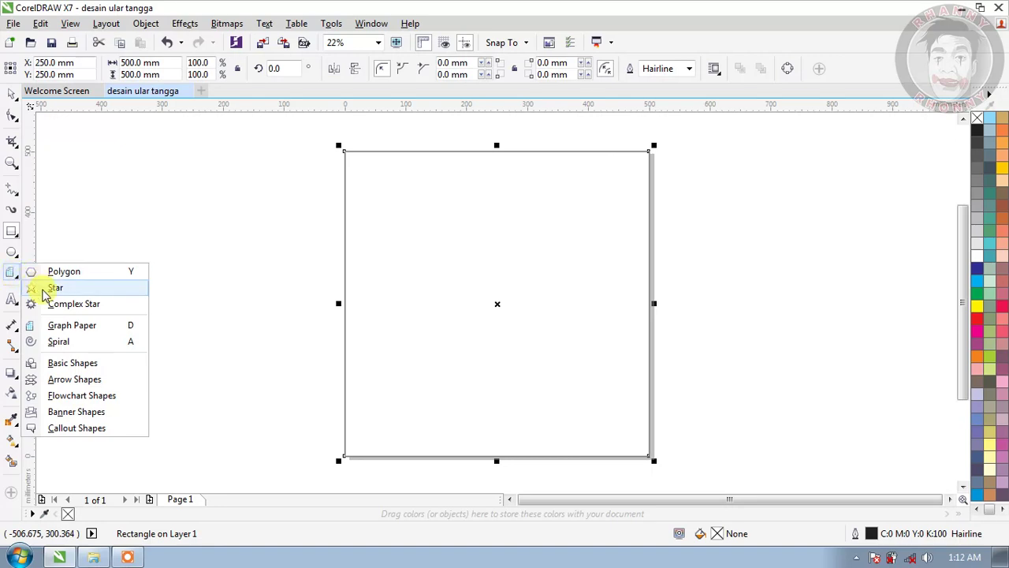
{"action": "left_click", "coordinate": [63, 324]}
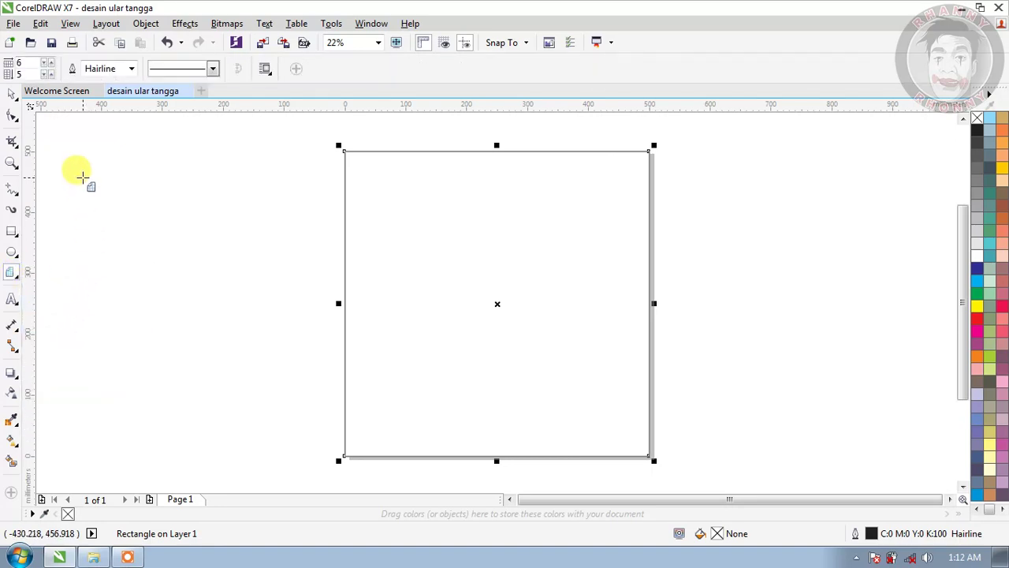
{"action": "left_click", "coordinate": [19, 73]}
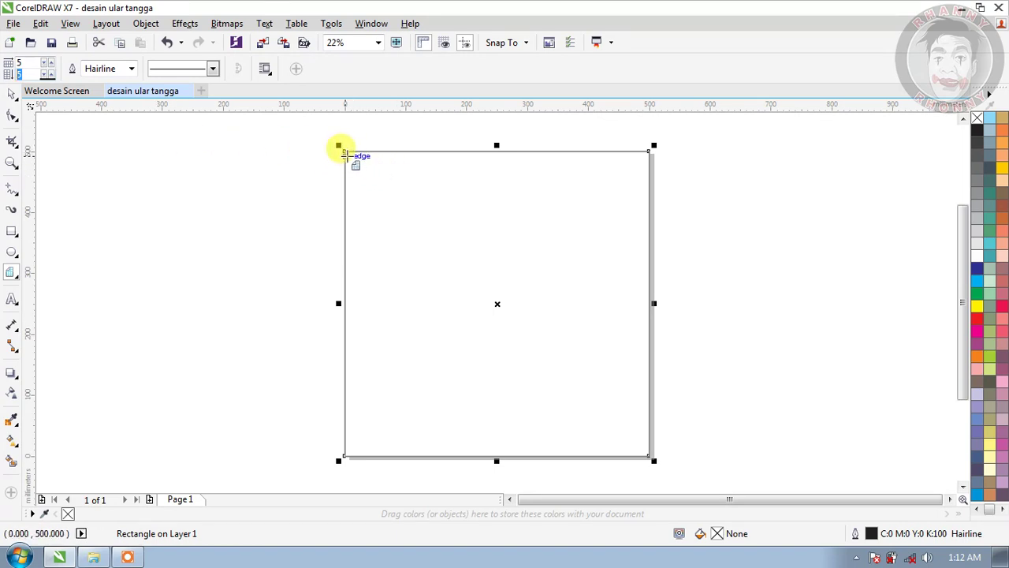
{"action": "left_click_drag", "start_coordinate": [345, 150], "coordinate": [649, 456]}
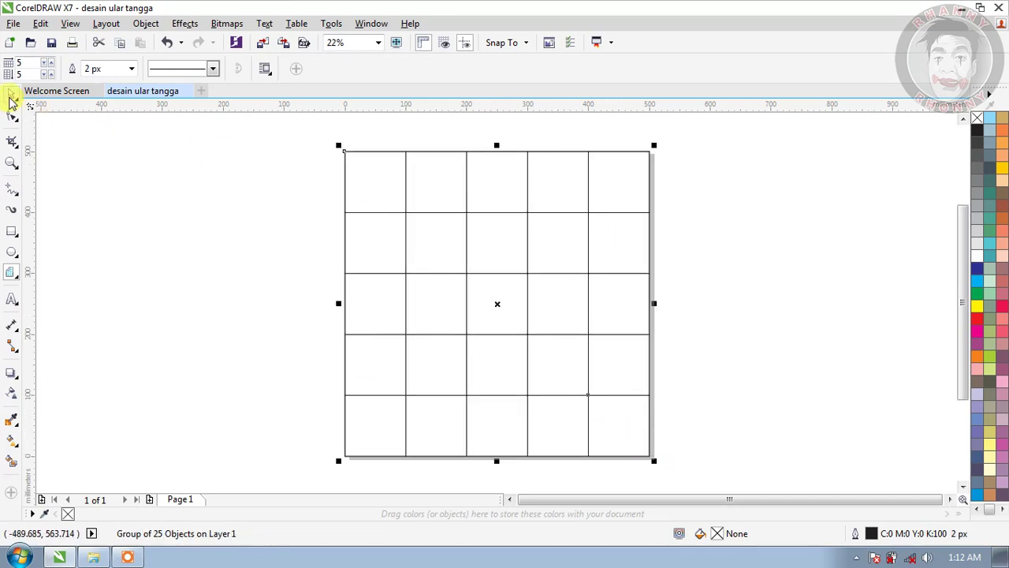
Step: Ungroup all objects of the graph paper grid so that its cells are separate, and clear the selection
{"action": "left_click", "coordinate": [10, 94]}
{"action": "left_click", "coordinate": [779, 237]}
{"action": "left_click", "coordinate": [374, 181]}
{"action": "left_click", "coordinate": [771, 225]}
{"action": "left_click", "coordinate": [380, 184]}
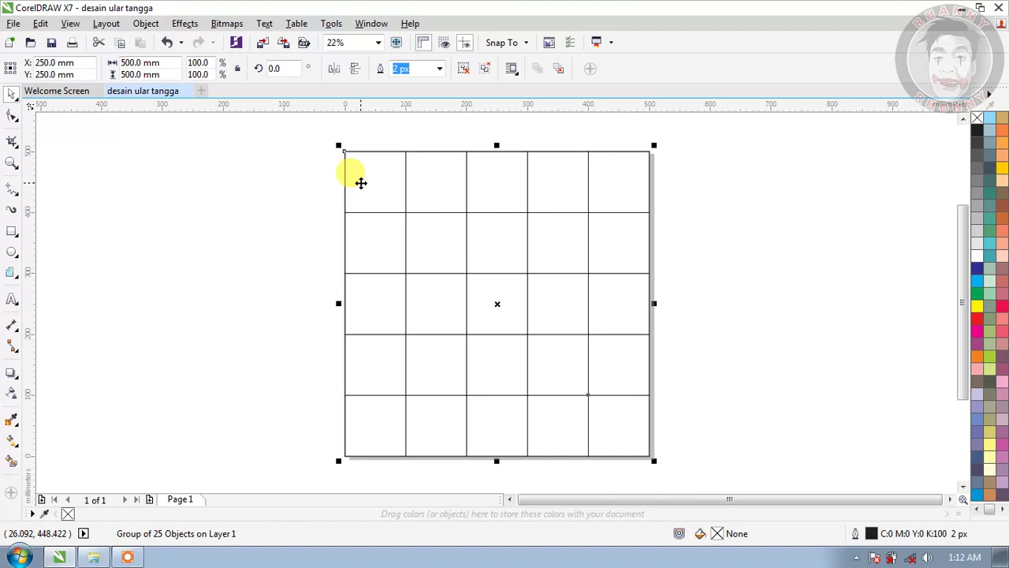
{"action": "right_click", "coordinate": [361, 182]}
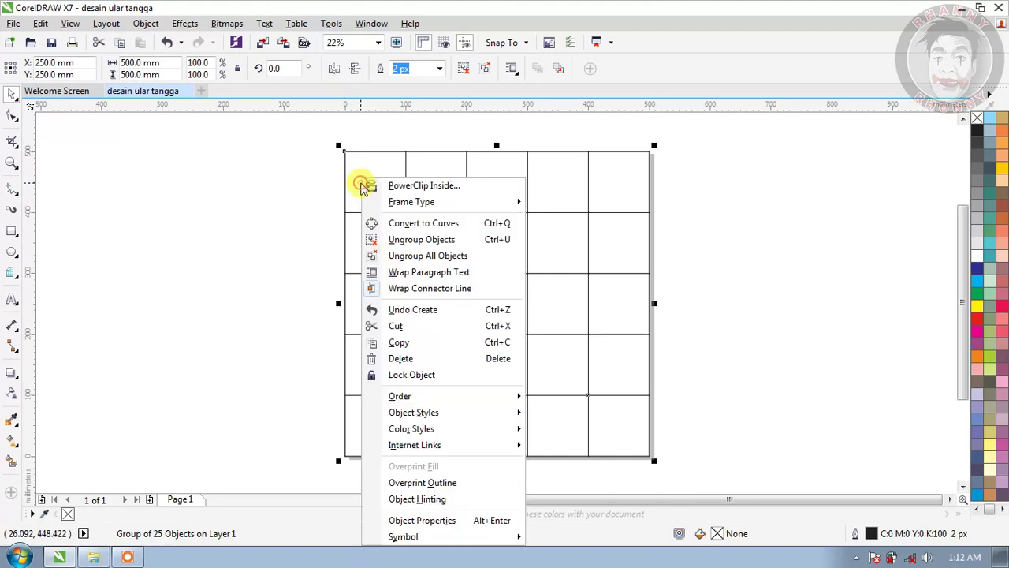
{"action": "left_click", "coordinate": [419, 256]}
{"action": "left_click", "coordinate": [785, 227]}
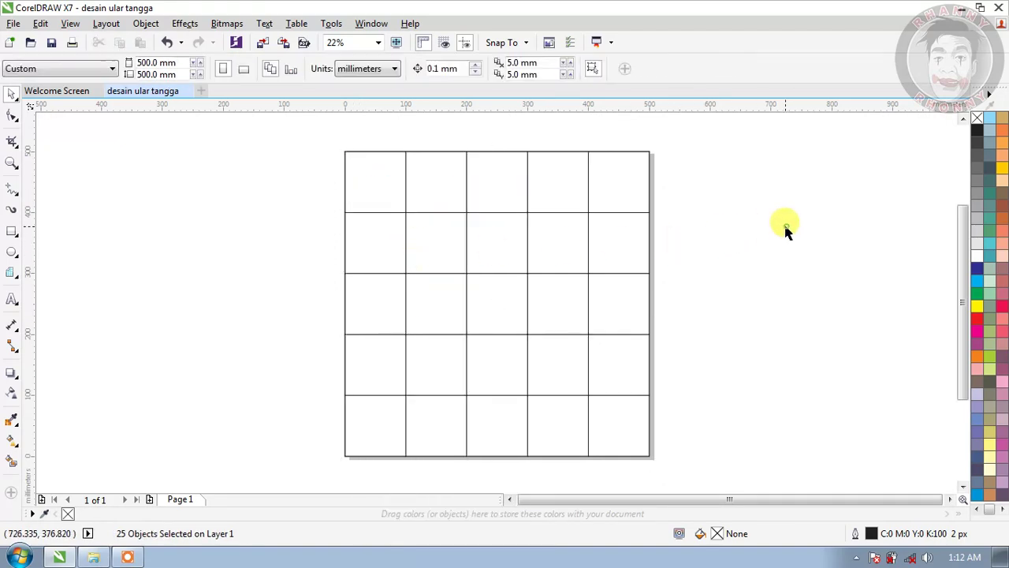
Step: Try moving the grid's upper-left cell sideways along the first row and undo the move
{"action": "left_click", "coordinate": [392, 179]}
{"action": "left_click_drag", "start_coordinate": [419, 180], "coordinate": [558, 181]}
{"action": "key", "text": "ctrl+z"}
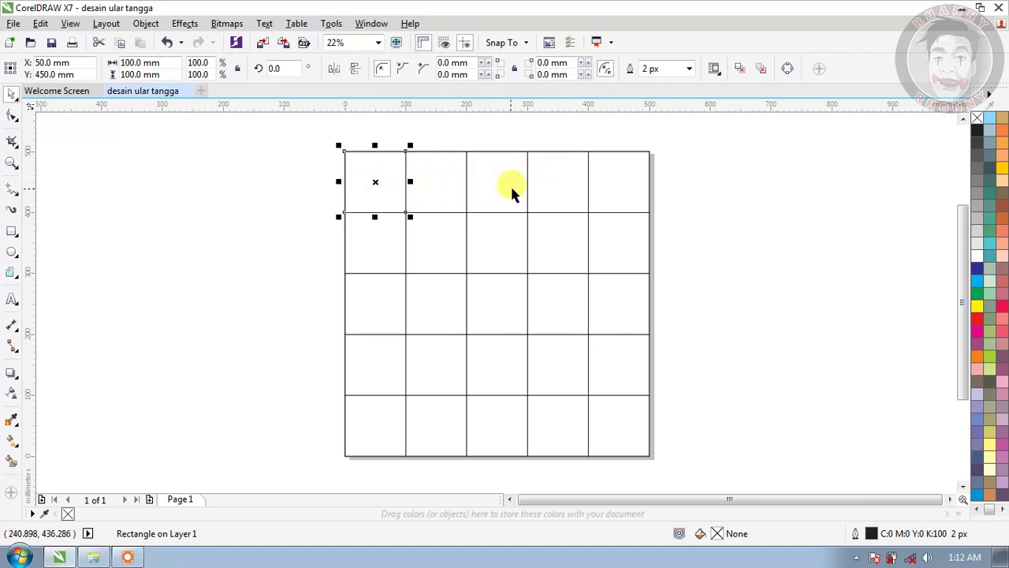
{"action": "left_click", "coordinate": [552, 182]}
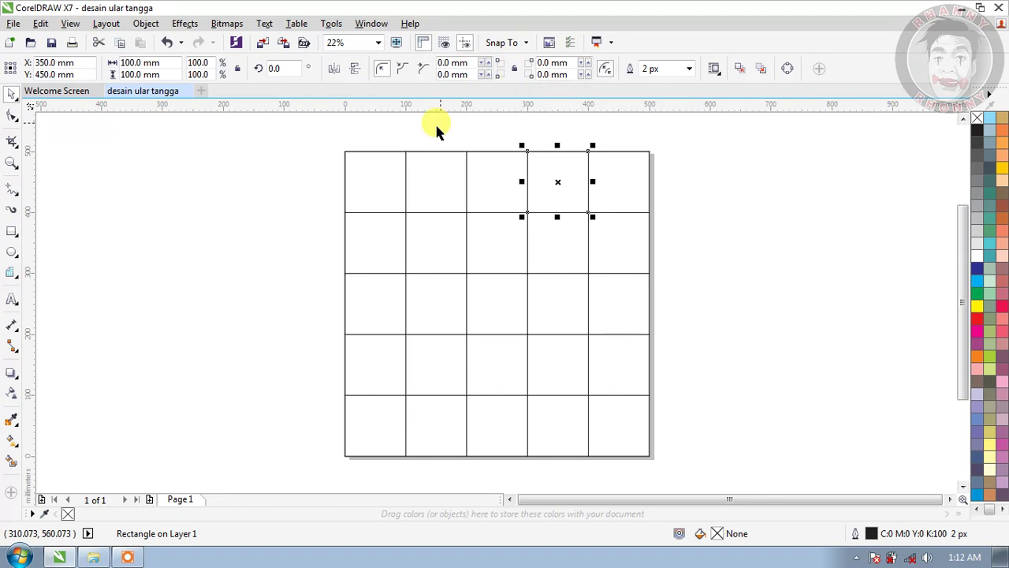
Step: Select all 25 grid cells together, row by row from the first cell to the last
{"action": "left_click", "coordinate": [389, 185]}
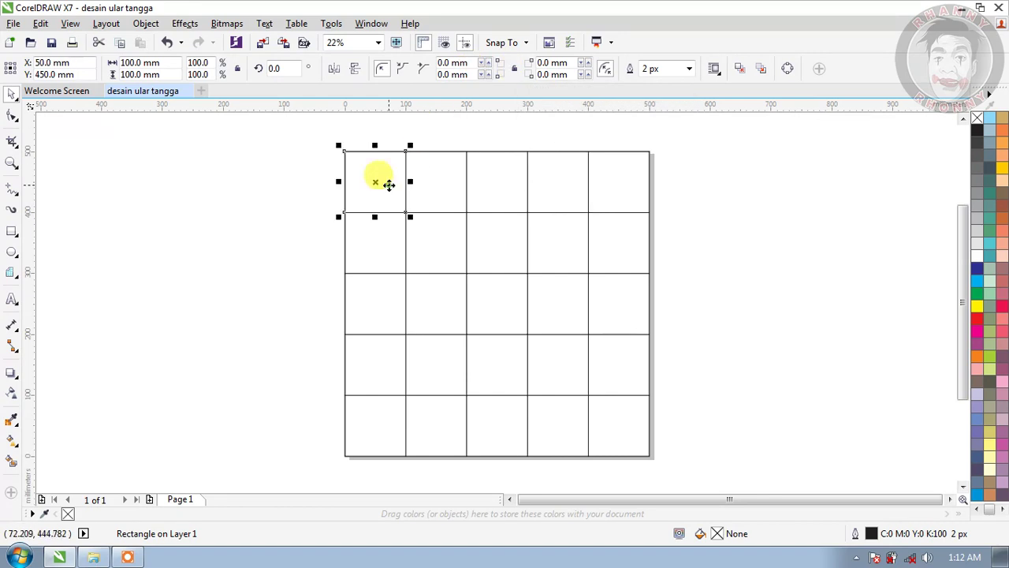
{"action": "left_click", "coordinate": [436, 178], "text": "shift"}
{"action": "left_click", "coordinate": [482, 186], "text": "shift"}
{"action": "left_click", "coordinate": [558, 186], "text": "shift"}
{"action": "left_click", "coordinate": [619, 196], "text": "shift"}
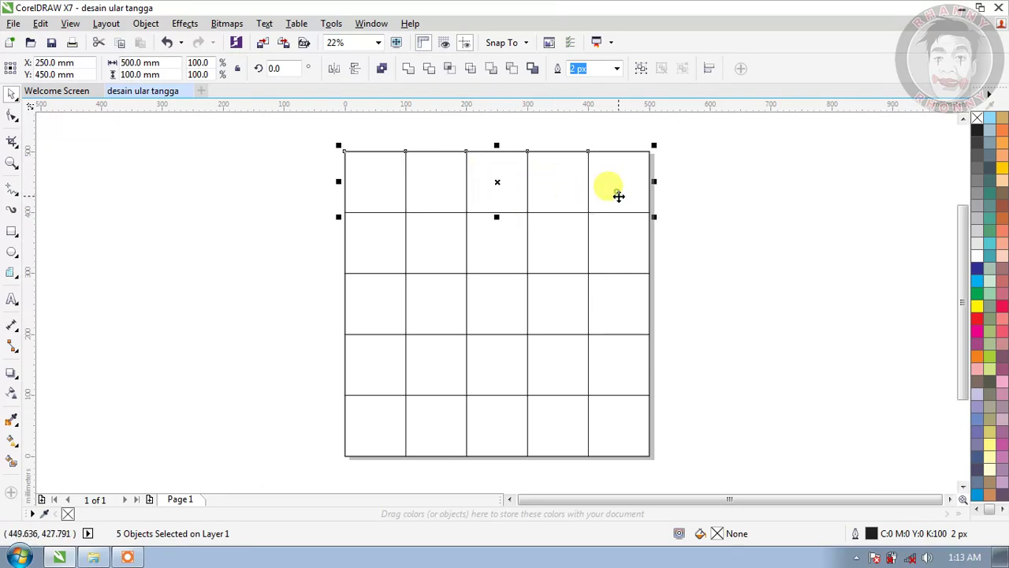
{"action": "left_click", "coordinate": [556, 254], "text": "shift"}
{"action": "left_click", "coordinate": [376, 242], "text": "shift"}
{"action": "left_click", "coordinate": [381, 319], "text": "shift"}
{"action": "left_click", "coordinate": [377, 311], "text": "shift"}
{"action": "left_click", "coordinate": [438, 305], "text": "shift"}
{"action": "left_click", "coordinate": [489, 296], "text": "shift"}
{"action": "left_click", "coordinate": [546, 293], "text": "shift"}
{"action": "left_click", "coordinate": [615, 330], "text": "shift"}
{"action": "left_click", "coordinate": [587, 354], "text": "shift"}
{"action": "left_click", "coordinate": [563, 360], "text": "shift"}
{"action": "left_click", "coordinate": [513, 361], "text": "shift"}
{"action": "left_click", "coordinate": [441, 360], "text": "shift"}
{"action": "left_click", "coordinate": [386, 361], "text": "shift"}
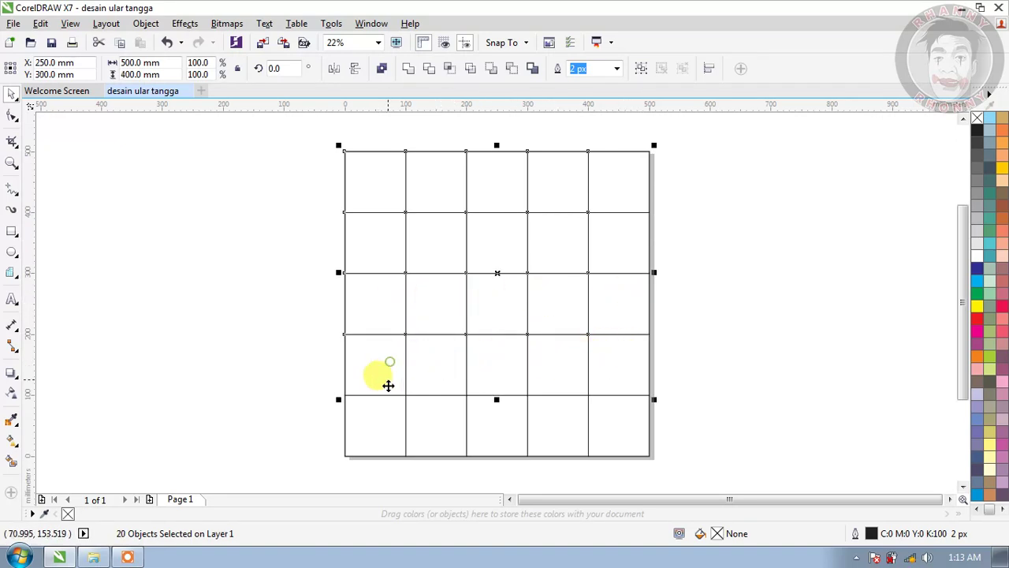
{"action": "left_click", "coordinate": [385, 426], "text": "shift"}
{"action": "left_click", "coordinate": [435, 421], "text": "shift"}
{"action": "left_click", "coordinate": [493, 426], "text": "shift"}
{"action": "left_click", "coordinate": [556, 424], "text": "shift"}
{"action": "left_click", "coordinate": [603, 424], "text": "shift"}
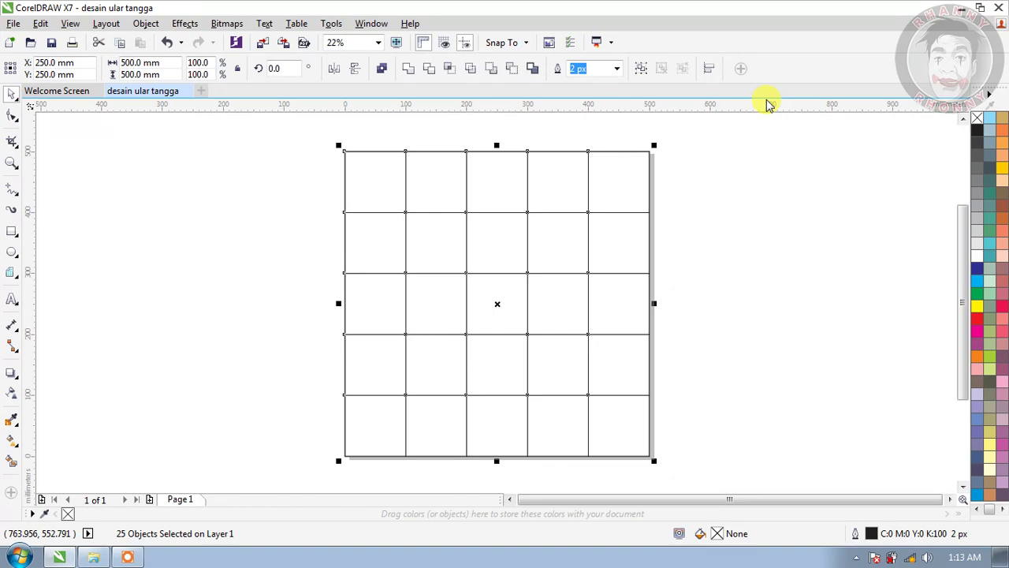
Step: Give the selected cells' outline rounded corners and a width of 5 px in the Outline Pen settings
{"action": "key", "text": "F12"}
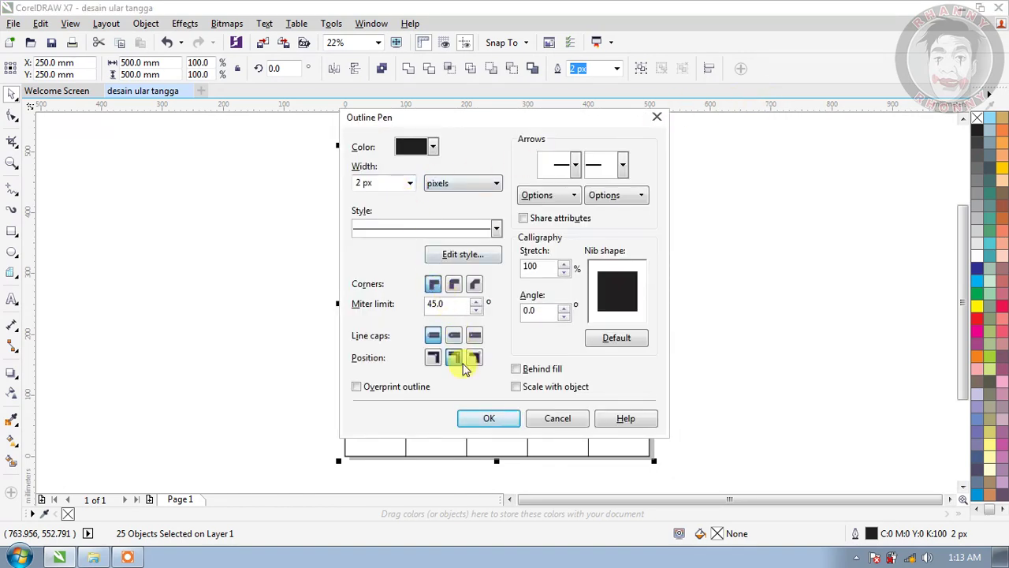
{"action": "left_click", "coordinate": [455, 285]}
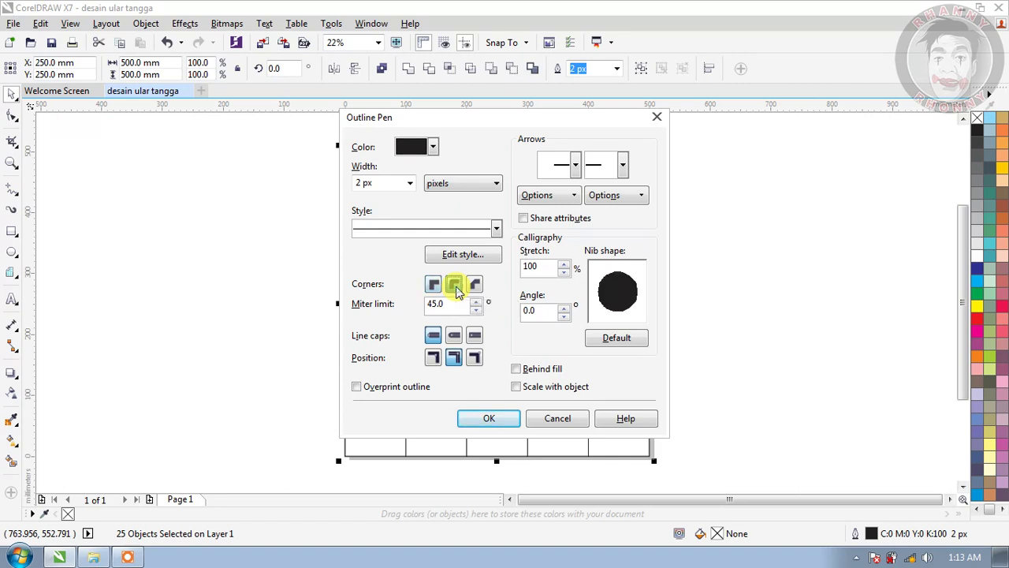
{"action": "left_click", "coordinate": [410, 184]}
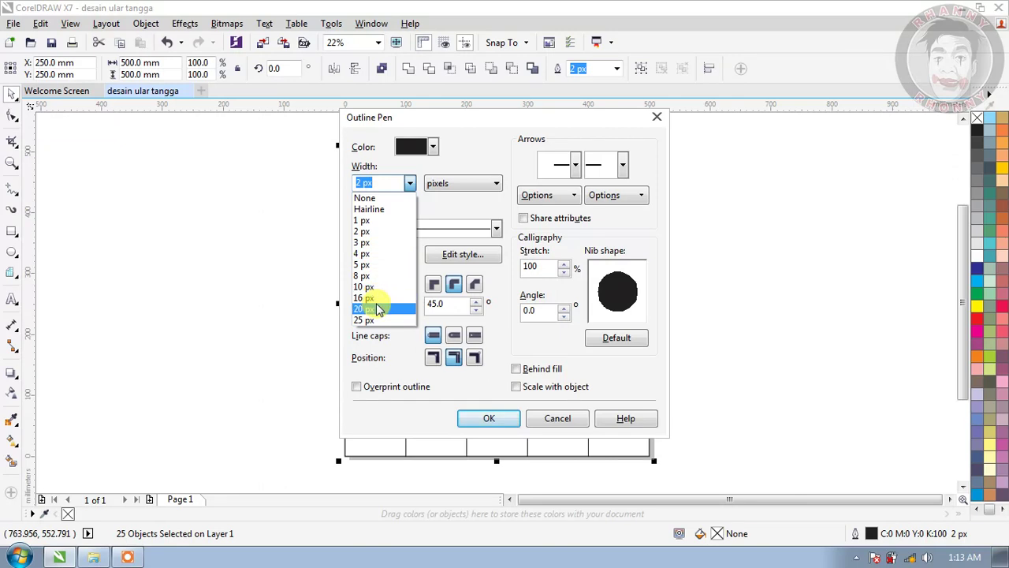
{"action": "left_click", "coordinate": [377, 264]}
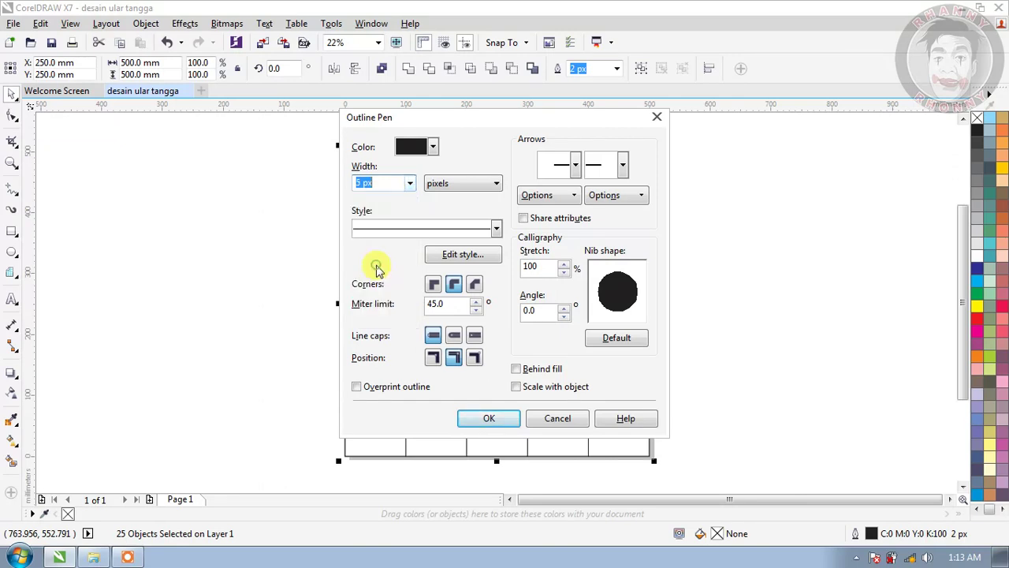
Step: Set the outline colour to a custom dark orange, C16 M82 Y100 K7, and apply the outline to all cells
{"action": "left_click", "coordinate": [434, 148]}
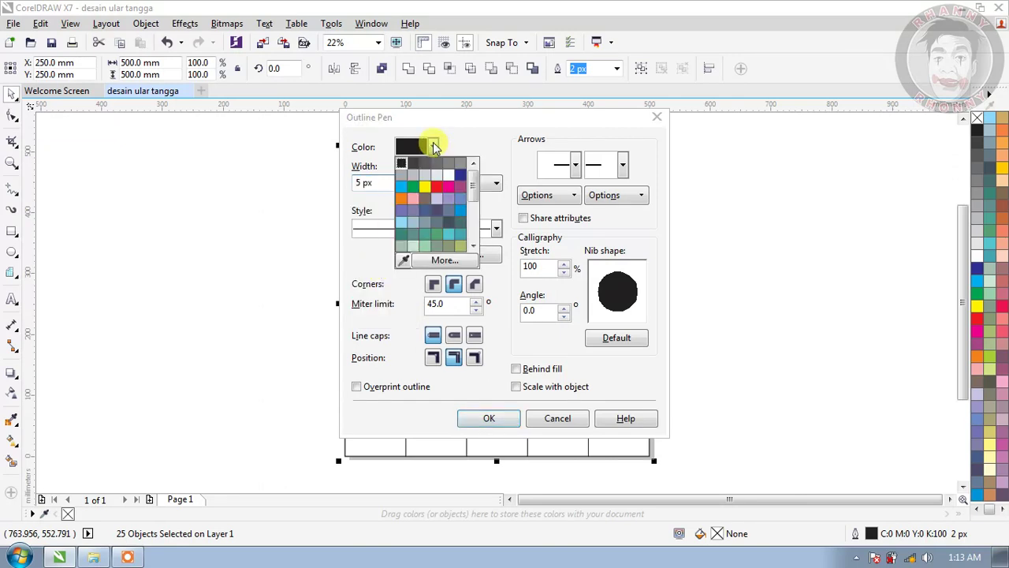
{"action": "left_click", "coordinate": [402, 200]}
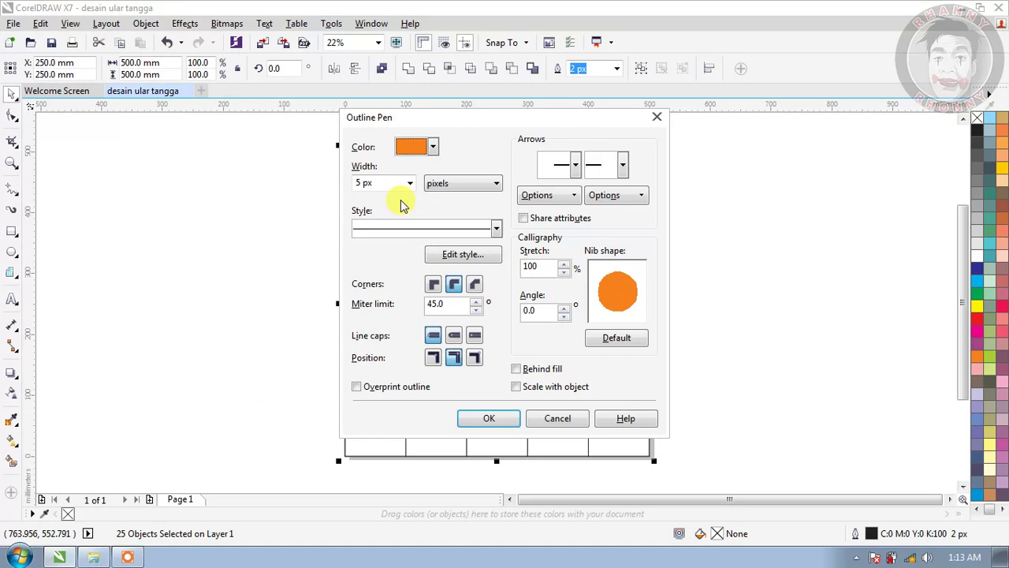
{"action": "left_click", "coordinate": [436, 147]}
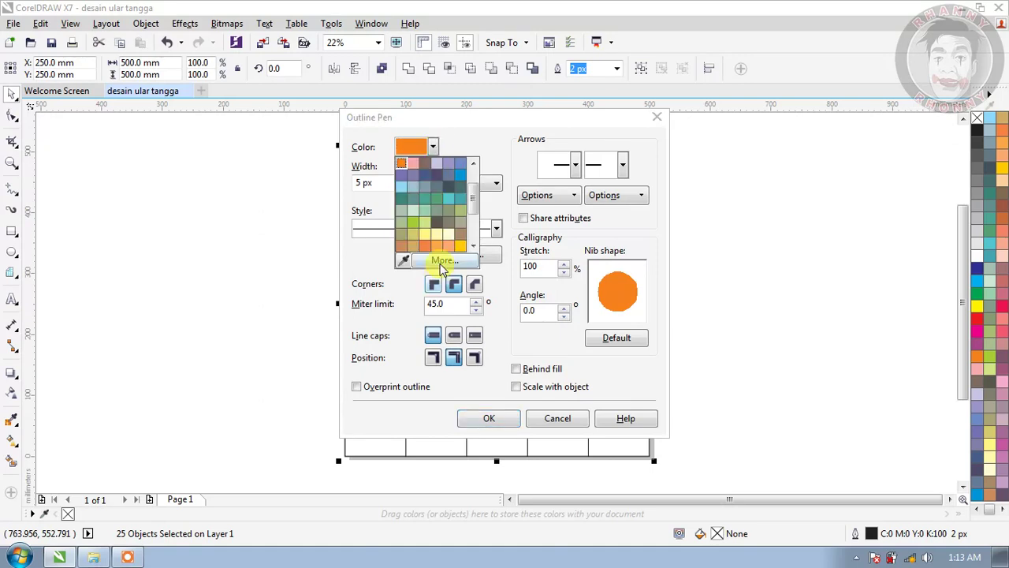
{"action": "left_click", "coordinate": [440, 261]}
{"action": "left_click_drag", "start_coordinate": [749, 223], "coordinate": [784, 210]}
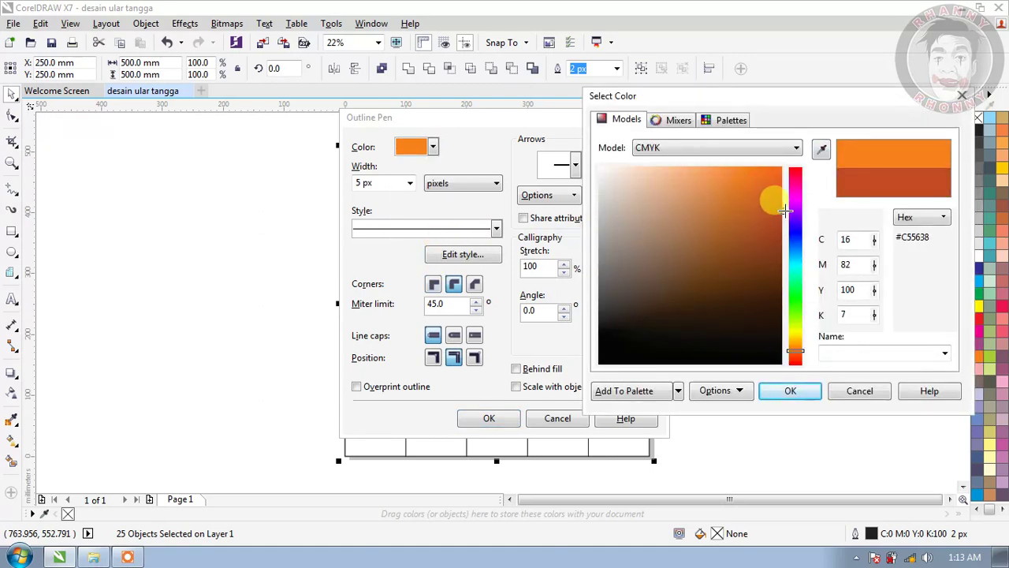
{"action": "left_click", "coordinate": [790, 391]}
{"action": "left_click", "coordinate": [490, 418]}
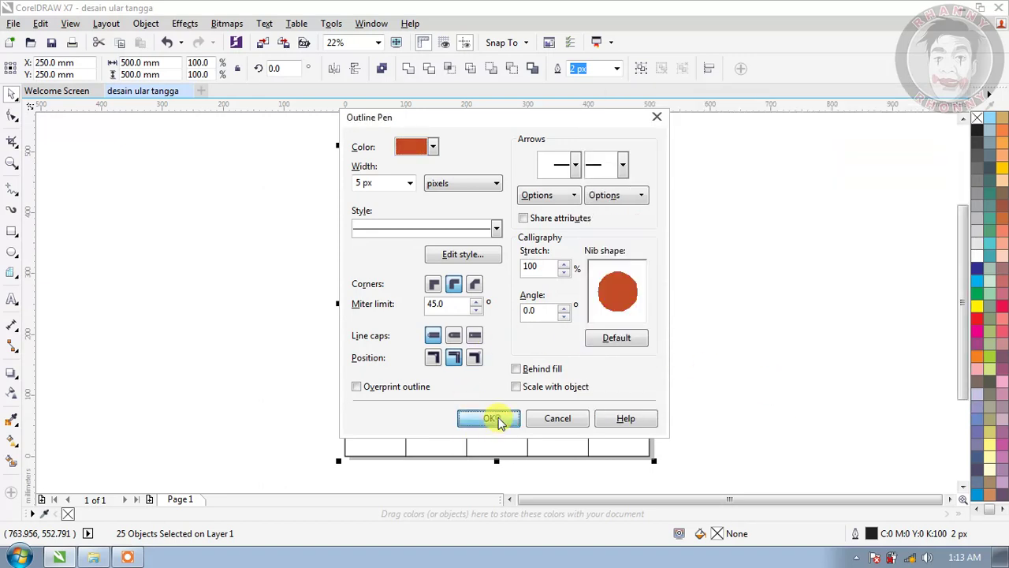
Step: Examine the cell outlines up close along the divider between the first two cells and where it meets the page's upper edge
{"action": "scroll", "coordinate": [360, 166], "scroll_direction": "up", "scroll_amount": 6}
{"action": "scroll", "coordinate": [399, 225], "scroll_direction": "down", "scroll_amount": 2}
{"action": "scroll", "coordinate": [375, 432], "scroll_direction": "down", "scroll_amount": 1}
{"action": "scroll", "coordinate": [504, 286], "scroll_direction": "up", "scroll_amount": 2}
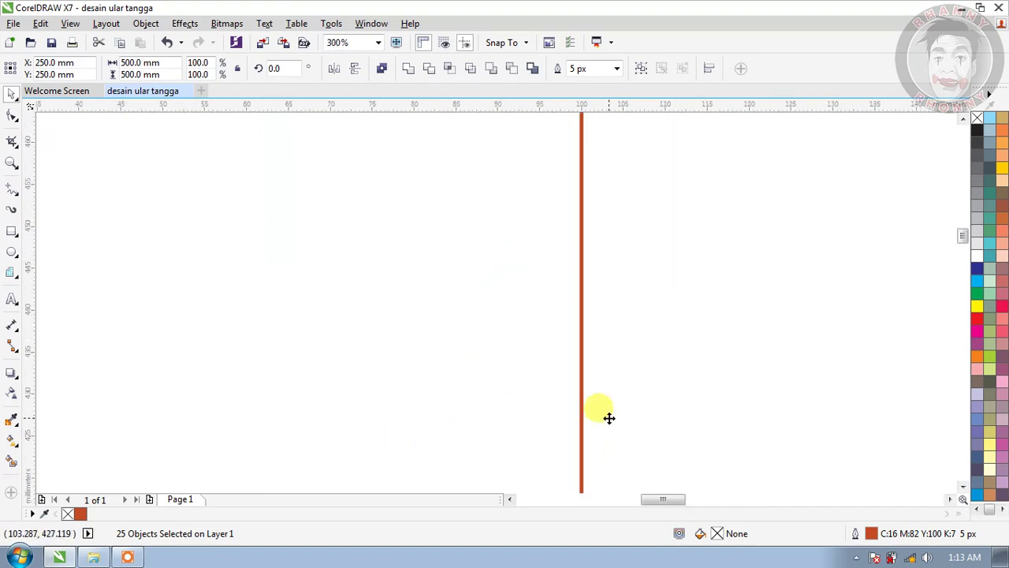
{"action": "scroll", "coordinate": [600, 410], "scroll_direction": "down", "scroll_amount": 2}
{"action": "scroll", "coordinate": [602, 275], "scroll_direction": "up", "scroll_amount": 4}
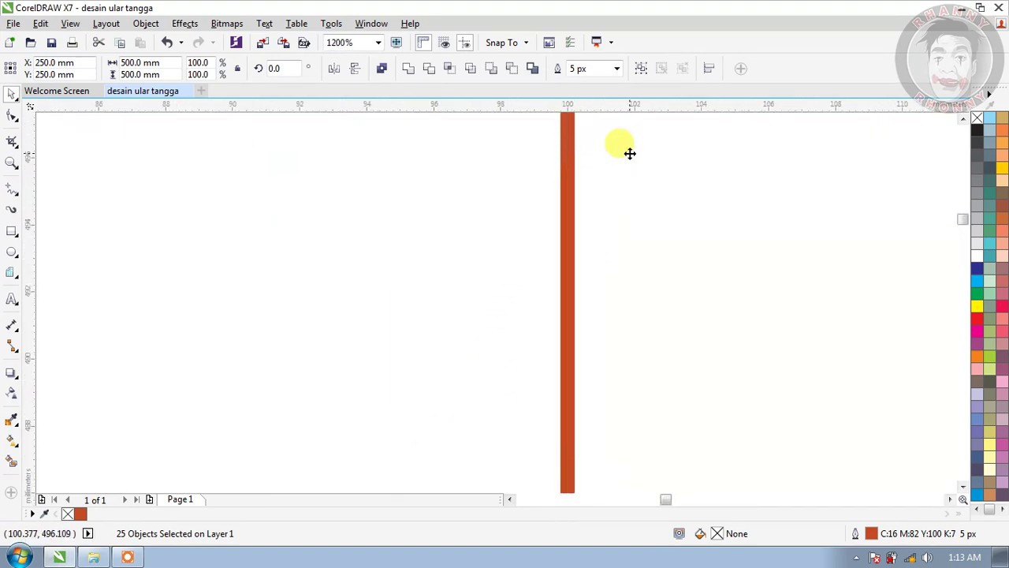
{"action": "left_click_drag", "start_coordinate": [962, 218], "coordinate": [961, 227]}
{"action": "scroll", "coordinate": [722, 191], "scroll_direction": "down", "scroll_amount": 4}
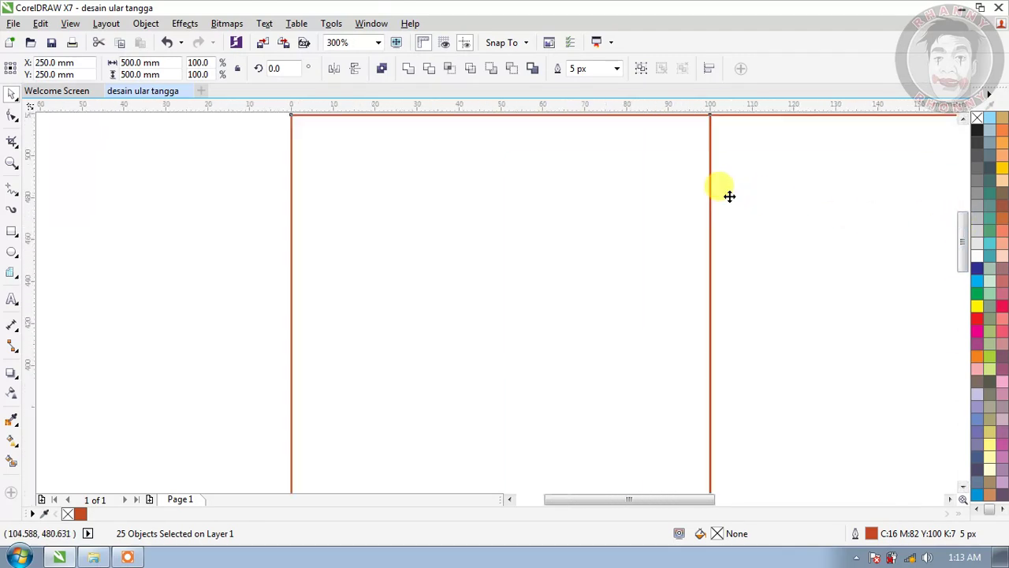
{"action": "scroll", "coordinate": [728, 172], "scroll_direction": "up", "scroll_amount": 6}
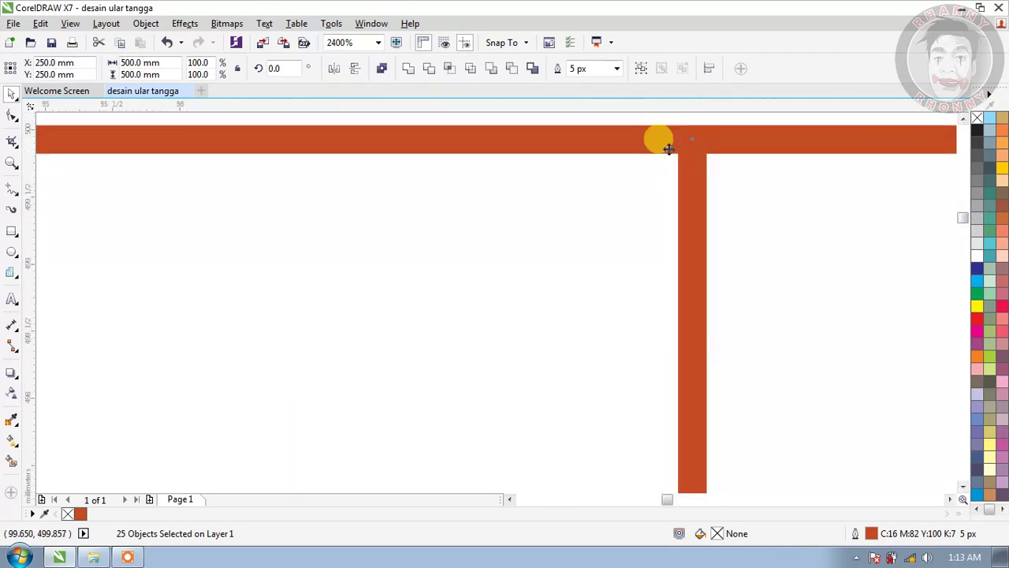
Step: Fill the first cell of the board's top row with Orange
{"action": "scroll", "coordinate": [668, 149], "scroll_direction": "down", "scroll_amount": 7}
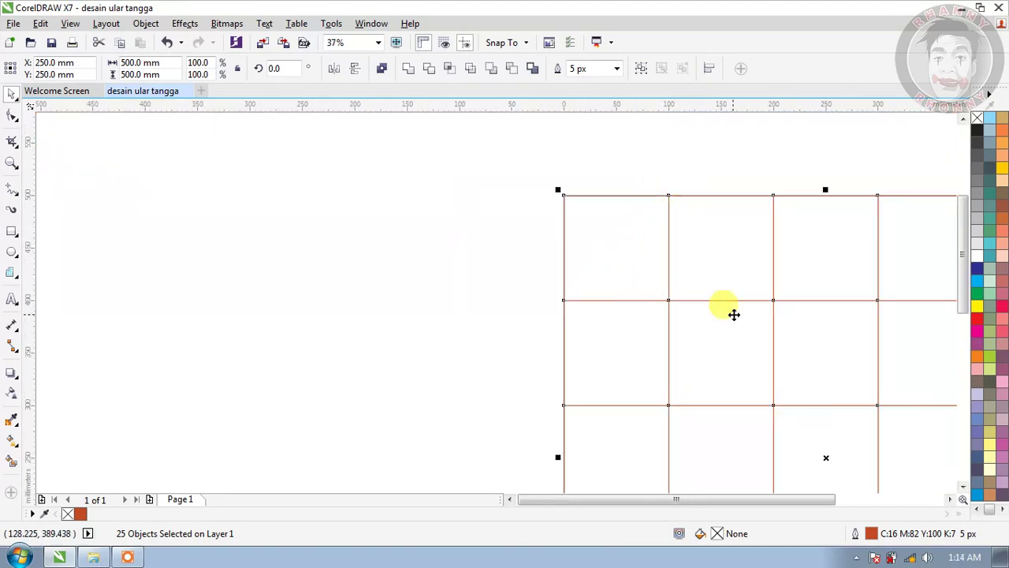
{"action": "scroll", "coordinate": [788, 339], "scroll_direction": "down", "scroll_amount": 2}
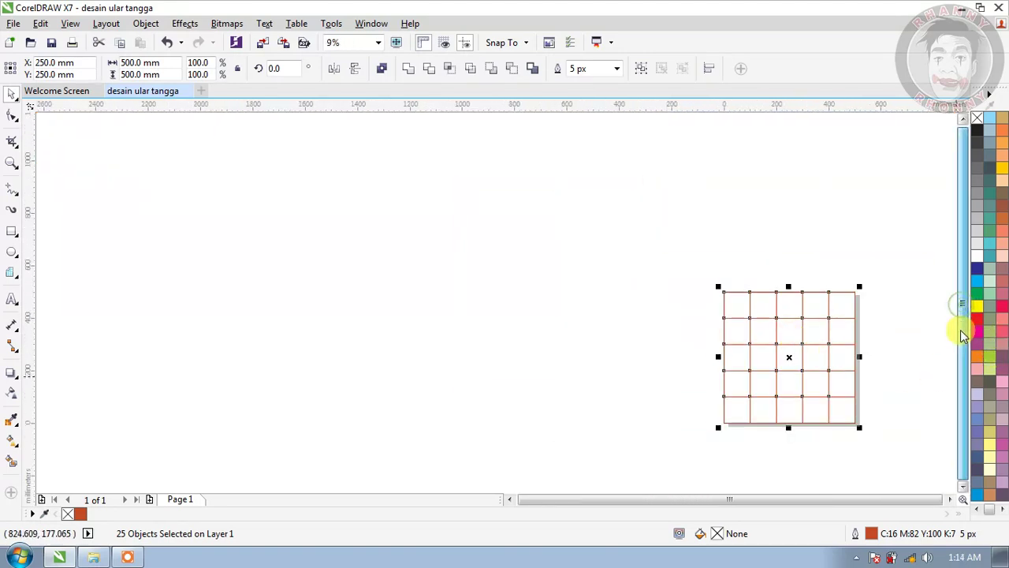
{"action": "scroll", "coordinate": [842, 369], "scroll_direction": "up", "scroll_amount": 1}
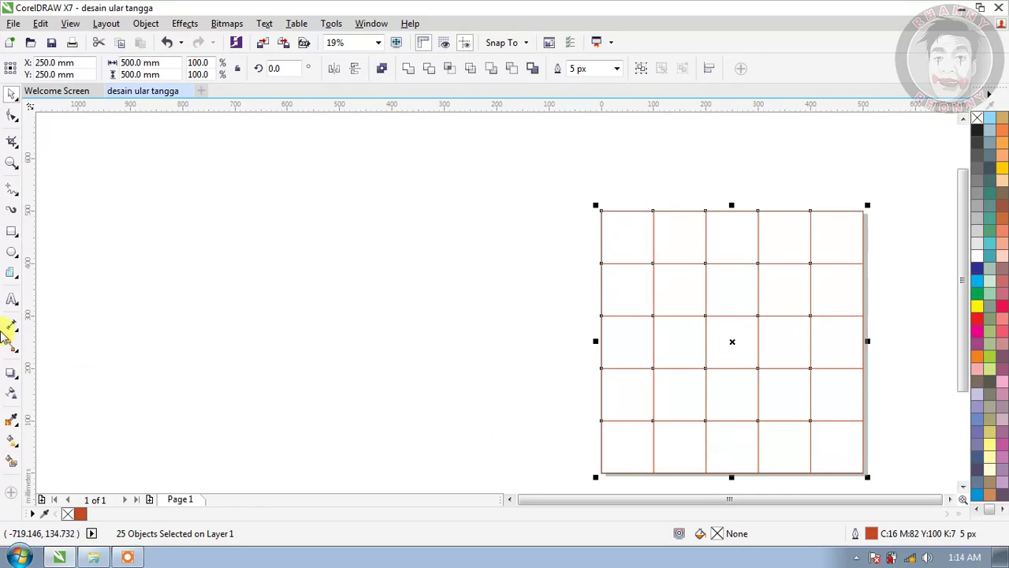
{"action": "left_click_drag", "start_coordinate": [578, 186], "coordinate": [880, 473]}
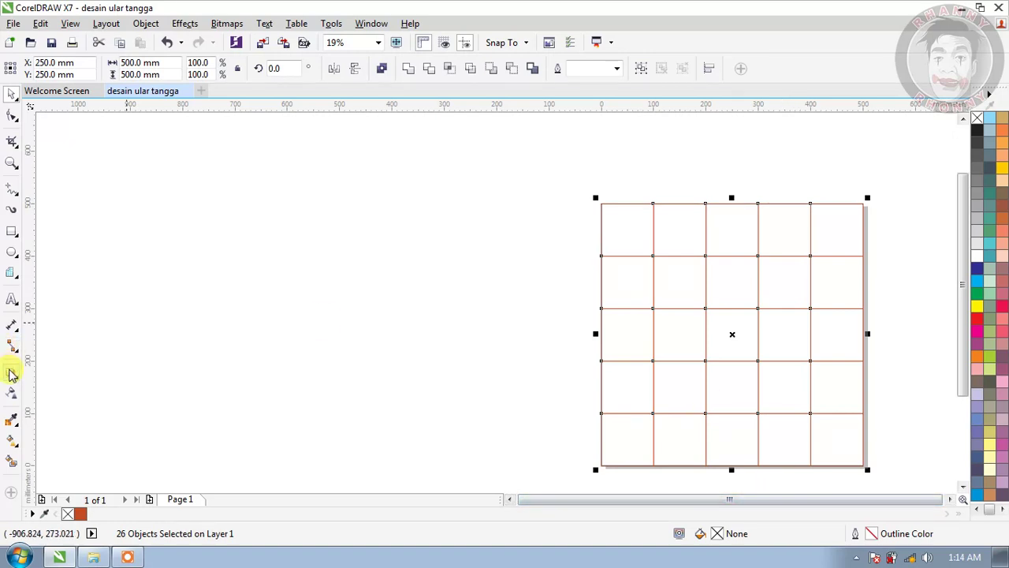
{"action": "left_click", "coordinate": [12, 165]}
{"action": "left_click_drag", "start_coordinate": [591, 196], "coordinate": [862, 466]}
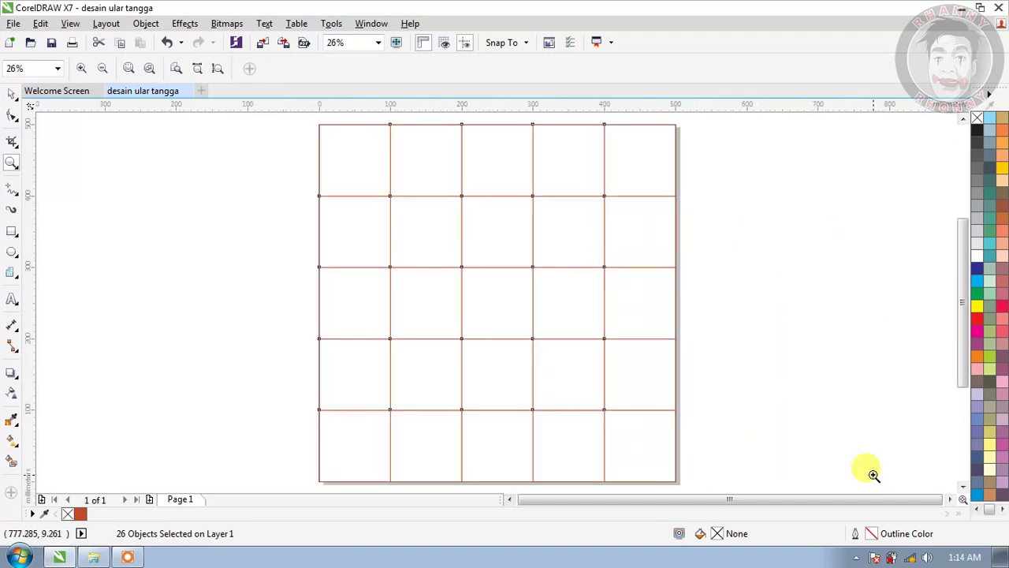
{"action": "left_click", "coordinate": [12, 96]}
{"action": "left_click", "coordinate": [350, 166]}
{"action": "left_click", "coordinate": [842, 277]}
{"action": "left_click", "coordinate": [349, 155]}
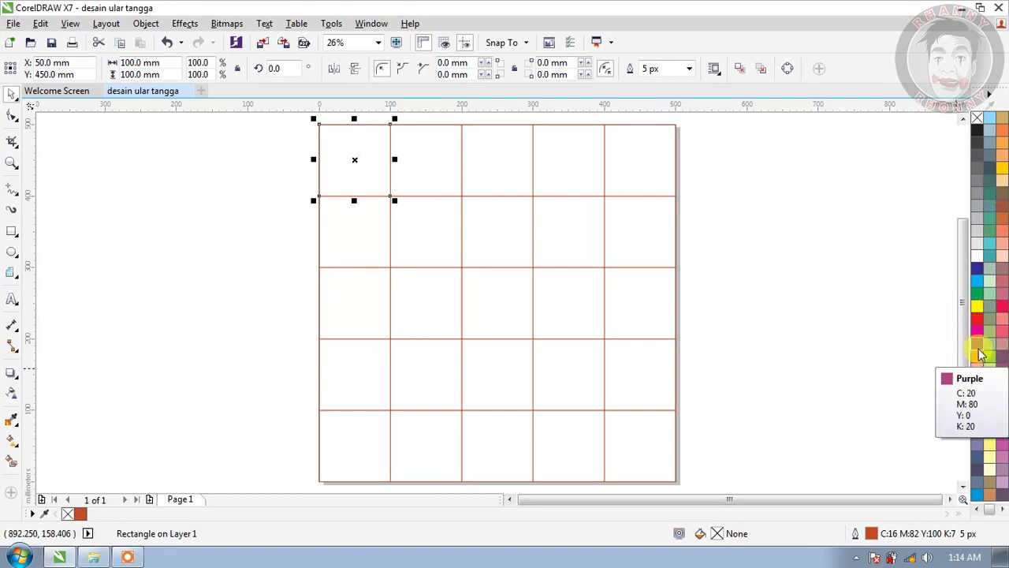
{"action": "left_click", "coordinate": [977, 357]}
Step: Fill the rest of the top row: second cell Peach, third Orange, fourth and fifth Peach
{"action": "left_click", "coordinate": [432, 162]}
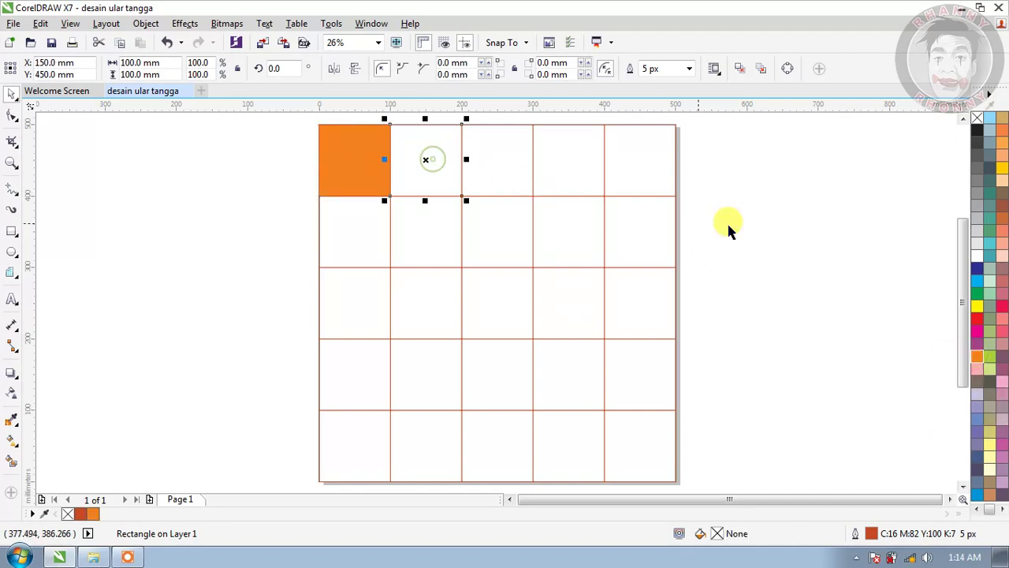
{"action": "left_click", "coordinate": [1002, 160]}
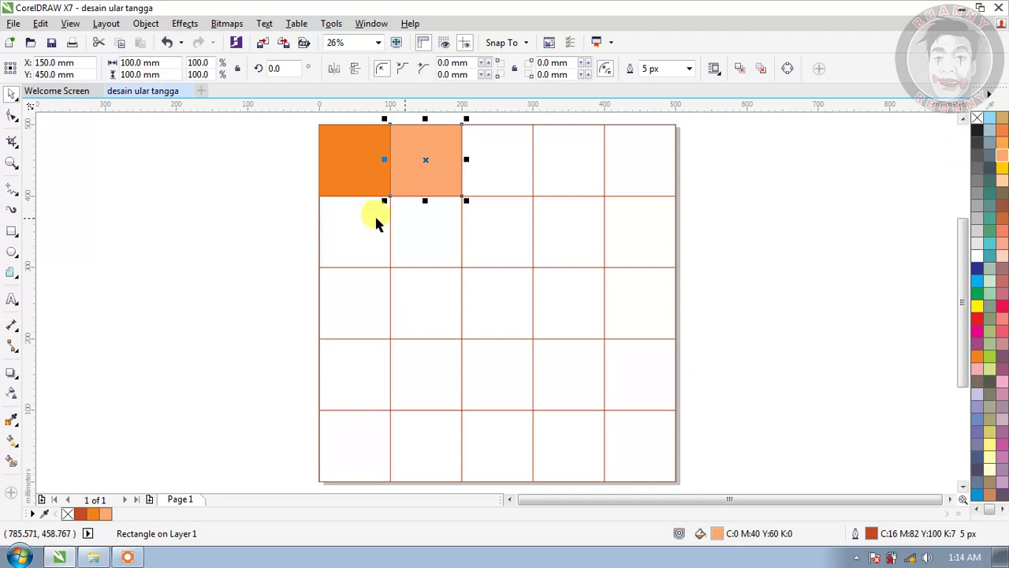
{"action": "left_click", "coordinate": [495, 161]}
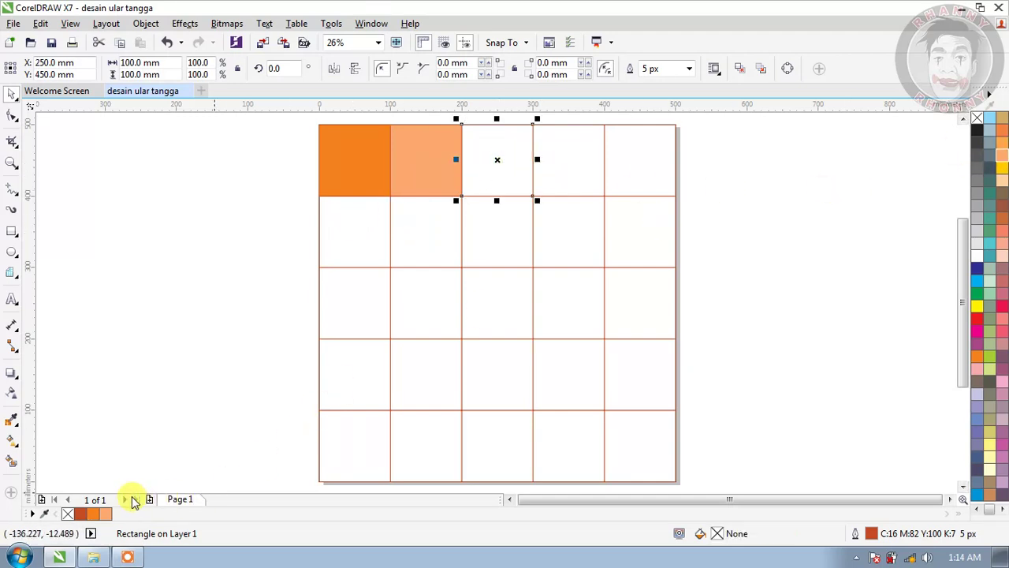
{"action": "left_click", "coordinate": [94, 514]}
{"action": "left_click", "coordinate": [544, 166]}
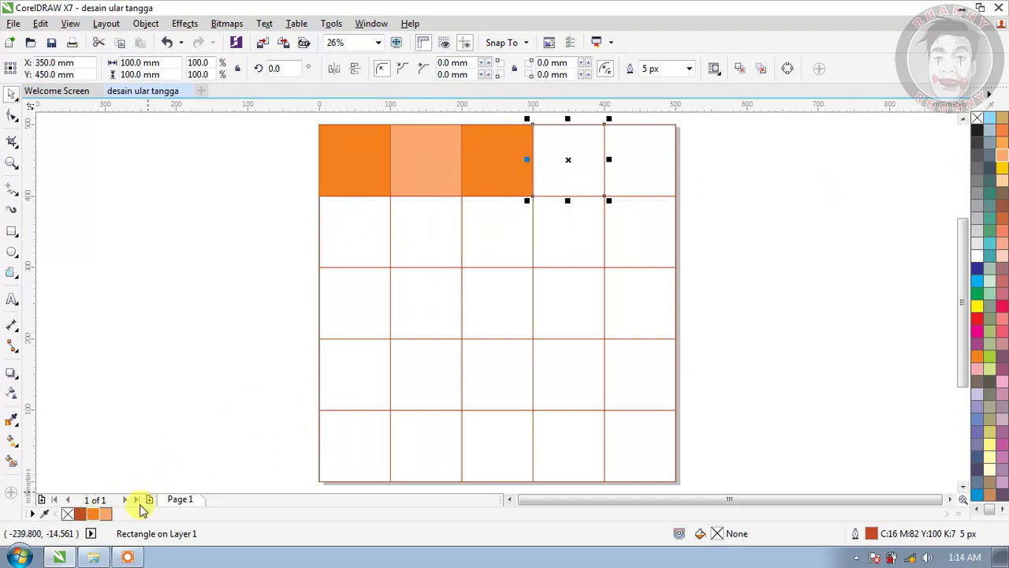
{"action": "left_click", "coordinate": [106, 513]}
{"action": "left_click", "coordinate": [644, 175]}
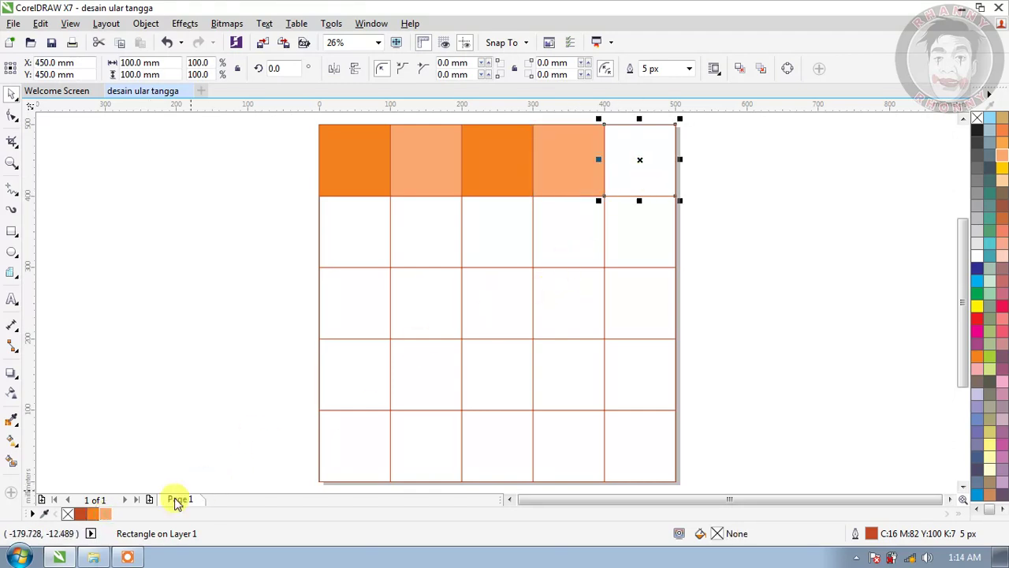
{"action": "left_click", "coordinate": [104, 514]}
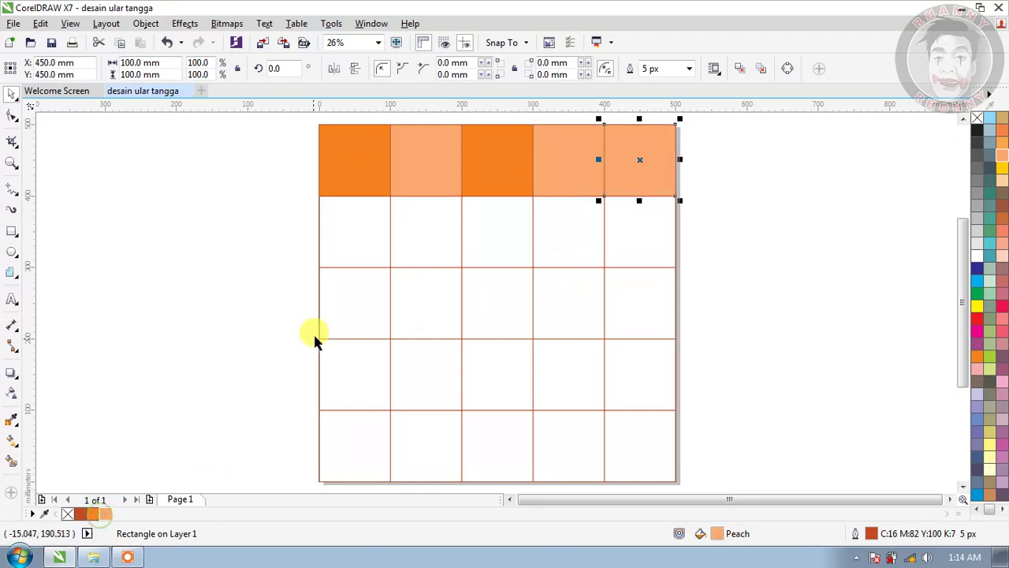
Step: Fill the second row's cells in order with Peach, Orange, Peach, Orange and Orange
{"action": "left_click", "coordinate": [358, 258]}
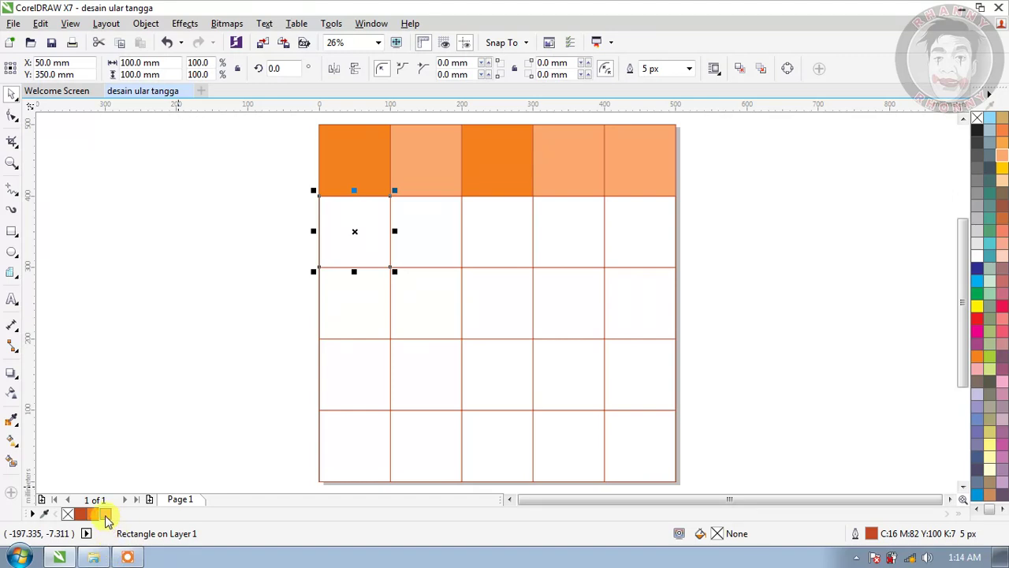
{"action": "left_click", "coordinate": [106, 513]}
{"action": "left_click", "coordinate": [426, 231]}
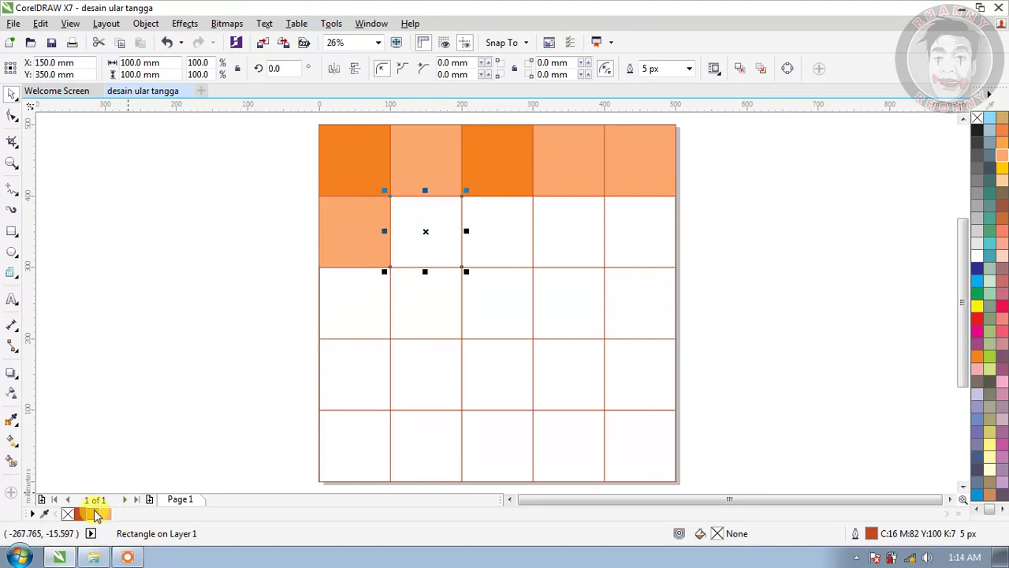
{"action": "left_click", "coordinate": [95, 513]}
{"action": "left_click", "coordinate": [494, 237]}
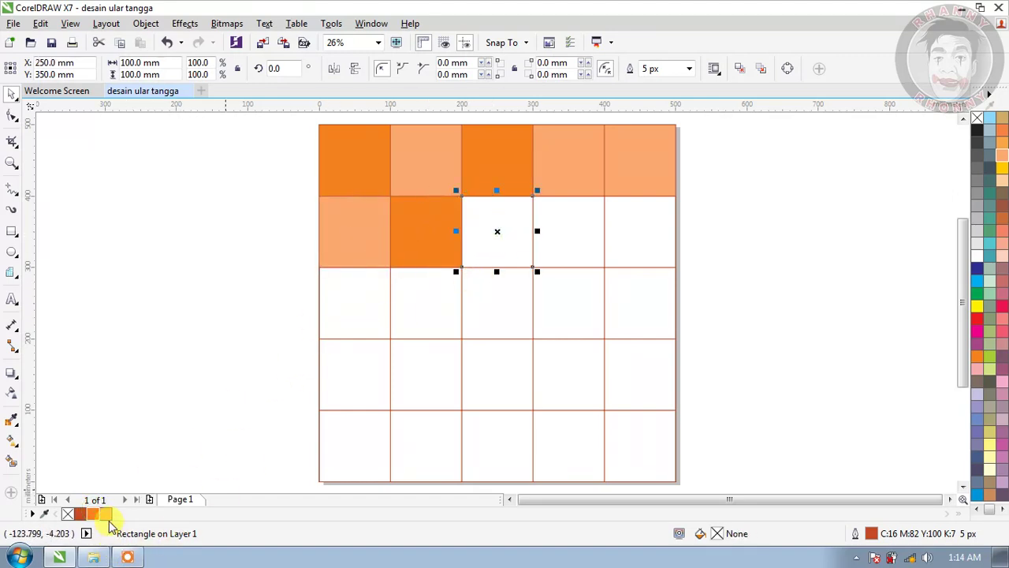
{"action": "left_click", "coordinate": [108, 515]}
{"action": "left_click", "coordinate": [570, 233]}
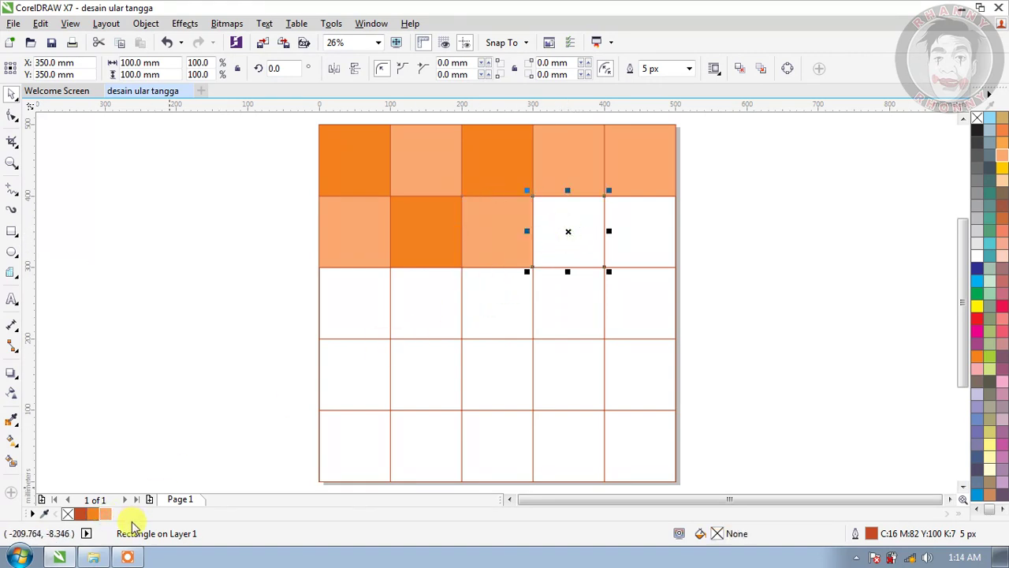
{"action": "left_click", "coordinate": [95, 514]}
{"action": "left_click", "coordinate": [628, 239]}
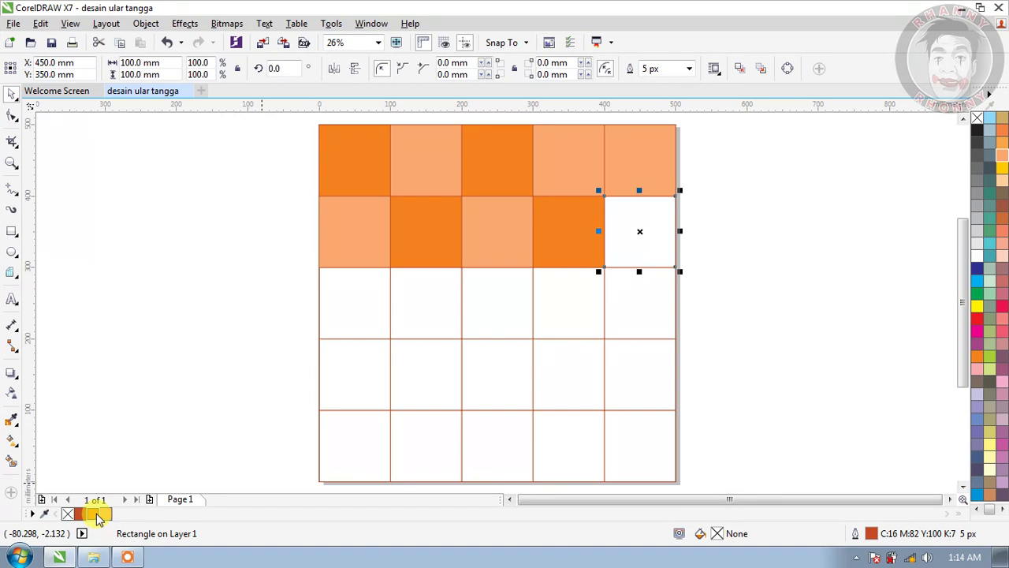
{"action": "left_click", "coordinate": [96, 514]}
Step: Recolour the last cell of the top row Orange and the last cell of the second row Peach
{"action": "left_click", "coordinate": [665, 149]}
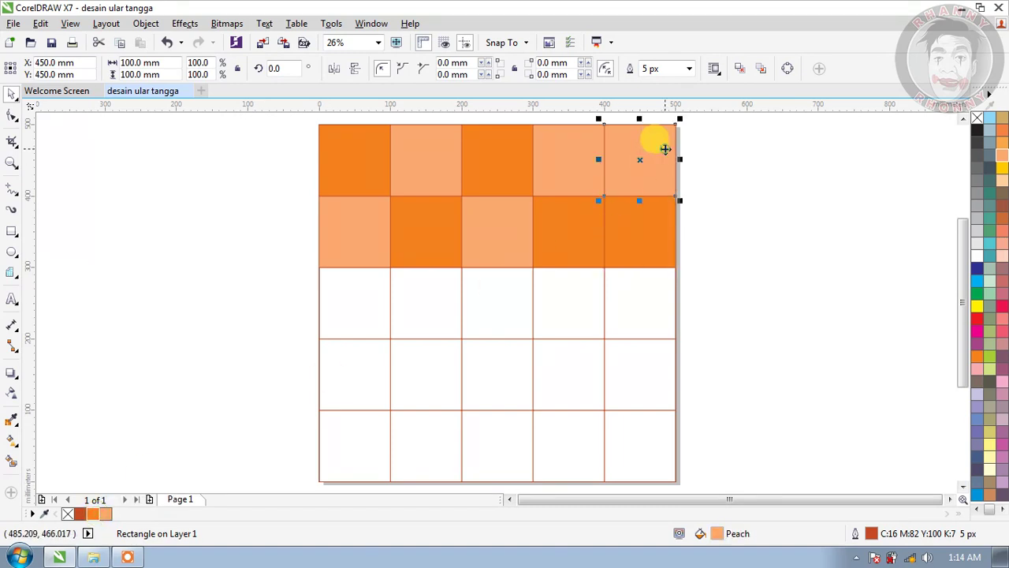
{"action": "left_click", "coordinate": [93, 513]}
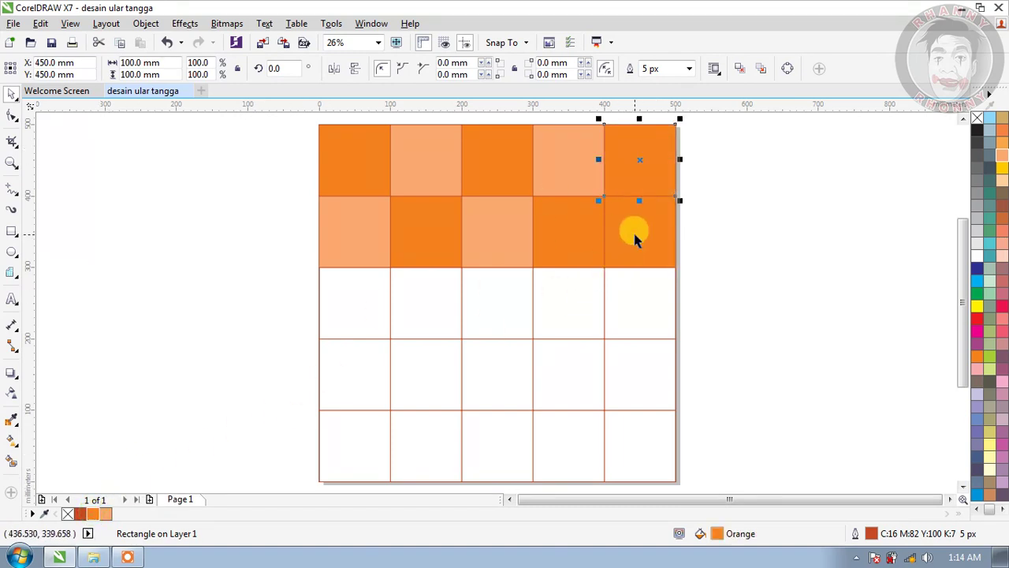
{"action": "left_click", "coordinate": [625, 238]}
{"action": "left_click", "coordinate": [110, 514]}
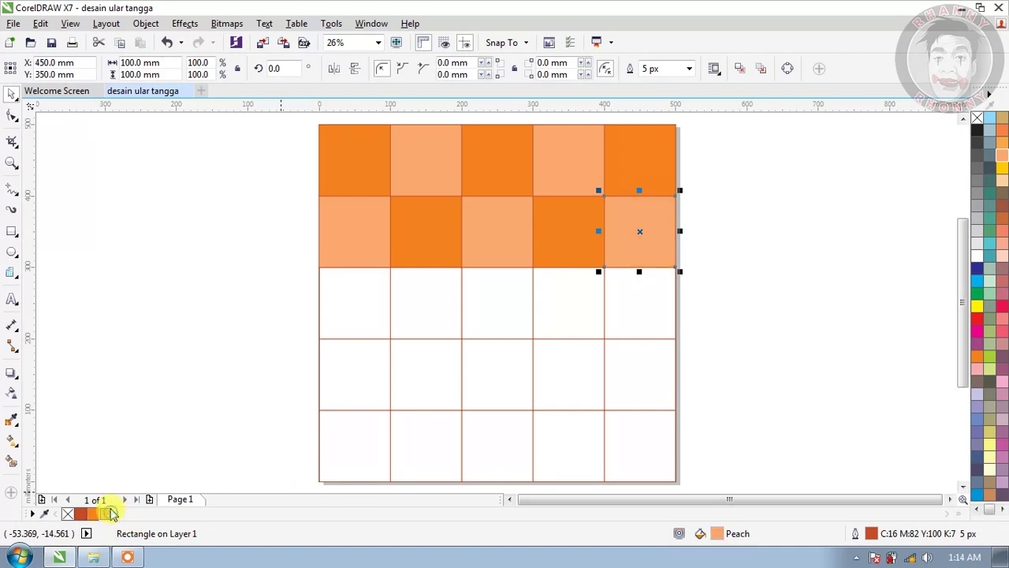
Step: Fill the lower three cells of the first column, going down, with Orange, Peach and Orange
{"action": "left_click", "coordinate": [373, 307]}
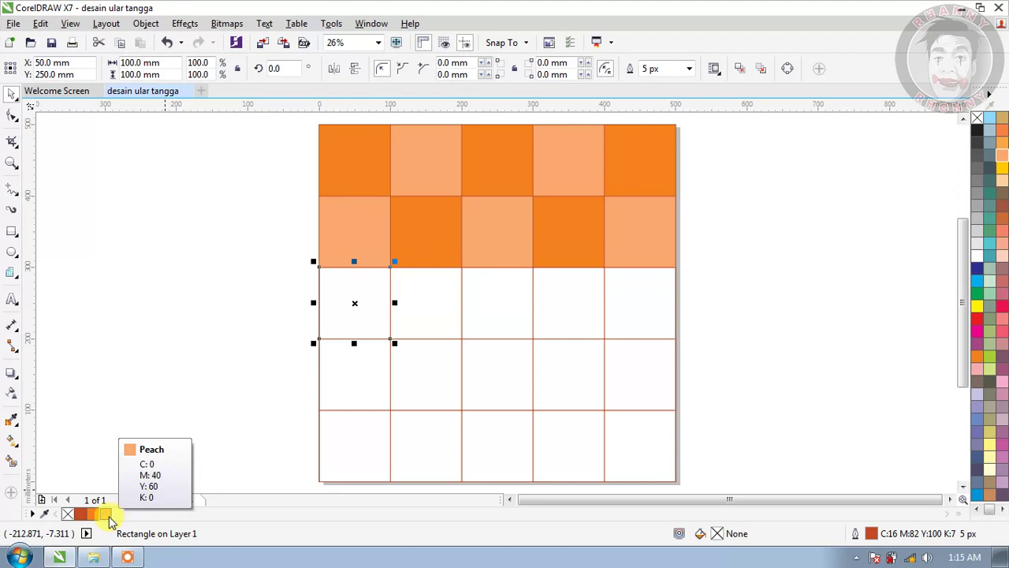
{"action": "left_click", "coordinate": [93, 513]}
{"action": "left_click", "coordinate": [371, 362]}
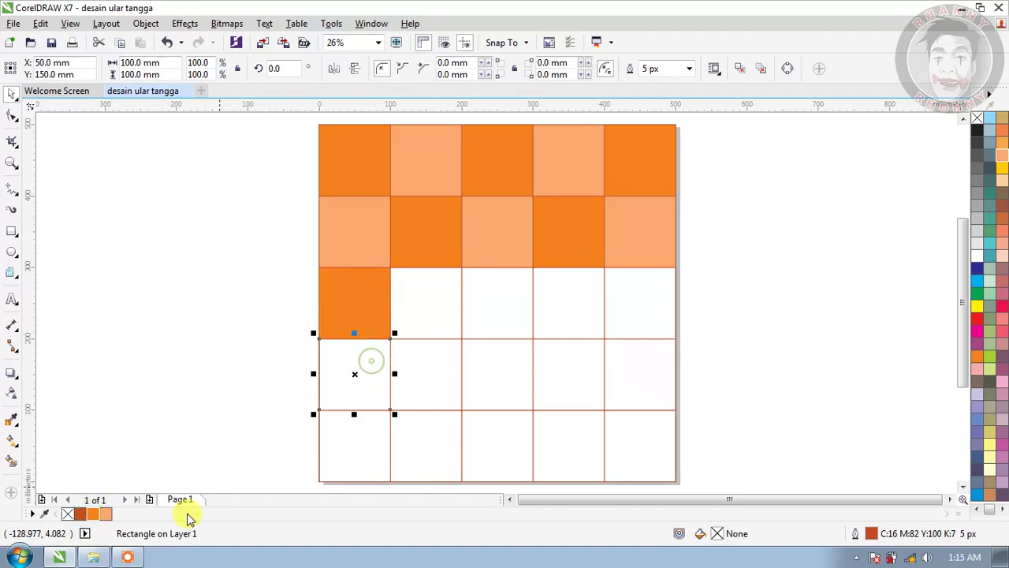
{"action": "left_click", "coordinate": [106, 513]}
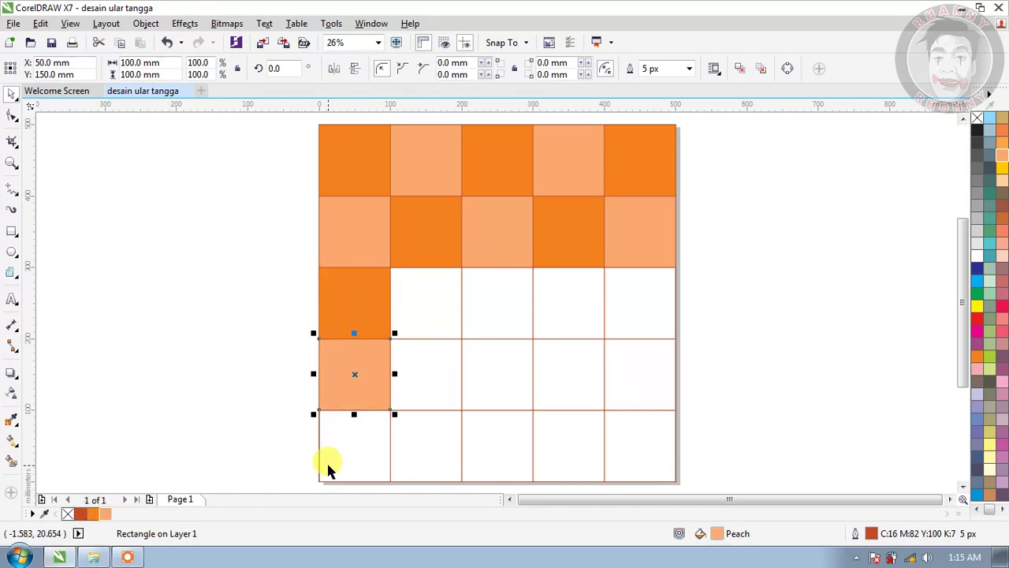
{"action": "left_click", "coordinate": [385, 441]}
{"action": "left_click", "coordinate": [96, 513]}
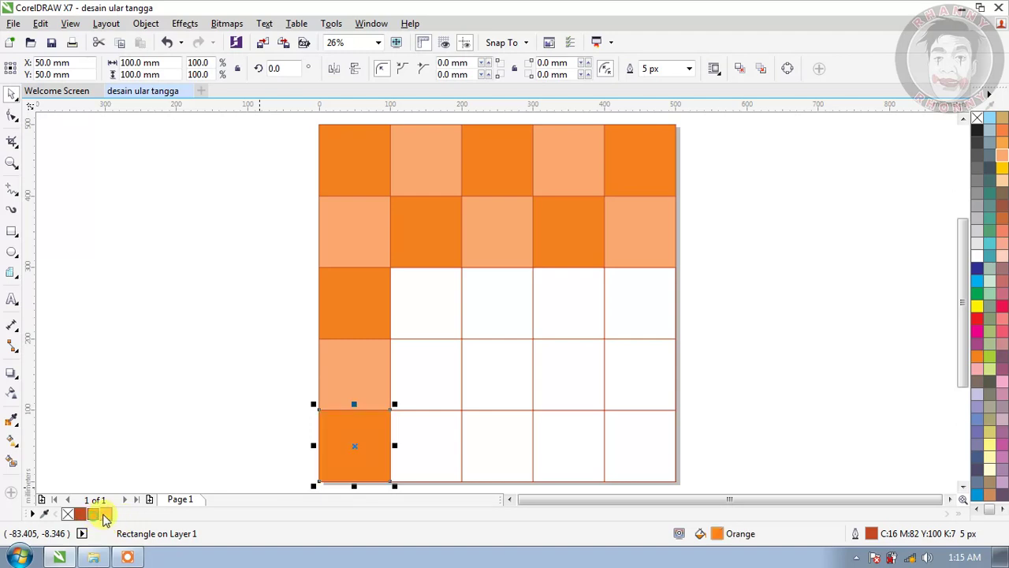
Step: Fill the second column's third cell with Peach and its fourth cell with Orange
{"action": "left_click", "coordinate": [440, 303]}
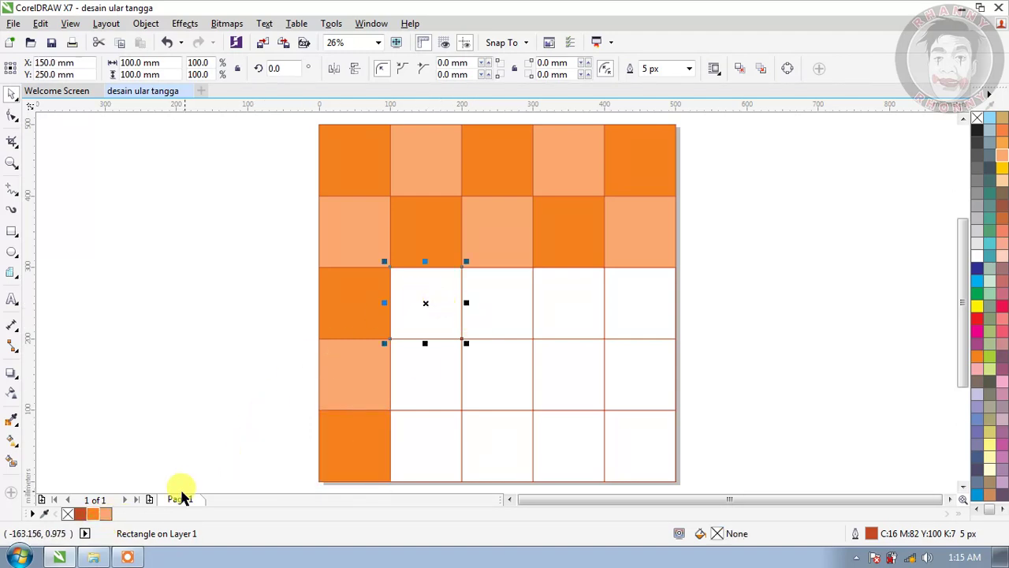
{"action": "left_click", "coordinate": [105, 514]}
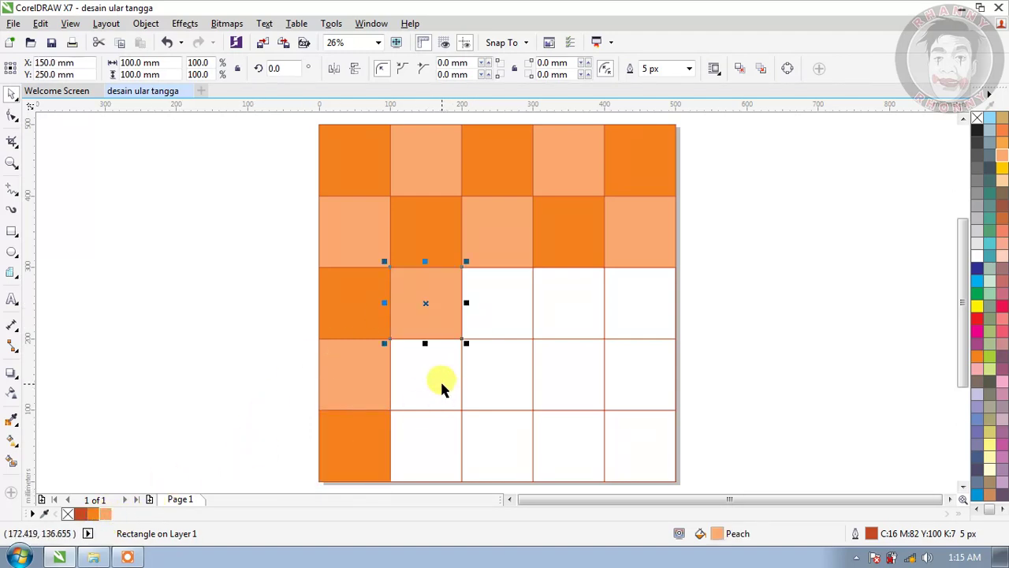
{"action": "left_click", "coordinate": [440, 379]}
{"action": "left_click", "coordinate": [95, 513]}
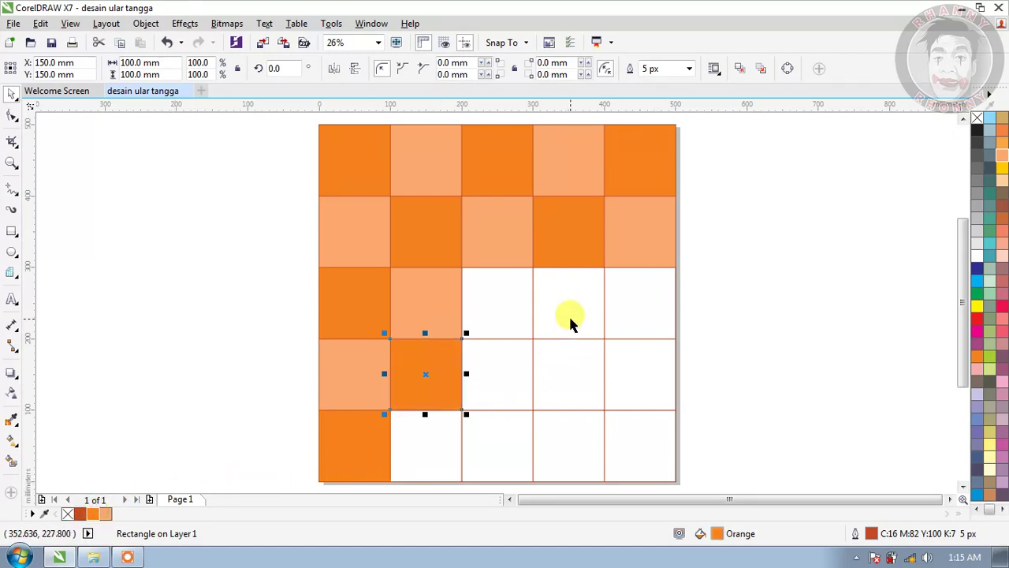
Step: Select the five alternating unfilled cells in the last three columns of rows three to five and fill them all with Orange
{"action": "left_click", "coordinate": [509, 308]}
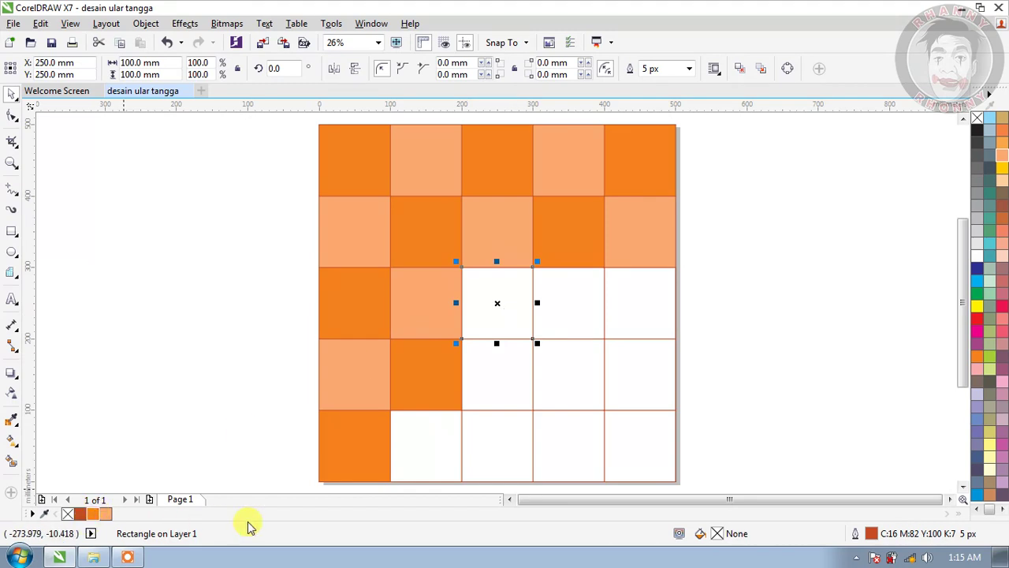
{"action": "left_click", "coordinate": [584, 390], "text": "shift"}
{"action": "left_click", "coordinate": [640, 308], "text": "shift"}
{"action": "left_click", "coordinate": [498, 464], "text": "shift"}
{"action": "left_click", "coordinate": [620, 449], "text": "shift"}
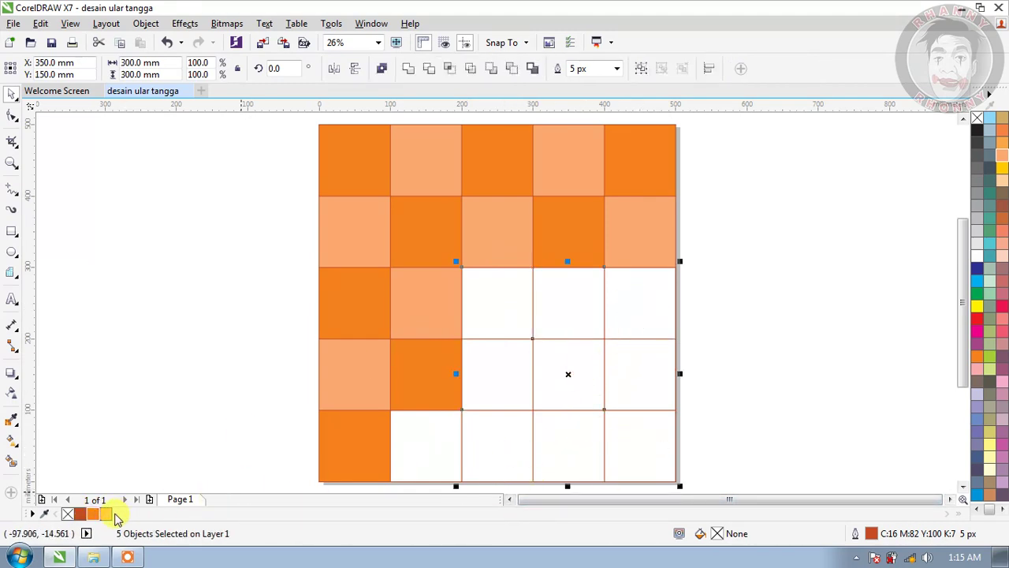
{"action": "left_click", "coordinate": [92, 514]}
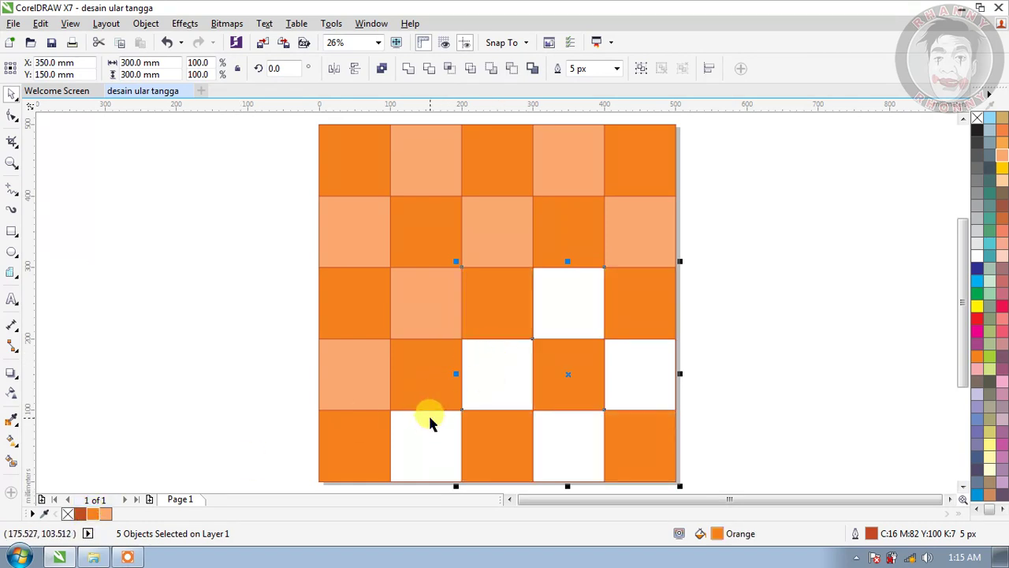
Step: Select the five remaining unfilled cells together, fill them with Peach to complete the checkerboard, and clear the selection
{"action": "left_click", "coordinate": [426, 438]}
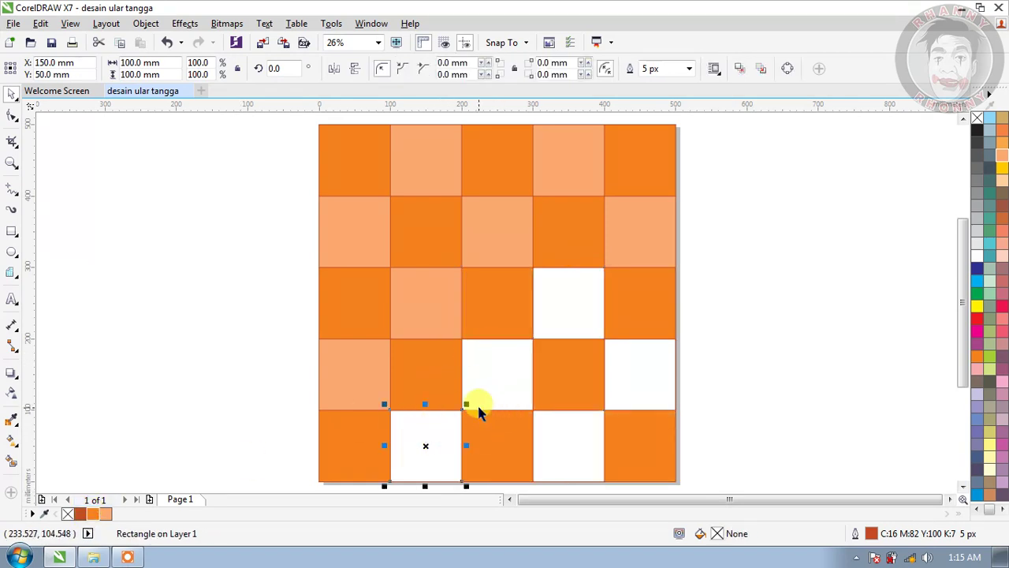
{"action": "left_click", "coordinate": [495, 379], "text": "shift"}
{"action": "left_click", "coordinate": [564, 298], "text": "shift"}
{"action": "left_click", "coordinate": [640, 394], "text": "shift"}
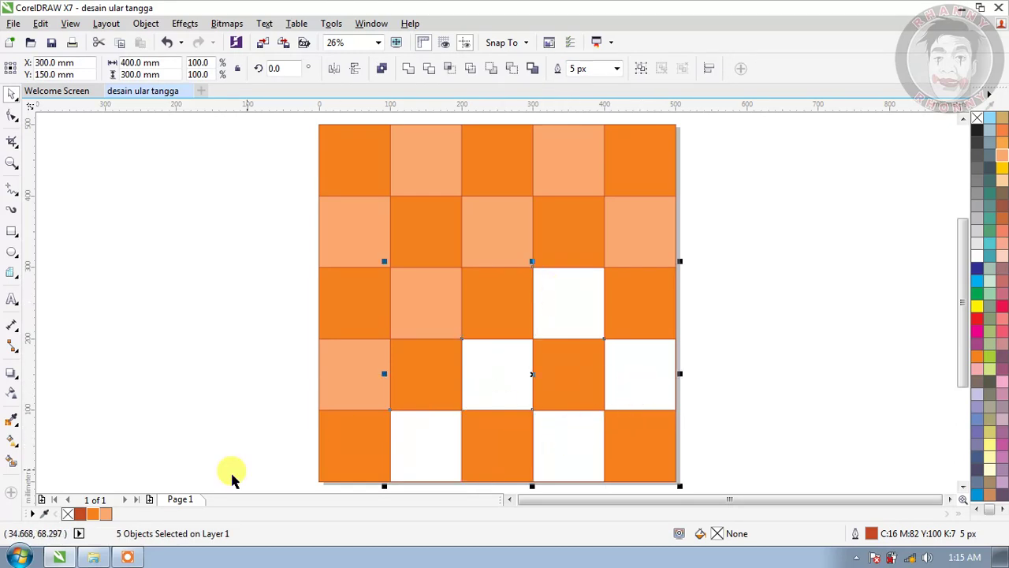
{"action": "left_click", "coordinate": [108, 514]}
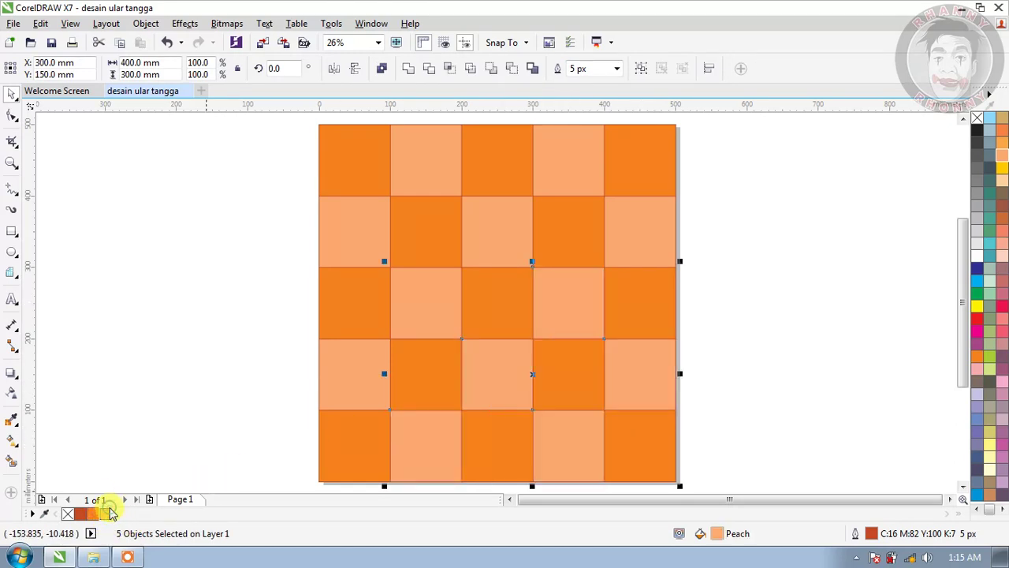
{"action": "left_click", "coordinate": [739, 399]}
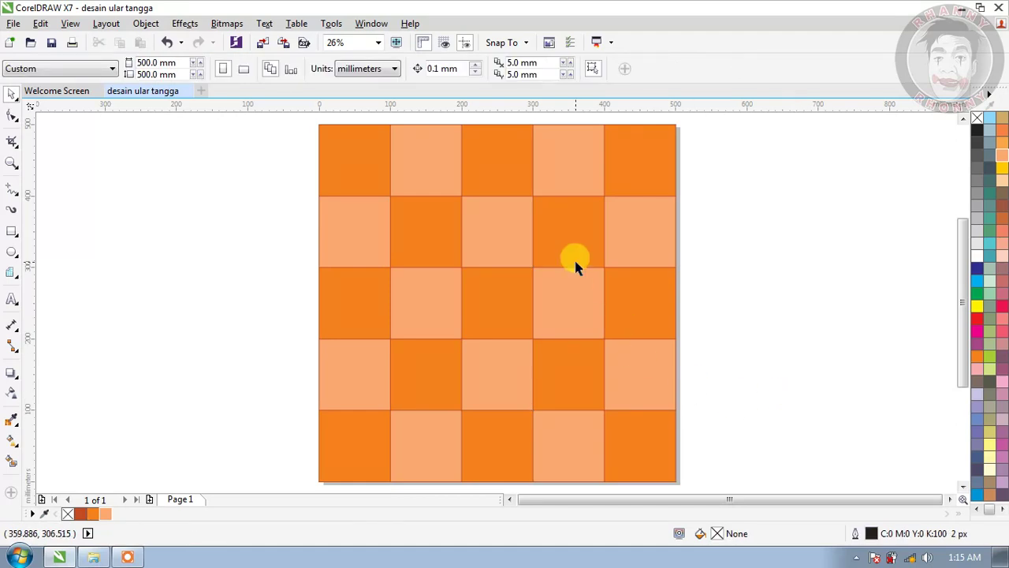
Step: Add the number 1 to the bottom row's first cell in Arial Black at 200 pt and centre it in the cell
{"action": "left_click", "coordinate": [10, 303]}
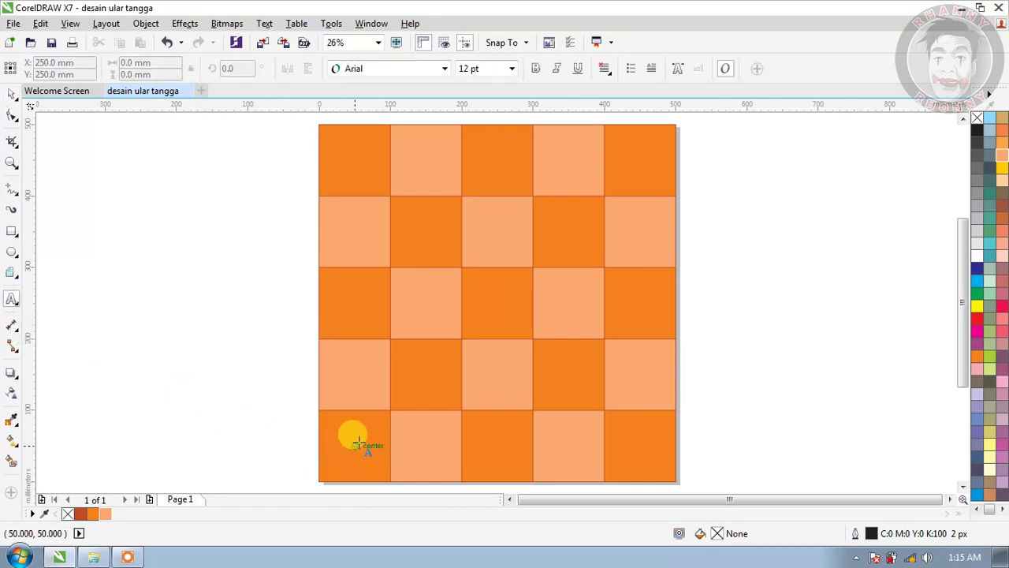
{"action": "left_click", "coordinate": [354, 445]}
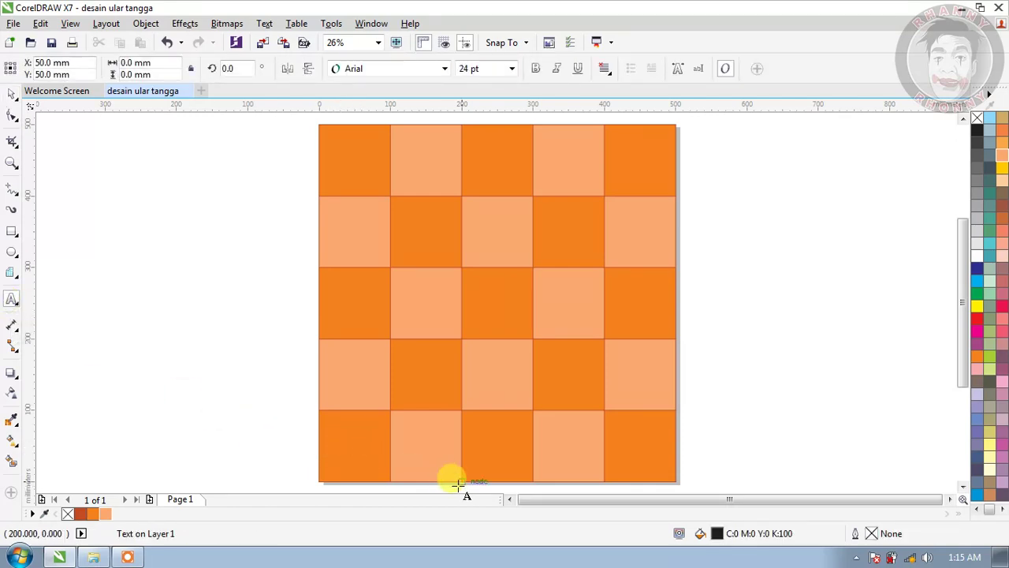
{"action": "type", "text": "1"}
{"action": "key", "text": "ctrl+a"}
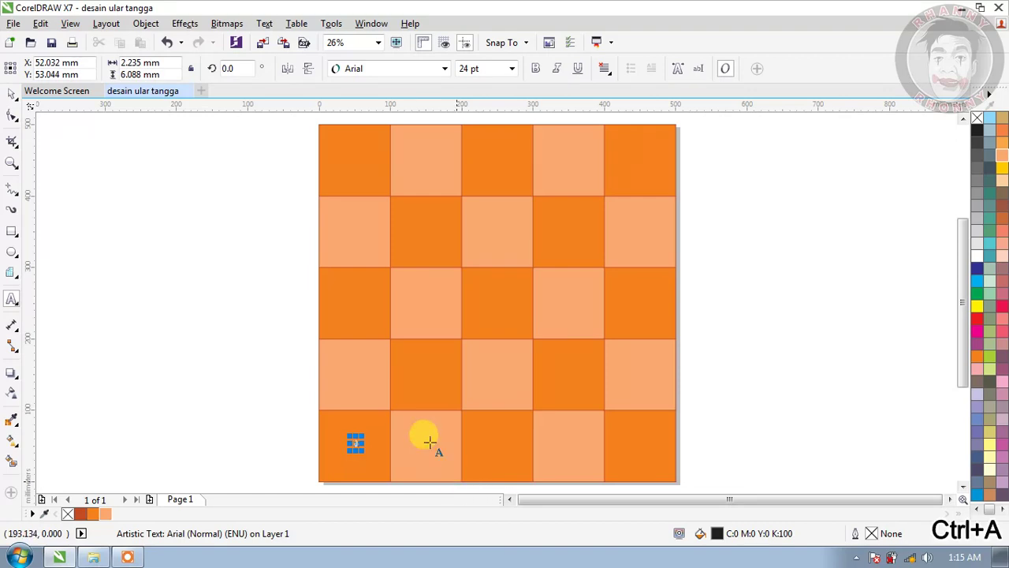
{"action": "left_click", "coordinate": [446, 70]}
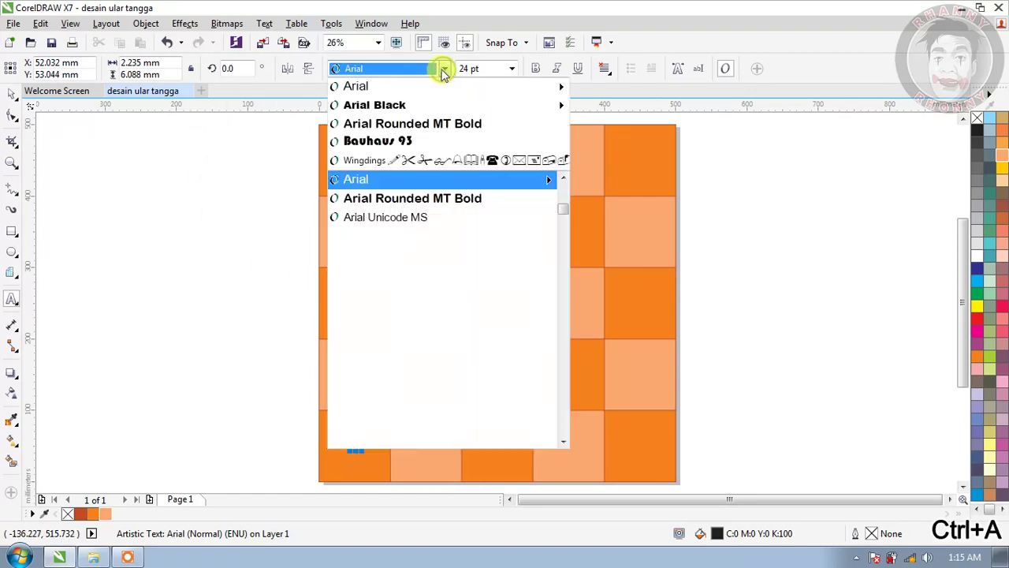
{"action": "left_click", "coordinate": [486, 106]}
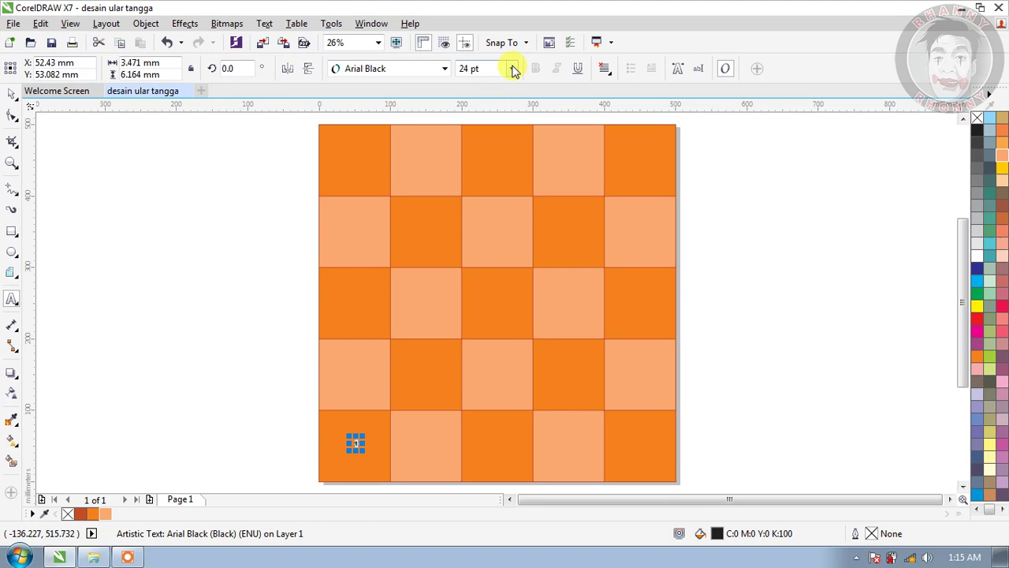
{"action": "left_click", "coordinate": [513, 69]}
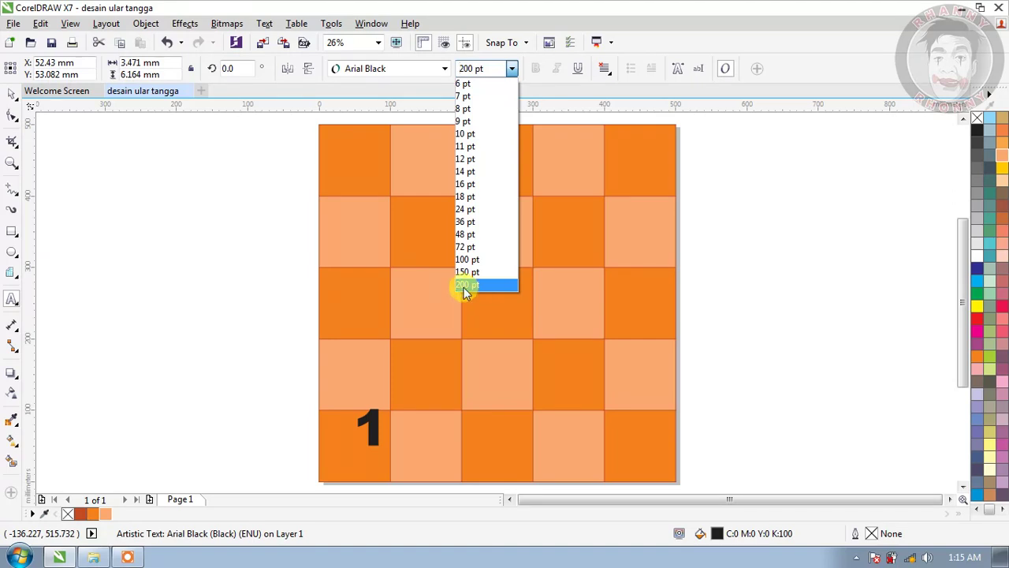
{"action": "left_click", "coordinate": [466, 285]}
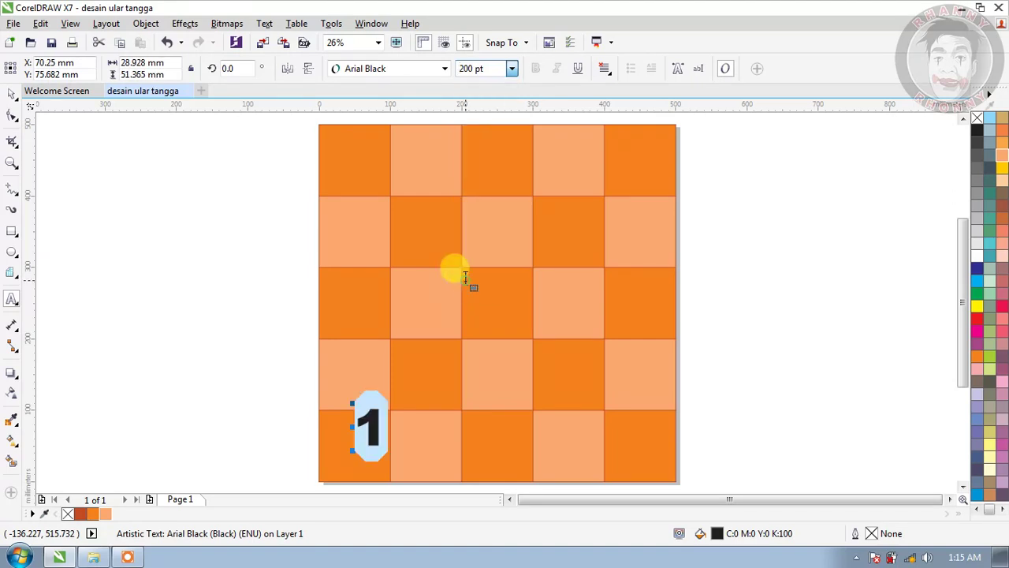
{"action": "left_click", "coordinate": [12, 95]}
{"action": "left_click_drag", "start_coordinate": [354, 404], "coordinate": [359, 436]}
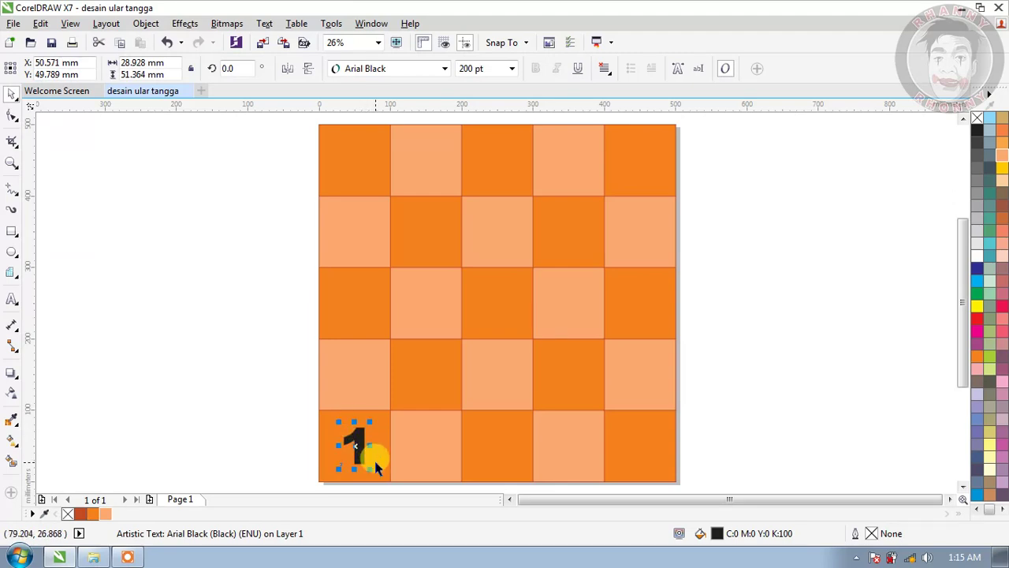
Step: Copy the number 1 into the second cell of the bottom row and change the copy to 2
{"action": "key", "text": "ctrl+c"}
{"action": "key", "text": "ctrl+v"}
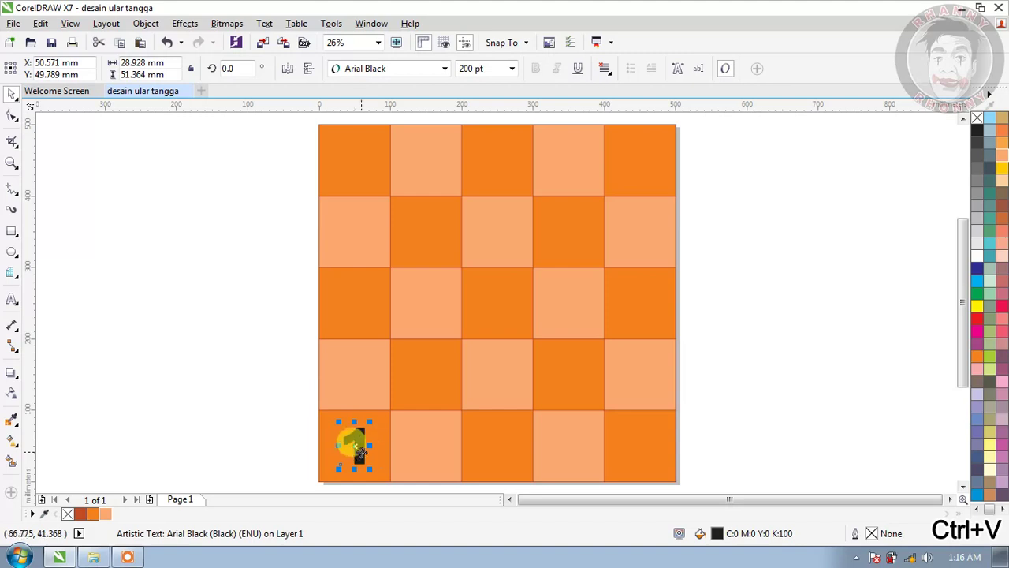
{"action": "left_click_drag", "start_coordinate": [358, 438], "coordinate": [422, 438]}
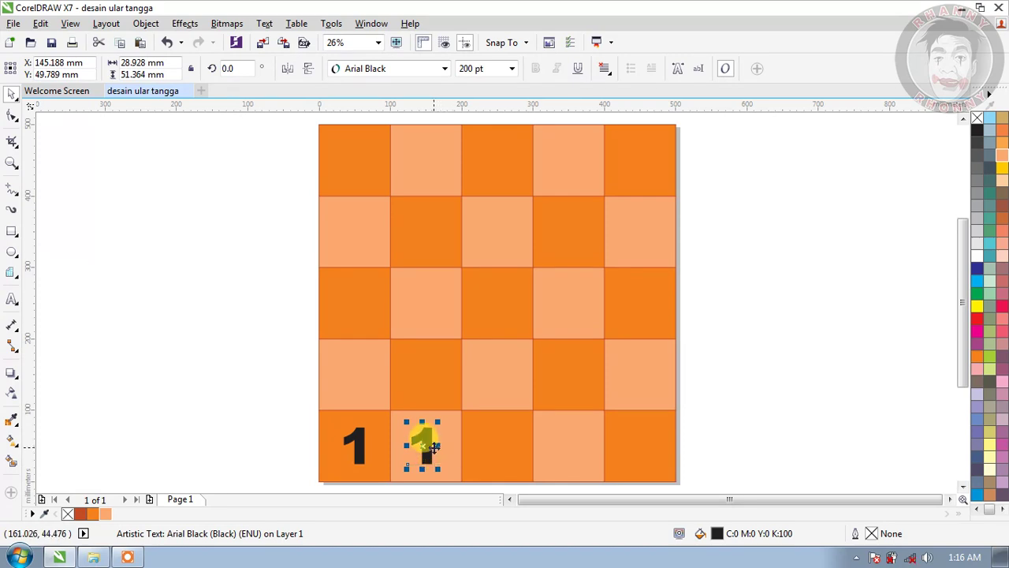
{"action": "double_click", "coordinate": [423, 438]}
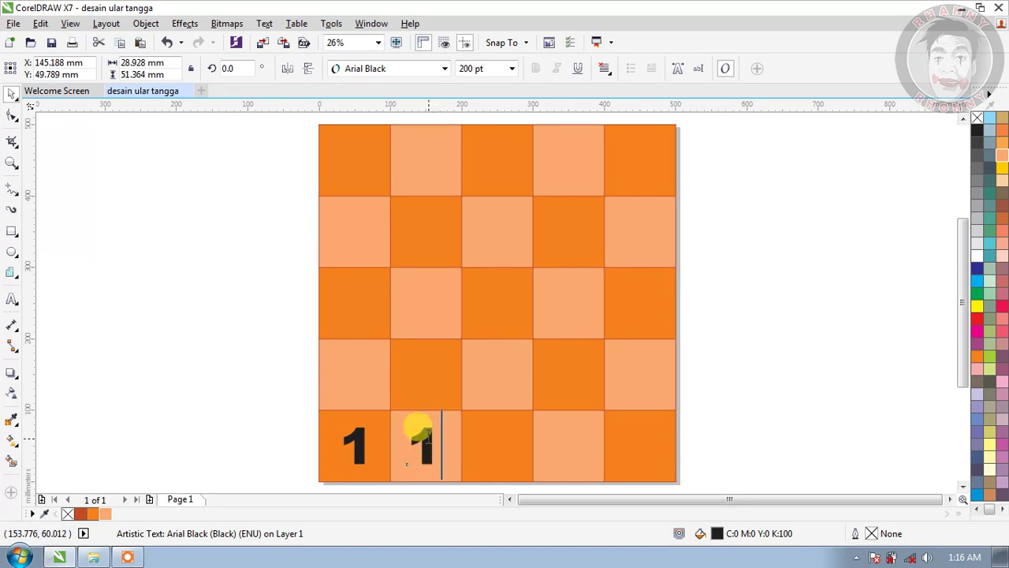
{"action": "key", "text": "BackSpace"}
{"action": "type", "text": "2"}
Step: Copy the number 2 into the remaining three cells of the bottom row
{"action": "scroll", "coordinate": [424, 438], "scroll_direction": "down", "scroll_amount": 1}
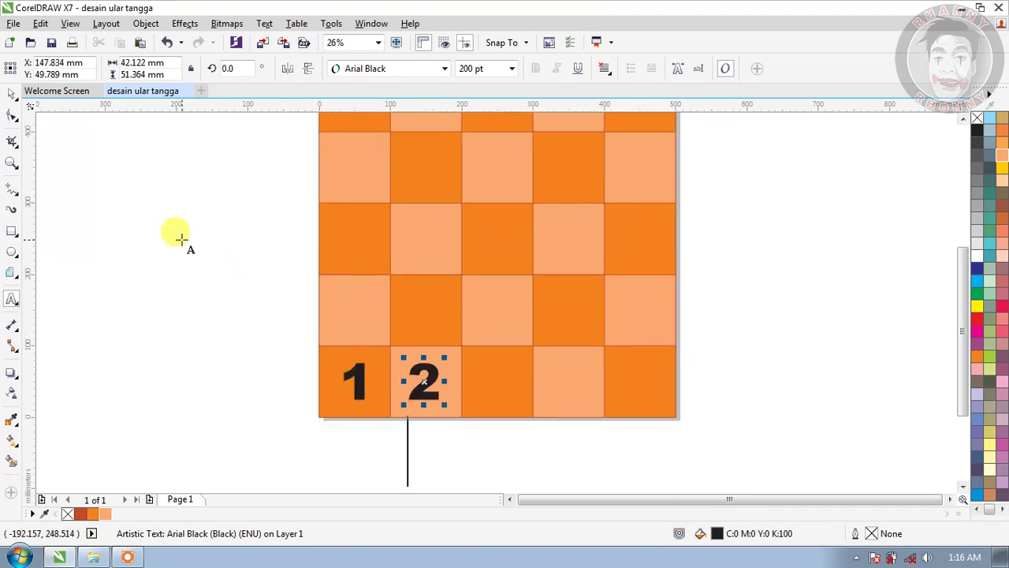
{"action": "left_click", "coordinate": [12, 94]}
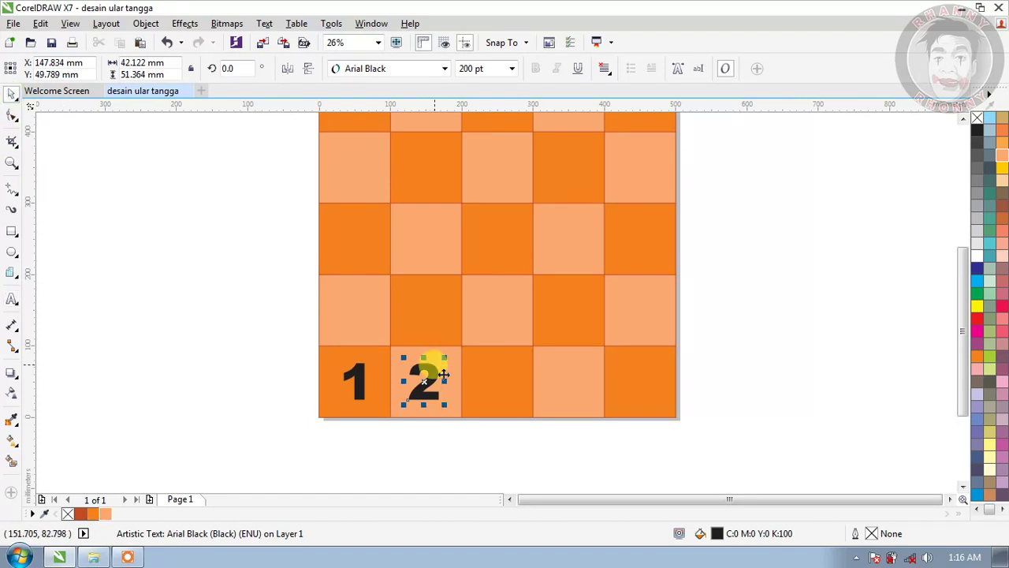
{"action": "key", "text": "ctrl+v"}
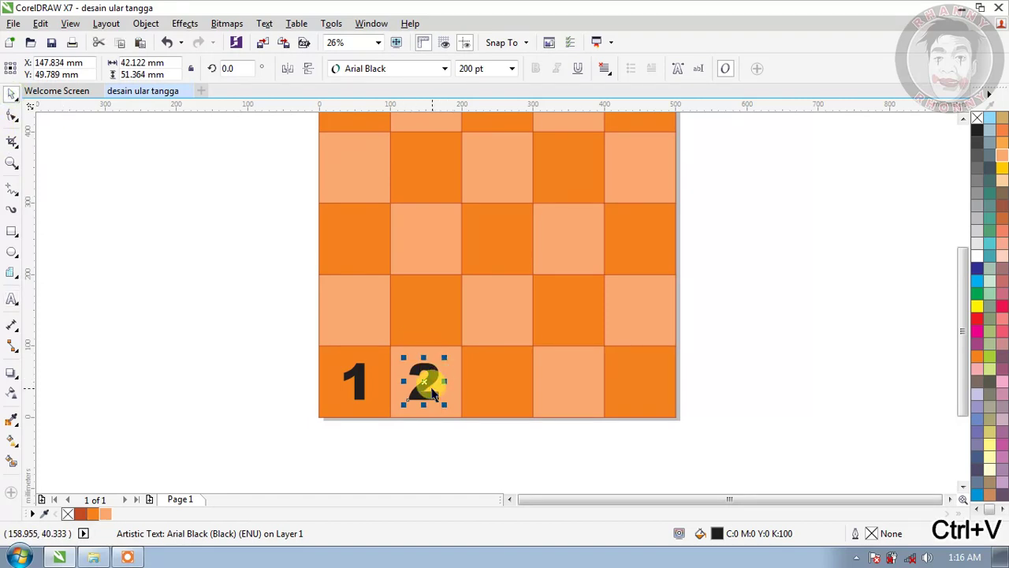
{"action": "left_click_drag", "start_coordinate": [425, 381], "coordinate": [644, 386]}
{"action": "key", "text": "ctrl+c"}
{"action": "key", "text": "ctrl+v"}
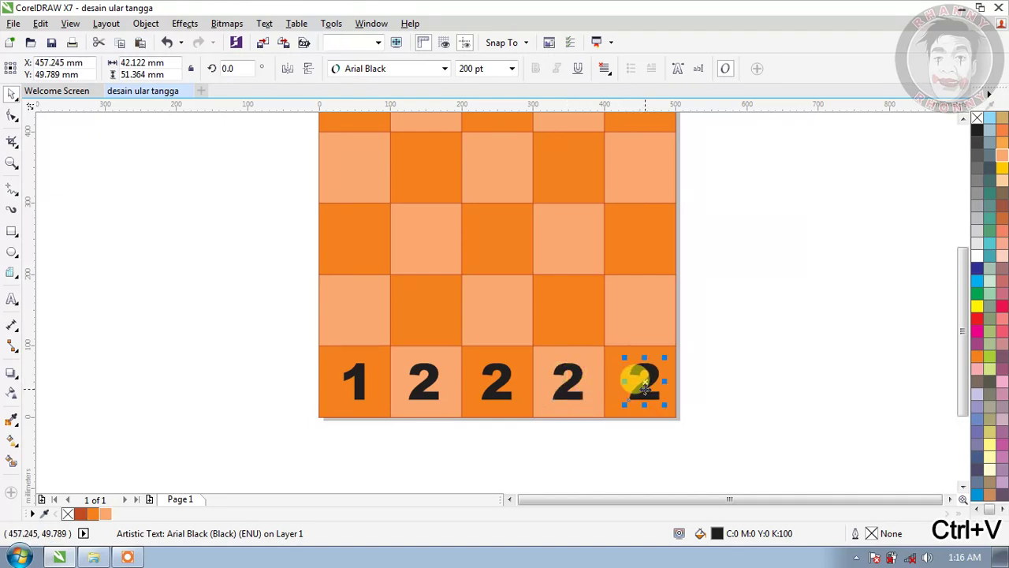
Step: Change the numbers in the bottom row's third, fourth and fifth cells to 3, 4 and 5
{"action": "left_click", "coordinate": [496, 382]}
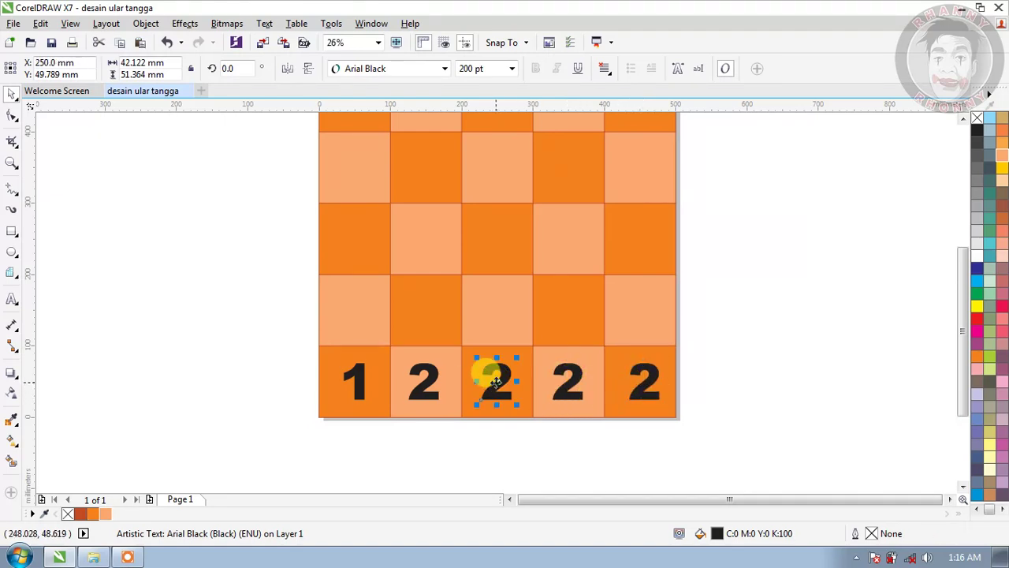
{"action": "double_click", "coordinate": [496, 382]}
{"action": "key", "text": "ctrl+a"}
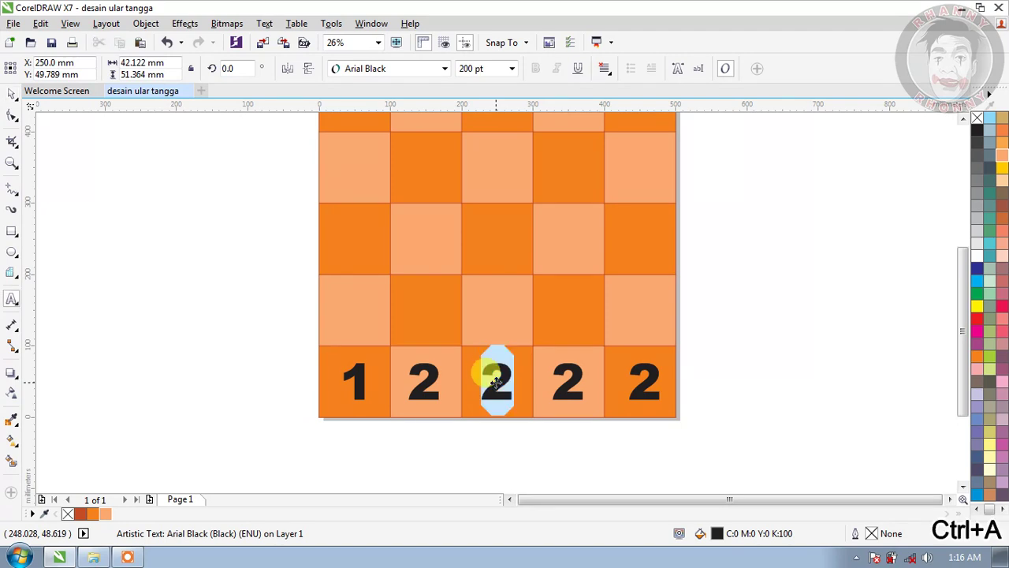
{"action": "type", "text": "3"}
{"action": "left_click", "coordinate": [568, 380]}
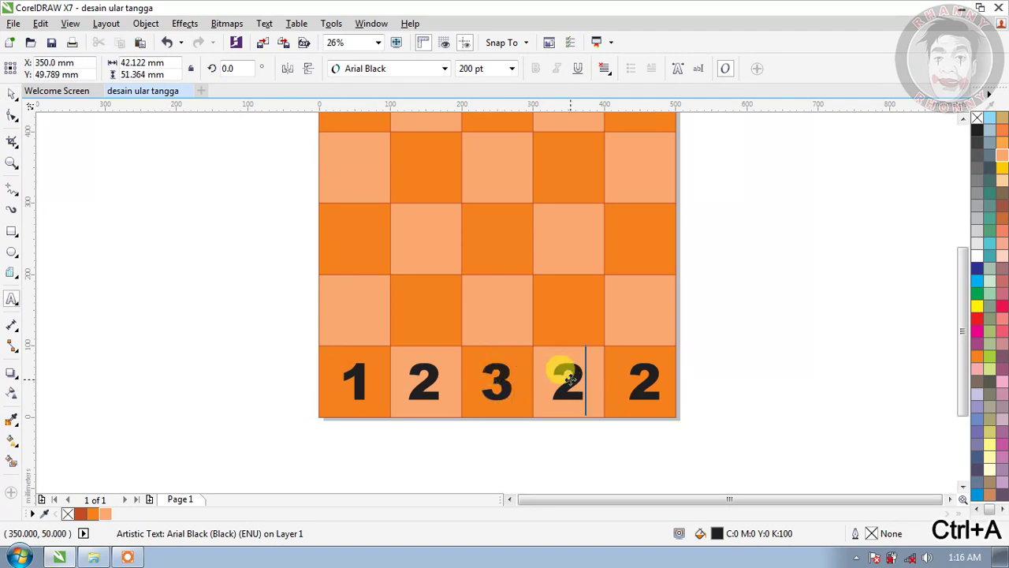
{"action": "key", "text": "ctrl+a"}
{"action": "type", "text": "4"}
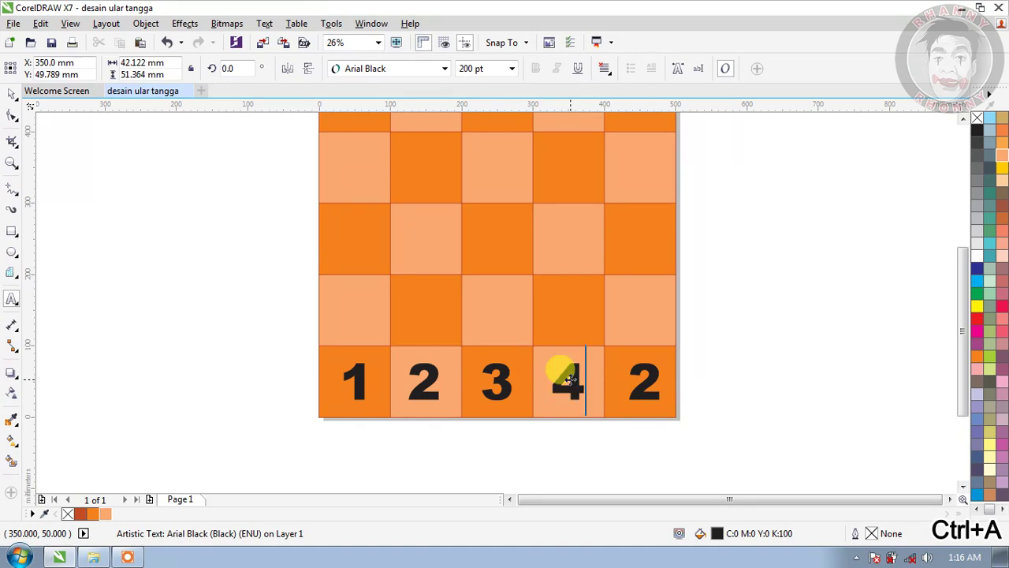
{"action": "left_click", "coordinate": [630, 382]}
{"action": "key", "text": "ctrl+a"}
{"action": "type", "text": "5"}
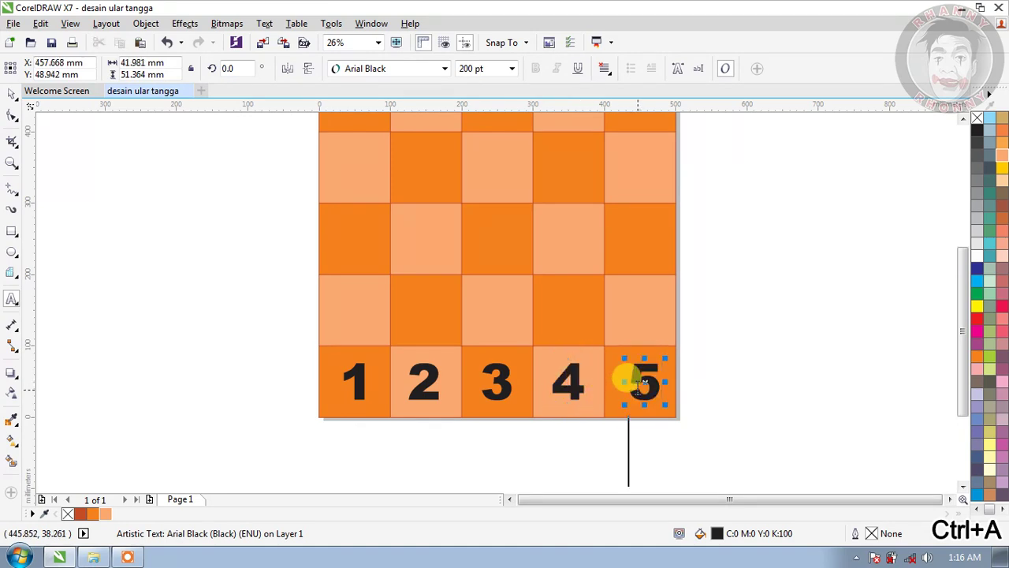
{"action": "left_click", "coordinate": [469, 372]}
{"action": "left_click", "coordinate": [11, 95]}
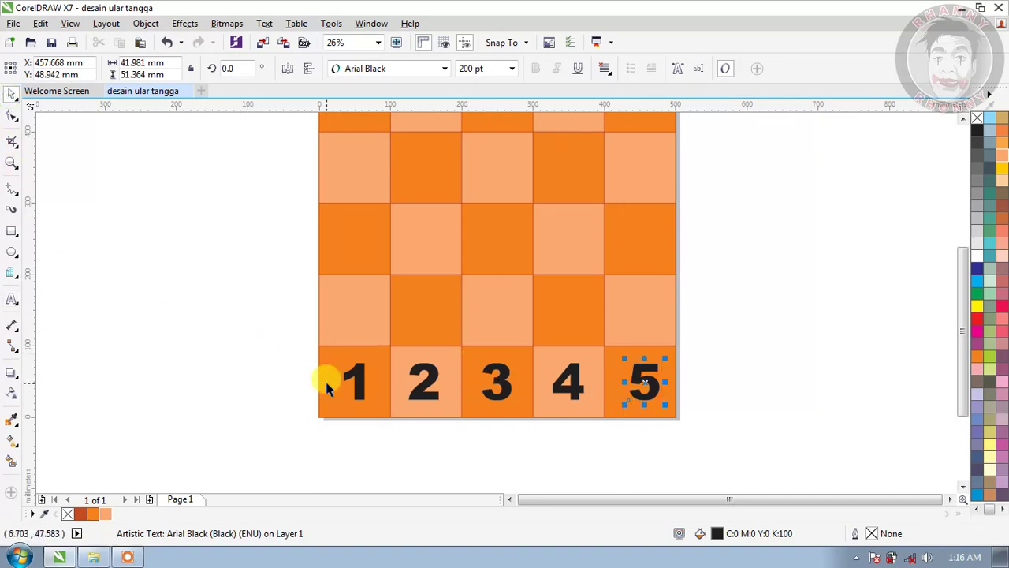
Step: Select all five numbers in the bottom row together and place a copy of them in the row directly above
{"action": "left_click", "coordinate": [556, 385]}
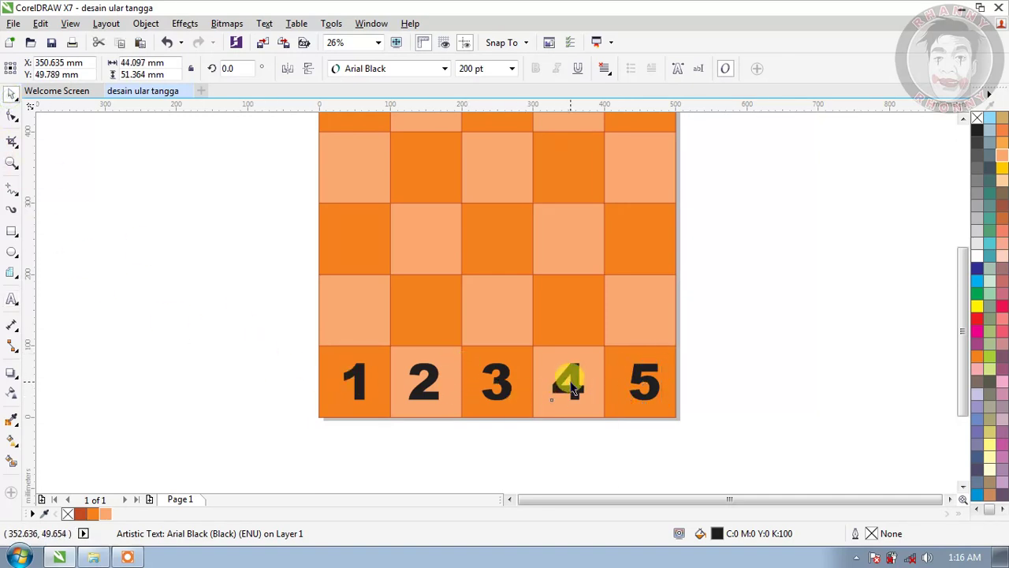
{"action": "left_click", "coordinate": [354, 373]}
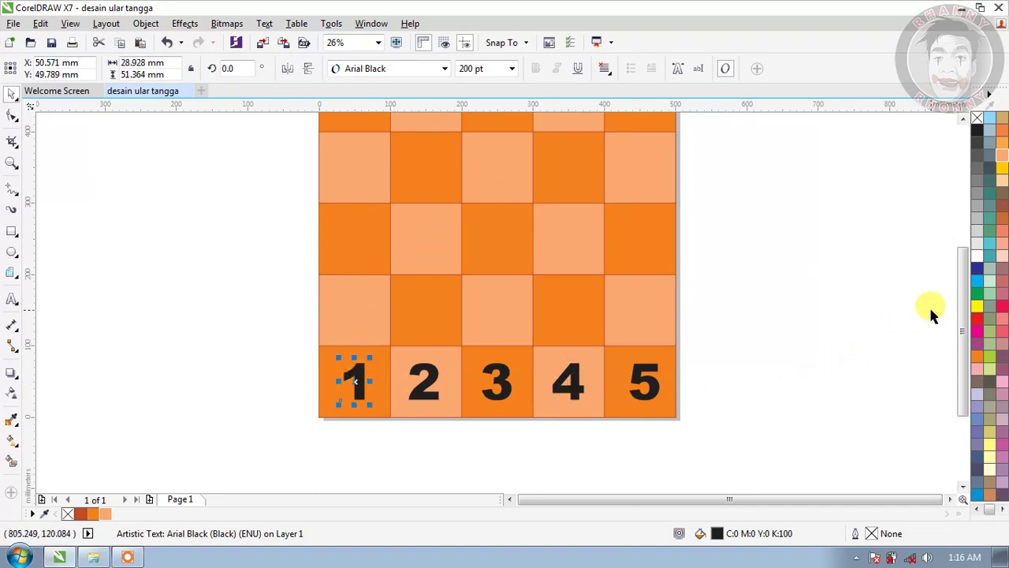
{"action": "left_click_drag", "start_coordinate": [966, 285], "coordinate": [965, 263]}
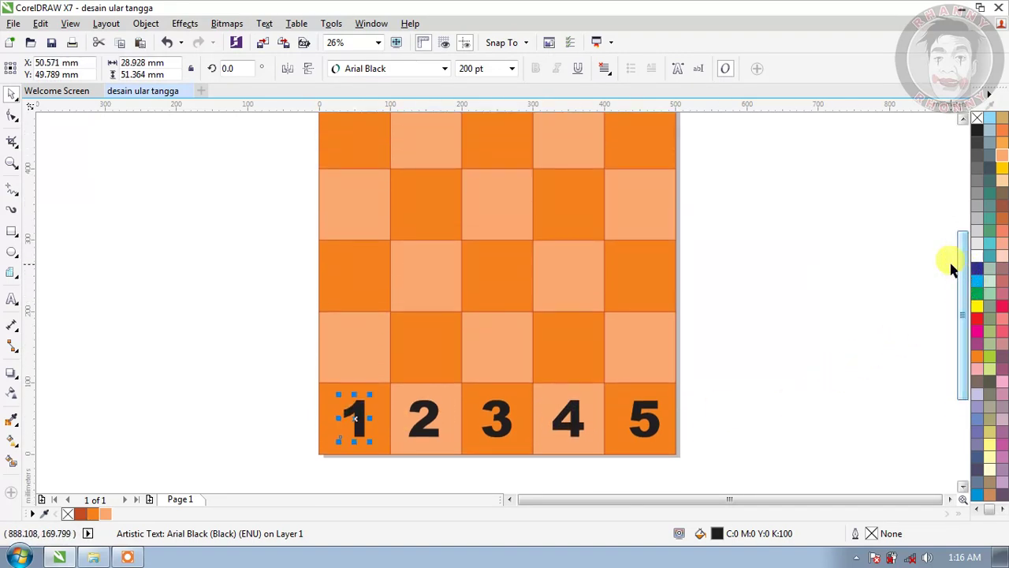
{"action": "left_click", "coordinate": [412, 424], "text": "shift"}
{"action": "left_click", "coordinate": [495, 419], "text": "shift"}
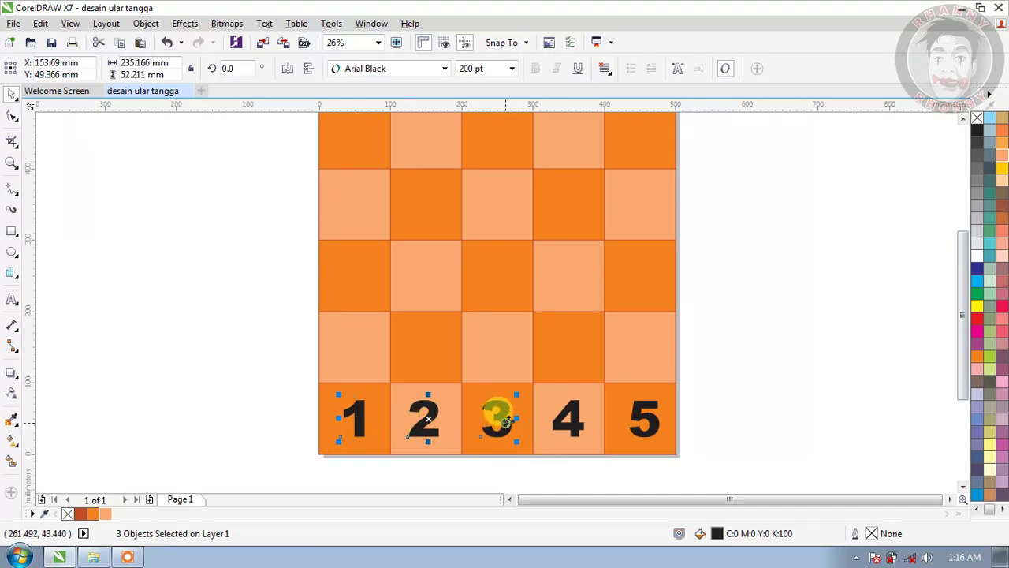
{"action": "left_click", "coordinate": [562, 412], "text": "shift"}
{"action": "left_click", "coordinate": [644, 410], "text": "shift"}
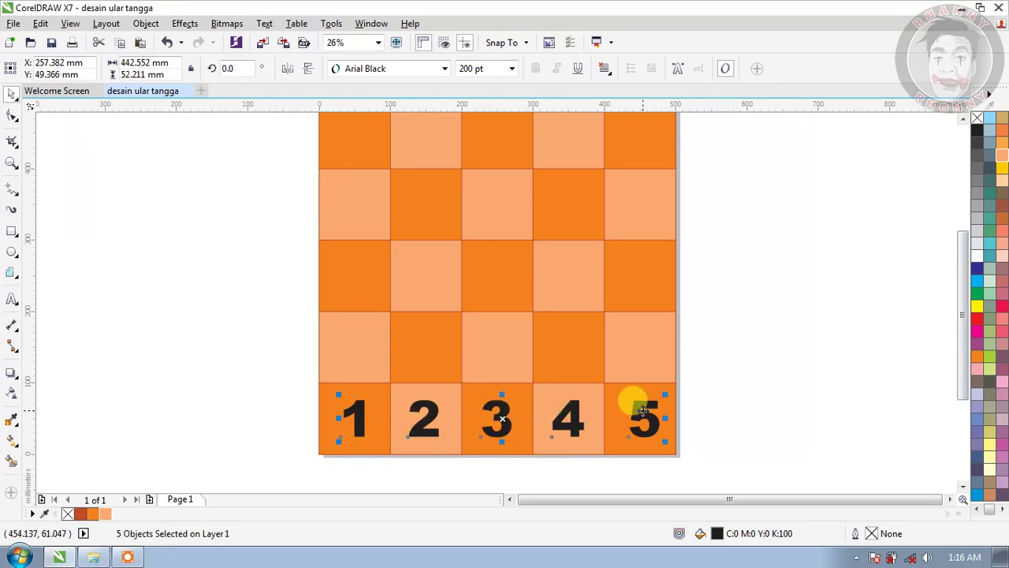
{"action": "key", "text": "ctrl+c"}
{"action": "key", "text": "ctrl+v"}
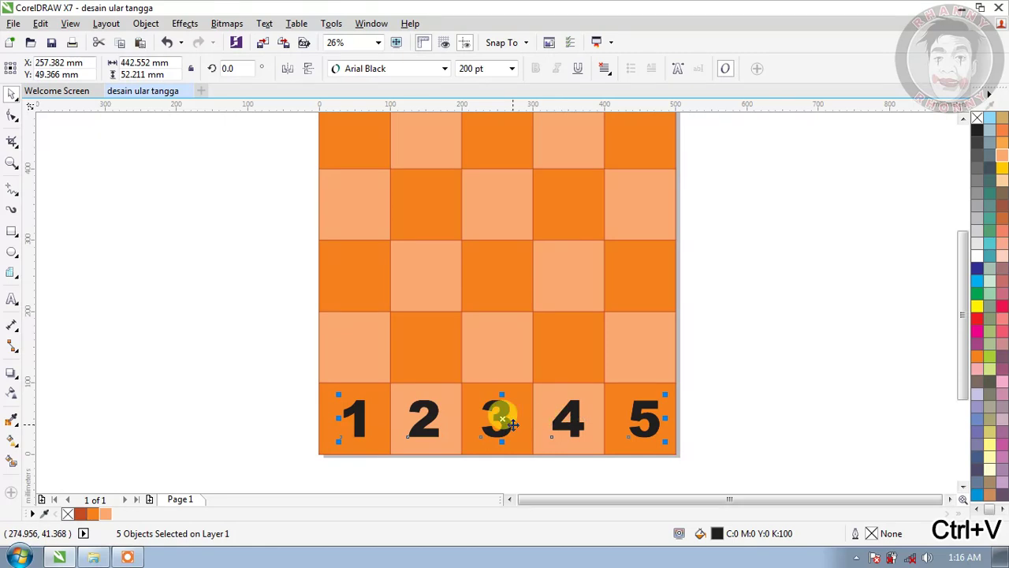
{"action": "left_click_drag", "start_coordinate": [502, 426], "coordinate": [499, 358]}
Step: Place further copies of the five-number set in the three remaining empty rows up to the top of the board
{"action": "key", "text": "ctrl+c"}
{"action": "key", "text": "ctrl+v"}
{"action": "left_click_drag", "start_coordinate": [503, 354], "coordinate": [502, 139]}
{"action": "key", "text": "ctrl+c"}
{"action": "key", "text": "ctrl+v"}
{"action": "key", "text": "ctrl+c"}
{"action": "key", "text": "ctrl+v"}
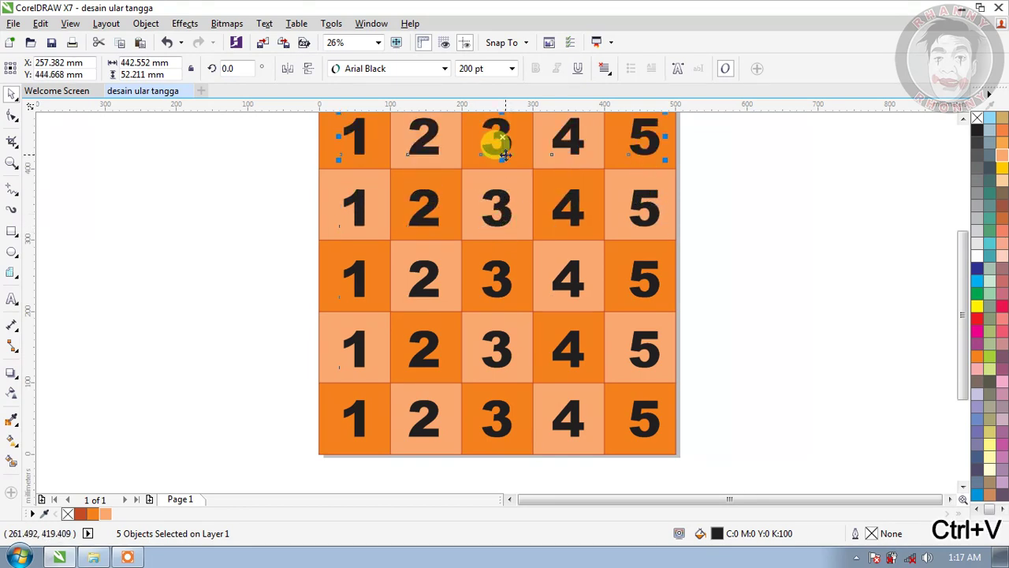
Step: Renumber the second row from the bottom, starting at its last cell and going backwards, as 6, 7, 8 and 9
{"action": "left_click_drag", "start_coordinate": [960, 307], "coordinate": [959, 295]}
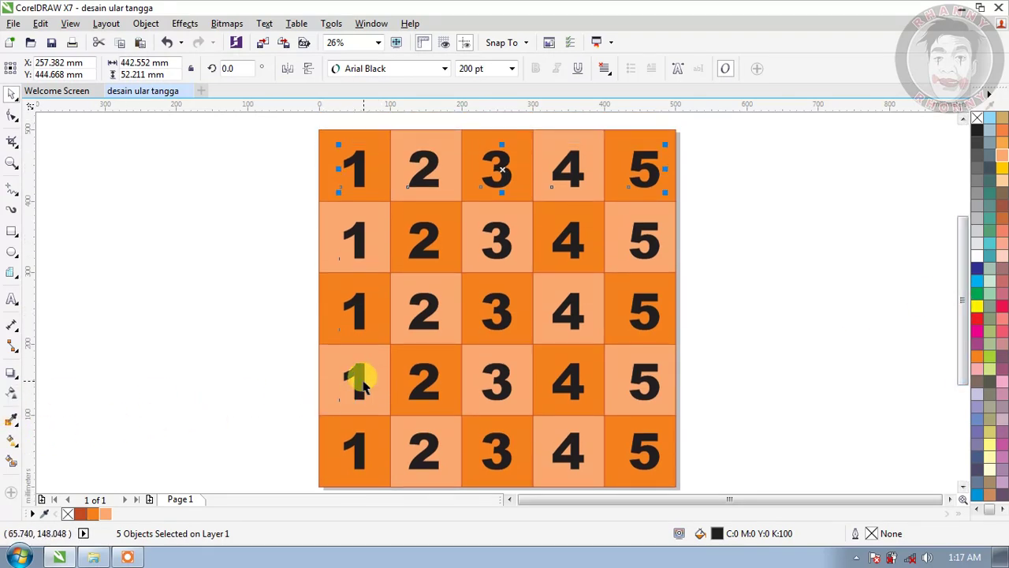
{"action": "double_click", "coordinate": [644, 380]}
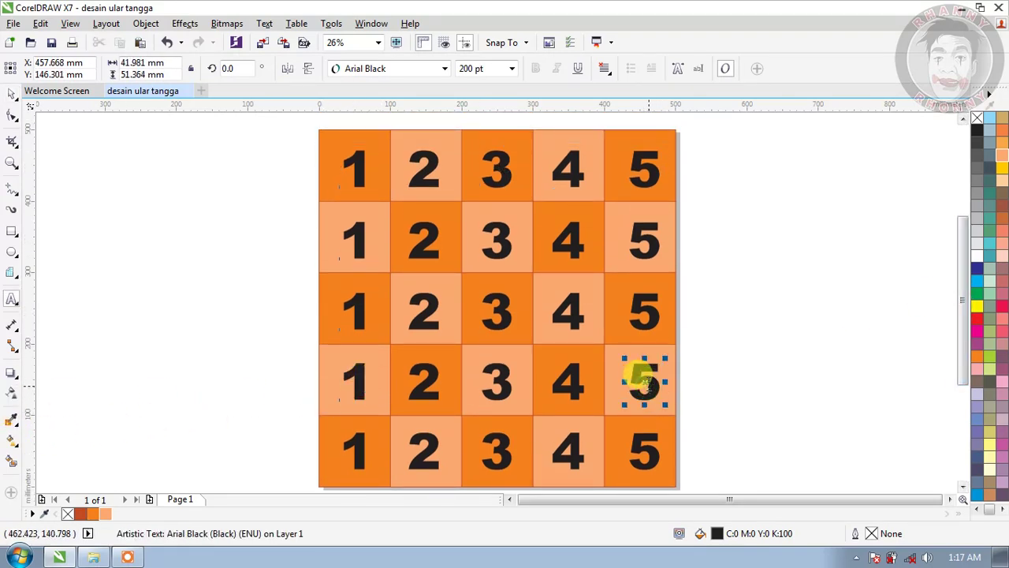
{"action": "key", "text": "ctrl+a"}
{"action": "type", "text": "6"}
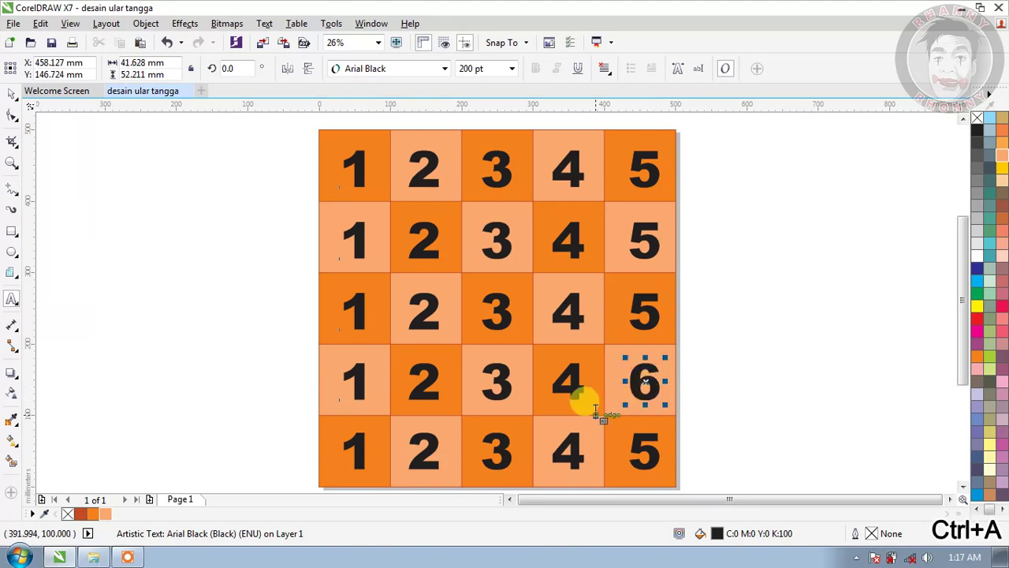
{"action": "left_click", "coordinate": [568, 384]}
{"action": "key", "text": "ctrl+a"}
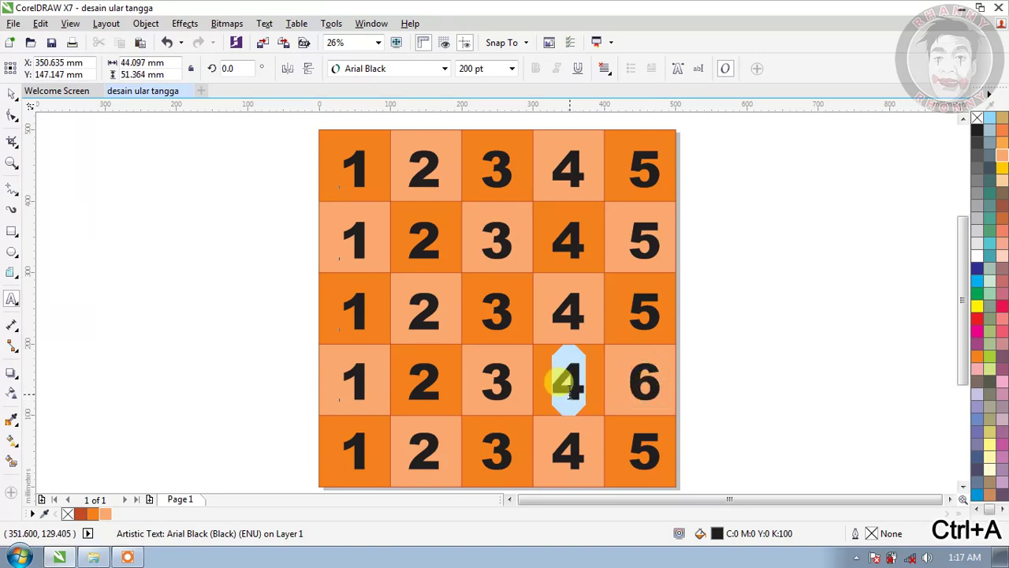
{"action": "type", "text": "7"}
{"action": "left_click", "coordinate": [510, 388]}
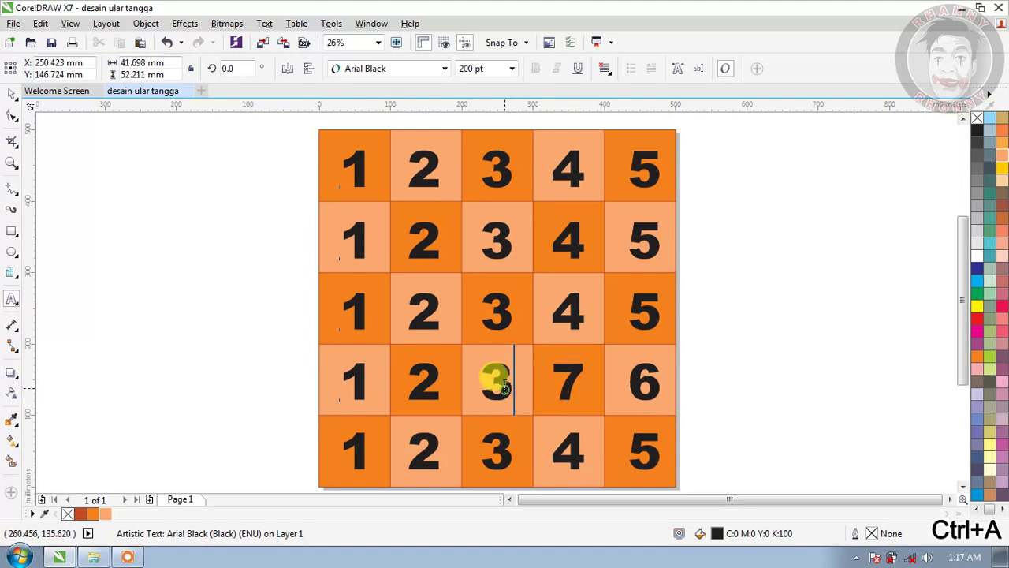
{"action": "key", "text": "ctrl+a"}
{"action": "type", "text": "8"}
{"action": "left_click", "coordinate": [428, 382]}
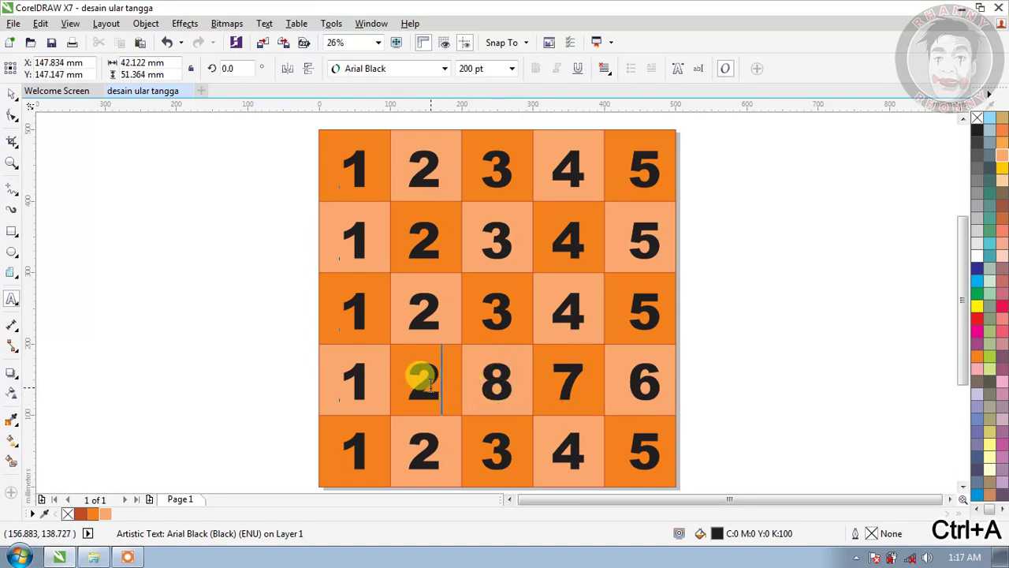
{"action": "key", "text": "ctrl+a"}
{"action": "type", "text": "9"}
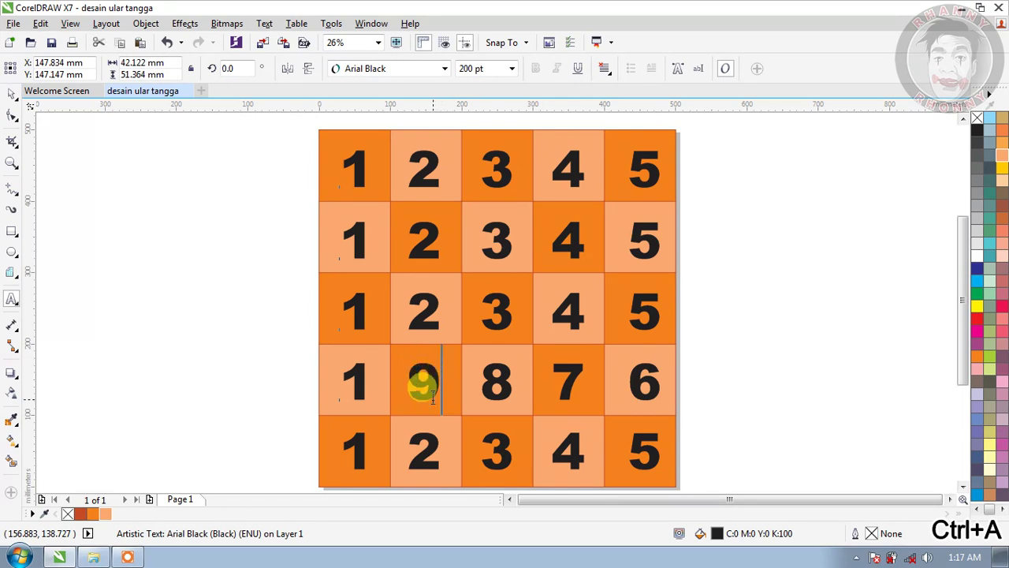
Step: Change the first number in the second row from the bottom to 10 and shift it to fit inside its cell
{"action": "left_click", "coordinate": [363, 384]}
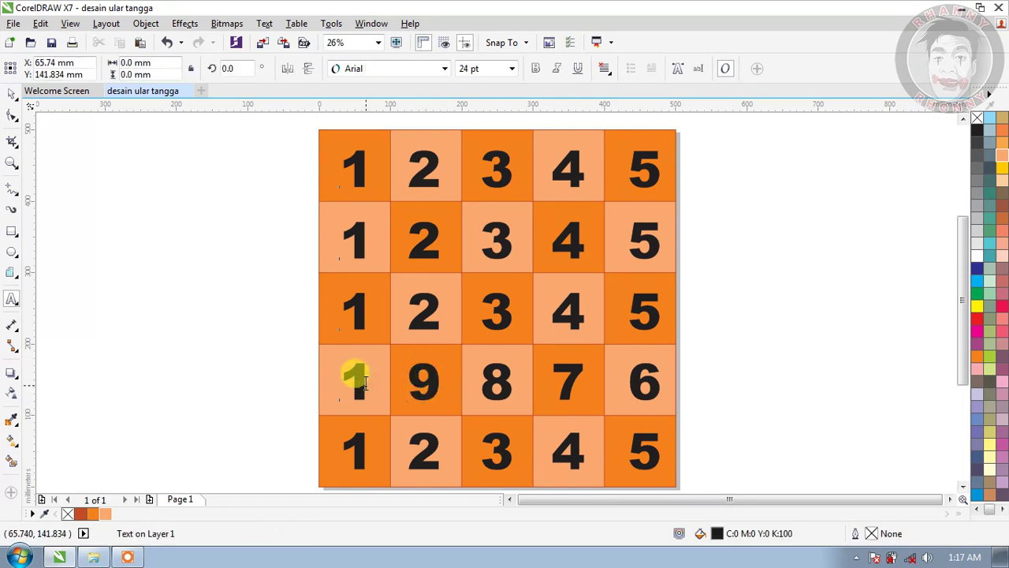
{"action": "double_click", "coordinate": [361, 382]}
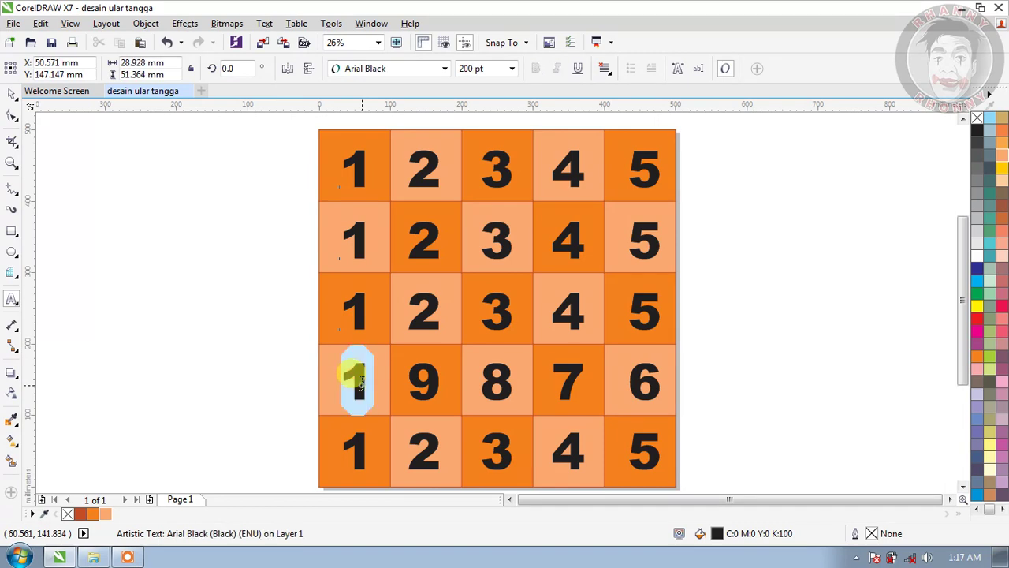
{"action": "type", "text": "10"}
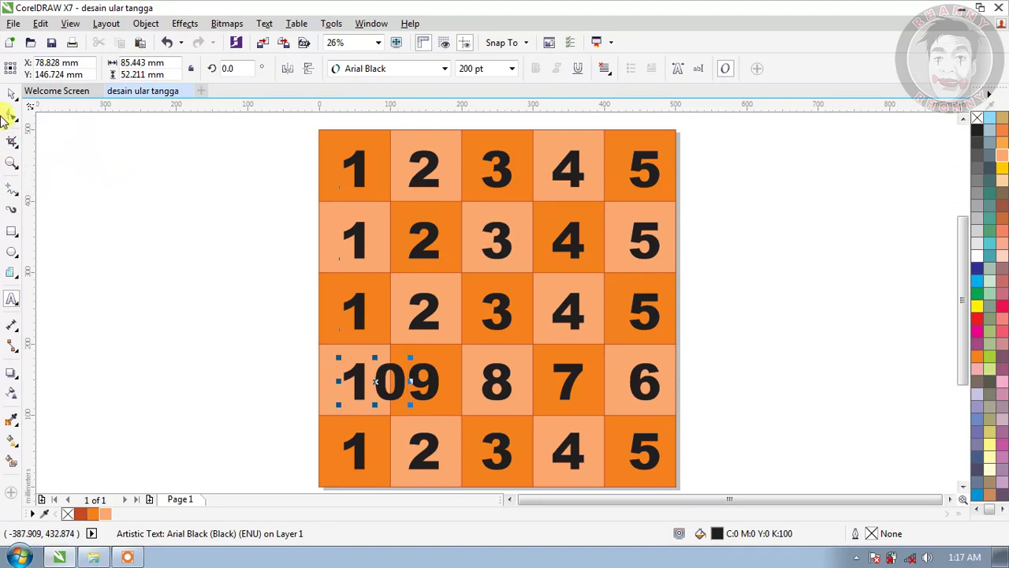
{"action": "left_click", "coordinate": [18, 93]}
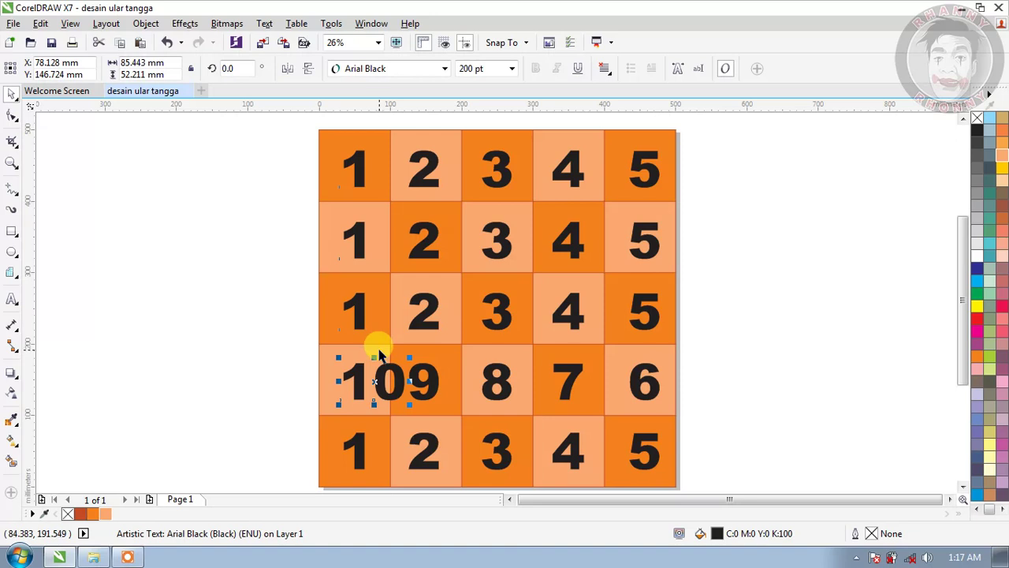
{"action": "left_click_drag", "start_coordinate": [371, 360], "coordinate": [357, 380]}
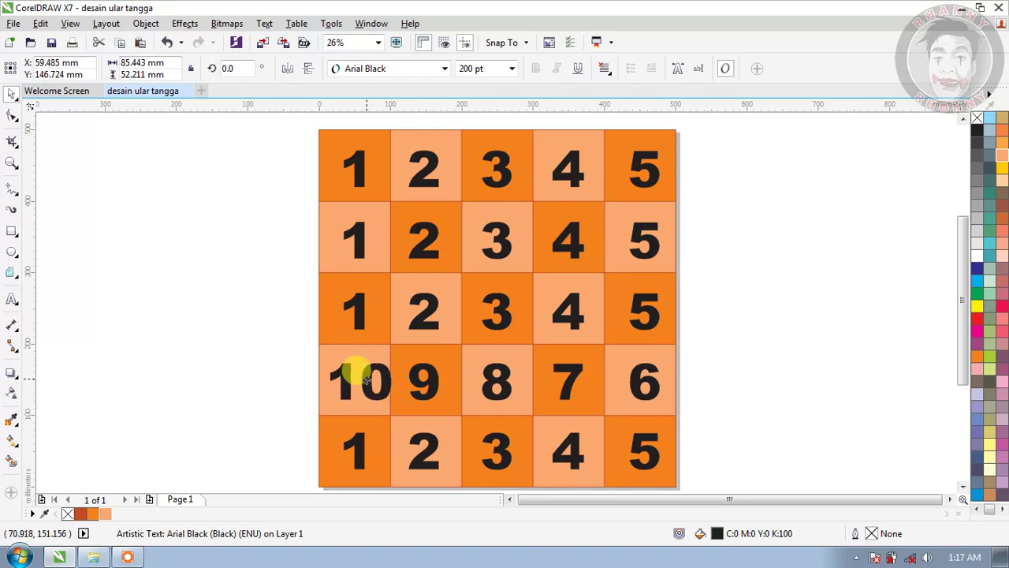
Step: Change the middle row's first number to 11 and shift it to fit inside its cell
{"action": "left_click", "coordinate": [355, 311]}
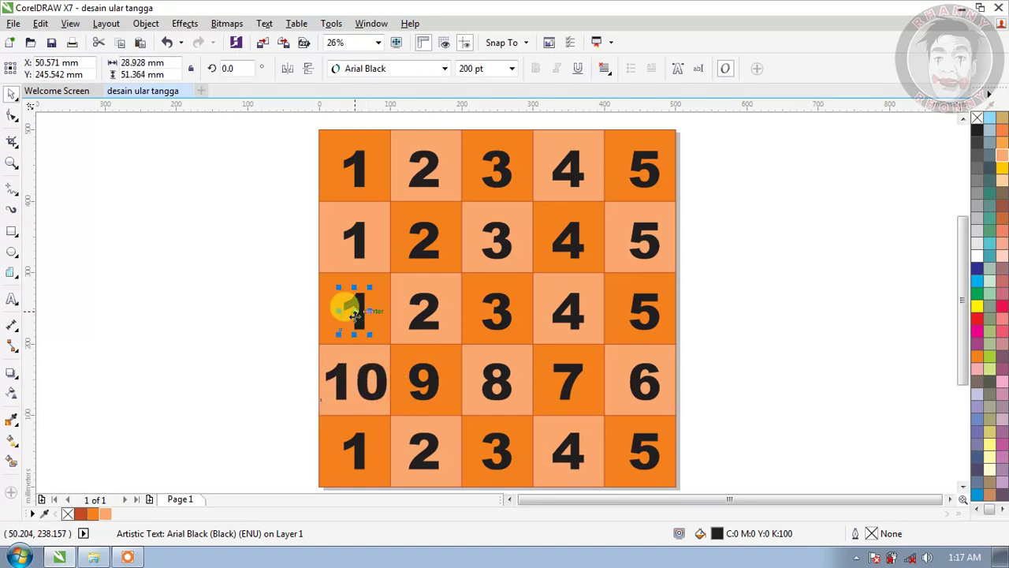
{"action": "double_click", "coordinate": [364, 320]}
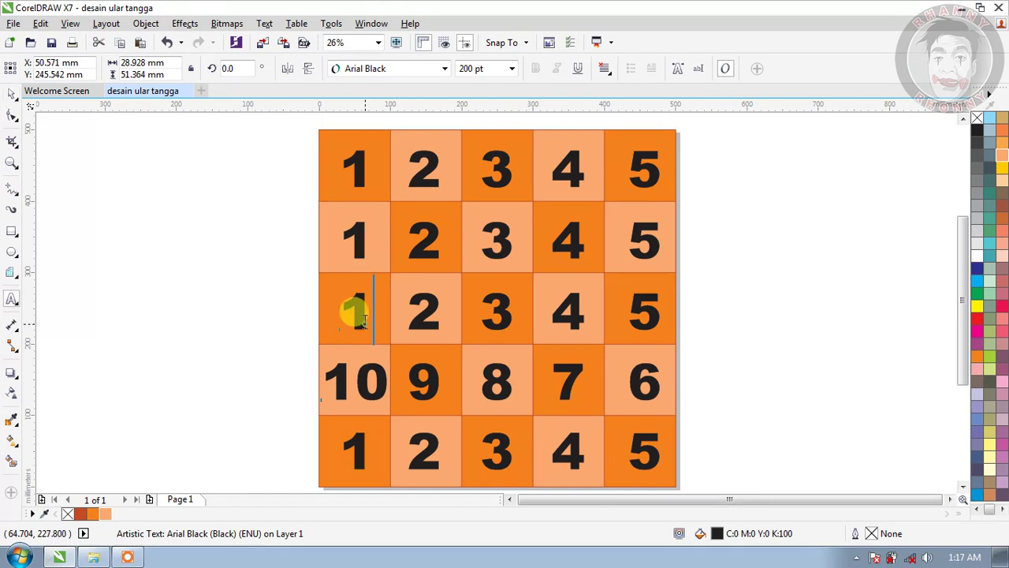
{"action": "key", "text": "ctrl+a"}
{"action": "type", "text": "11"}
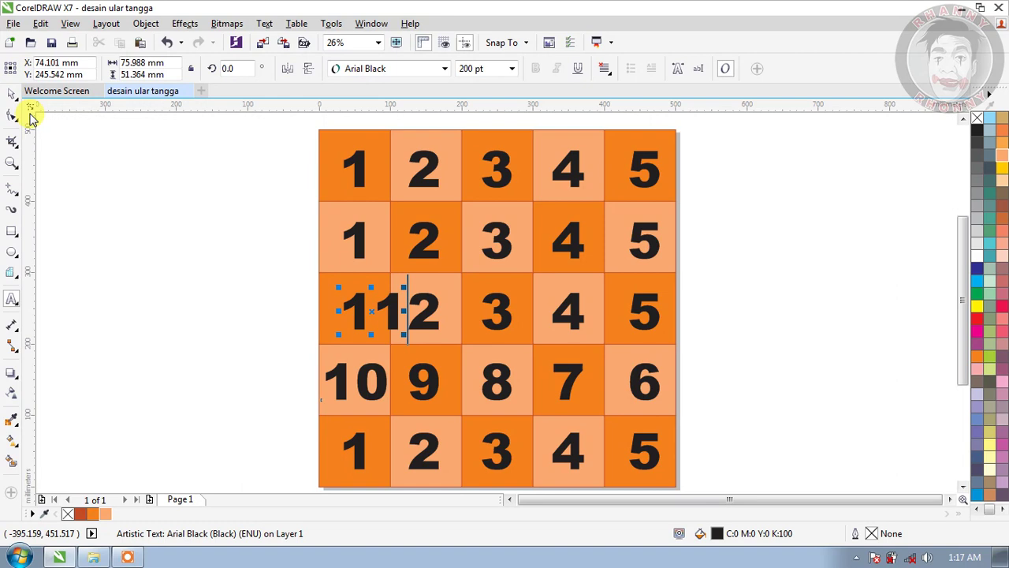
{"action": "left_click", "coordinate": [12, 93]}
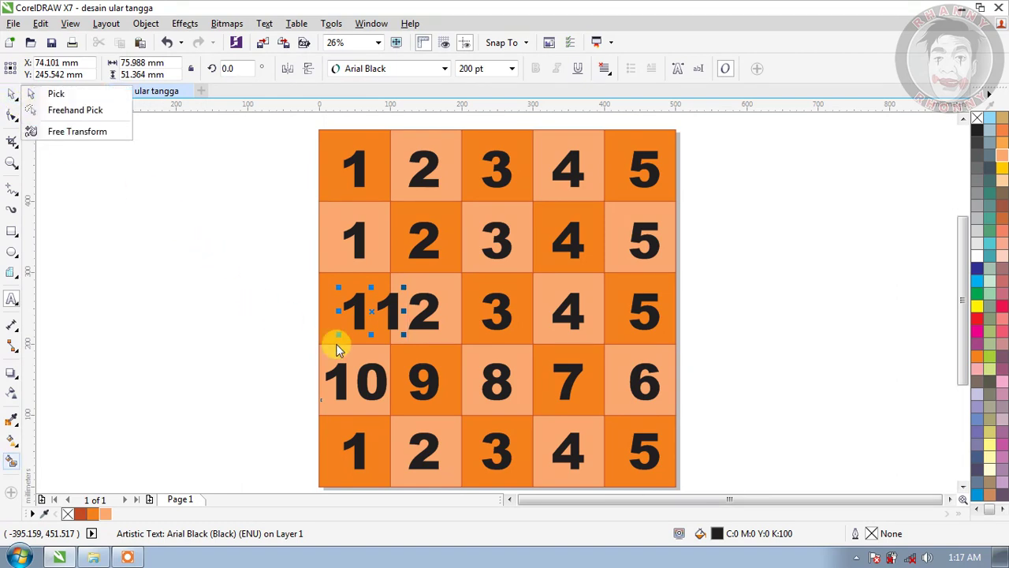
{"action": "left_click_drag", "start_coordinate": [374, 314], "coordinate": [339, 314]}
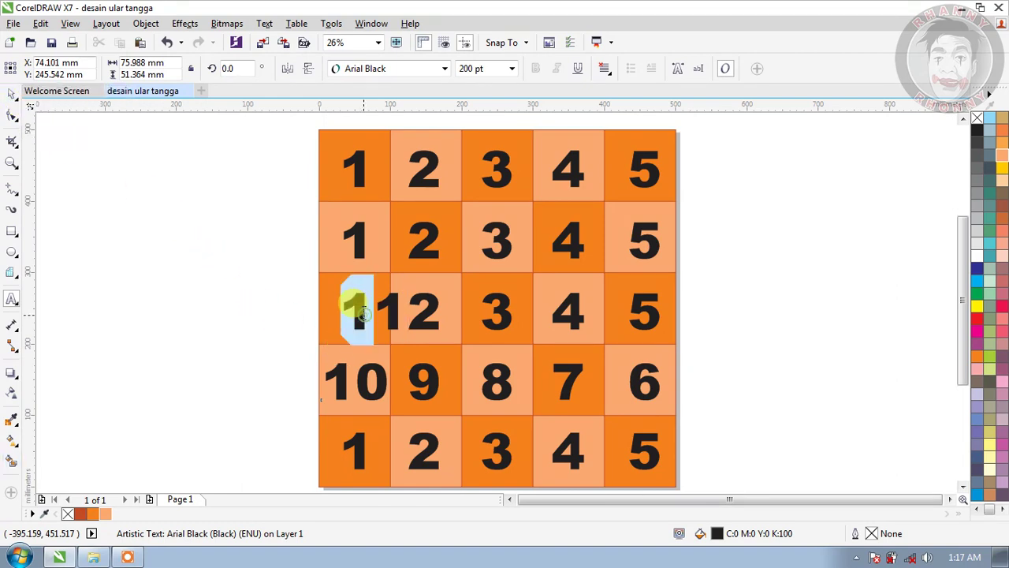
{"action": "left_click", "coordinate": [12, 93]}
{"action": "left_click", "coordinate": [347, 307]}
{"action": "left_click_drag", "start_coordinate": [359, 318], "coordinate": [339, 320]}
Step: Change the numbers in the middle row's second and third cells to 12 and 13
{"action": "left_click", "coordinate": [423, 312]}
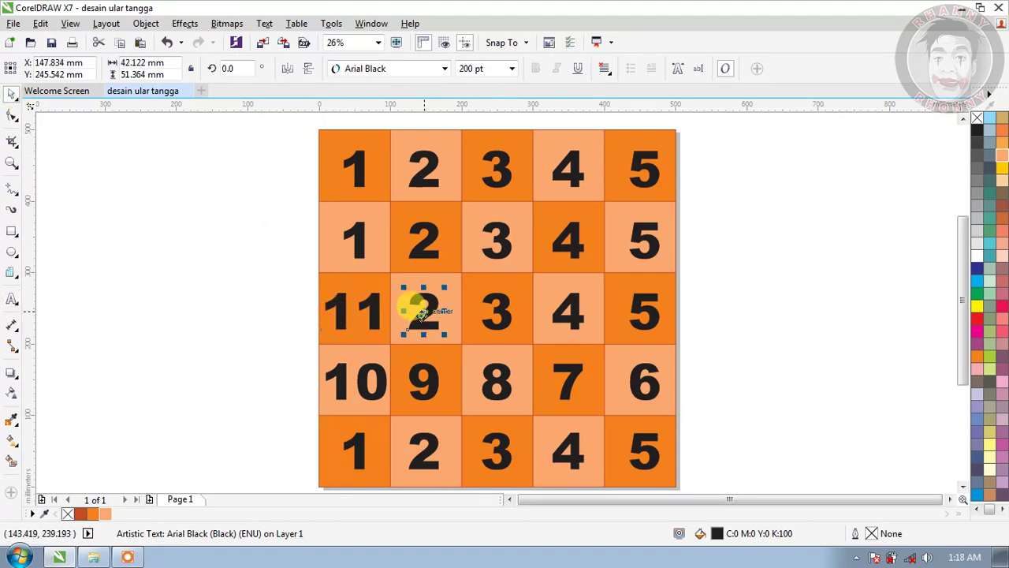
{"action": "left_click_drag", "start_coordinate": [423, 335], "coordinate": [427, 347]}
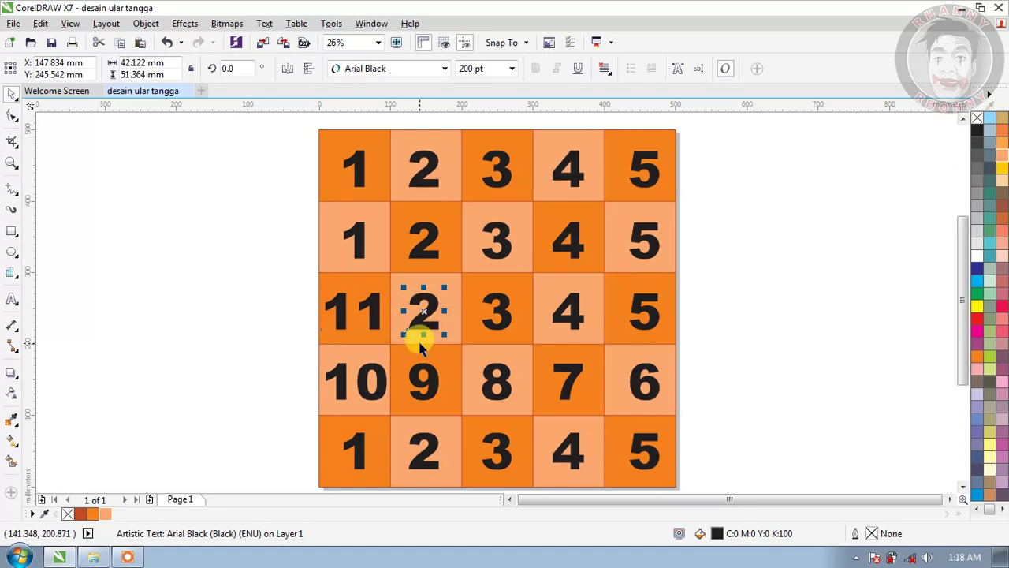
{"action": "double_click", "coordinate": [416, 306]}
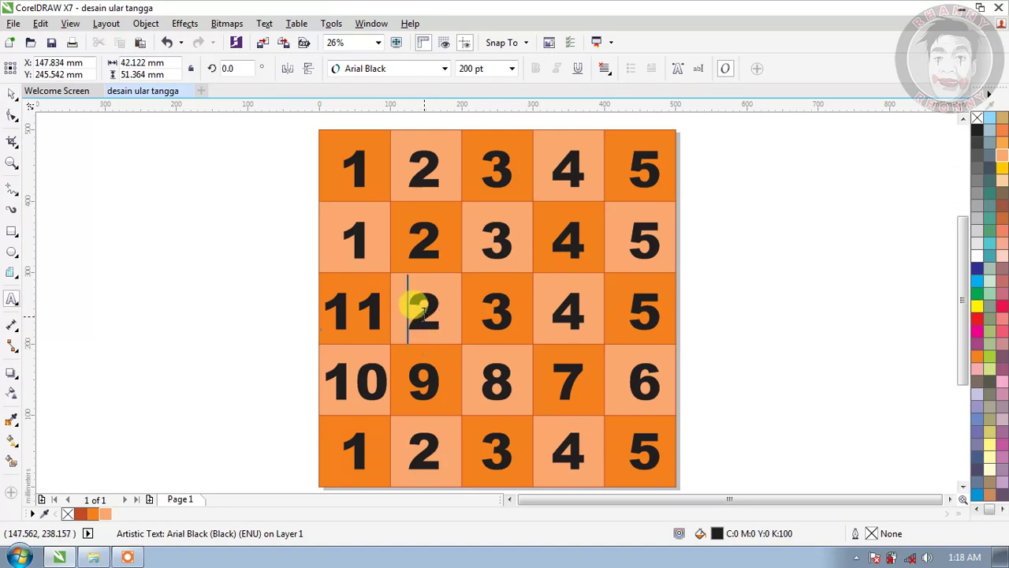
{"action": "key", "text": "ctrl+a"}
{"action": "type", "text": "12"}
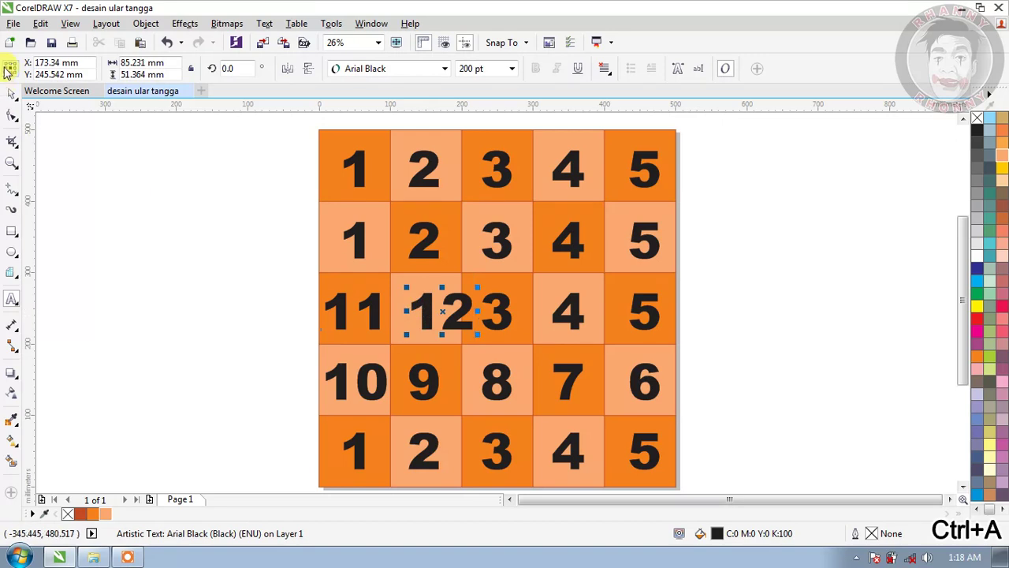
{"action": "key", "text": "ctrl+a"}
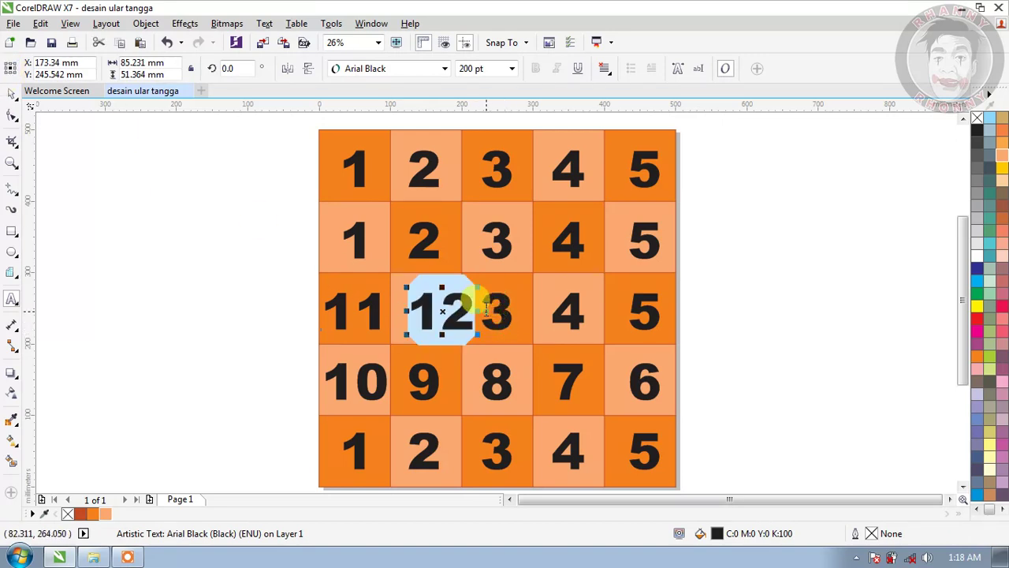
{"action": "left_click", "coordinate": [516, 315]}
{"action": "double_click", "coordinate": [497, 313]}
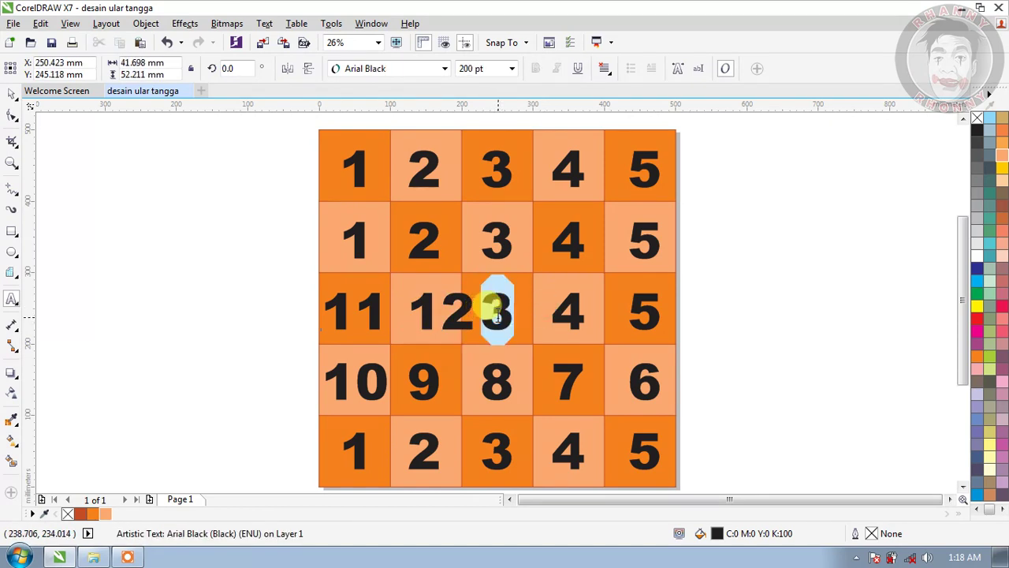
{"action": "type", "text": "13"}
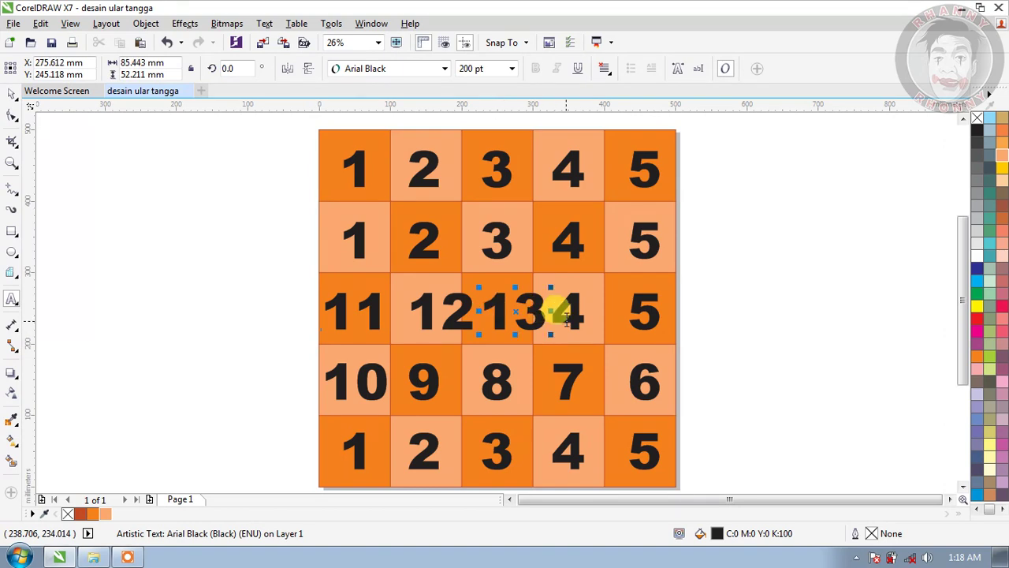
Step: Change the numbers in the middle row's fourth and fifth cells to 14 and 15, and leave text editing
{"action": "key", "text": "ctrl+a"}
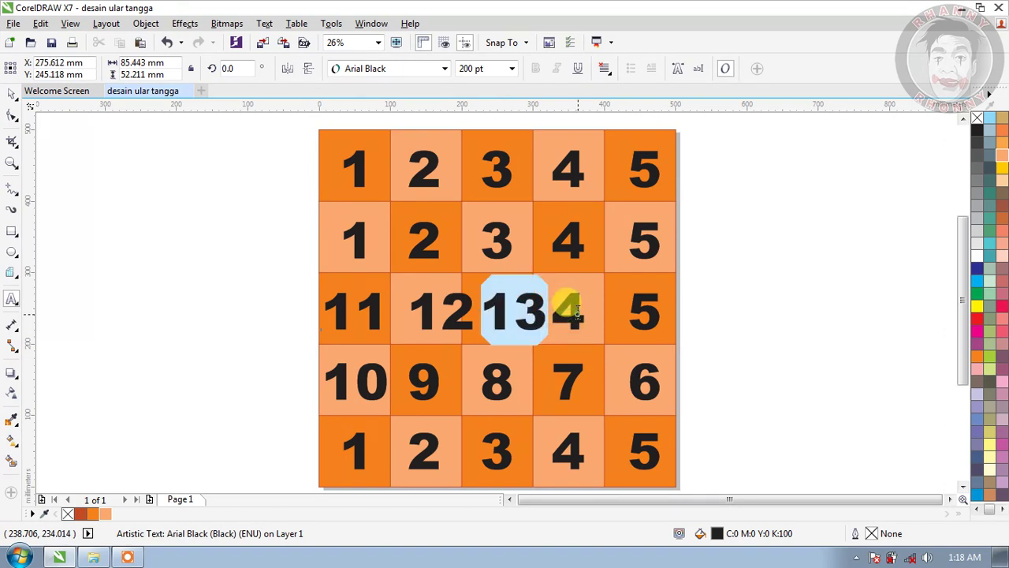
{"action": "left_click", "coordinate": [630, 303]}
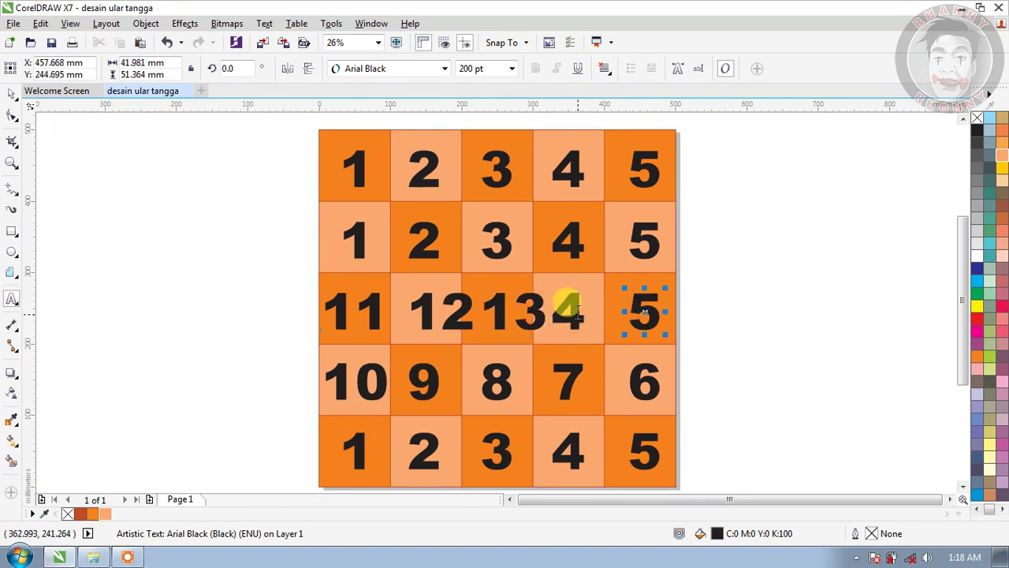
{"action": "key", "text": "ctrl+a"}
{"action": "type", "text": "14"}
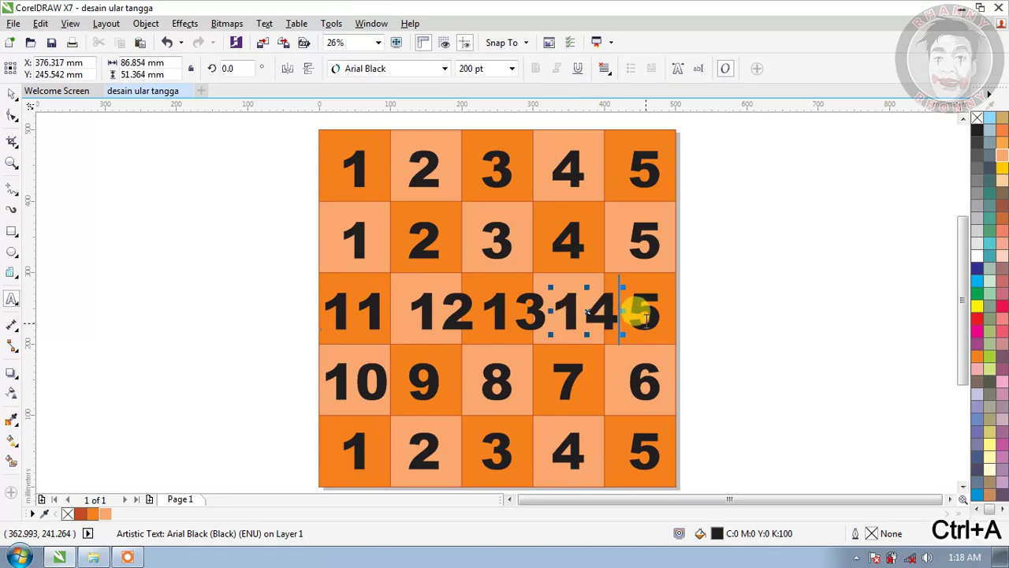
{"action": "key", "text": "ctrl+a"}
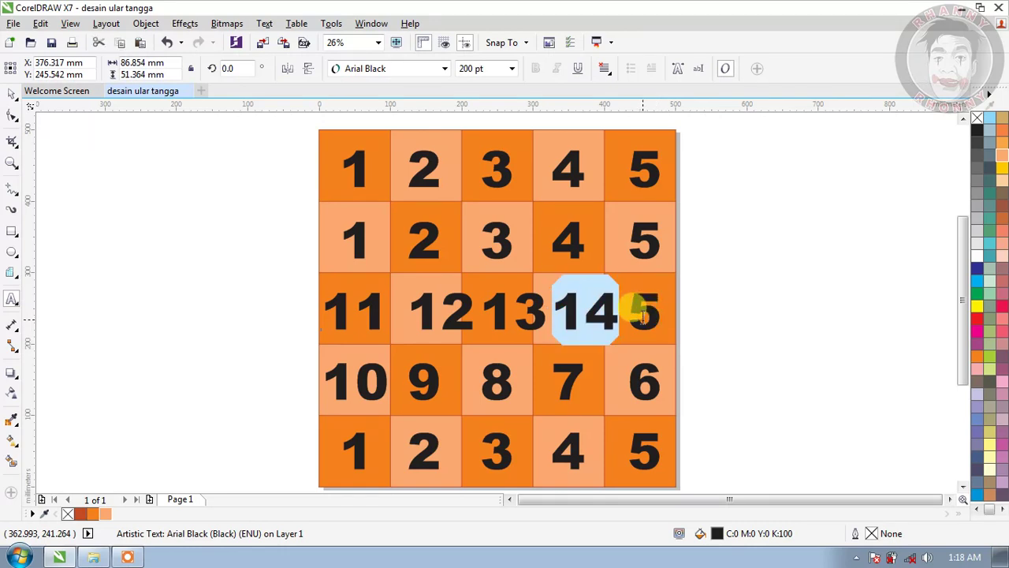
{"action": "left_click", "coordinate": [719, 297]}
{"action": "left_click", "coordinate": [650, 311]}
{"action": "key", "text": "ctrl+a"}
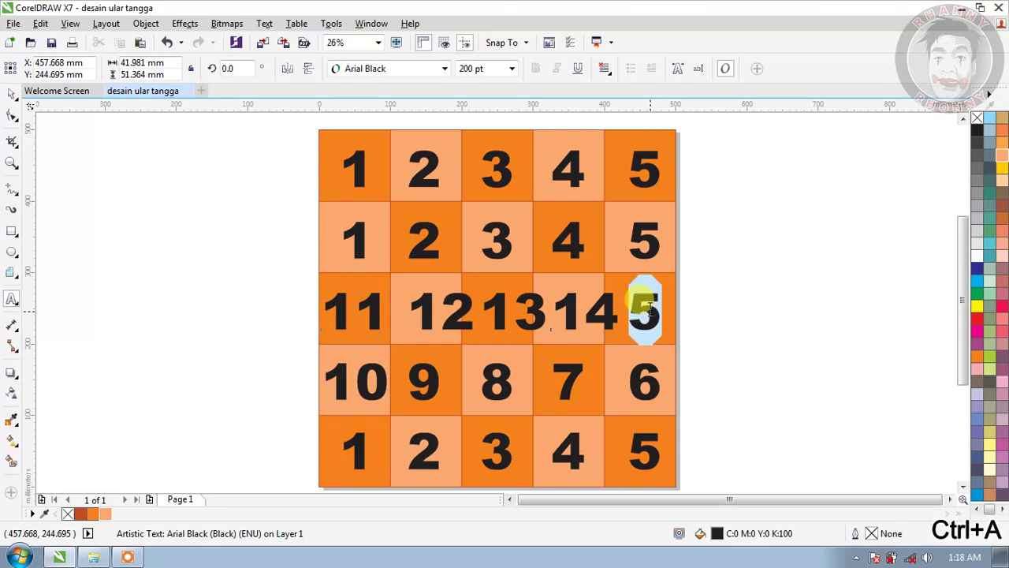
{"action": "type", "text": "15"}
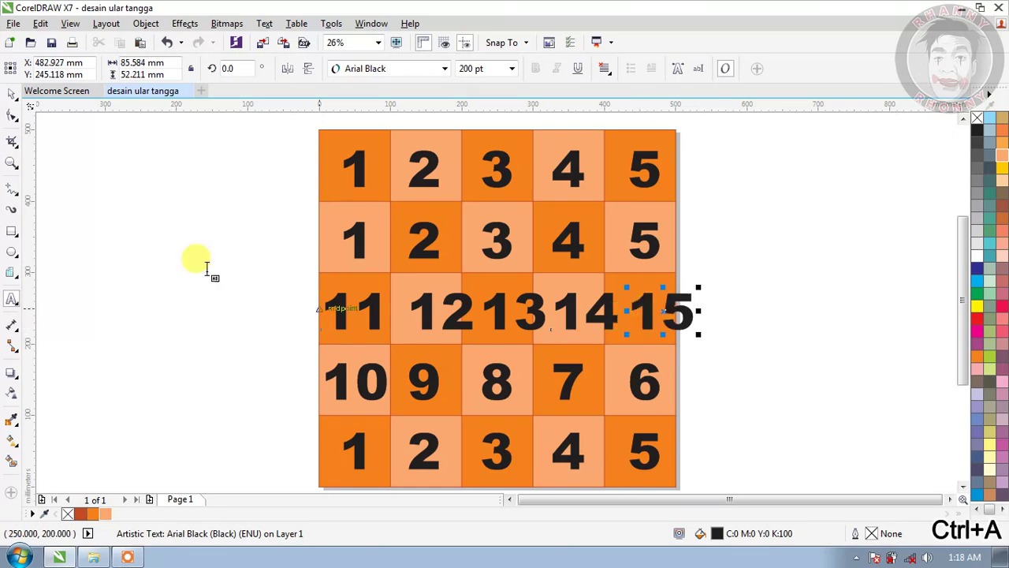
{"action": "left_click", "coordinate": [11, 93]}
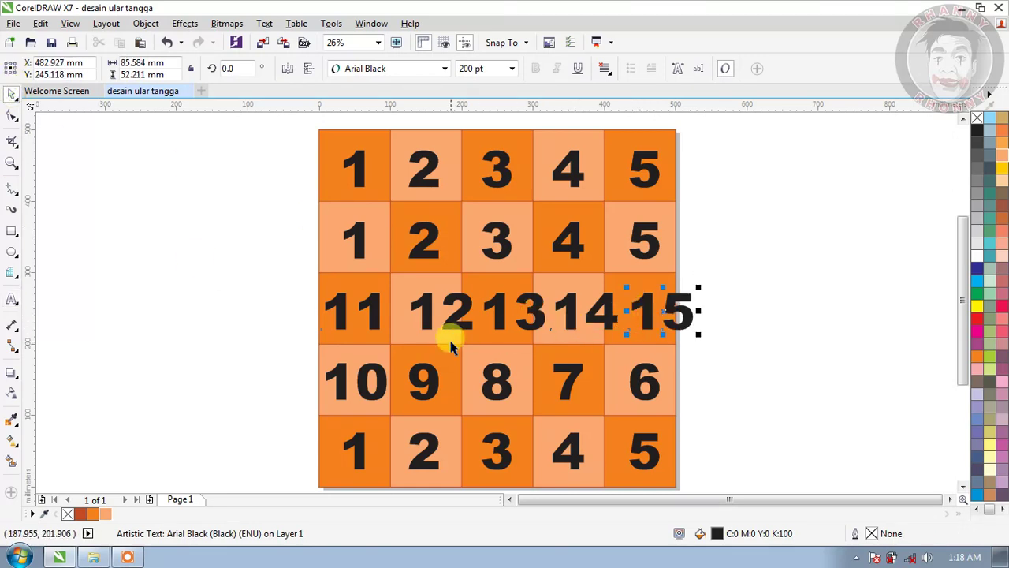
{"action": "left_click", "coordinate": [453, 307]}
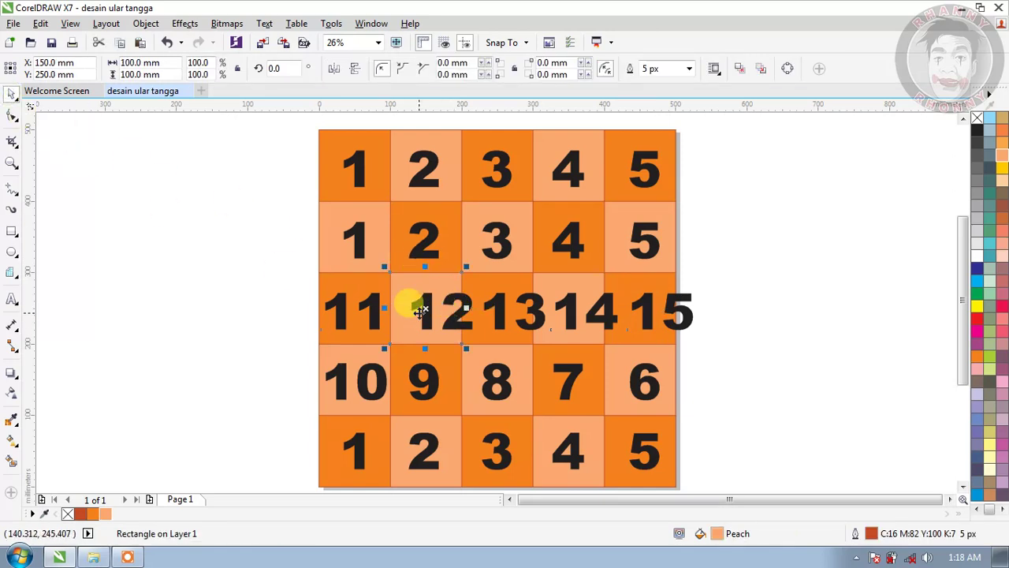
{"action": "left_click_drag", "start_coordinate": [444, 313], "coordinate": [430, 315]}
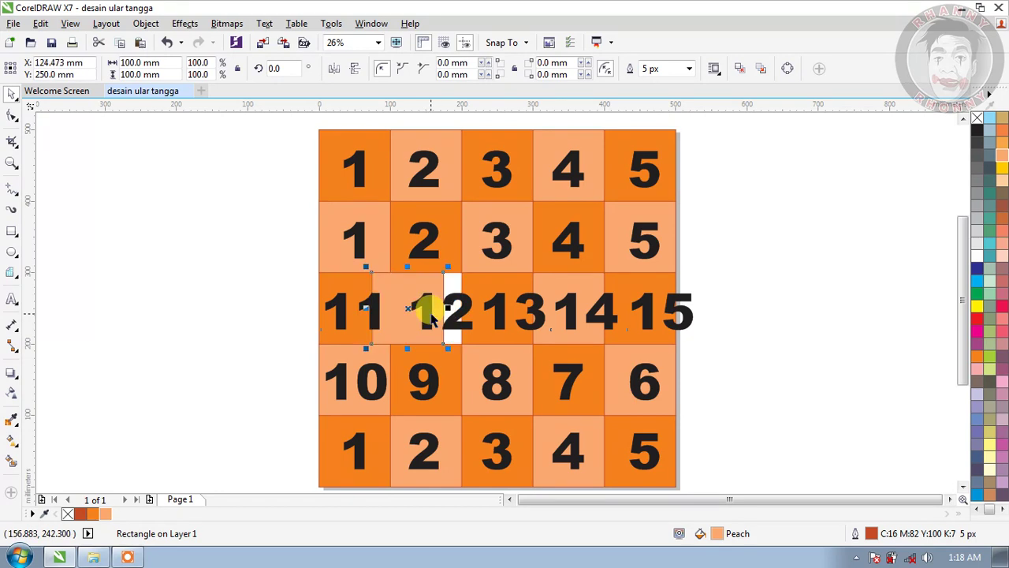
{"action": "key", "text": "ctrl+a"}
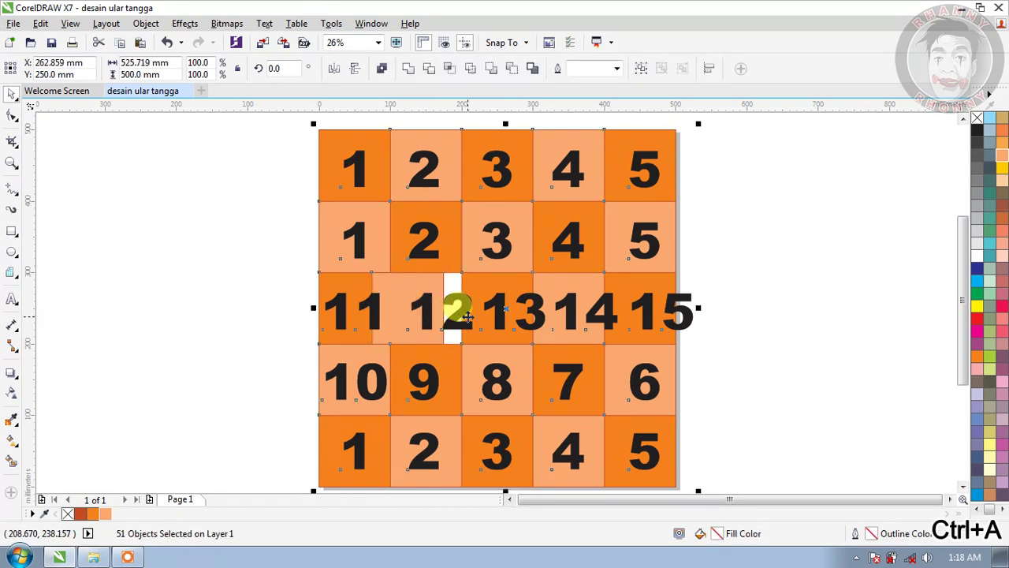
{"action": "key", "text": "ctrl+z"}
Step: Shift the numbers 12, 13, 14 and 15 in the middle row so that each fits inside its own cell
{"action": "left_click", "coordinate": [456, 319]}
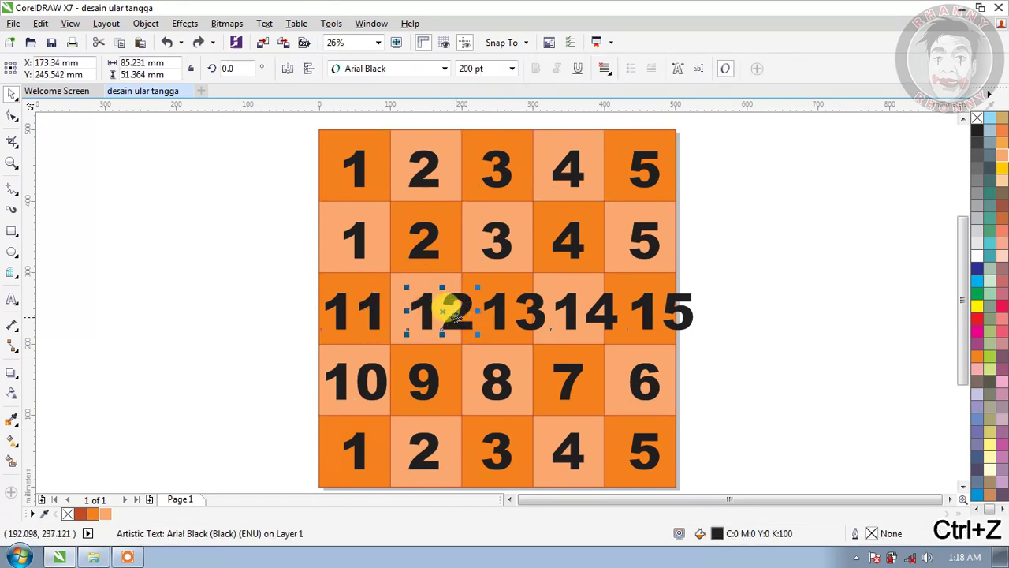
{"action": "left_click_drag", "start_coordinate": [456, 315], "coordinate": [427, 316]}
{"action": "left_click", "coordinate": [496, 313]}
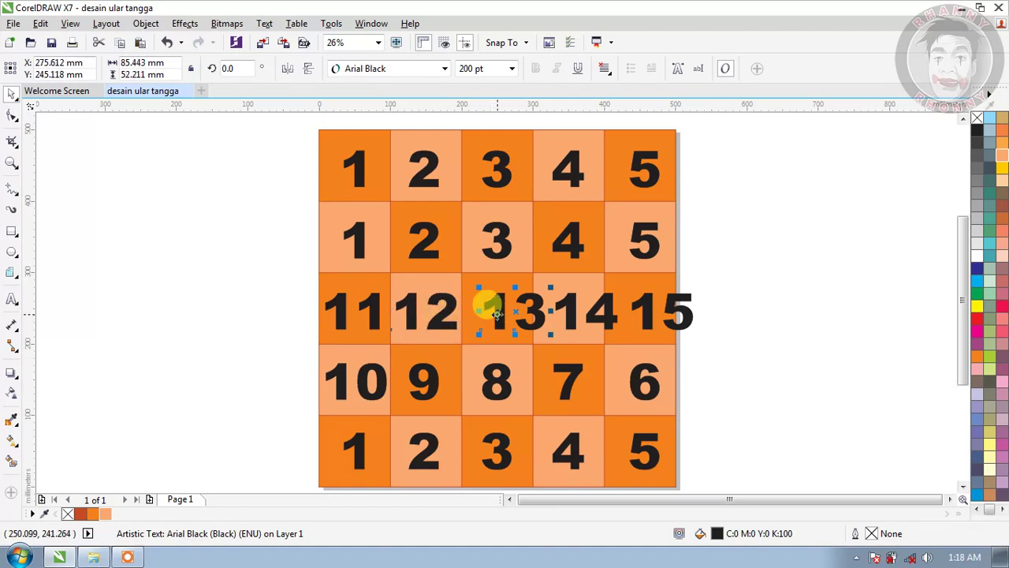
{"action": "left_click_drag", "start_coordinate": [487, 303], "coordinate": [522, 293]}
{"action": "key", "text": "F8"}
{"action": "left_click", "coordinate": [12, 93]}
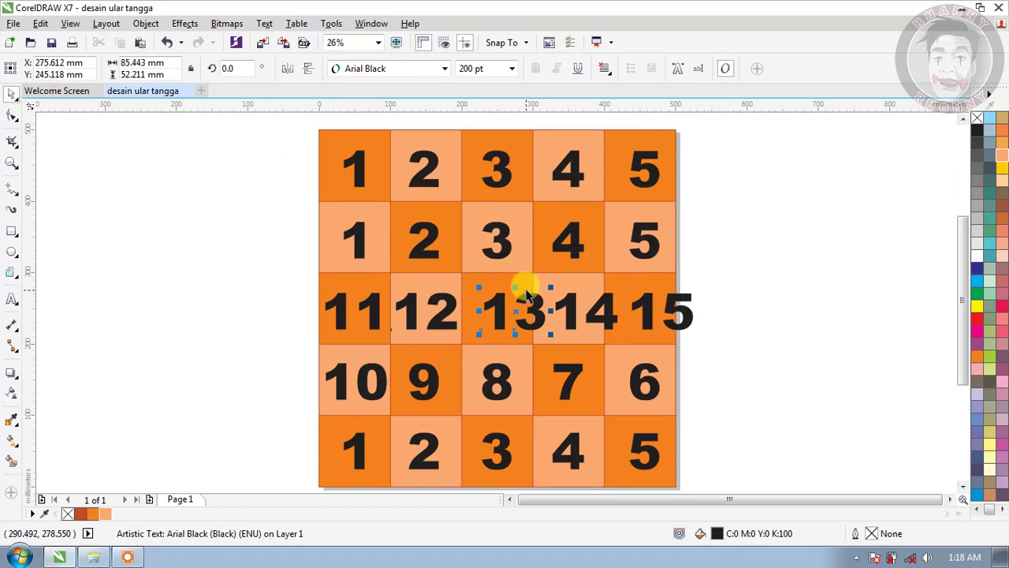
{"action": "mouse_move", "coordinate": [530, 306]}
{"action": "left_mouse_down"}
{"action": "mouse_move", "coordinate": [520, 290]}
{"action": "mouse_move", "coordinate": [512, 299]}
{"action": "left_mouse_up"}
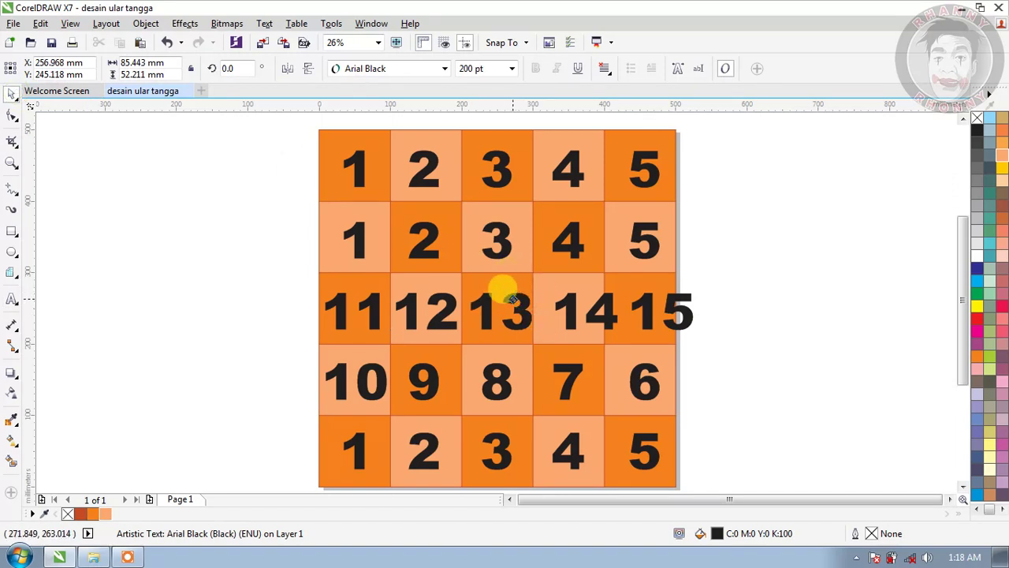
{"action": "left_click", "coordinate": [569, 302]}
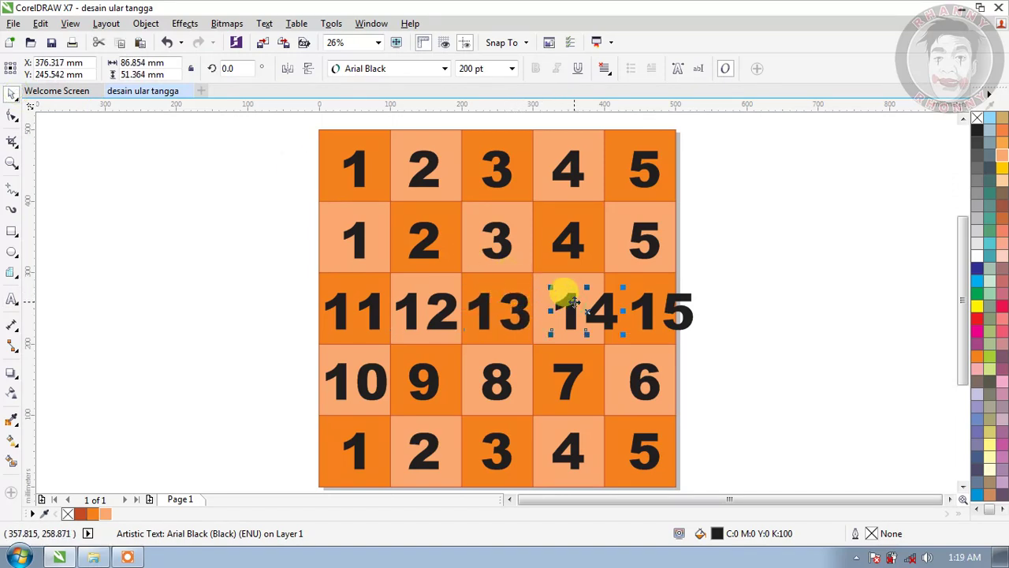
{"action": "left_click_drag", "start_coordinate": [574, 302], "coordinate": [556, 302]}
{"action": "left_click", "coordinate": [642, 301]}
{"action": "left_click_drag", "start_coordinate": [644, 300], "coordinate": [619, 300]}
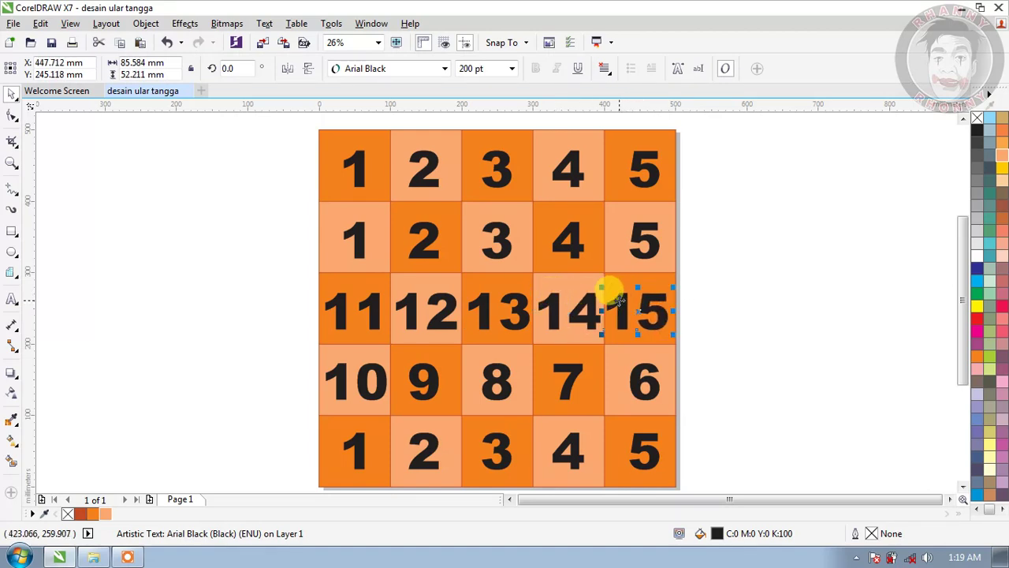
Step: Delete all the numbers 1 to 5 in the board's top two rows
{"action": "left_click", "coordinate": [359, 246]}
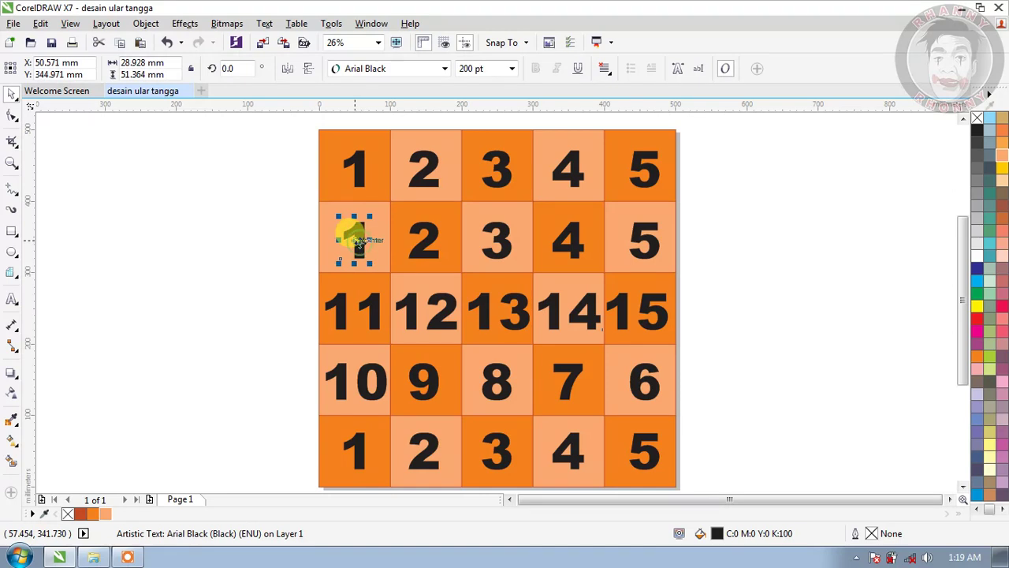
{"action": "left_click", "coordinate": [422, 241], "text": "shift"}
{"action": "left_click", "coordinate": [492, 227], "text": "shift"}
{"action": "left_click", "coordinate": [570, 237], "text": "shift"}
{"action": "left_click", "coordinate": [642, 233], "text": "shift"}
{"action": "left_click", "coordinate": [645, 172], "text": "shift"}
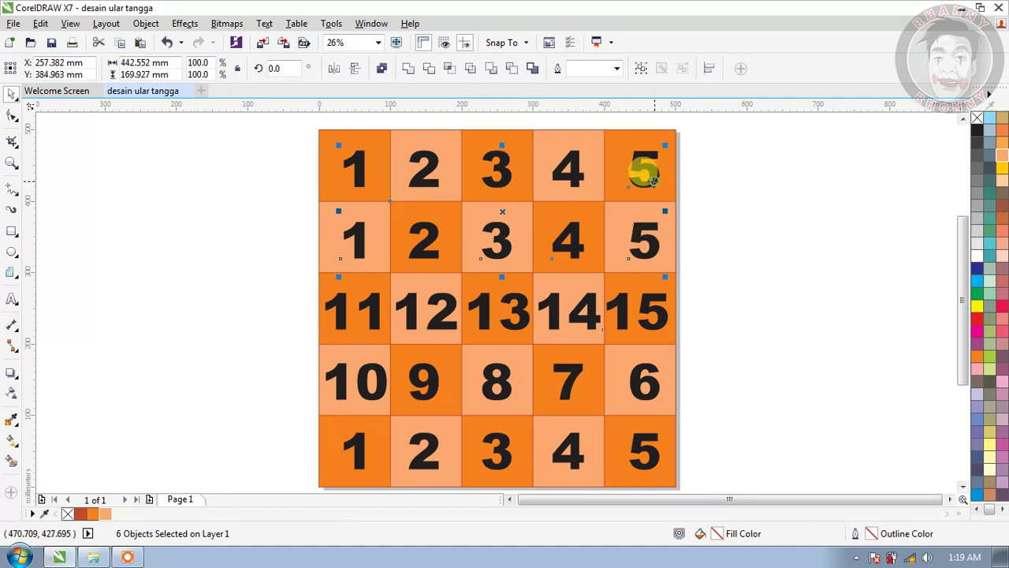
{"action": "left_click", "coordinate": [572, 170], "text": "shift"}
{"action": "left_click", "coordinate": [500, 167], "text": "shift"}
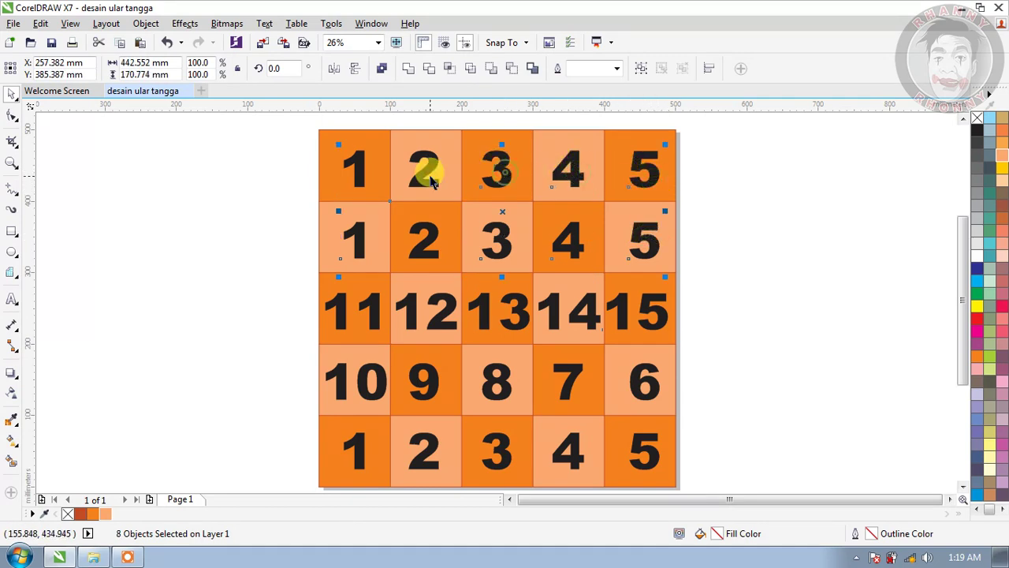
{"action": "left_click", "coordinate": [423, 180], "text": "shift"}
{"action": "left_click", "coordinate": [355, 164], "text": "shift"}
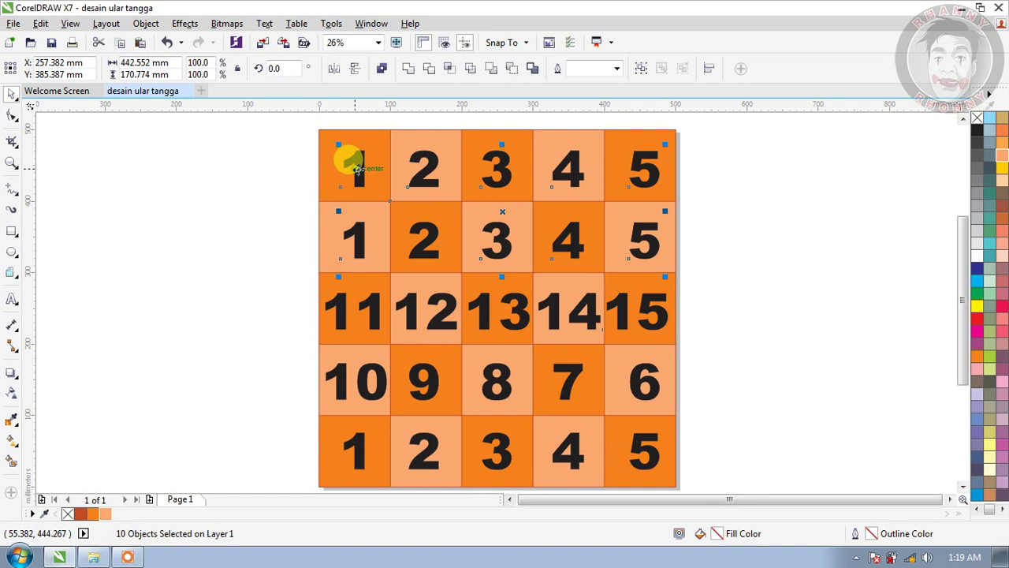
{"action": "key", "text": "Delete"}
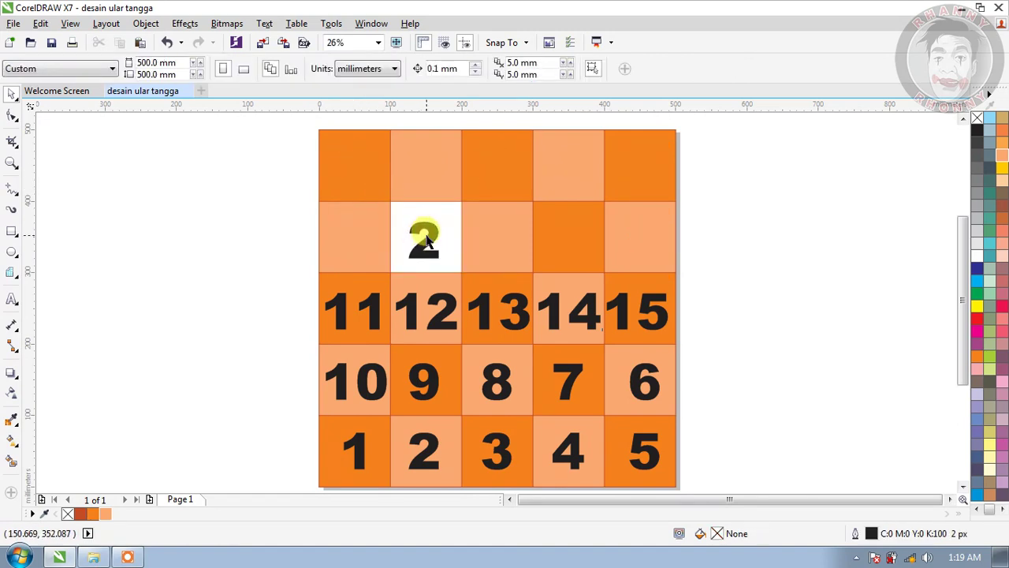
{"action": "left_click", "coordinate": [425, 240]}
{"action": "key", "text": "Delete"}
Step: Fill the empty second cell of the second row from the top with a copy of the neighbouring peach square, recoloured orange
{"action": "left_click", "coordinate": [434, 235]}
{"action": "left_click", "coordinate": [477, 249]}
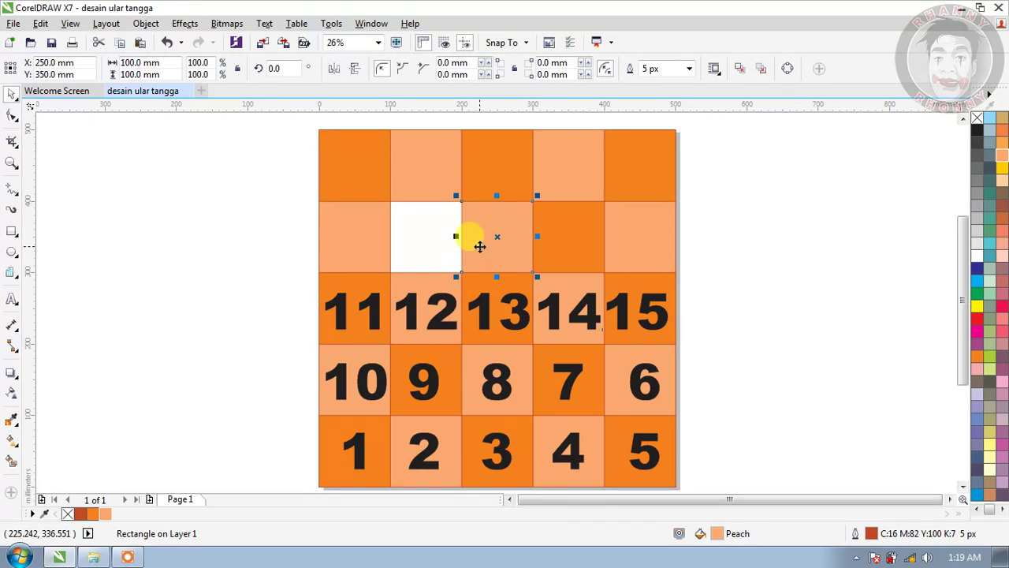
{"action": "key", "text": "ctrl+c"}
{"action": "key", "text": "ctrl+v"}
{"action": "left_click_drag", "start_coordinate": [491, 241], "coordinate": [420, 241]}
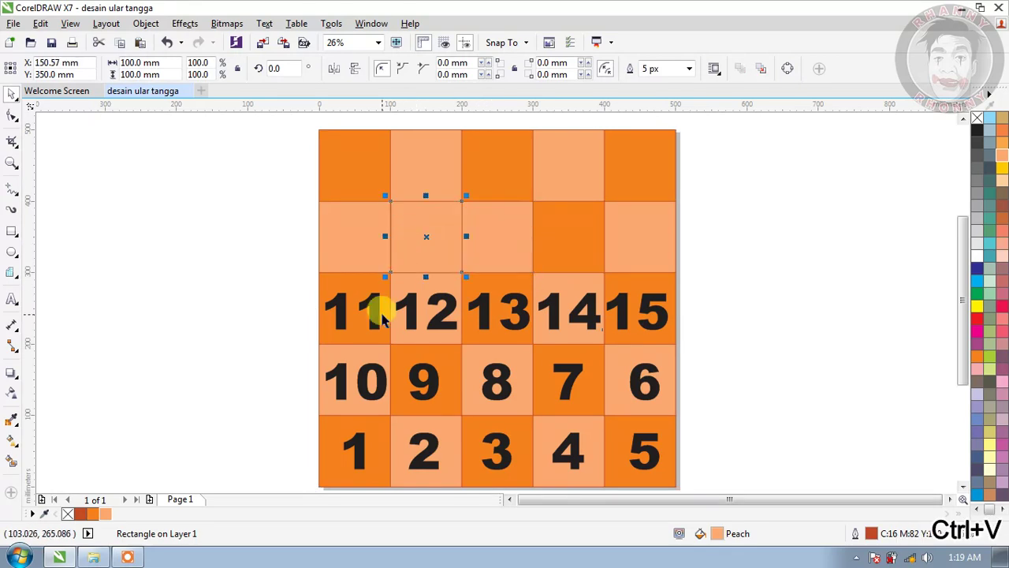
{"action": "left_click", "coordinate": [79, 513]}
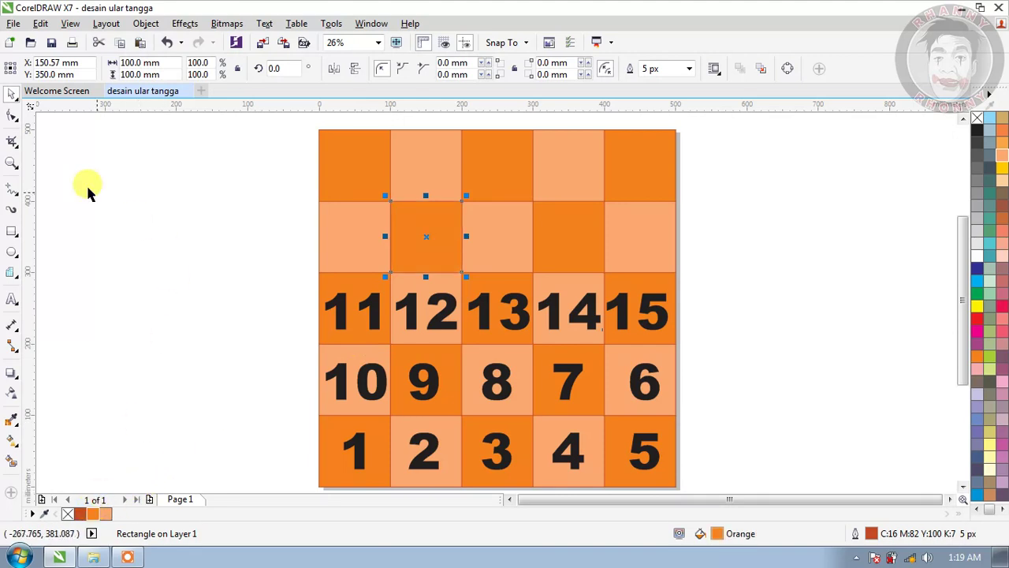
Step: Copy the middle row's numbers 11 to 15 and place the duplicates in the cells of the top row
{"action": "left_click", "coordinate": [370, 304]}
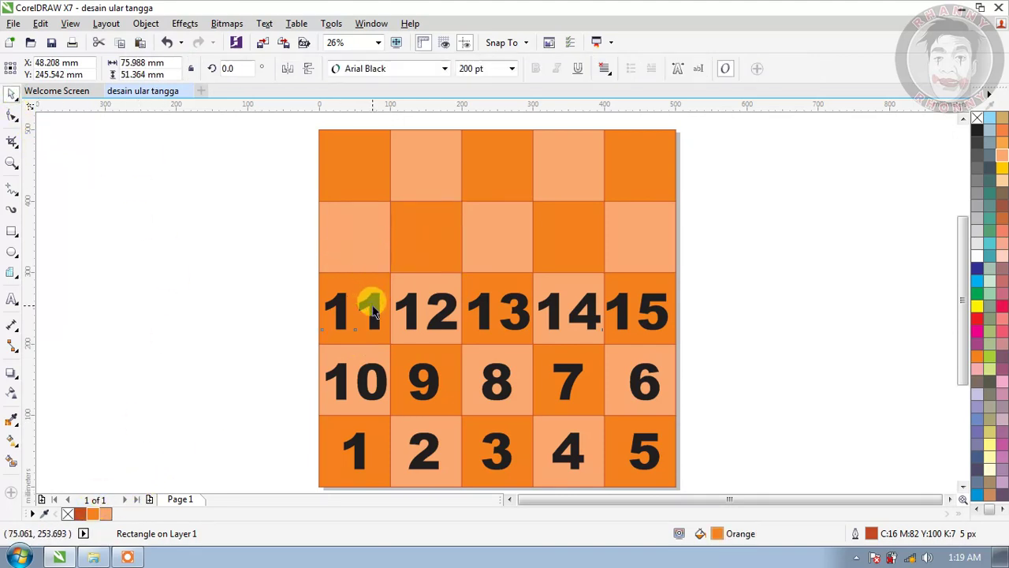
{"action": "left_click", "coordinate": [410, 316], "text": "shift"}
{"action": "left_click", "coordinate": [481, 315], "text": "shift"}
{"action": "left_click", "coordinate": [552, 319], "text": "shift"}
{"action": "left_click", "coordinate": [619, 318], "text": "shift"}
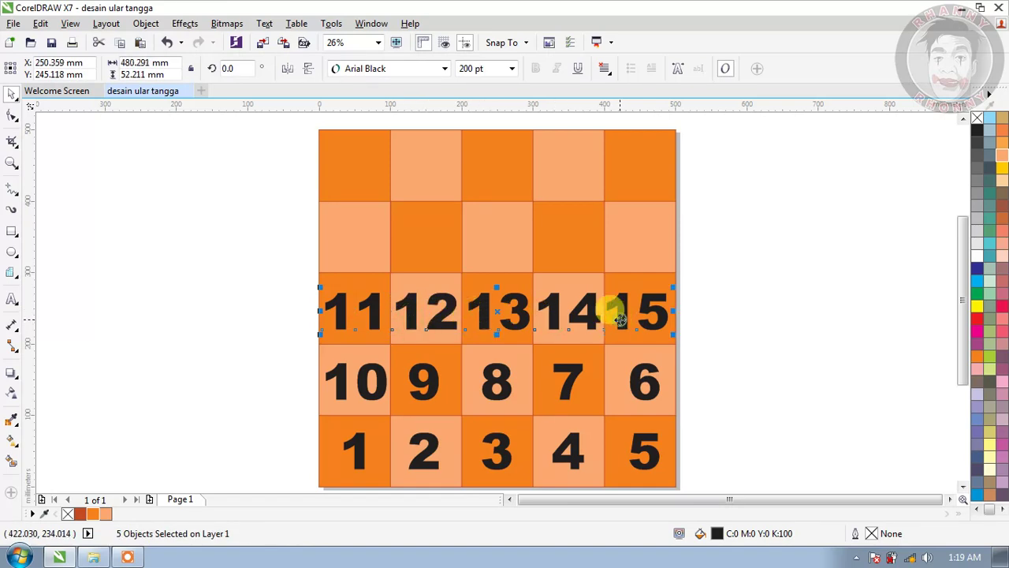
{"action": "key", "text": "ctrl+c"}
{"action": "key", "text": "ctrl+v"}
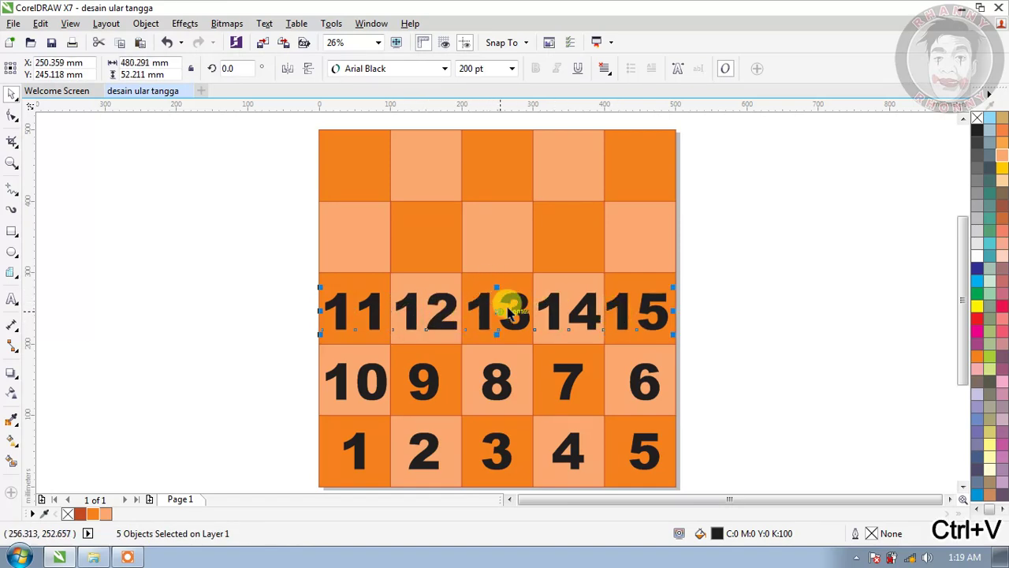
{"action": "left_click_drag", "start_coordinate": [513, 307], "coordinate": [492, 161]}
Step: Place another copy of the numbers 11 to 15 in the second row from the top and deselect everything
{"action": "key", "text": "ctrl+c"}
{"action": "key", "text": "ctrl+v"}
{"action": "left_click", "coordinate": [725, 245]}
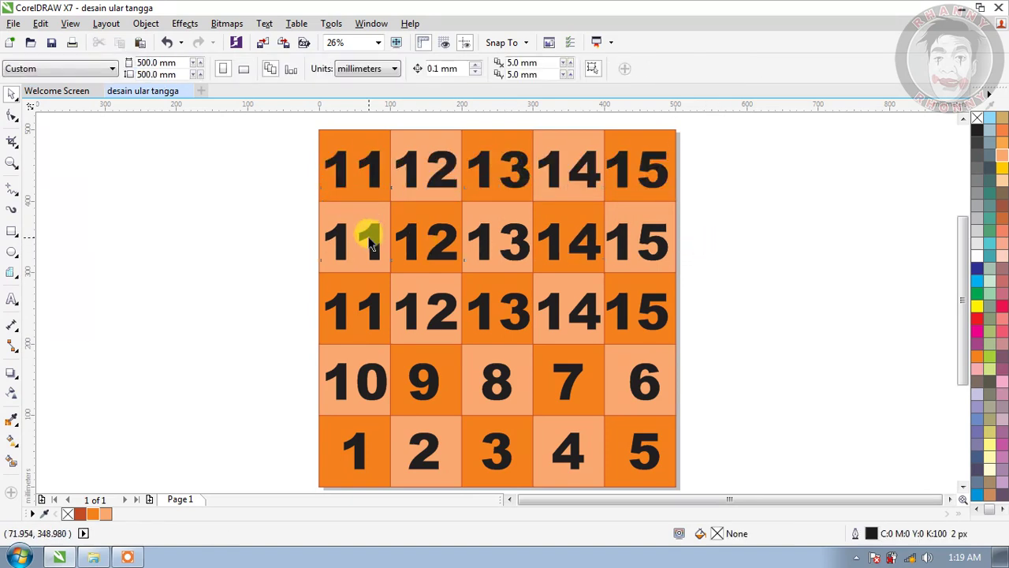
Step: Change the numbers in the fifth and fourth cells of the second row from the top to 16 and 17
{"action": "left_click", "coordinate": [629, 249]}
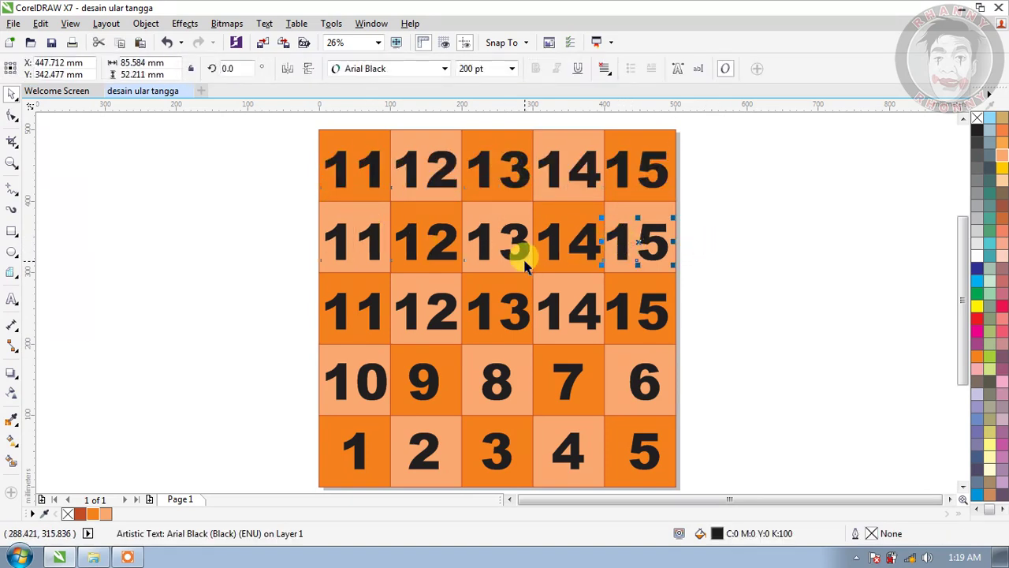
{"action": "key", "text": "ctrl+a"}
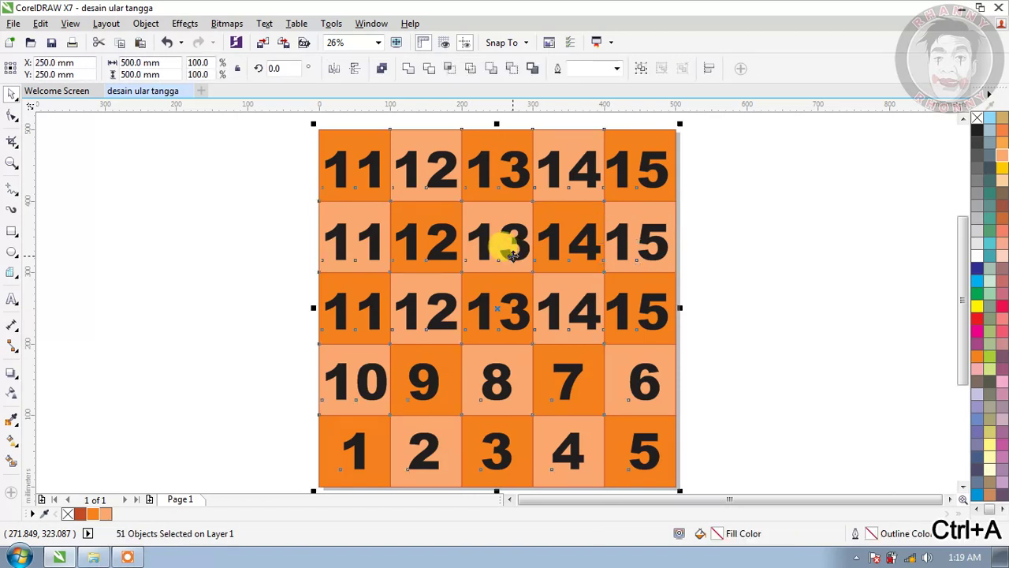
{"action": "left_click", "coordinate": [646, 246]}
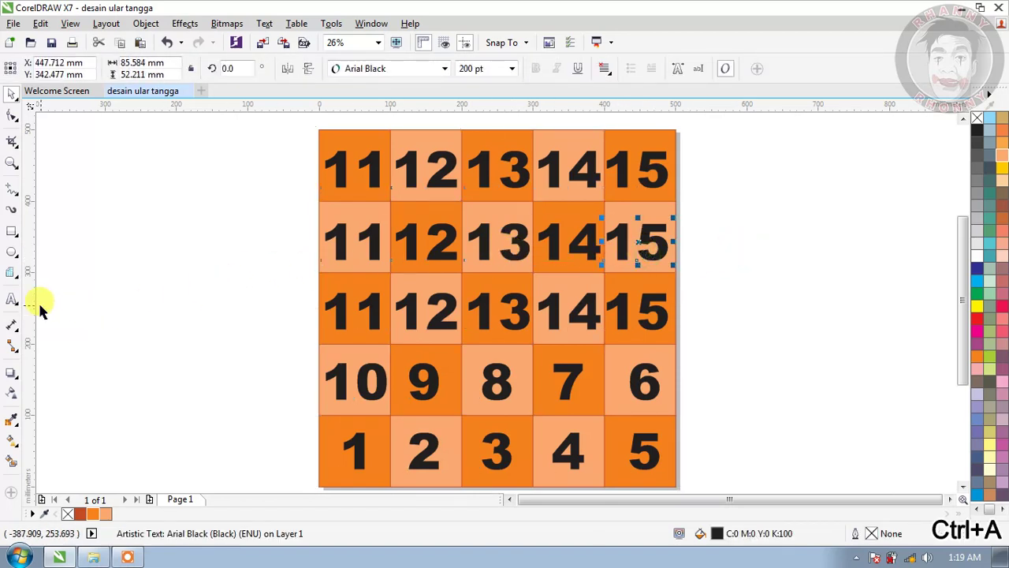
{"action": "left_click", "coordinate": [12, 299]}
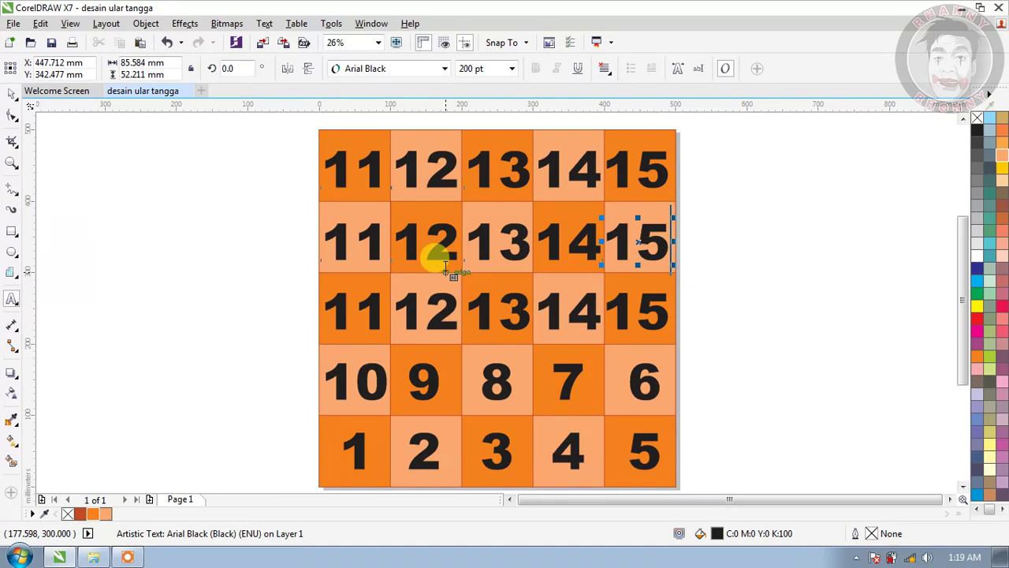
{"action": "key", "text": "BackSpace"}
{"action": "type", "text": "6"}
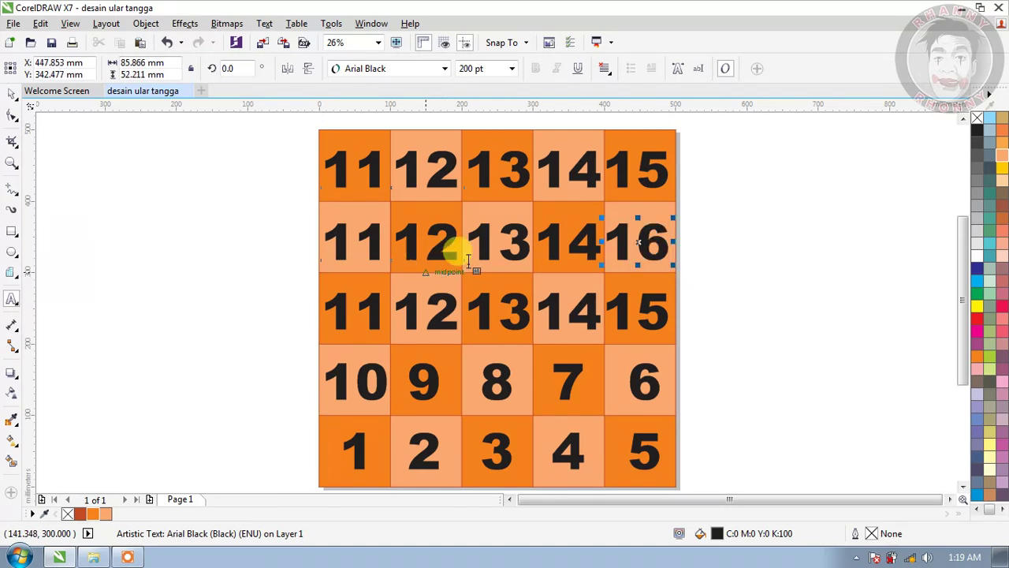
{"action": "left_click", "coordinate": [575, 238]}
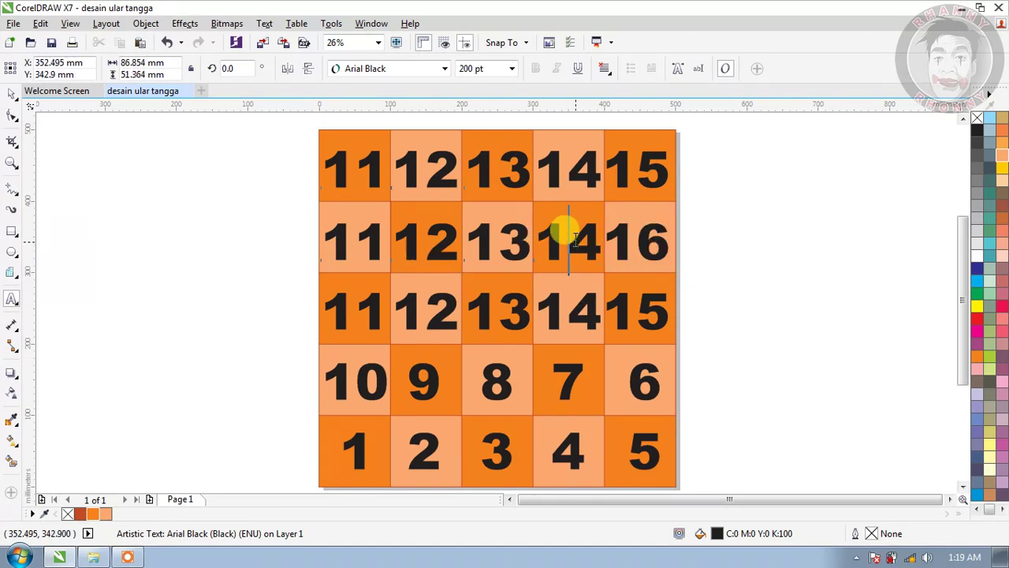
{"action": "key", "text": "BackSpace"}
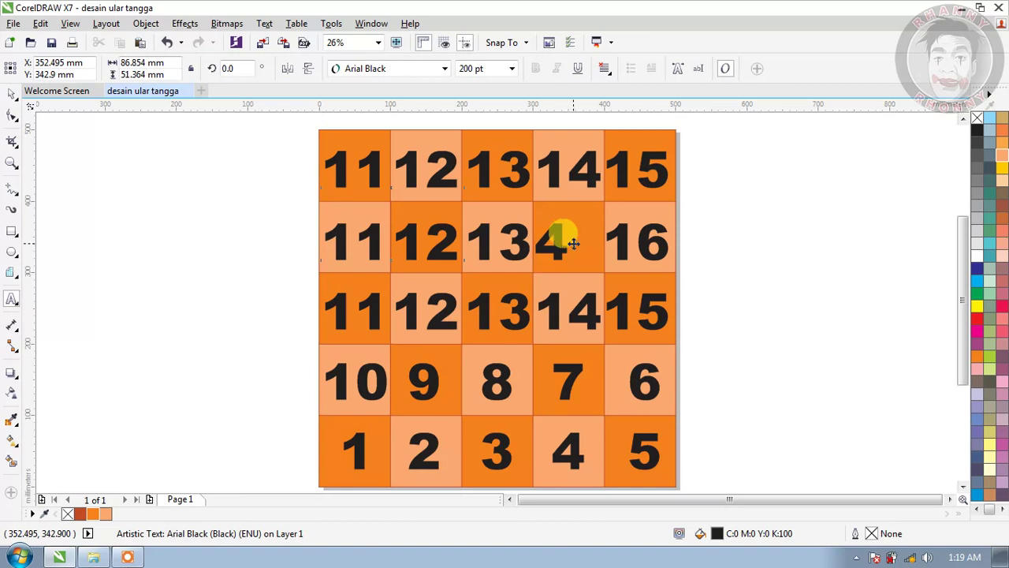
{"action": "key", "text": "ctrl+a"}
{"action": "type", "text": "17"}
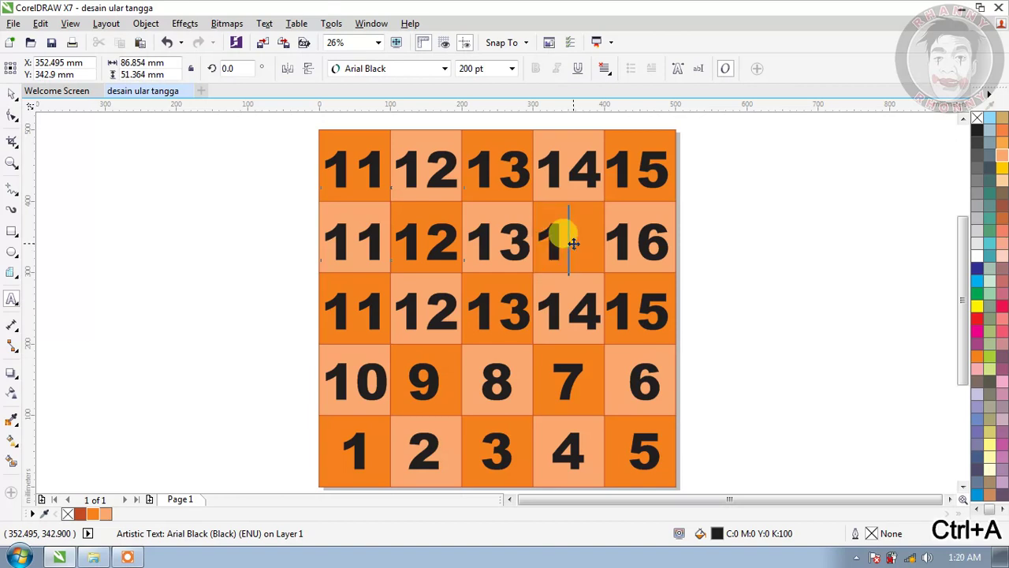
Step: Change the numbers in the third, second and first cells of the second row from the top to 18, 19 and 20
{"action": "left_click", "coordinate": [503, 243]}
{"action": "key", "text": "ctrl+a"}
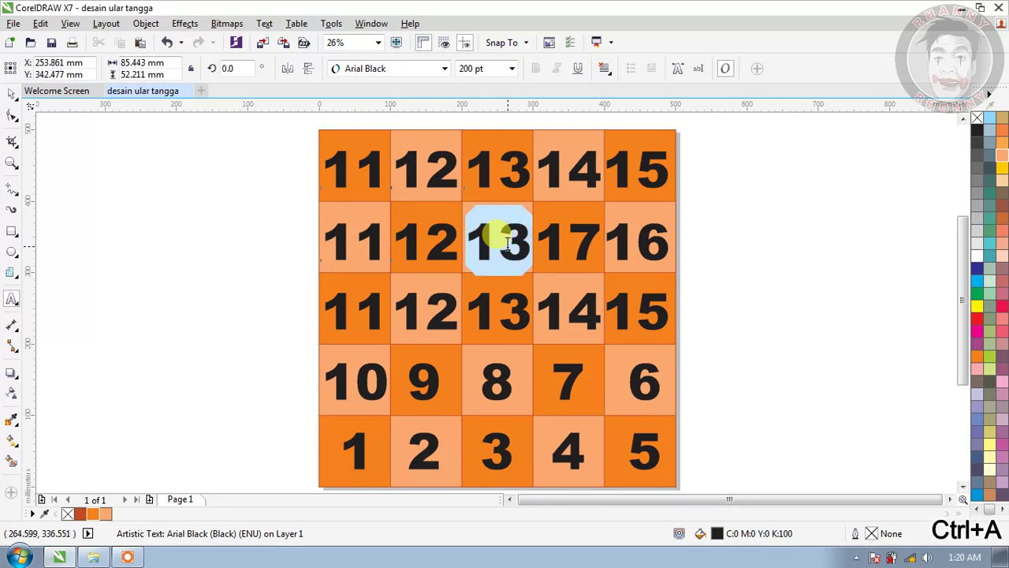
{"action": "type", "text": "18"}
{"action": "left_click", "coordinate": [426, 243]}
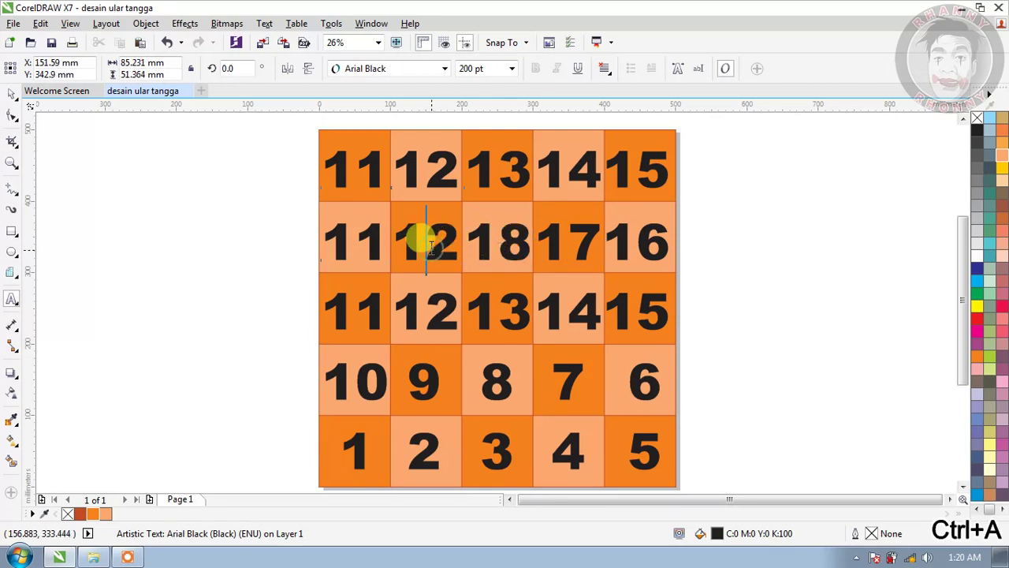
{"action": "key", "text": "ctrl+a"}
{"action": "type", "text": "19"}
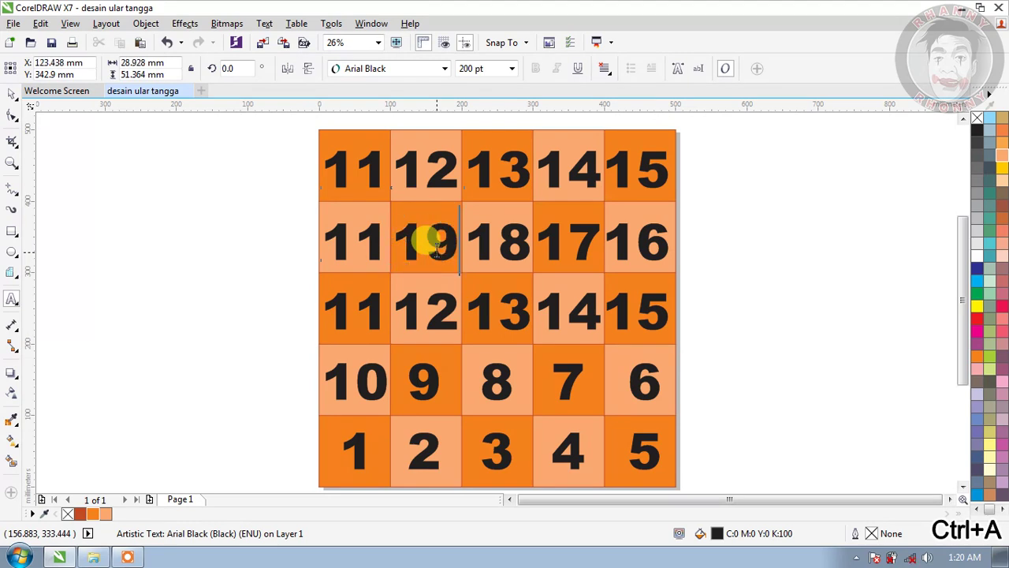
{"action": "left_click", "coordinate": [354, 240]}
{"action": "key", "text": "ctrl+a"}
{"action": "type", "text": "20"}
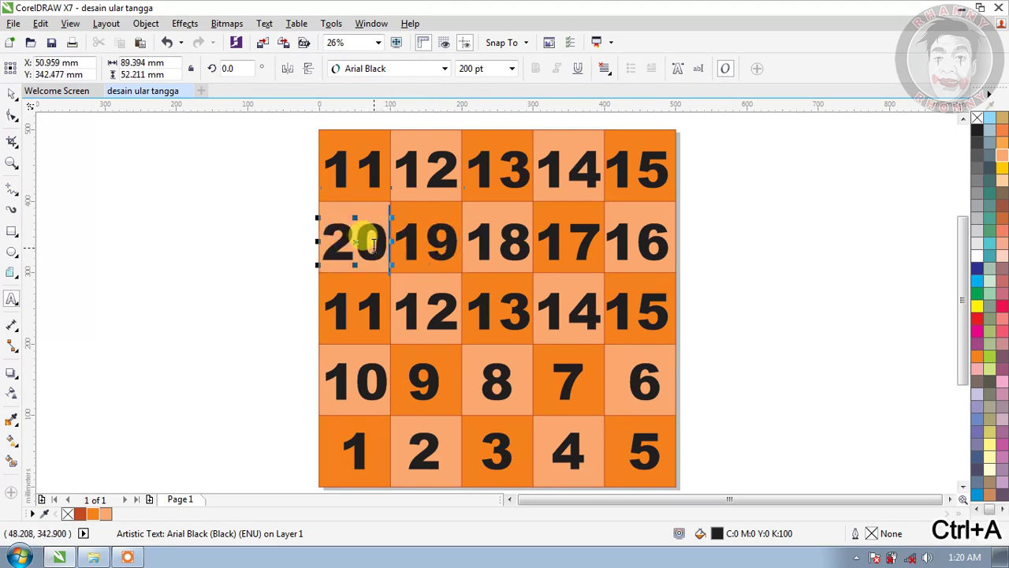
Step: Change the numbers in the top row's first and second cells to 21 and 22
{"action": "left_click", "coordinate": [354, 170]}
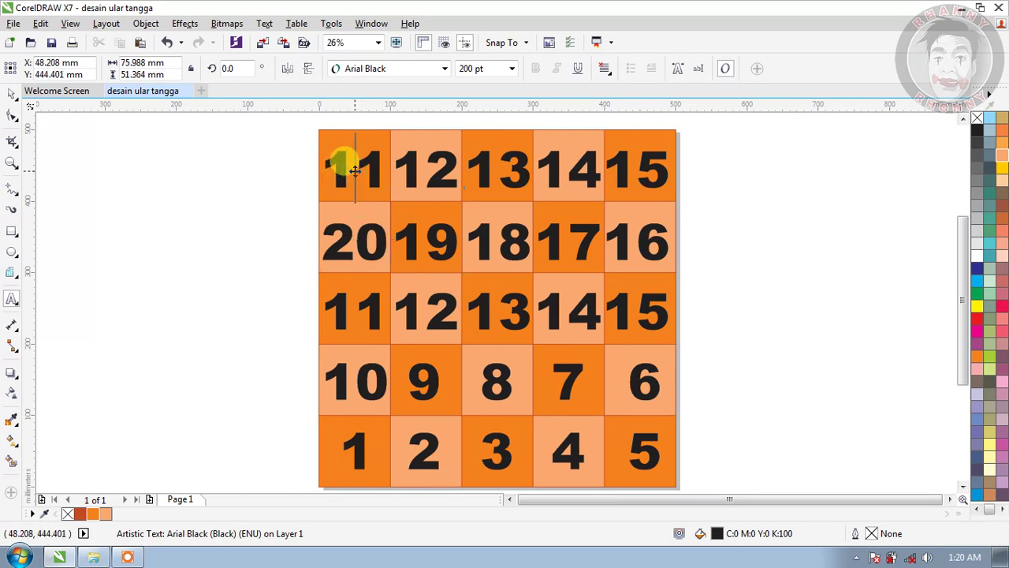
{"action": "key", "text": "ctrl+a"}
{"action": "type", "text": "21"}
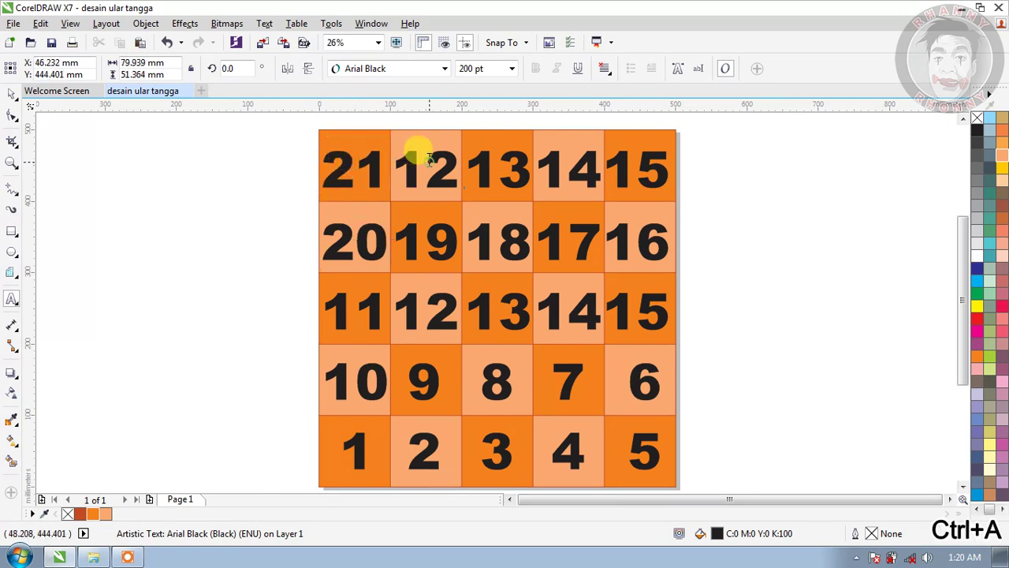
{"action": "left_click", "coordinate": [429, 175]}
{"action": "left_click", "coordinate": [412, 226]}
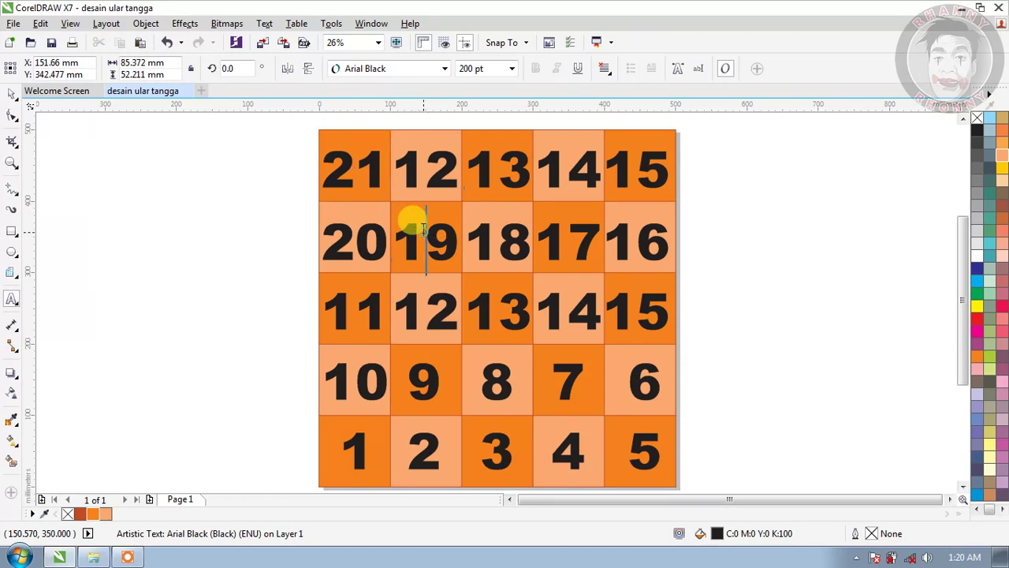
{"action": "left_click", "coordinate": [431, 171]}
{"action": "key", "text": "ctrl+a"}
{"action": "type", "text": "22"}
{"action": "key", "text": "ctrl+a"}
Step: Change the numbers in the top row's third, fourth and fifth cells to 23, 24 and 25, and leave text editing
{"action": "left_click", "coordinate": [500, 167]}
{"action": "key", "text": "ctrl+a"}
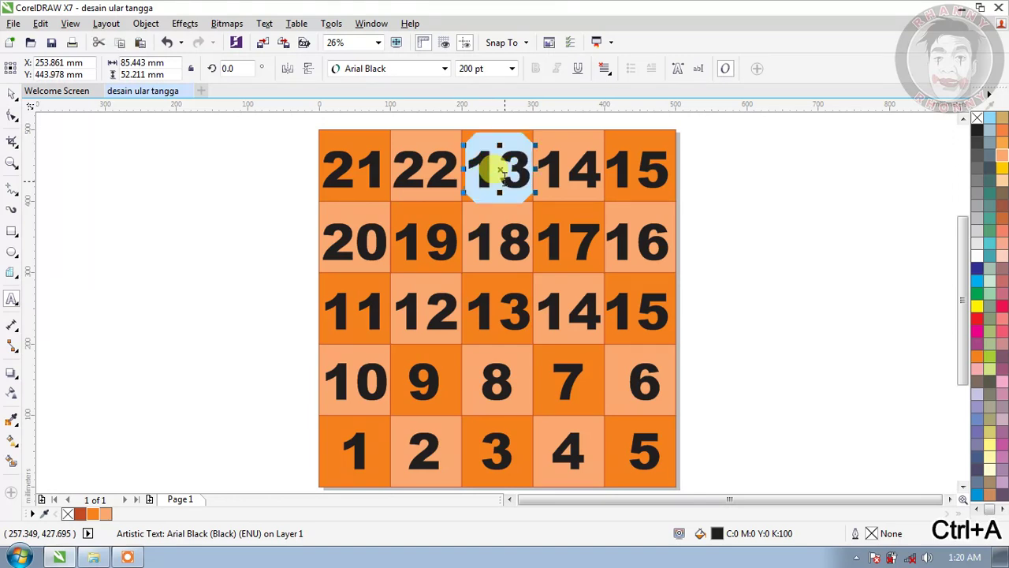
{"action": "type", "text": "23"}
{"action": "key", "text": "ctrl+a"}
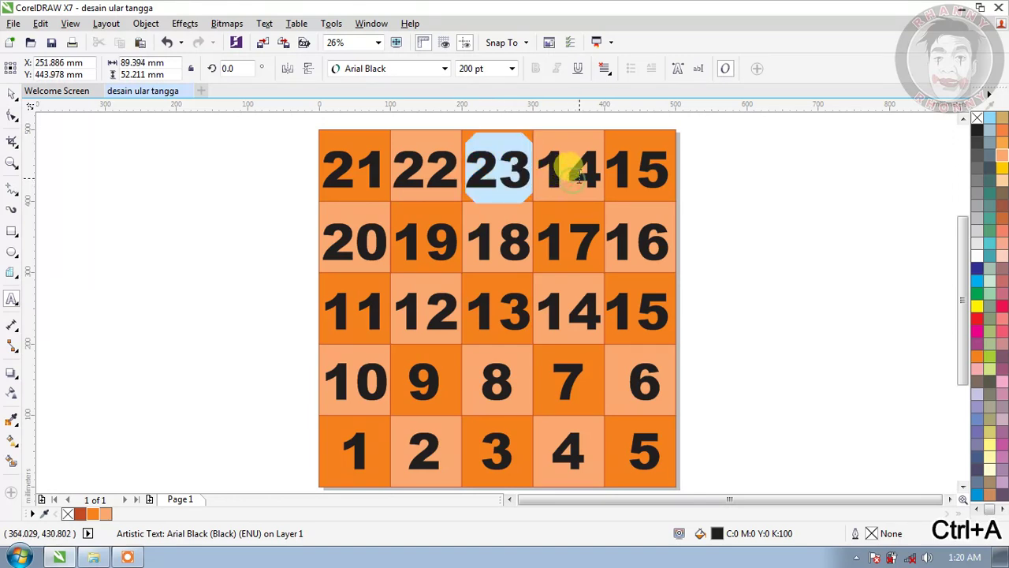
{"action": "left_click", "coordinate": [578, 175]}
{"action": "key", "text": "ctrl+a"}
{"action": "type", "text": "24"}
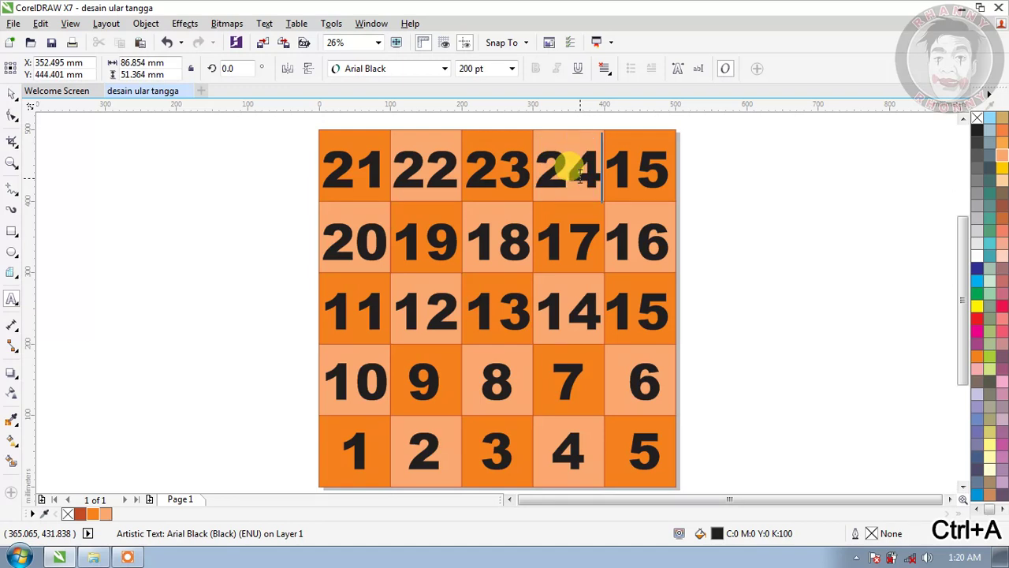
{"action": "left_click", "coordinate": [636, 174]}
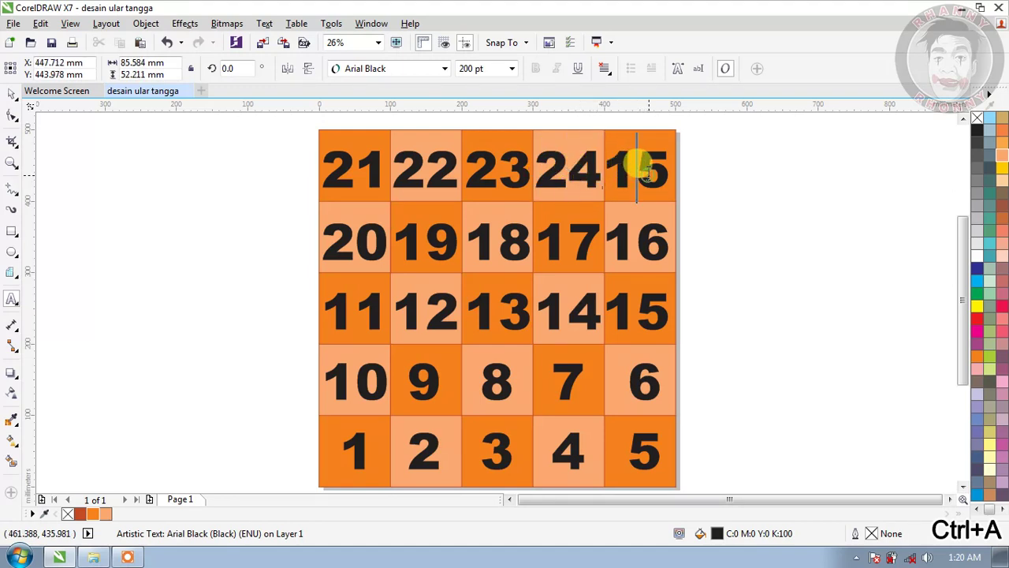
{"action": "key", "text": "ctrl+a"}
{"action": "type", "text": "25"}
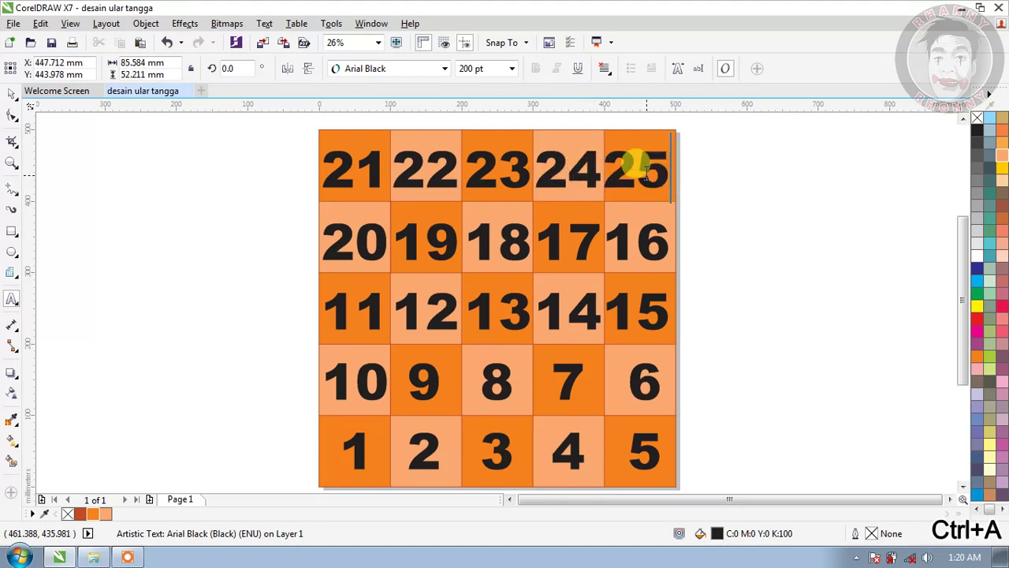
{"action": "left_click", "coordinate": [11, 96]}
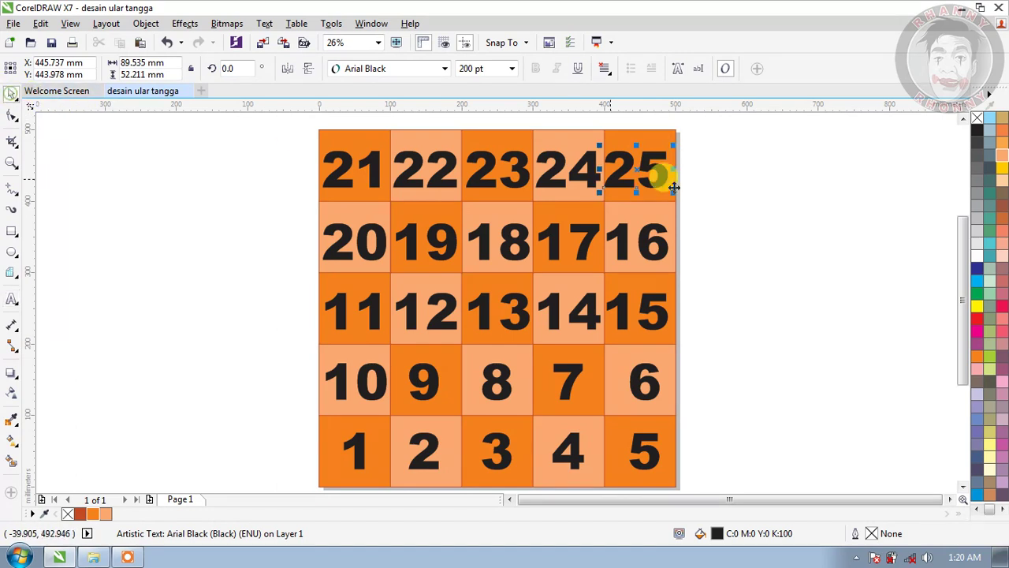
{"action": "left_click", "coordinate": [825, 239]}
Step: Fill the number 1 with pinkish red and the number 3 with grey
{"action": "left_click", "coordinate": [433, 446]}
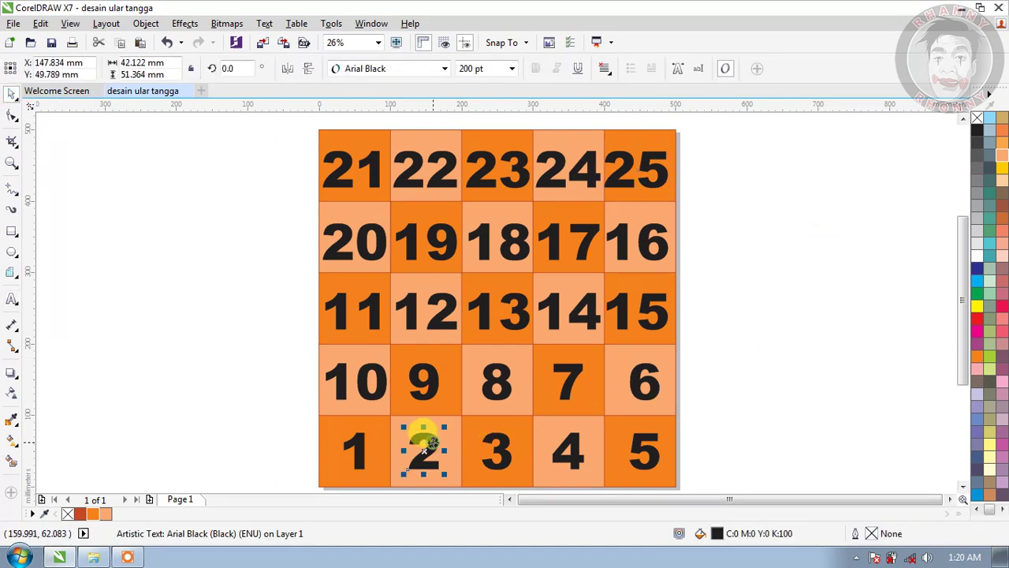
{"action": "left_click", "coordinate": [361, 448]}
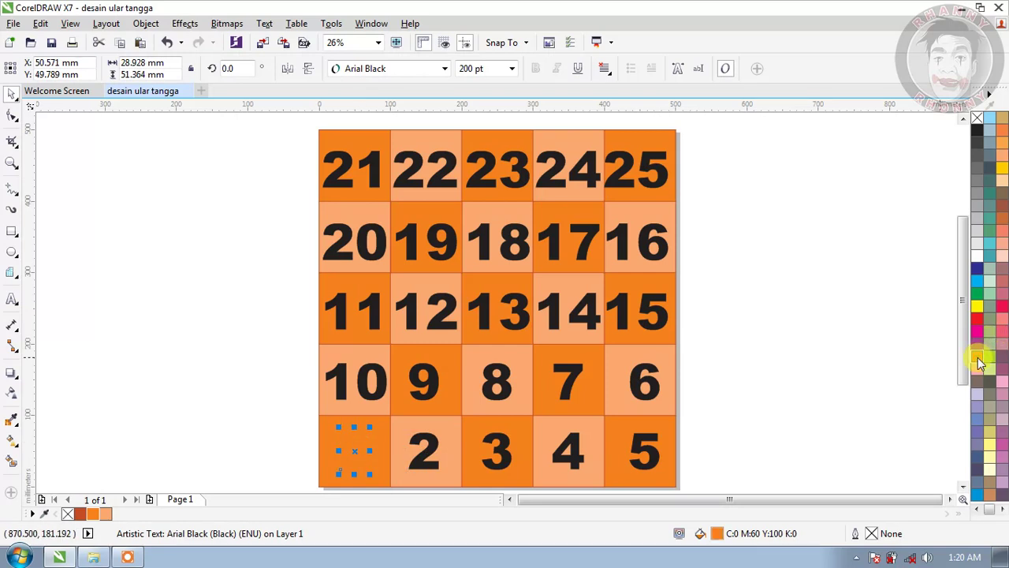
{"action": "left_click", "coordinate": [410, 446]}
{"action": "left_click", "coordinate": [497, 446]}
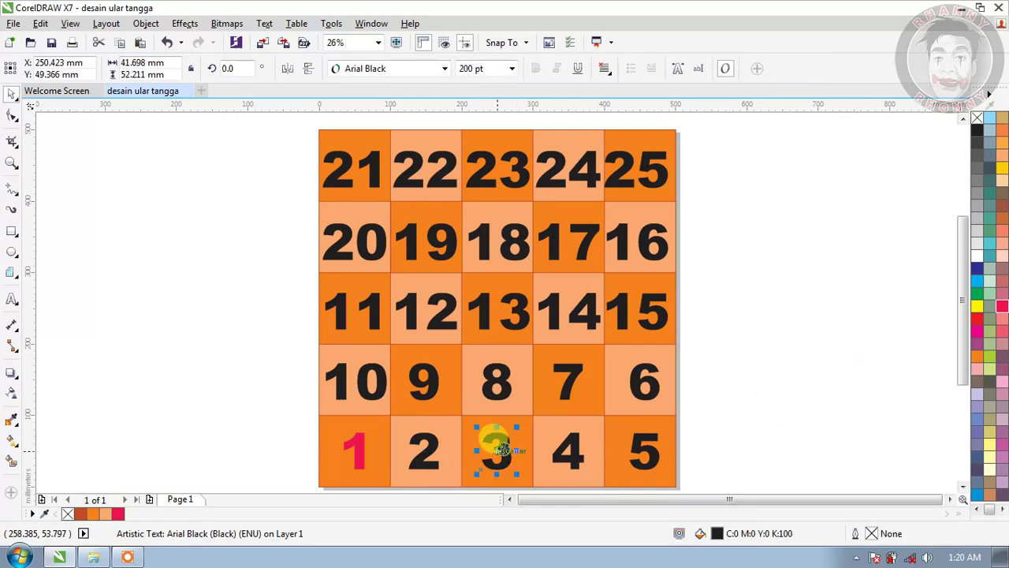
{"action": "left_click", "coordinate": [1002, 223]}
{"action": "left_click_drag", "start_coordinate": [982, 206], "coordinate": [490, 450]}
Step: Fill the number 2 with light green and the number 4 with purple (C:20 M:80 Y:0 K:0)
{"action": "left_click", "coordinate": [423, 447]}
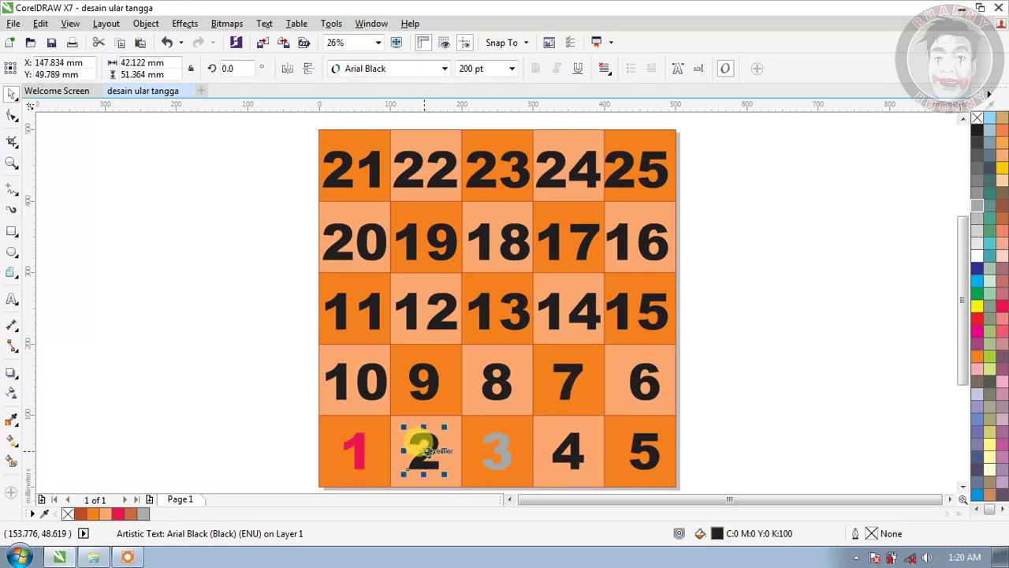
{"action": "left_click", "coordinate": [1000, 170]}
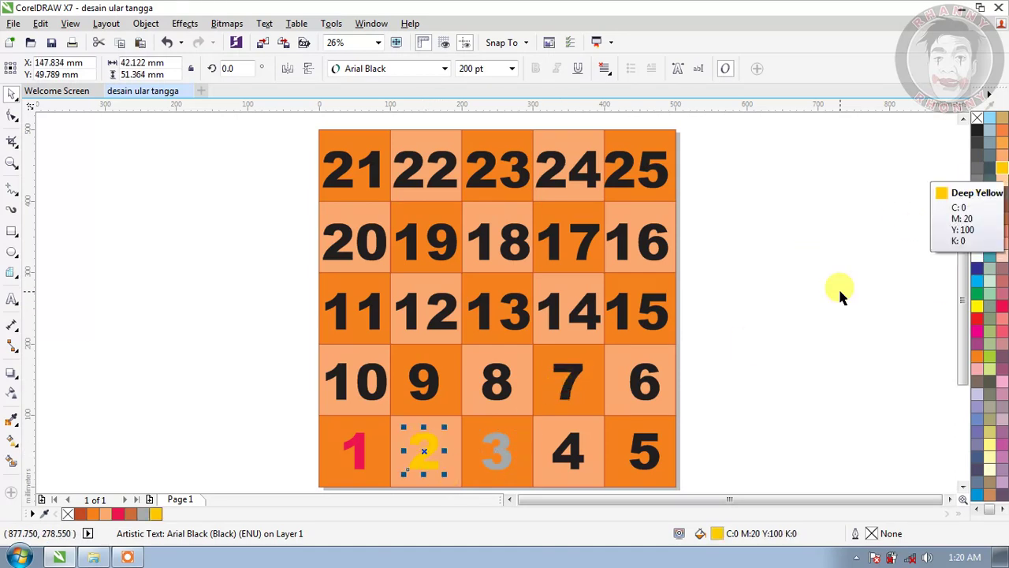
{"action": "left_click", "coordinate": [990, 355]}
{"action": "left_click", "coordinate": [556, 451]}
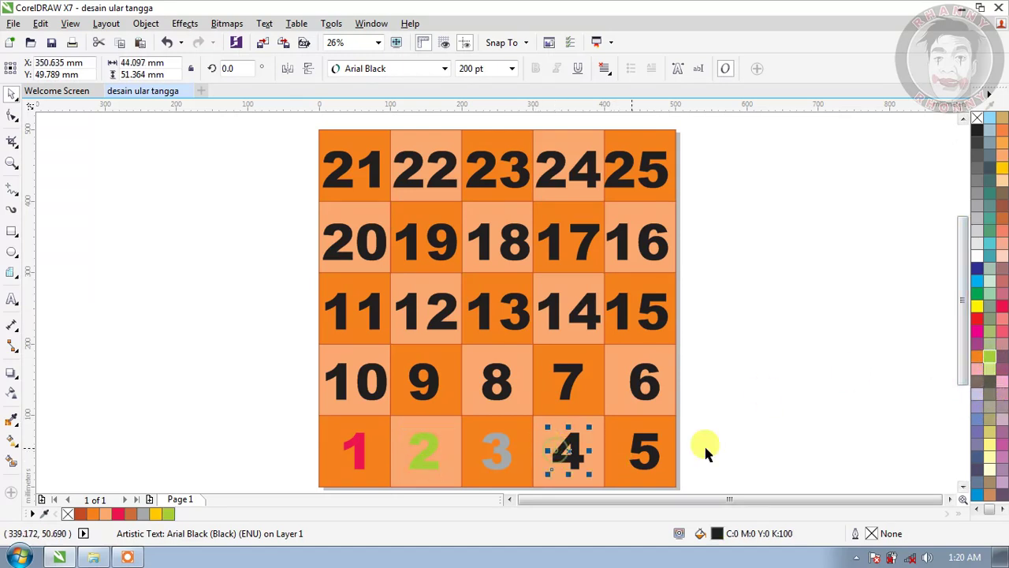
{"action": "left_click", "coordinate": [1003, 446]}
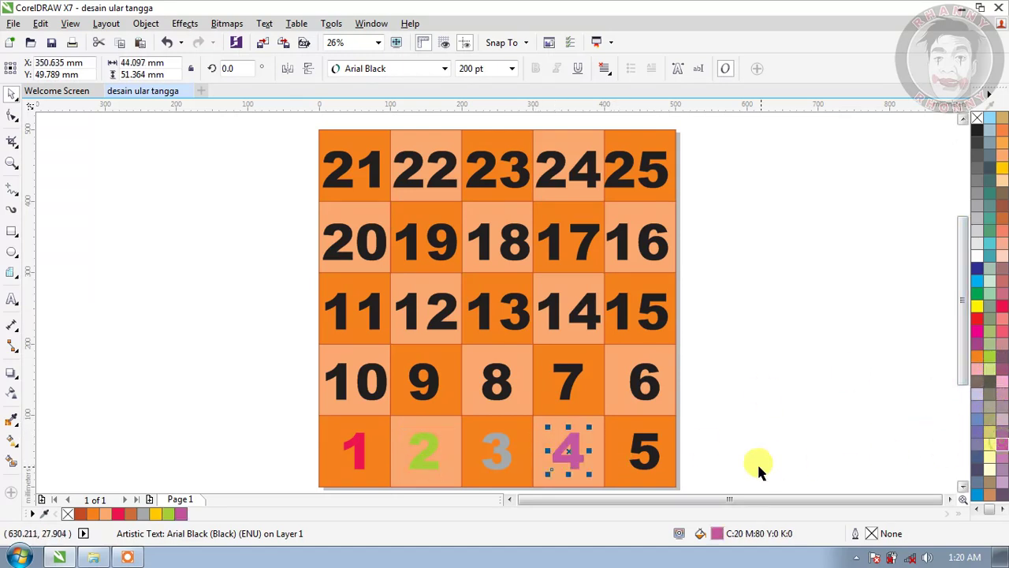
Step: Fill the number 5 with turquoise (C:60 M:0 Y:20 K:0) and the number 6 with dark violet (C:40 M:40 Y:0 K:60)
{"action": "left_click", "coordinate": [651, 450]}
{"action": "left_click", "coordinate": [990, 243]}
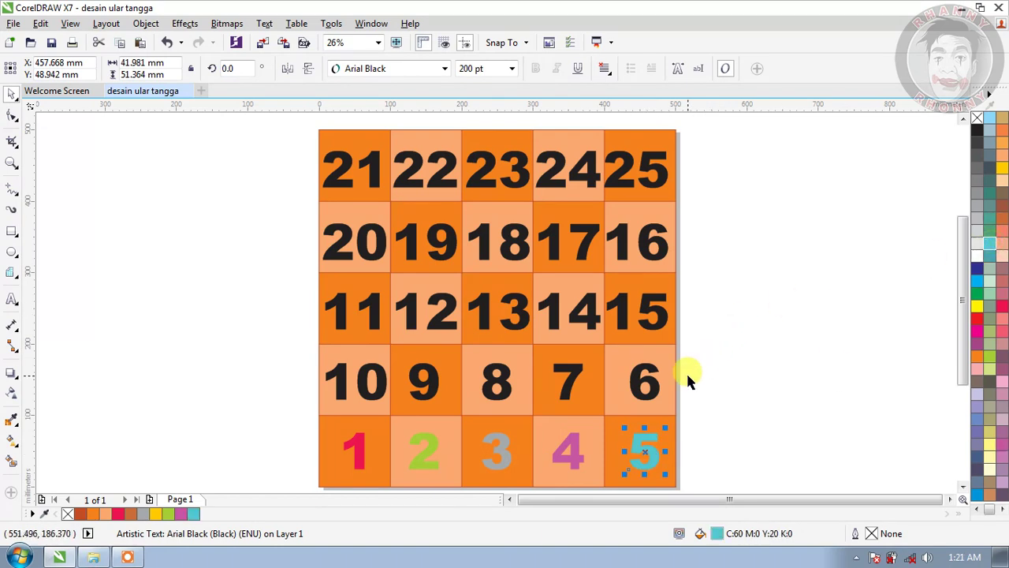
{"action": "left_click", "coordinate": [657, 390]}
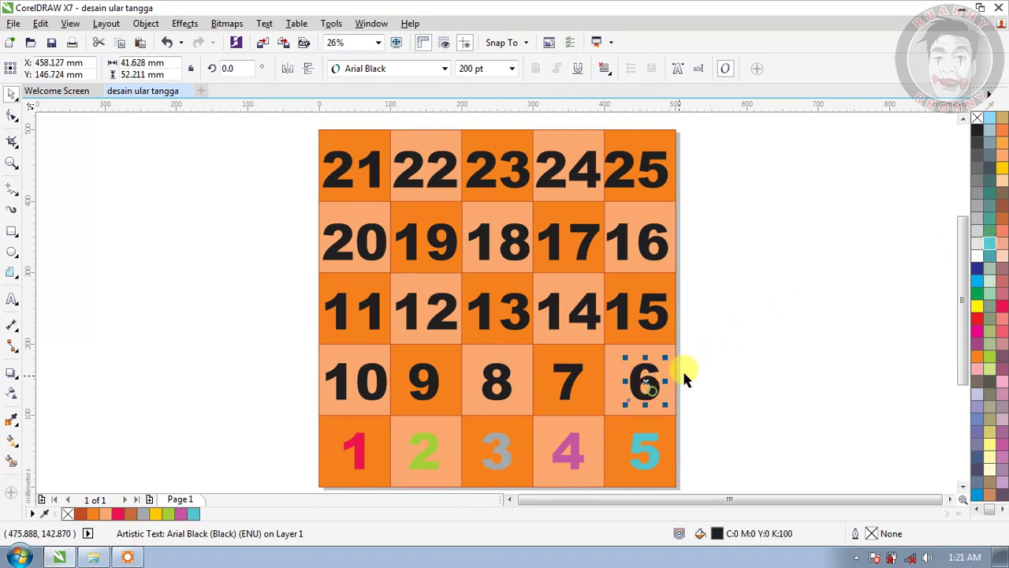
{"action": "left_click", "coordinate": [978, 470]}
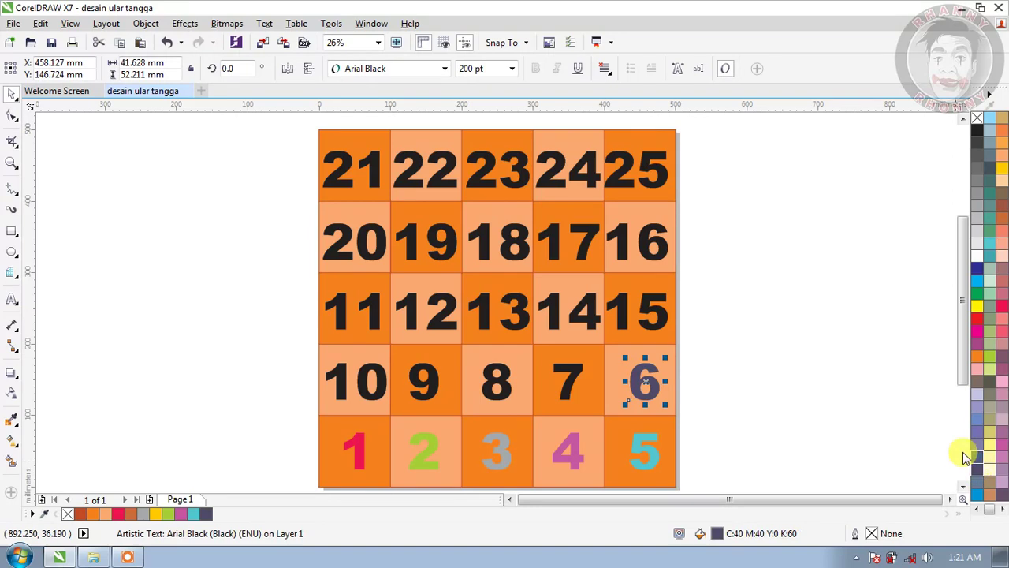
Step: Fill the number 7 with olive grey and the number 8 with reddish brown (C:0 M:60 Y:60 K:40)
{"action": "left_click", "coordinate": [573, 380]}
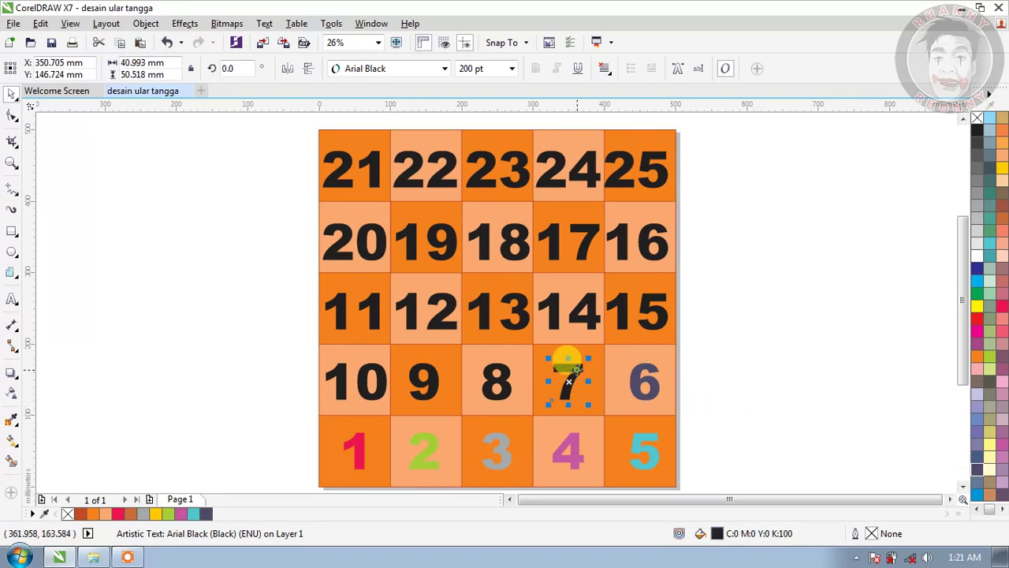
{"action": "left_click", "coordinate": [991, 396]}
{"action": "left_click", "coordinate": [506, 383]}
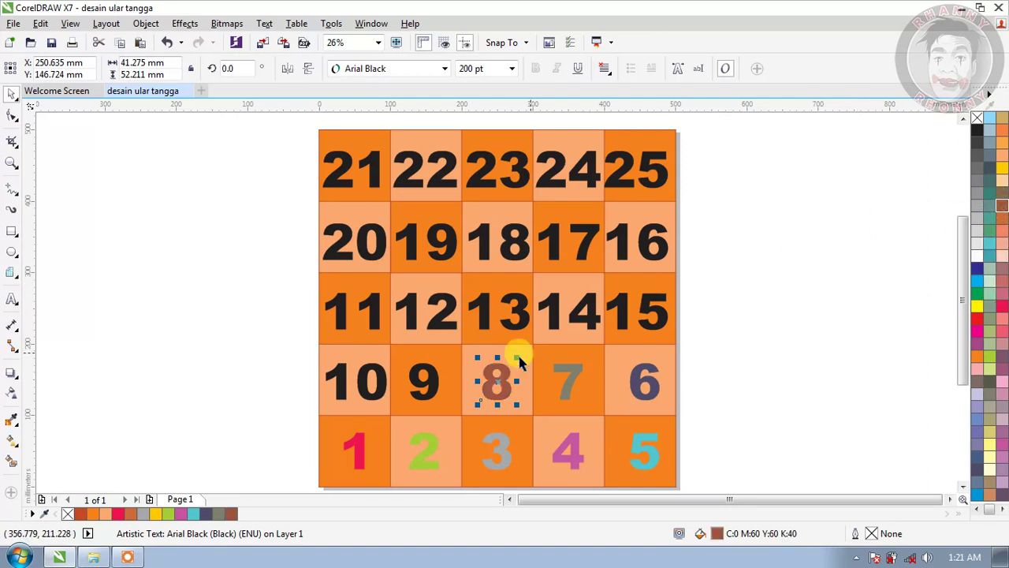
Step: Fill the number 9 with red (C:0 M:100 Y:100 K:0) and the number 10 with dark teal (C:40 M:0 Y:20 K:60)
{"action": "left_click", "coordinate": [422, 377]}
{"action": "left_click", "coordinate": [976, 320]}
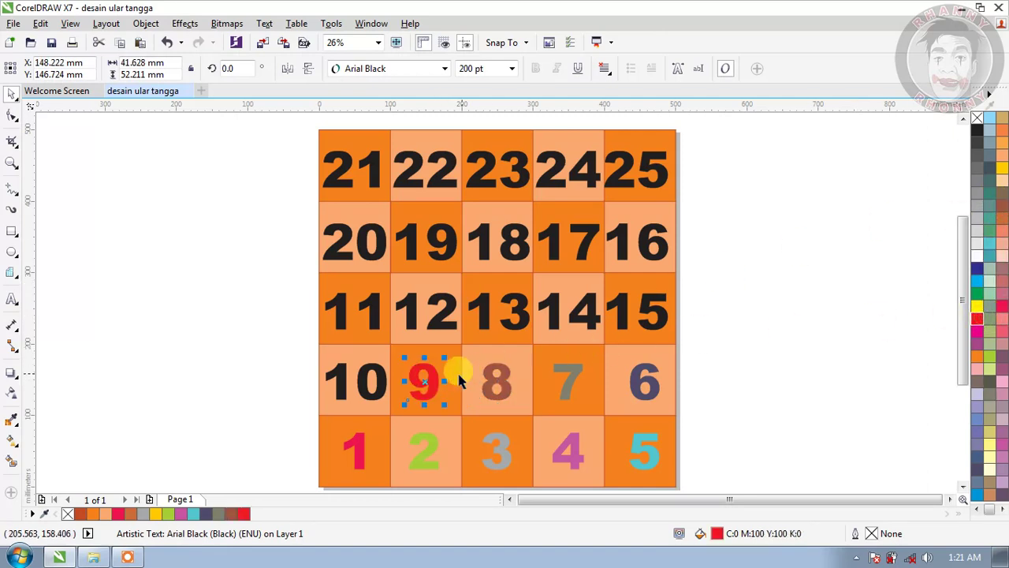
{"action": "left_click", "coordinate": [385, 383]}
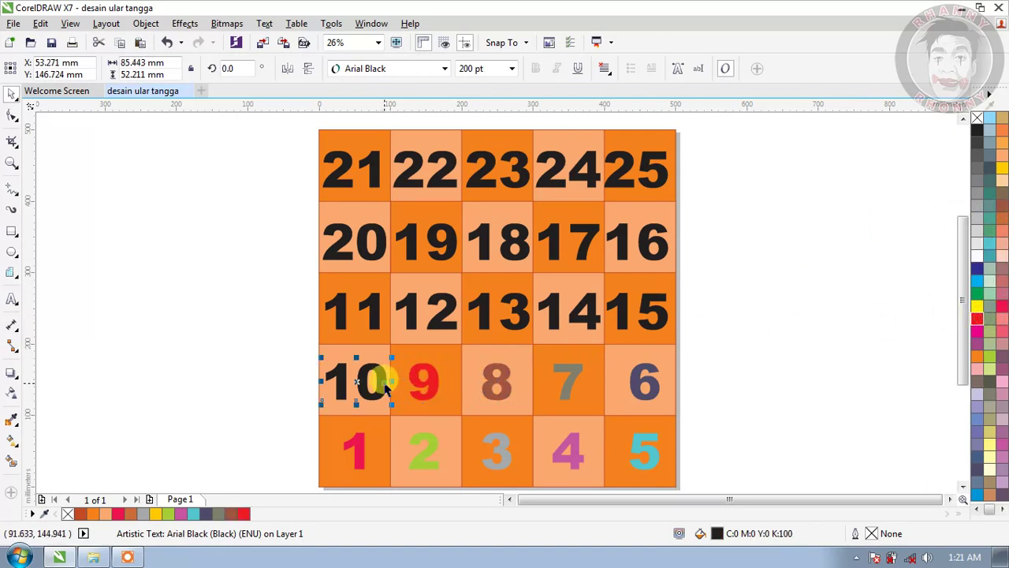
{"action": "left_click", "coordinate": [989, 180]}
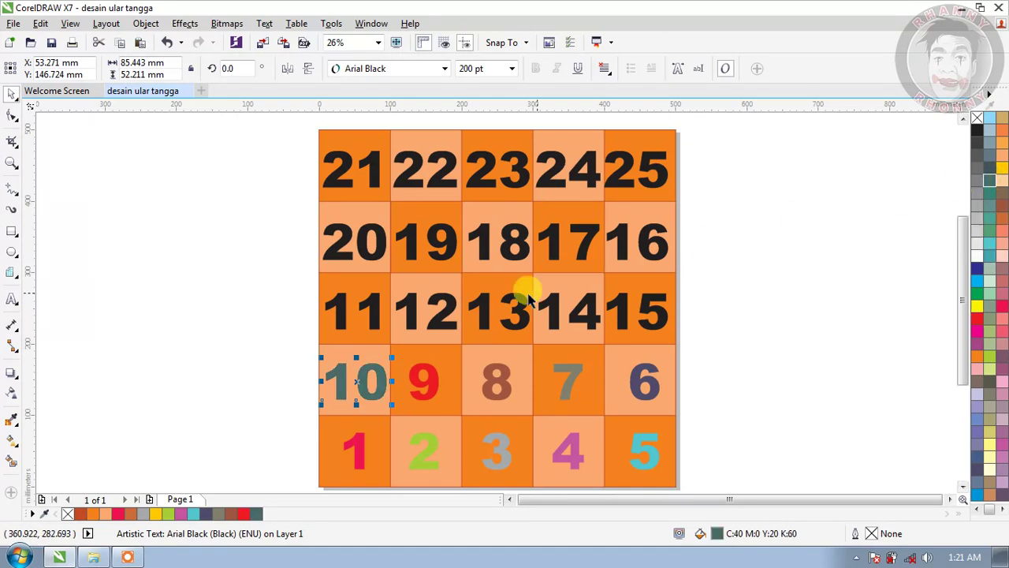
Step: Fill the numbers 11, 12 and 13 with violet (C:60 M:60 Y:0 K:0), Deep Yellow and blue respectively
{"action": "left_click", "coordinate": [371, 315]}
{"action": "left_click", "coordinate": [976, 435]}
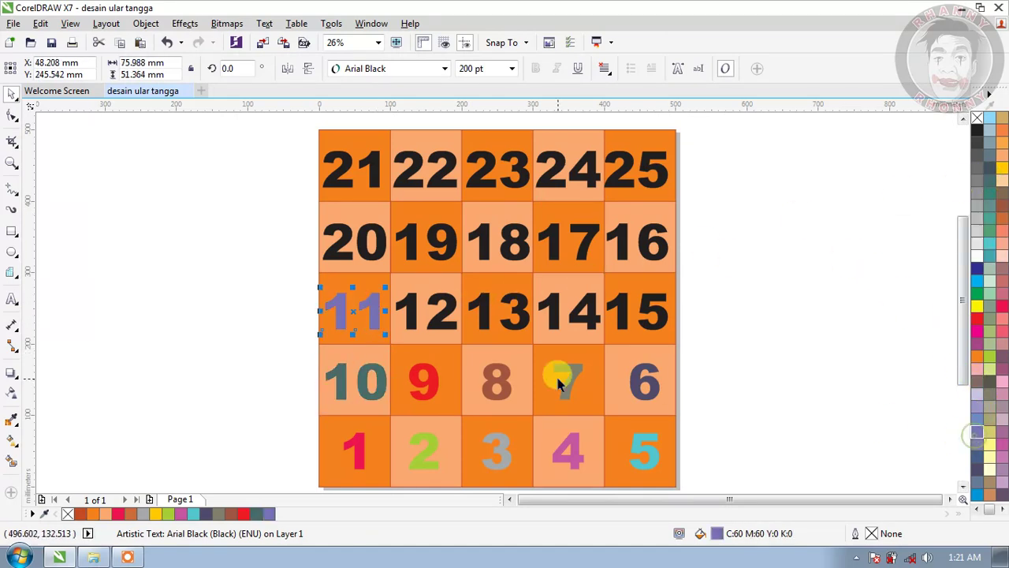
{"action": "left_click", "coordinate": [449, 309]}
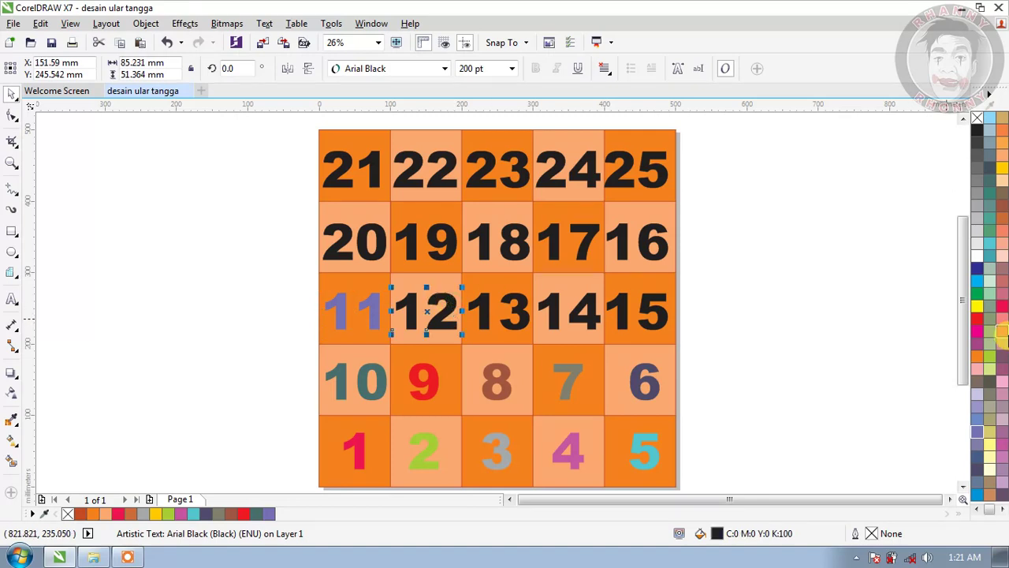
{"action": "left_click", "coordinate": [996, 183]}
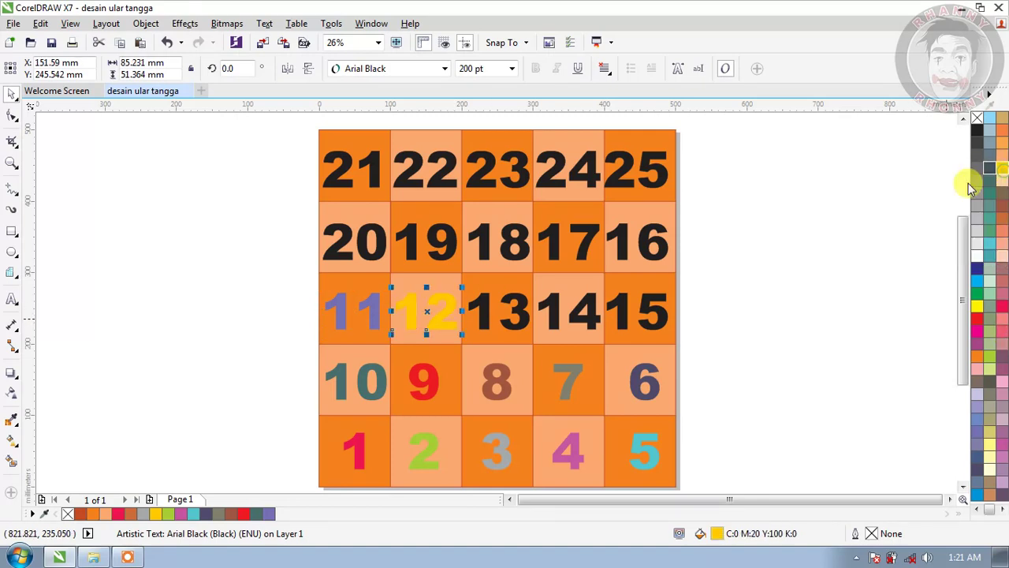
{"action": "left_click", "coordinate": [516, 310]}
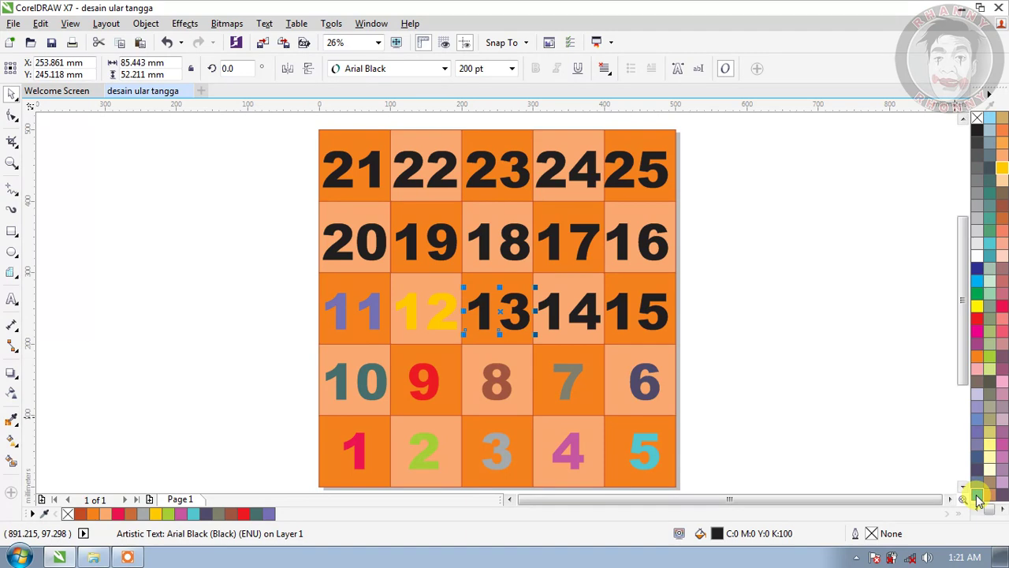
{"action": "left_click", "coordinate": [978, 493]}
{"action": "left_click", "coordinate": [588, 315]}
{"action": "left_click", "coordinate": [588, 315], "text": "alt"}
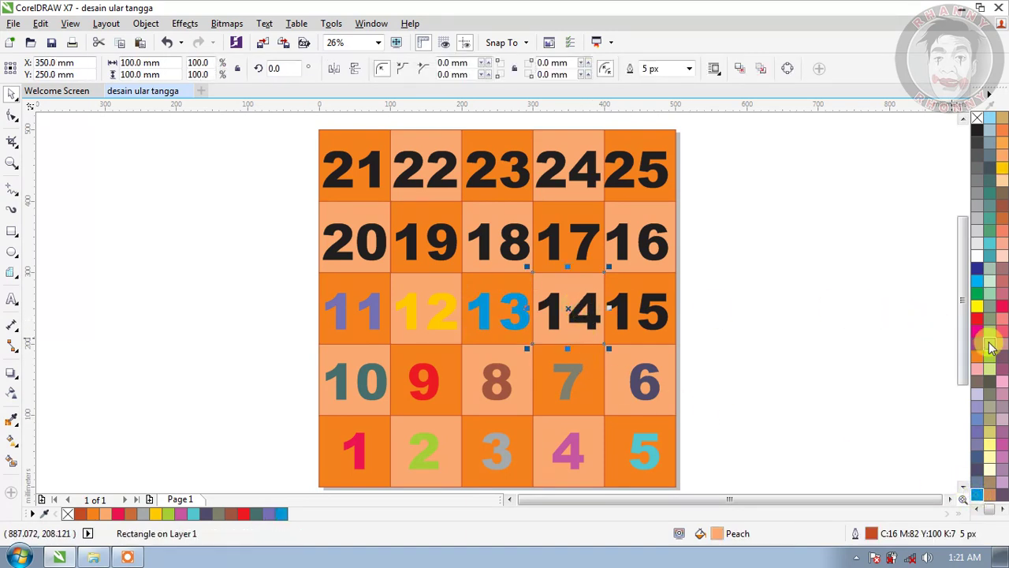
{"action": "left_click", "coordinate": [1001, 268]}
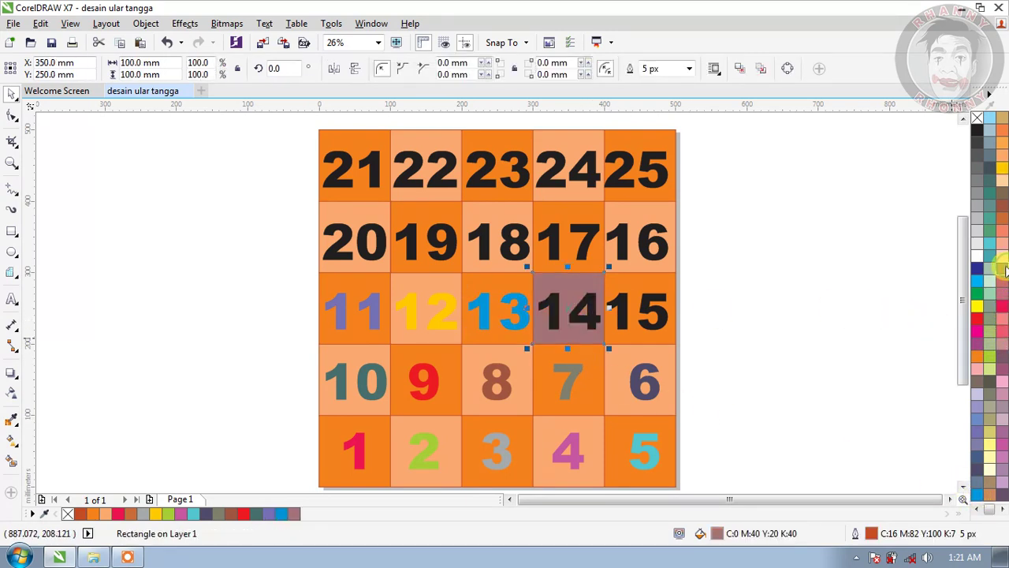
{"action": "key", "text": "ctrl+z"}
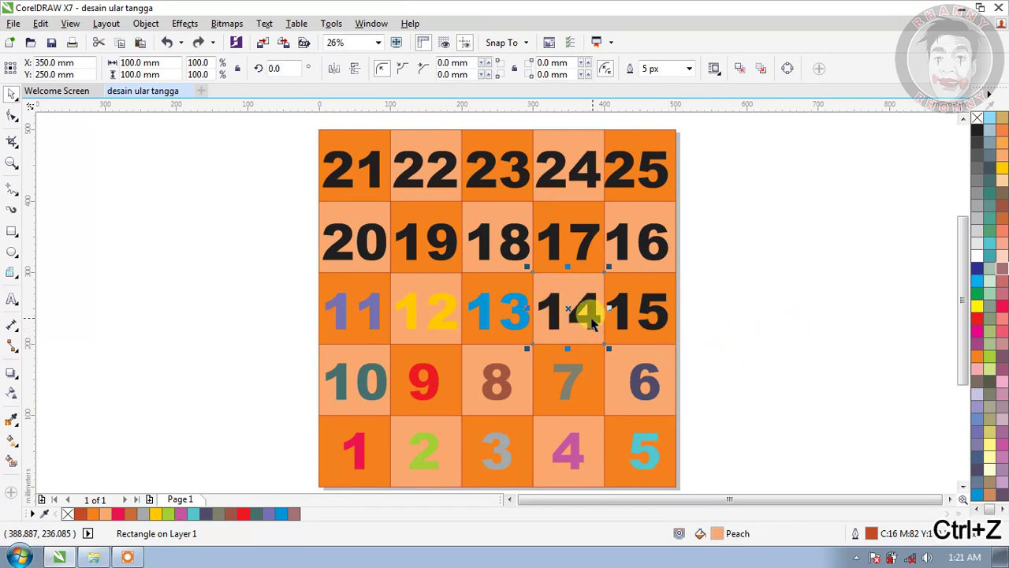
Step: Fill the number 14 with dusty mauve (C:0 M:40 Y:20 K:40) and the number 15 with pale peach
{"action": "left_click", "coordinate": [585, 315]}
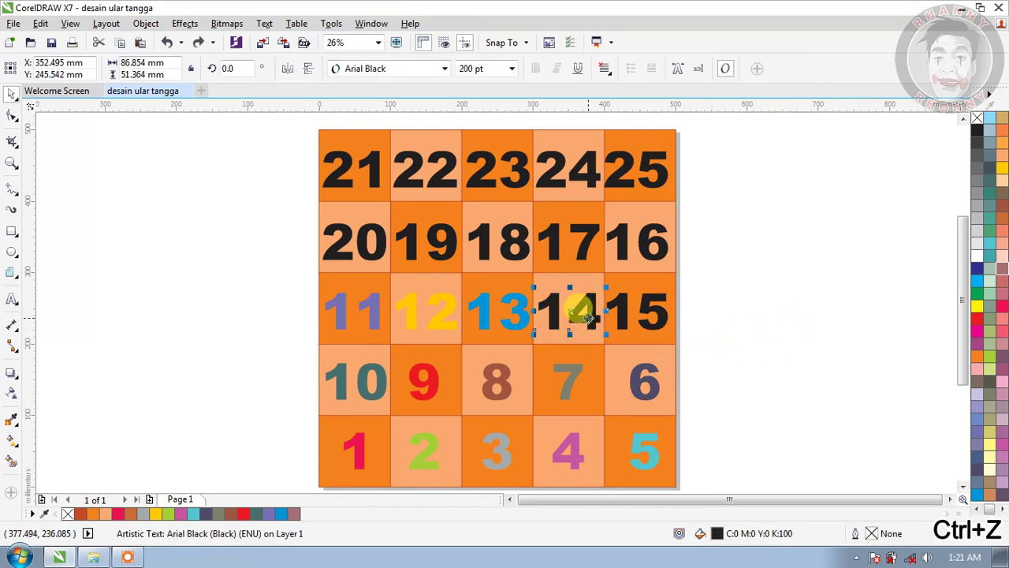
{"action": "left_click", "coordinate": [1001, 269]}
{"action": "left_click", "coordinate": [650, 315]}
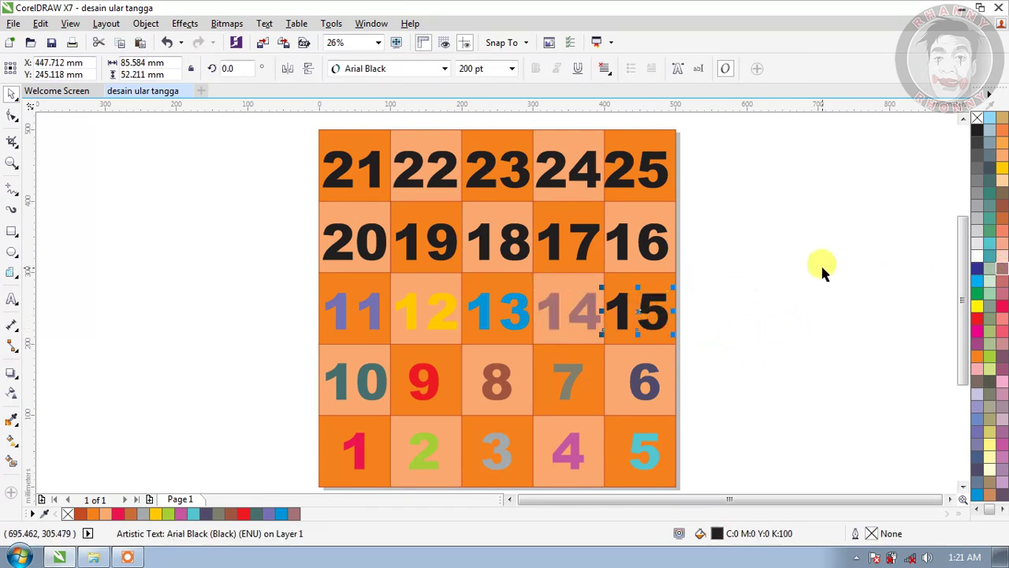
{"action": "left_click", "coordinate": [1002, 184]}
Step: Fill the number 16 with slate grey (C:20 M:0 Y:0 K:60) and the number 17 with cream
{"action": "left_click", "coordinate": [653, 250]}
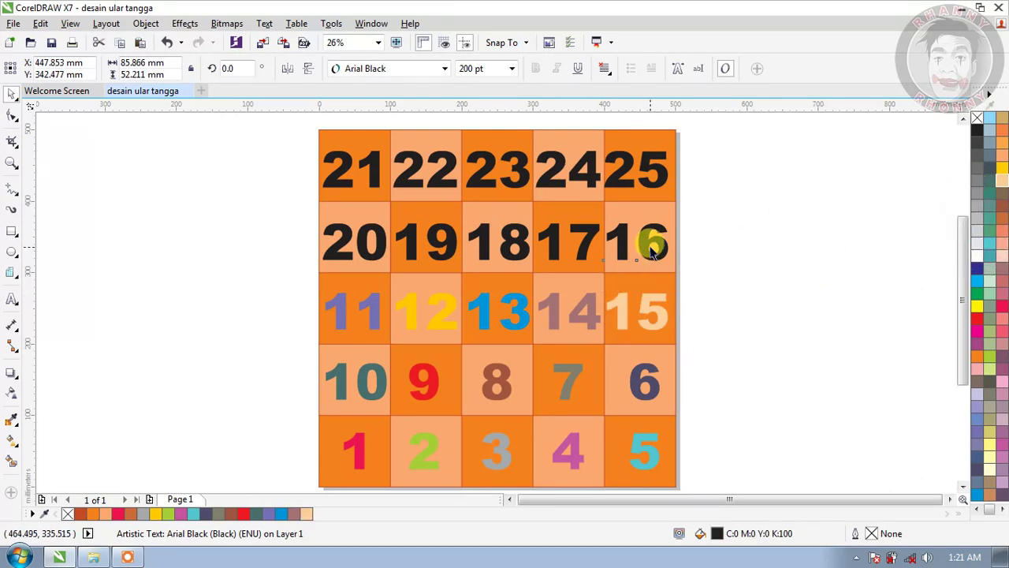
{"action": "left_click", "coordinate": [990, 155]}
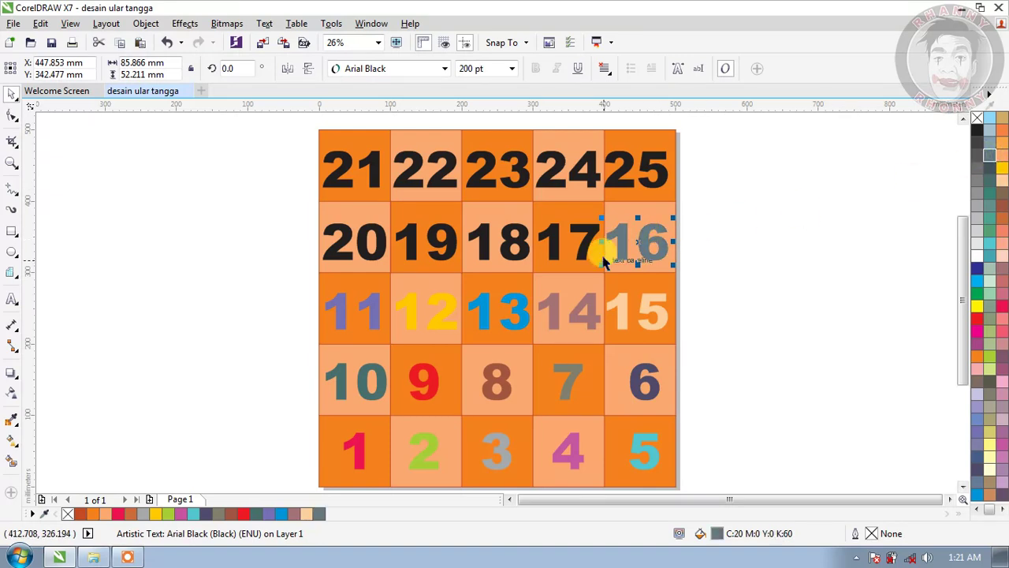
{"action": "left_click", "coordinate": [581, 238]}
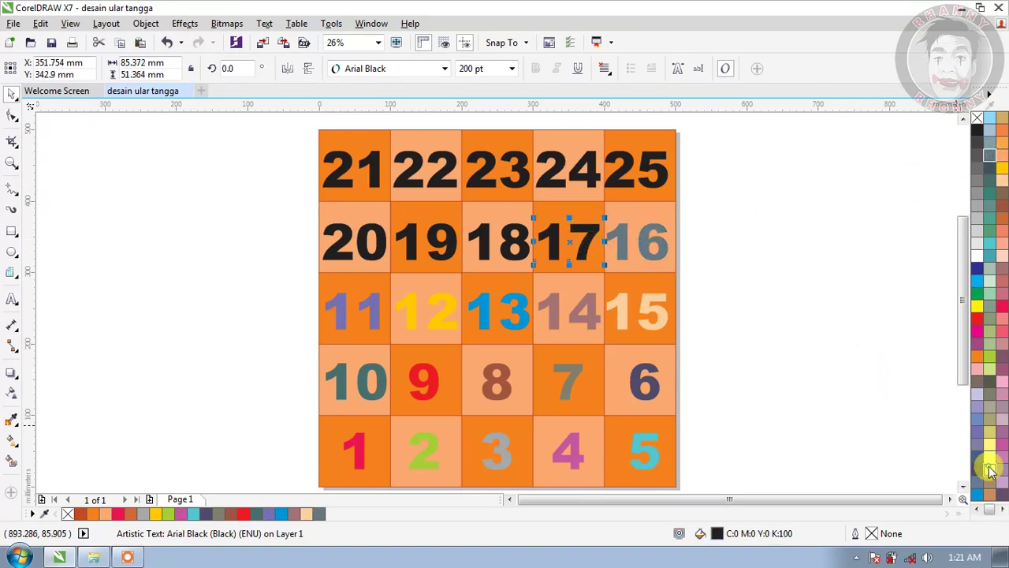
{"action": "left_click", "coordinate": [990, 470]}
Step: Fill the numbers 18, 19 and 20 with pale blue, red (C:0 M:100 Y:100 K:0) and purple respectively
{"action": "left_click", "coordinate": [512, 239]}
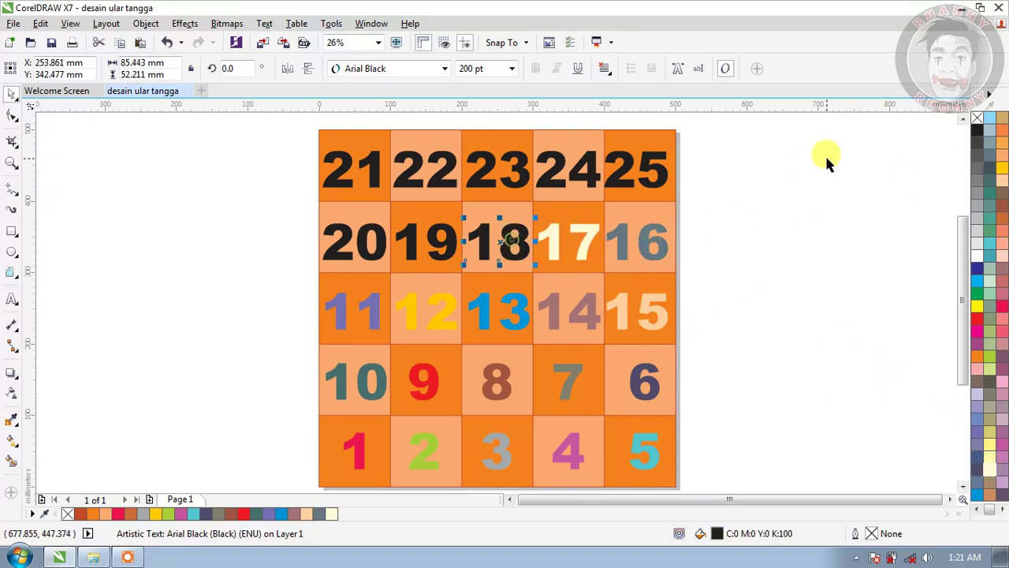
{"action": "left_click", "coordinate": [990, 129]}
{"action": "left_click", "coordinate": [428, 235]}
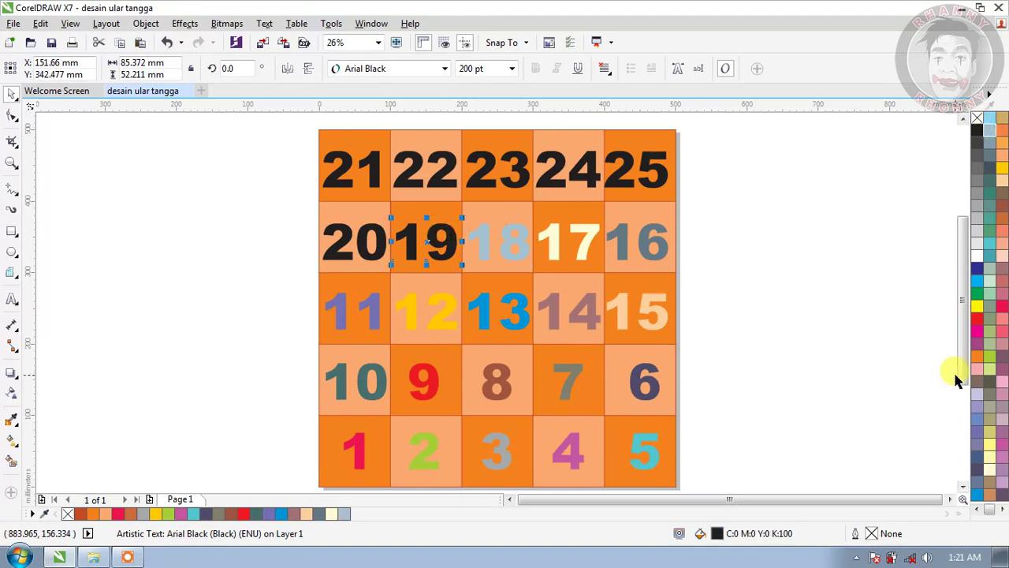
{"action": "left_click", "coordinate": [979, 319]}
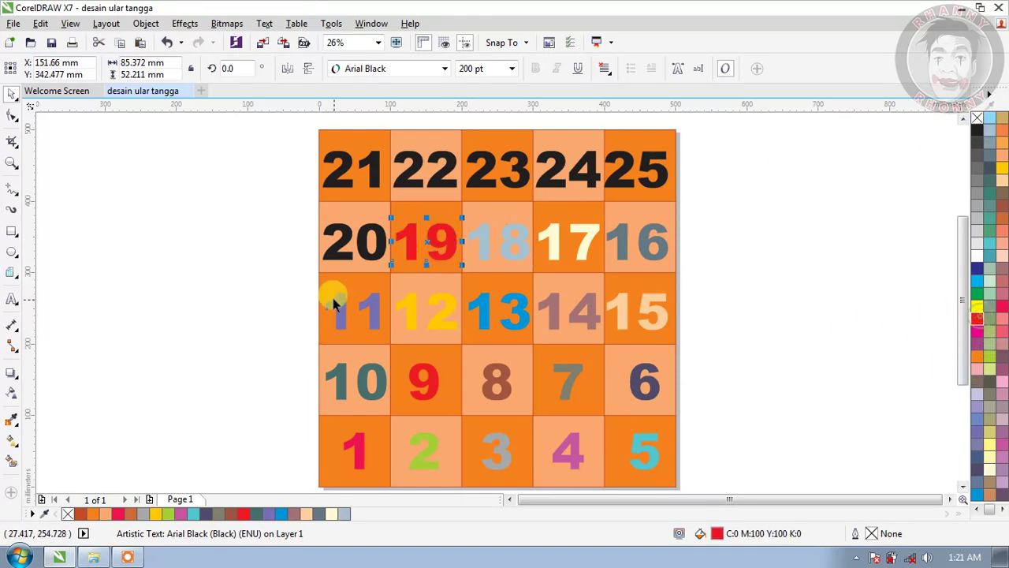
{"action": "left_click", "coordinate": [349, 236]}
{"action": "left_click", "coordinate": [1000, 443]}
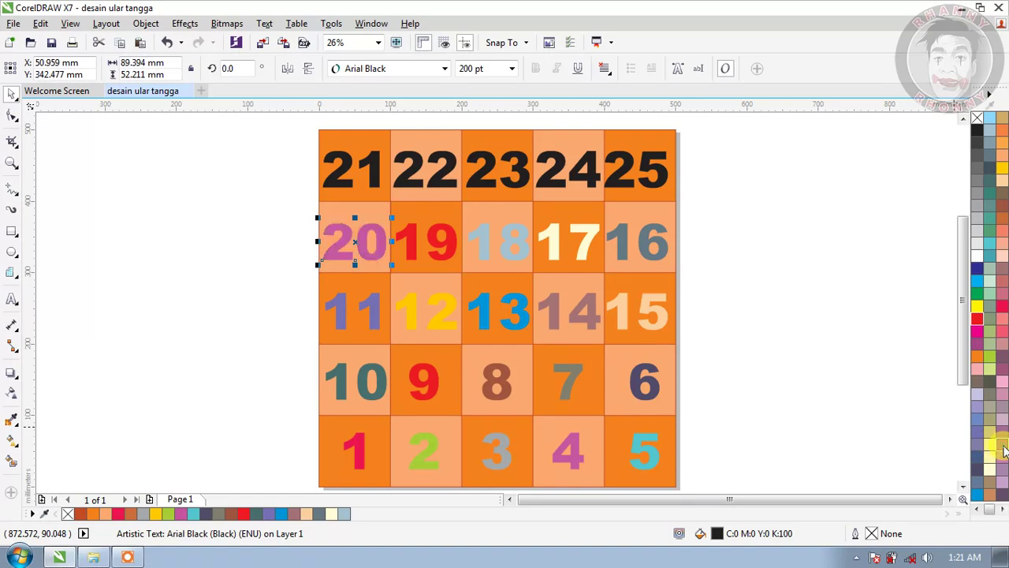
Step: Fill the number 21 with grey and the number 22 with muted violet
{"action": "left_click", "coordinate": [371, 169]}
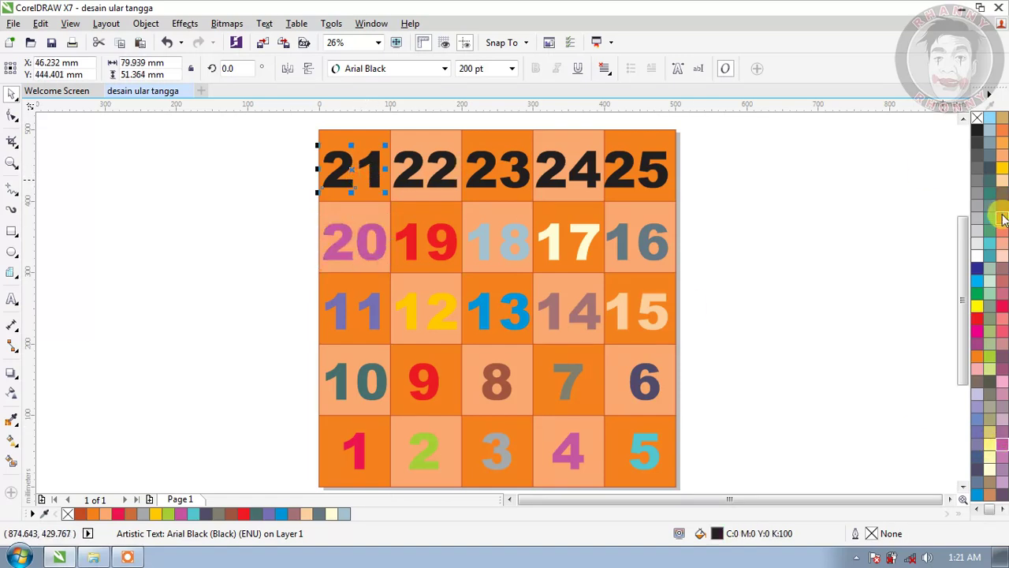
{"action": "left_click", "coordinate": [1002, 219]}
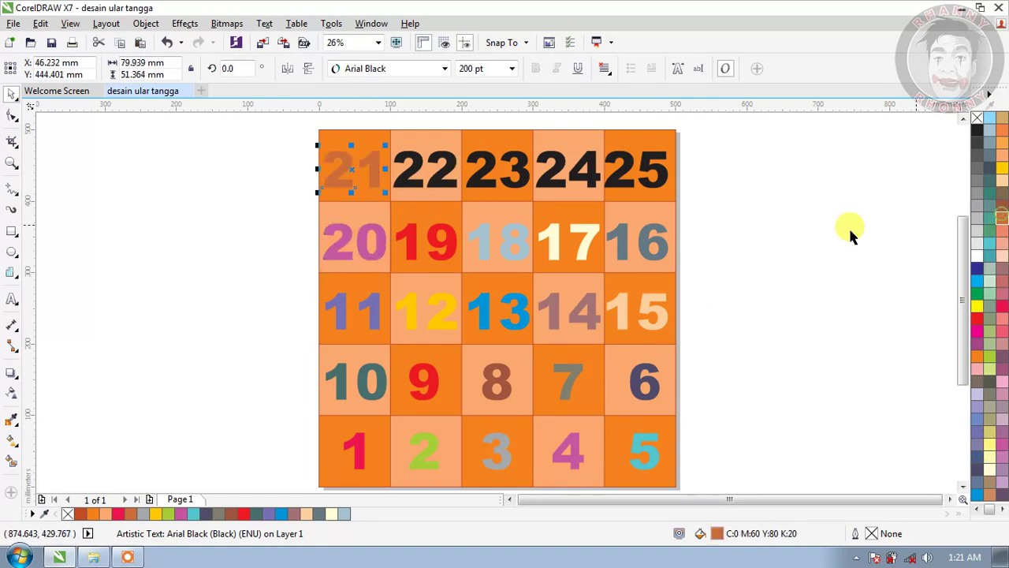
{"action": "left_click", "coordinate": [976, 193]}
{"action": "left_click", "coordinate": [444, 183]}
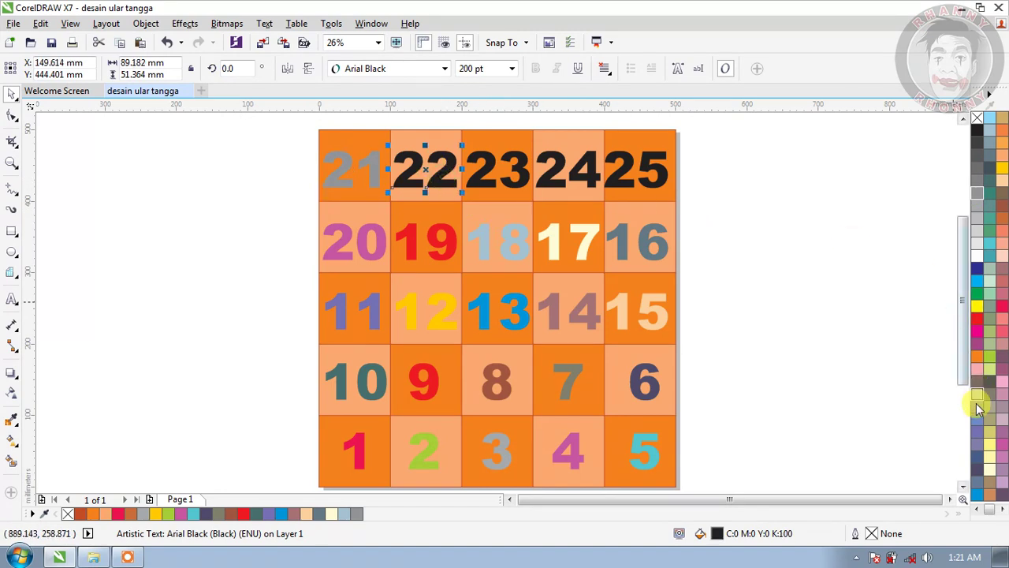
{"action": "left_click", "coordinate": [975, 447]}
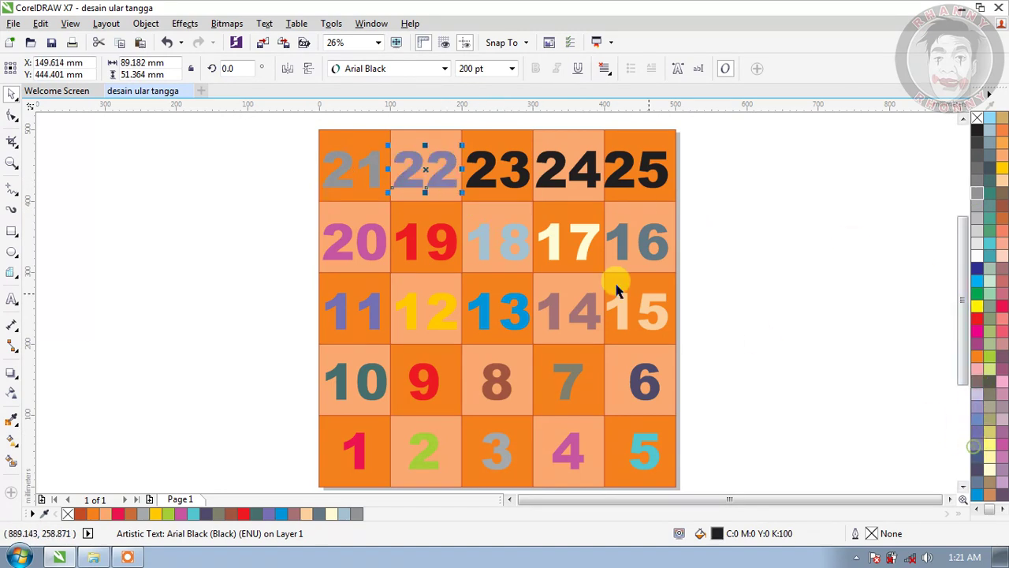
Step: Fill the number 22 with green and the number 23 with dark blue (C:100 M:100 Y:0 K:0)
{"action": "left_click", "coordinate": [976, 298]}
{"action": "left_click", "coordinate": [486, 187]}
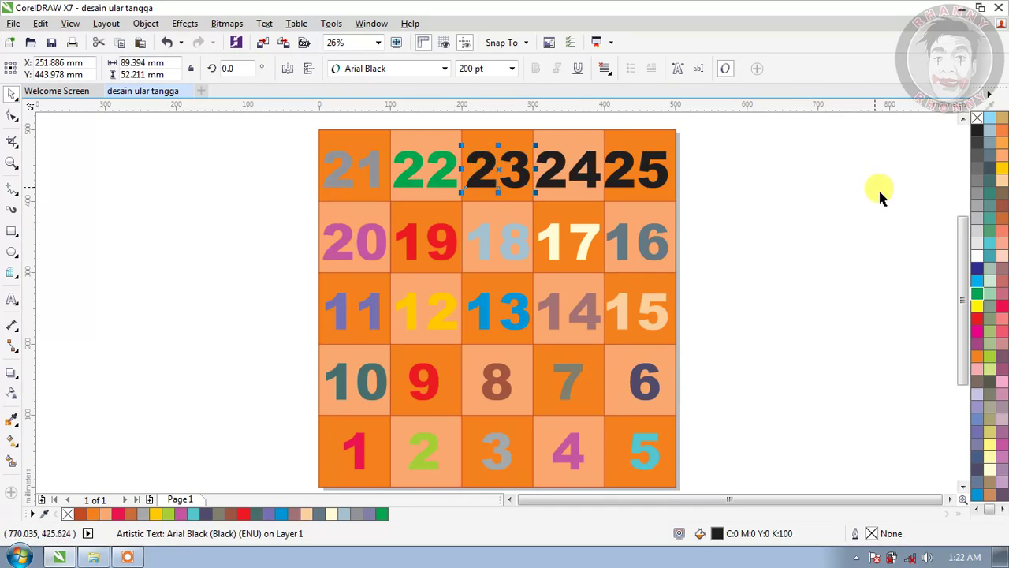
{"action": "left_click", "coordinate": [976, 273]}
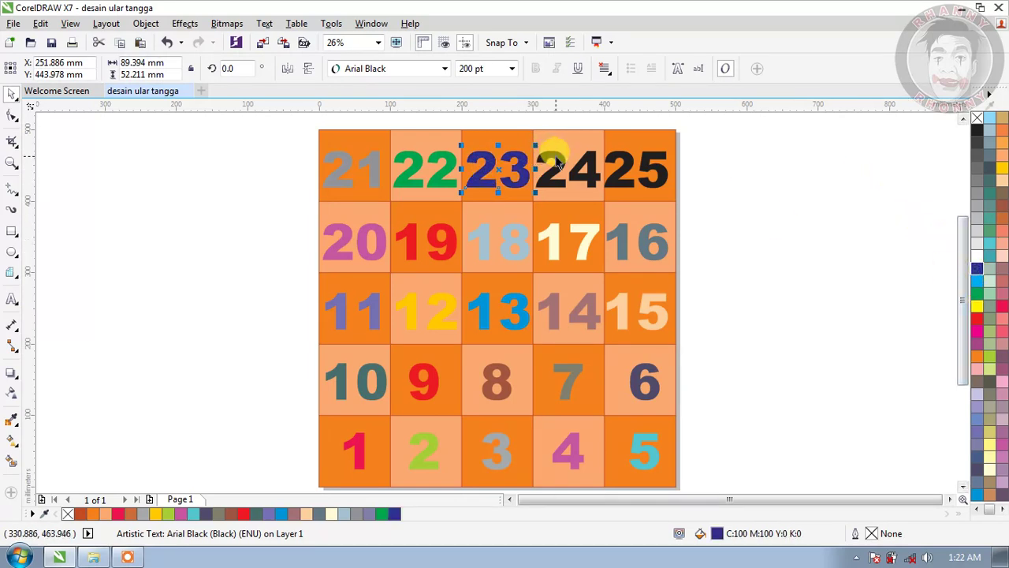
Step: Fill the number 24 with red (C:0 M:100 Y:100 K:0) and the number 25 with blue-grey (C:20 M:0 Y:0 K:40)
{"action": "left_click", "coordinate": [543, 158]}
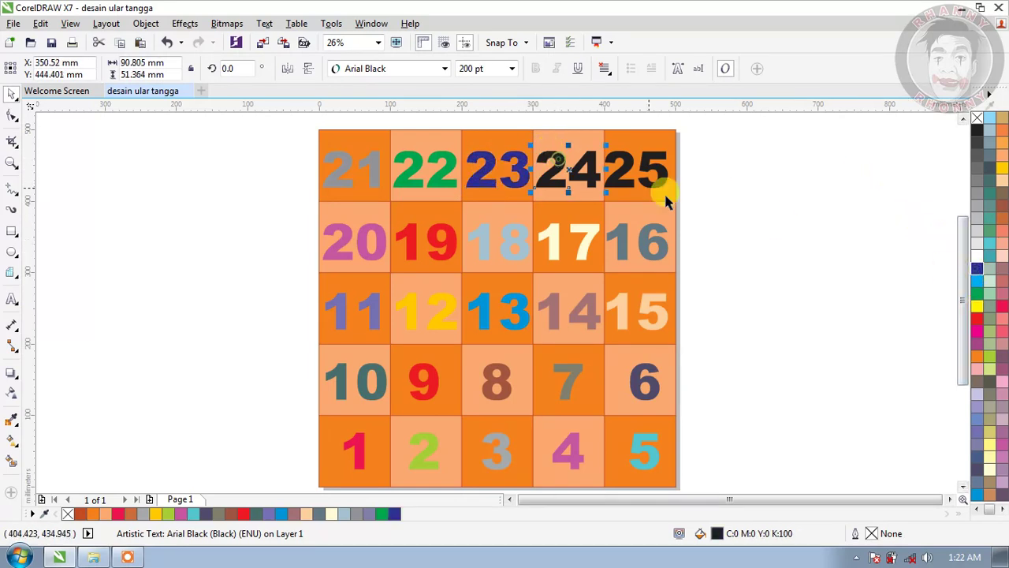
{"action": "left_click", "coordinate": [1002, 381]}
{"action": "left_click", "coordinate": [976, 318]}
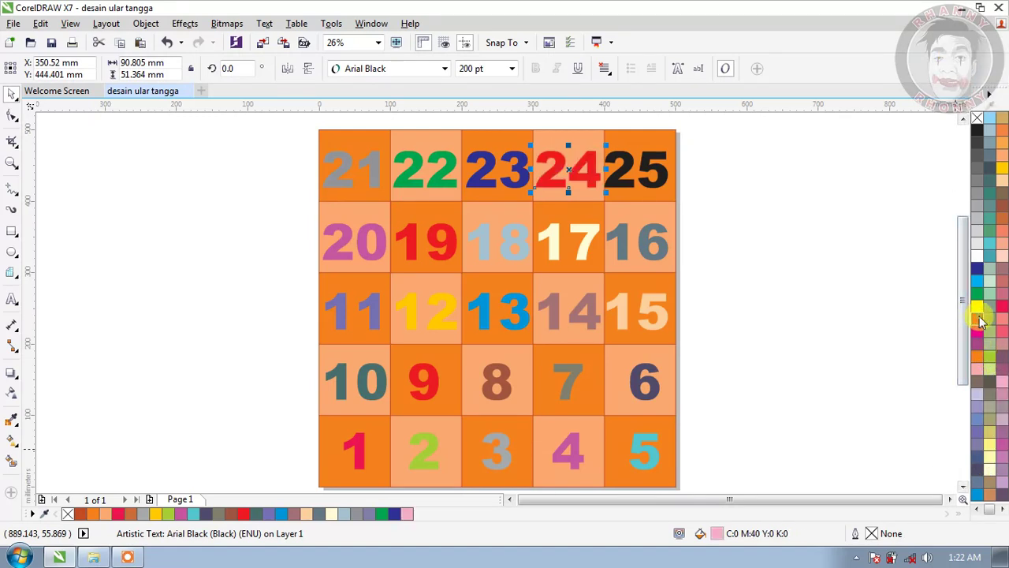
{"action": "left_click", "coordinate": [650, 166]}
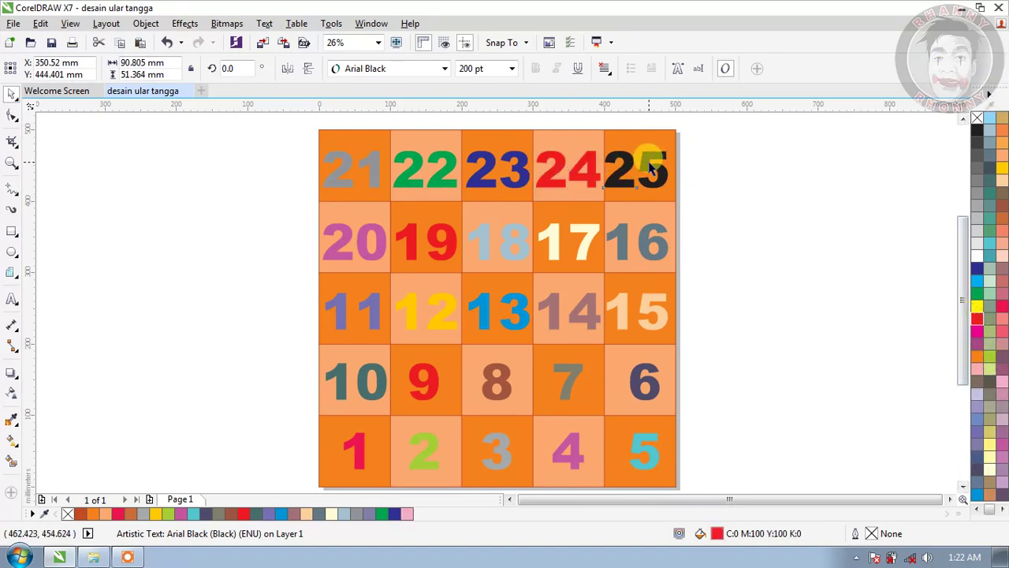
{"action": "left_click", "coordinate": [991, 143]}
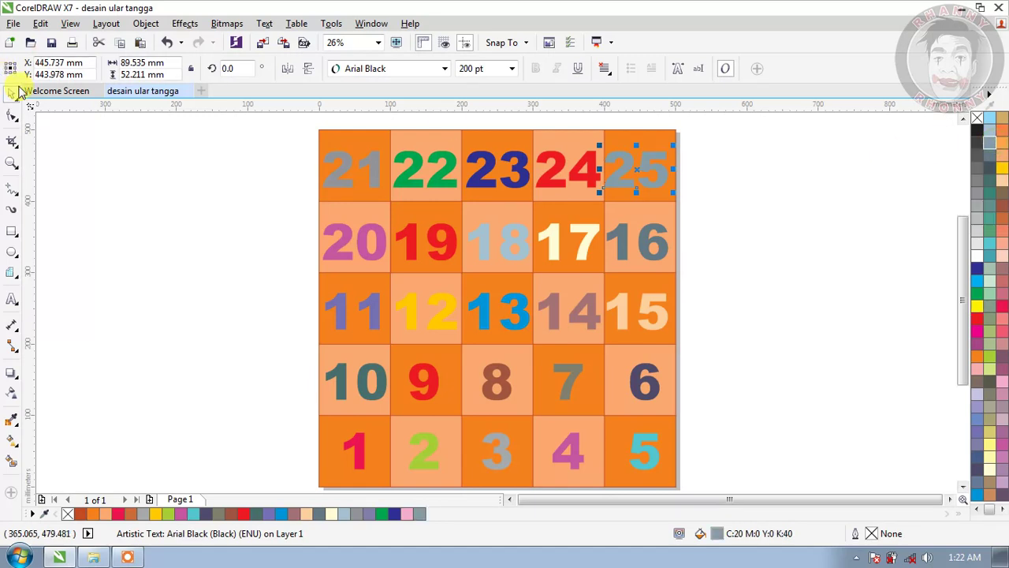
{"action": "left_click", "coordinate": [843, 319]}
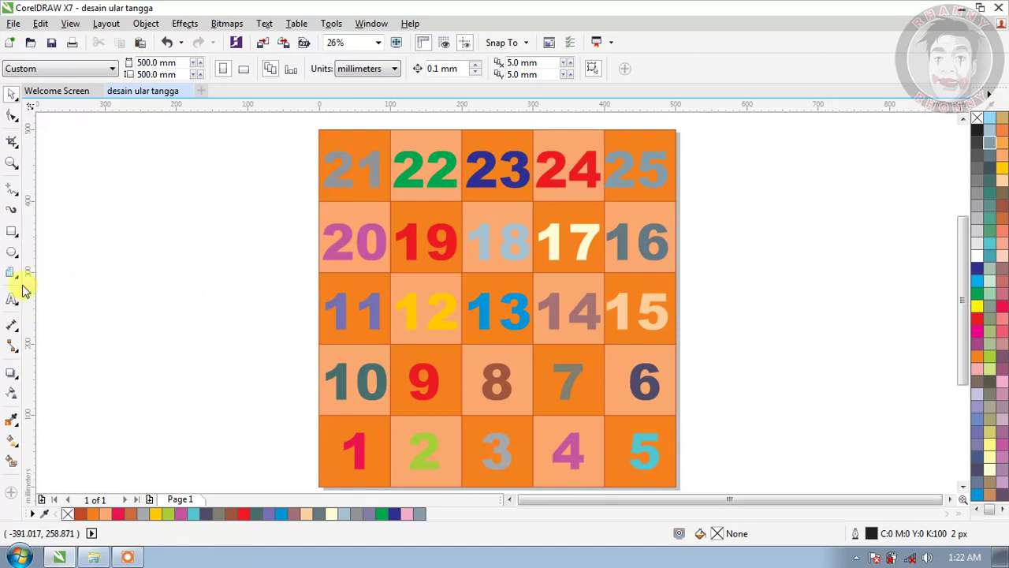
Step: Draw a curve with the Pen tool from cell 6 down to cell 3, about 142 × 88 mm
{"action": "left_click", "coordinate": [12, 195]}
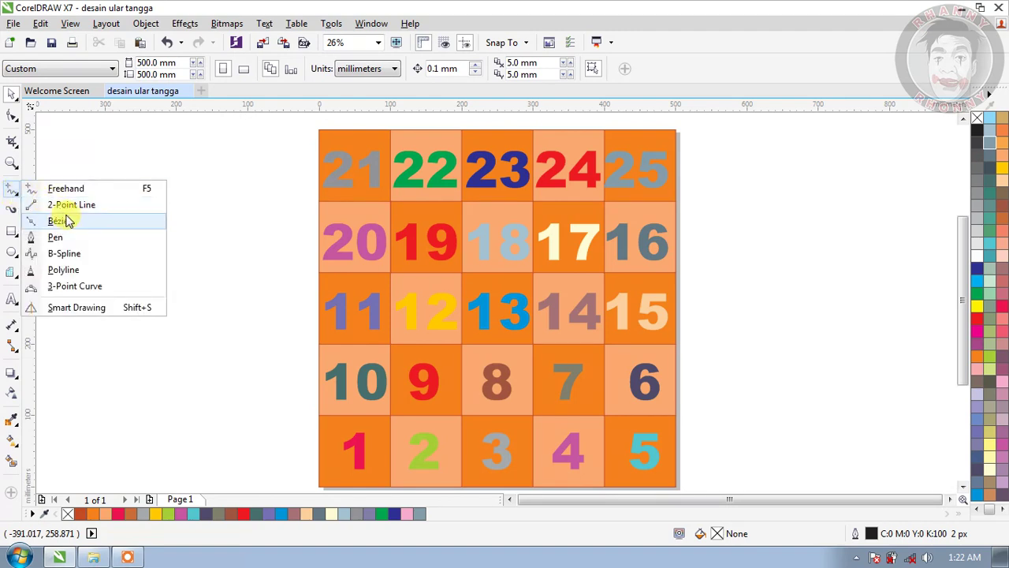
{"action": "left_click", "coordinate": [72, 239]}
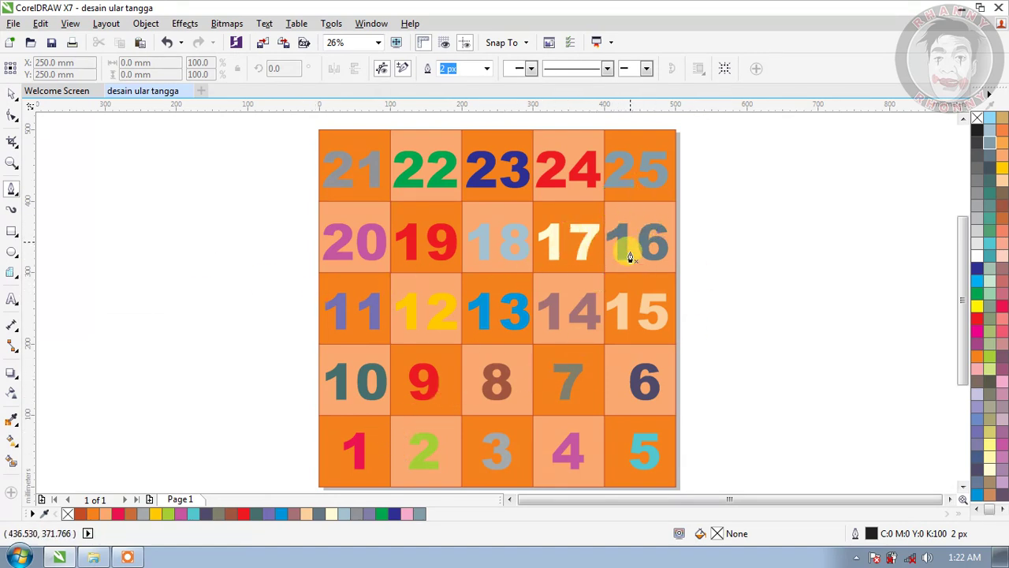
{"action": "left_click", "coordinate": [617, 380]}
{"action": "left_click_drag", "start_coordinate": [514, 438], "coordinate": [430, 438]}
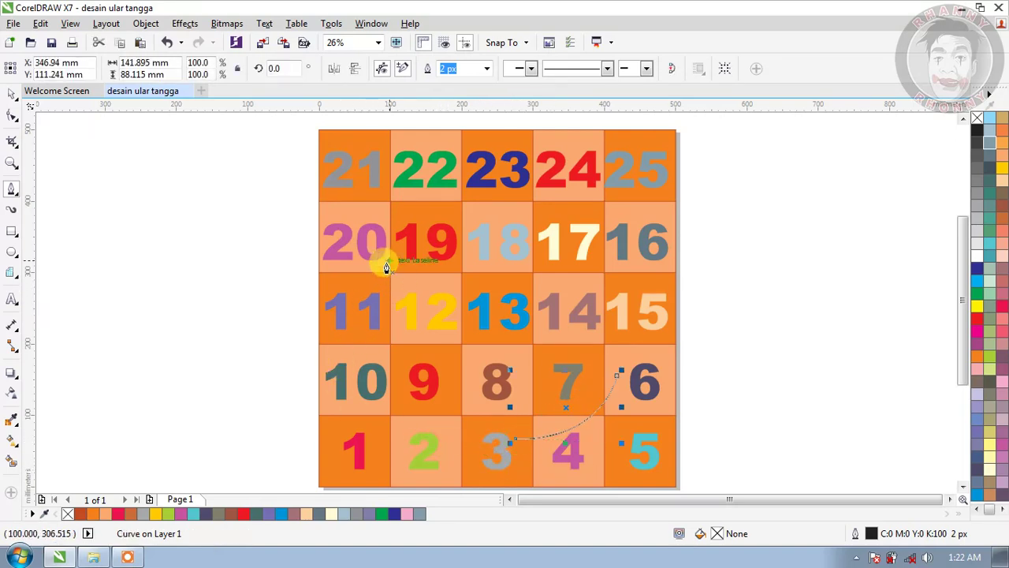
Step: Draw two more Pen curves, from 12 to 8 (about 105 × 119 mm) and from 23 to 14 (about 88 × 182 mm)
{"action": "left_click", "coordinate": [423, 298]}
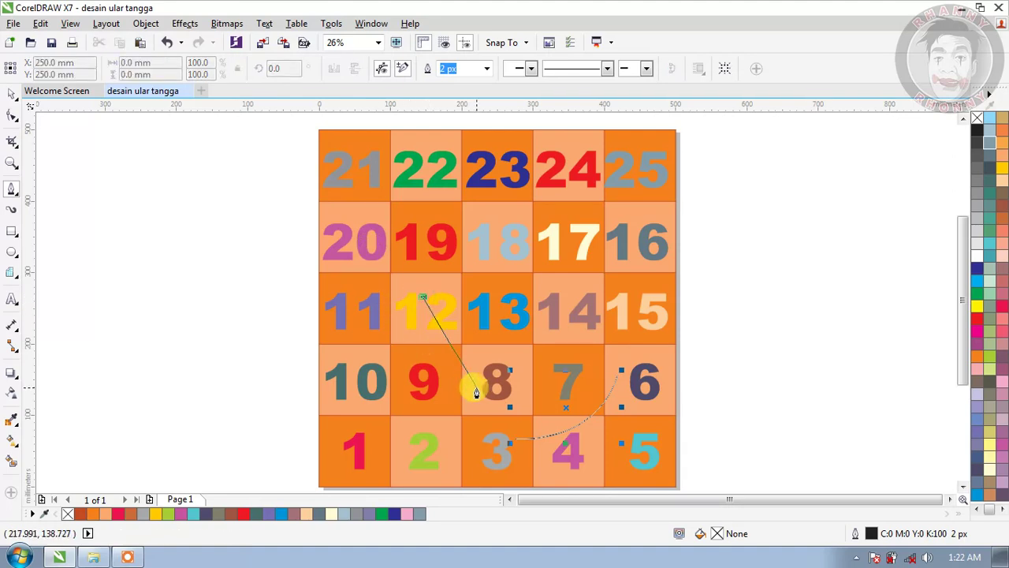
{"action": "left_click_drag", "start_coordinate": [495, 386], "coordinate": [556, 388]}
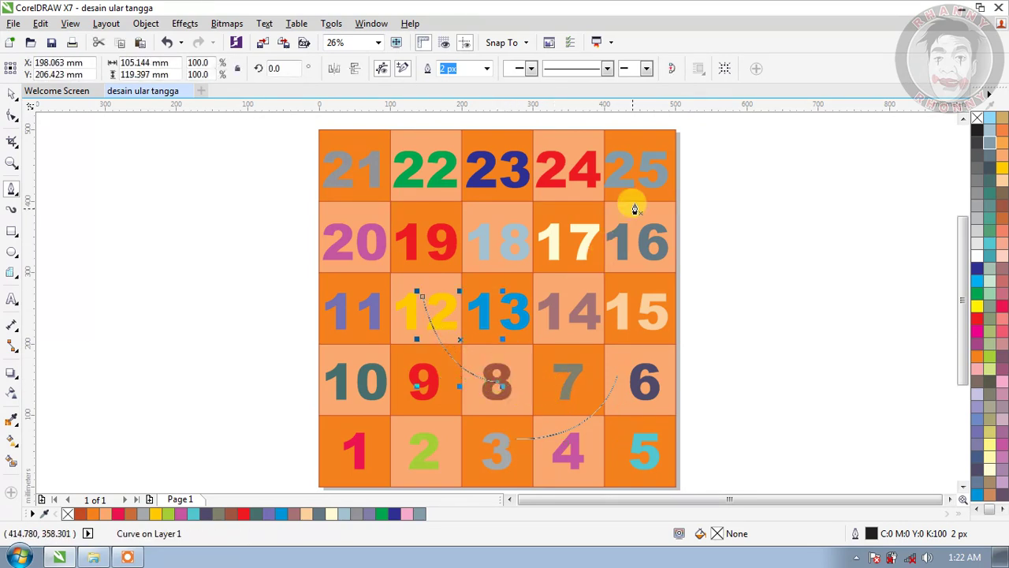
{"action": "left_click", "coordinate": [514, 186]}
{"action": "left_click_drag", "start_coordinate": [577, 320], "coordinate": [566, 383]}
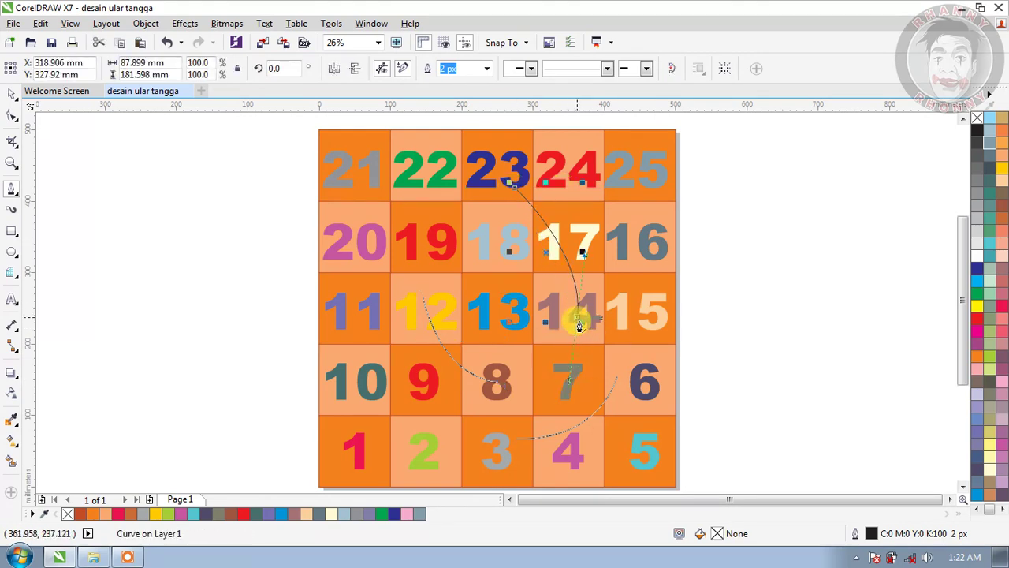
{"action": "left_click", "coordinate": [12, 96]}
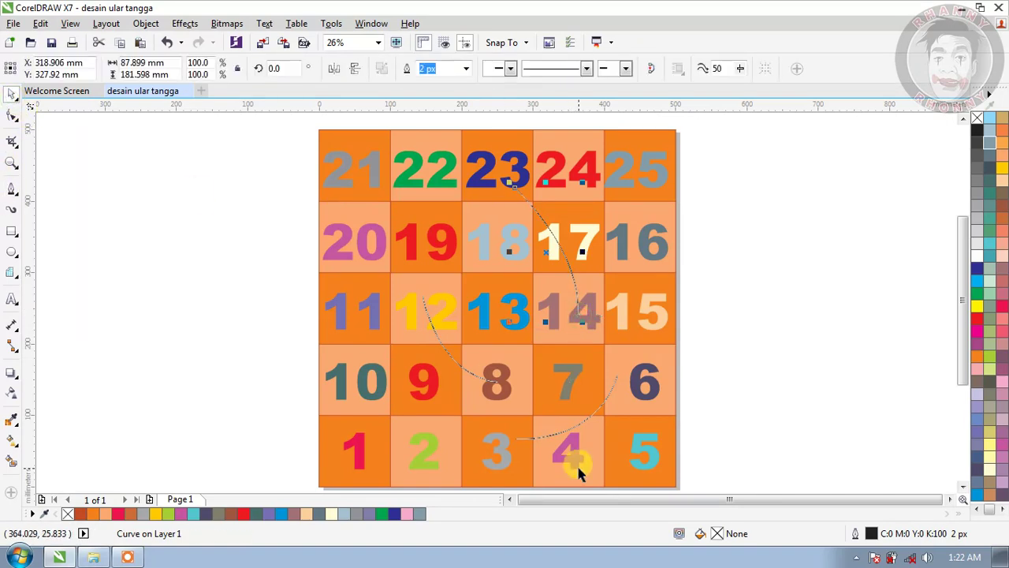
Step: Set the outline width of the curve between 6 and 3 to 50 px
{"action": "left_click", "coordinate": [593, 420]}
{"action": "left_click", "coordinate": [461, 71]}
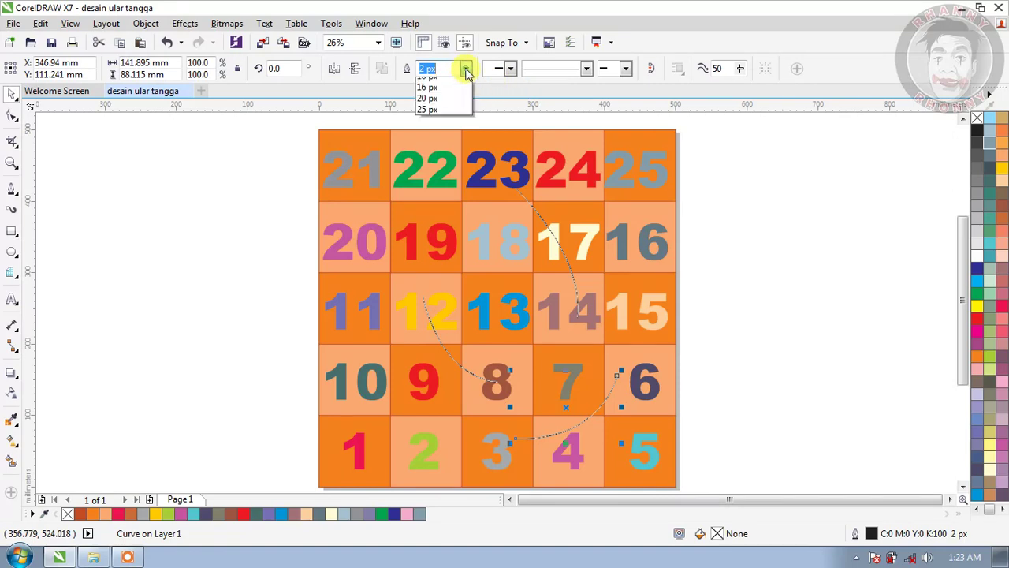
{"action": "left_click", "coordinate": [435, 207]}
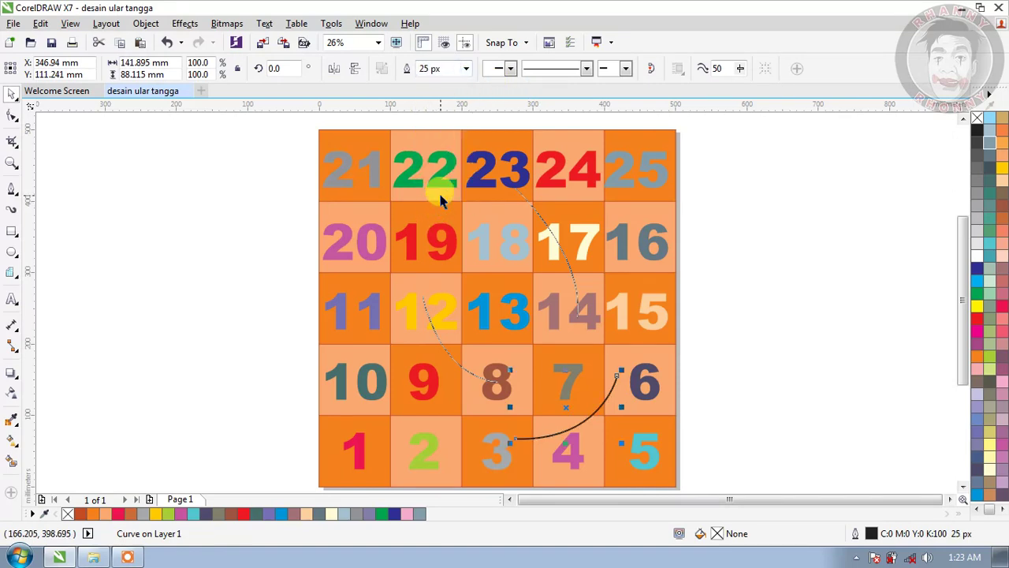
{"action": "left_click", "coordinate": [456, 69]}
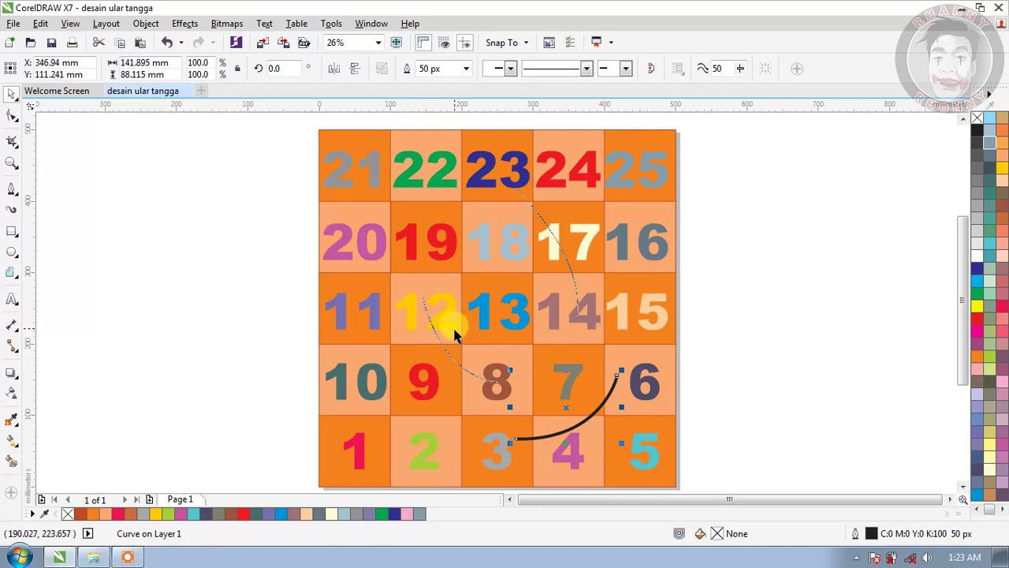
Step: Set the outline width of the curve between 12 and 8 to 100 px
{"action": "left_click", "coordinate": [443, 357]}
{"action": "left_click", "coordinate": [491, 337]}
{"action": "left_click", "coordinate": [462, 367]}
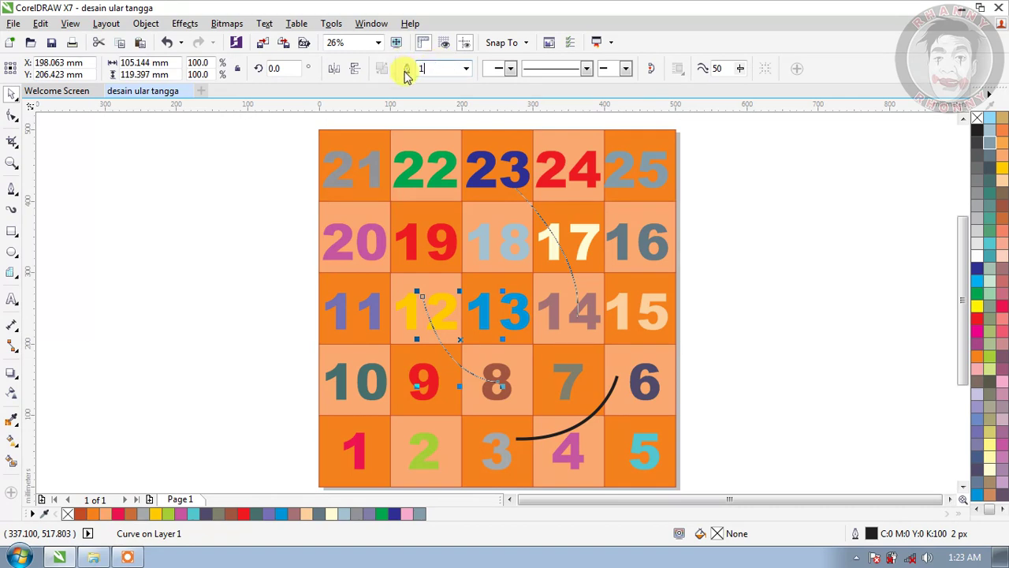
{"action": "key", "text": "Return"}
{"action": "left_click", "coordinate": [709, 254]}
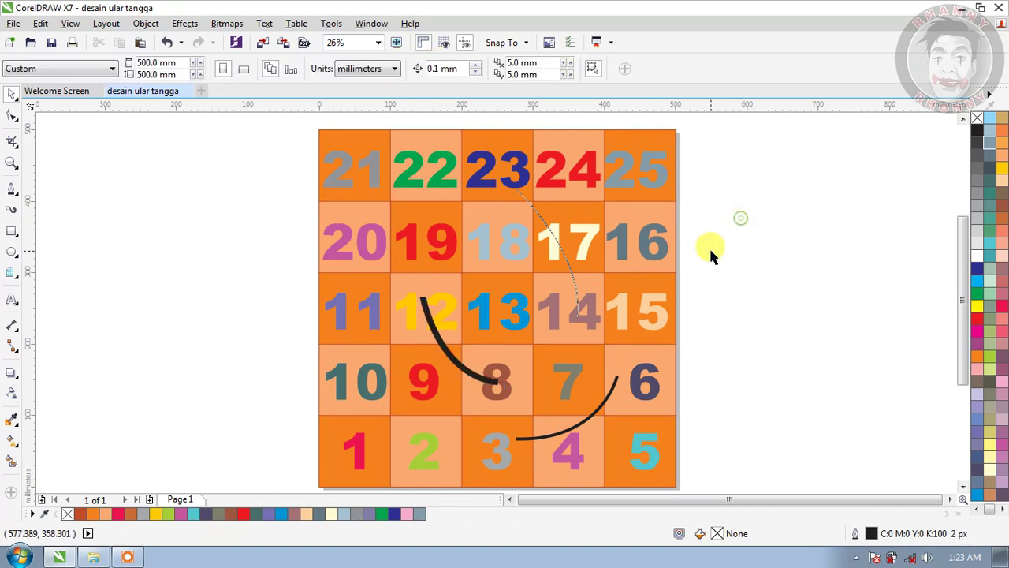
Step: Set the outline width of the curve between 6 and 3 to 100 px
{"action": "left_click", "coordinate": [591, 406]}
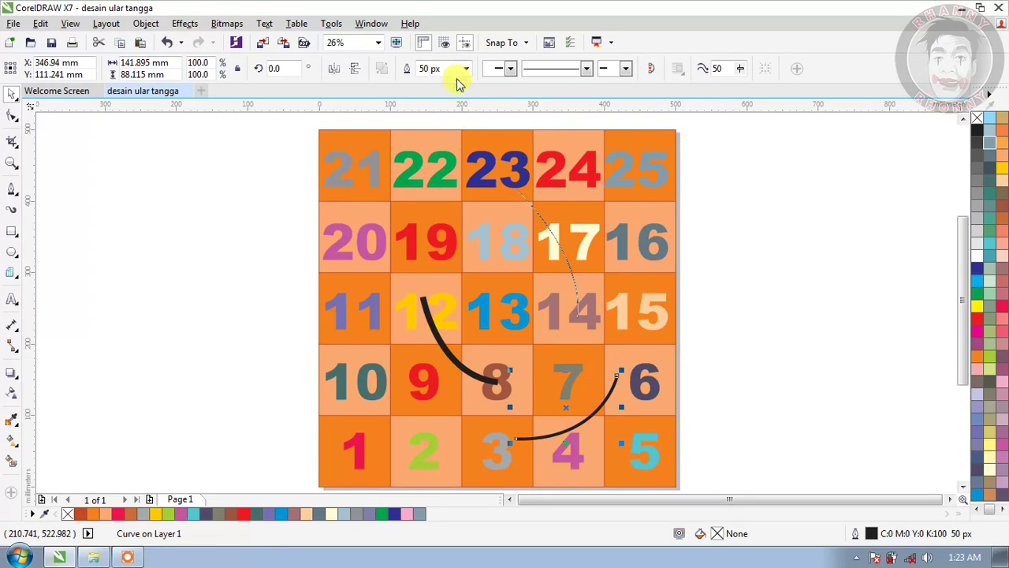
{"action": "type", "text": "10"}
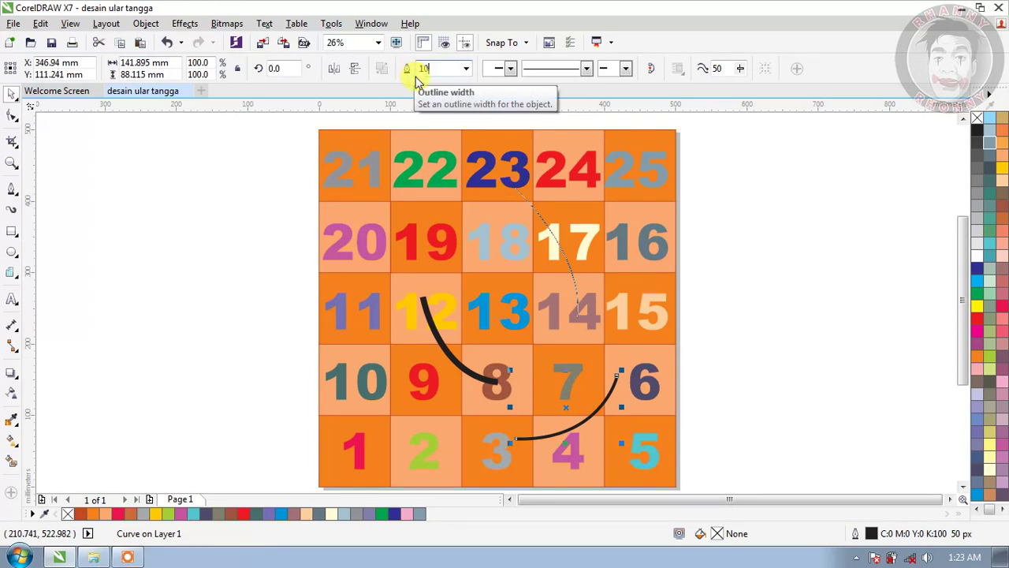
{"action": "type", "text": "0"}
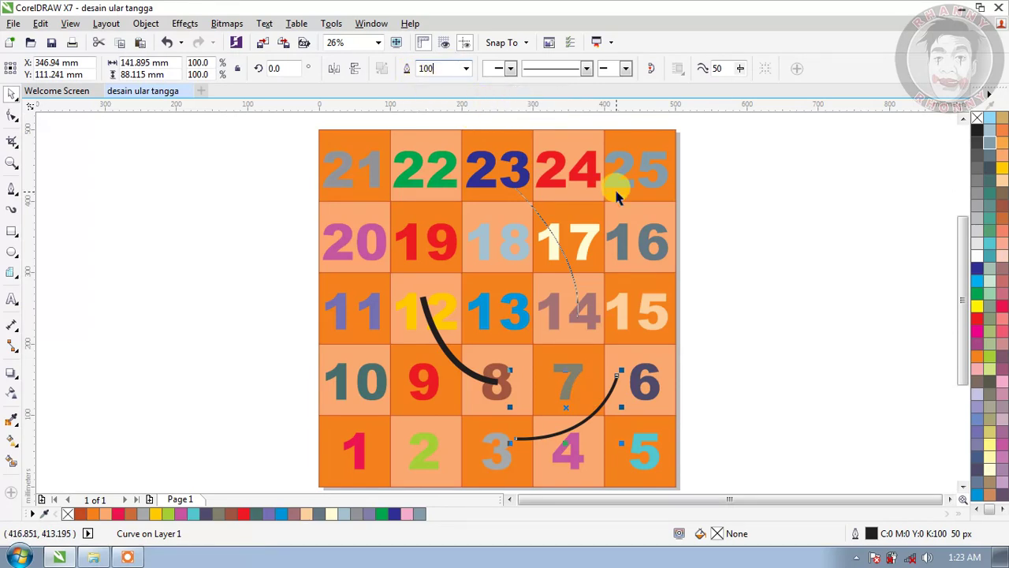
Step: Set the outline width of the curve between 23 and 14 to 100 px
{"action": "left_click", "coordinate": [568, 265]}
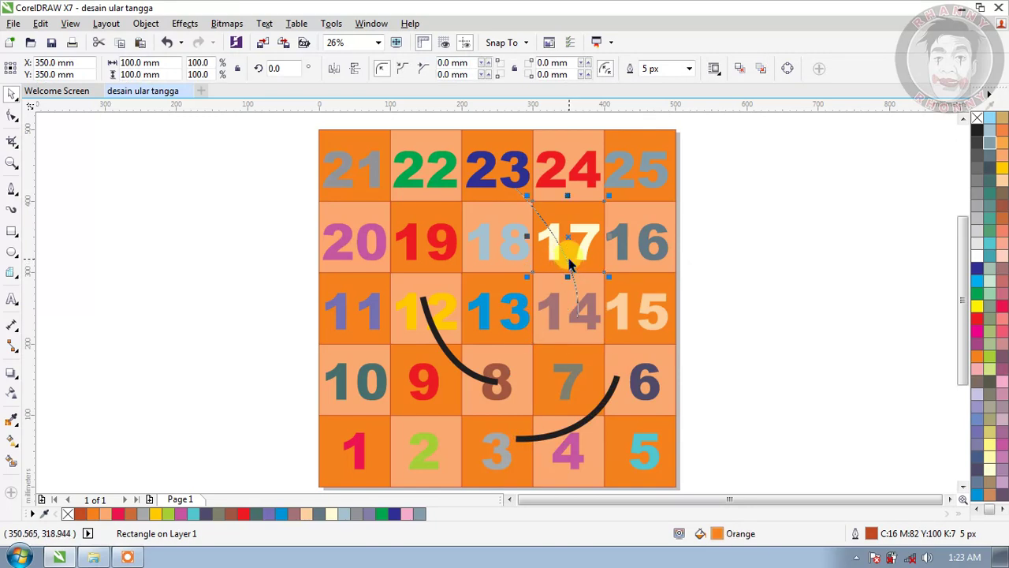
{"action": "left_click", "coordinate": [569, 258]}
{"action": "left_click", "coordinate": [570, 268]}
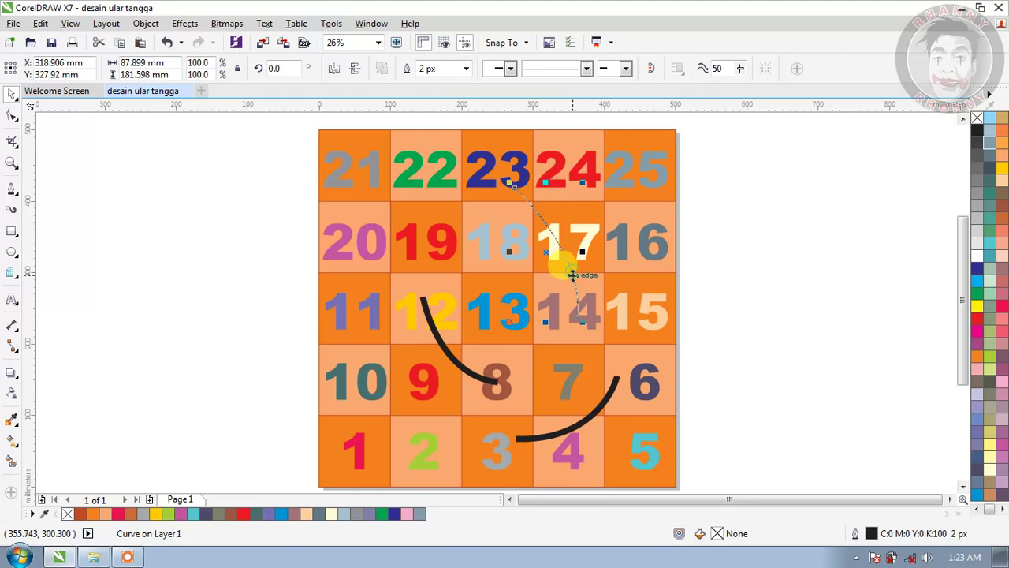
{"action": "type", "text": "100"}
{"action": "key", "text": "Return"}
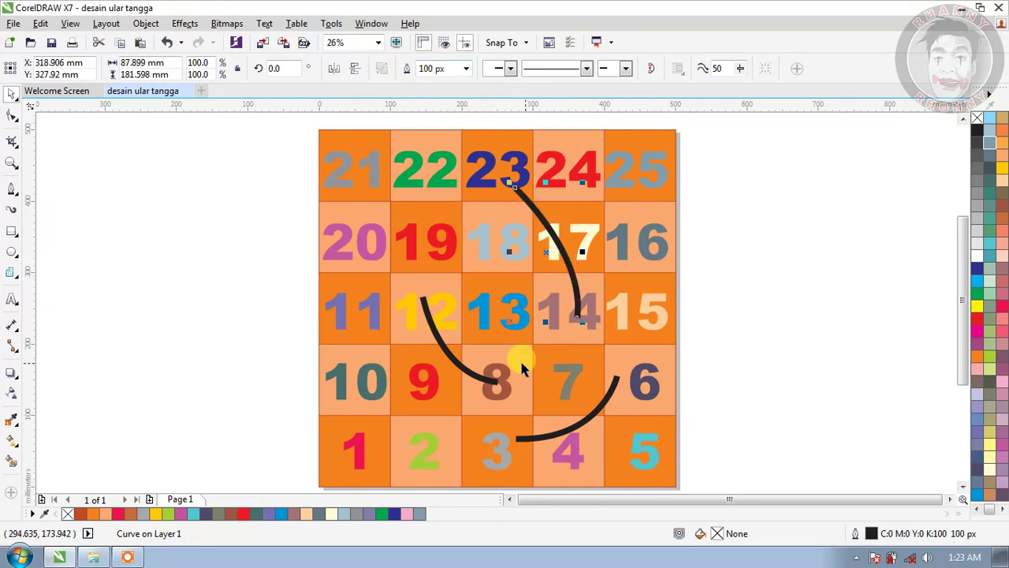
Step: Add a solid triangular end arrowhead to the curve between 6 and 3, at its cell 3 end
{"action": "left_click", "coordinate": [527, 440]}
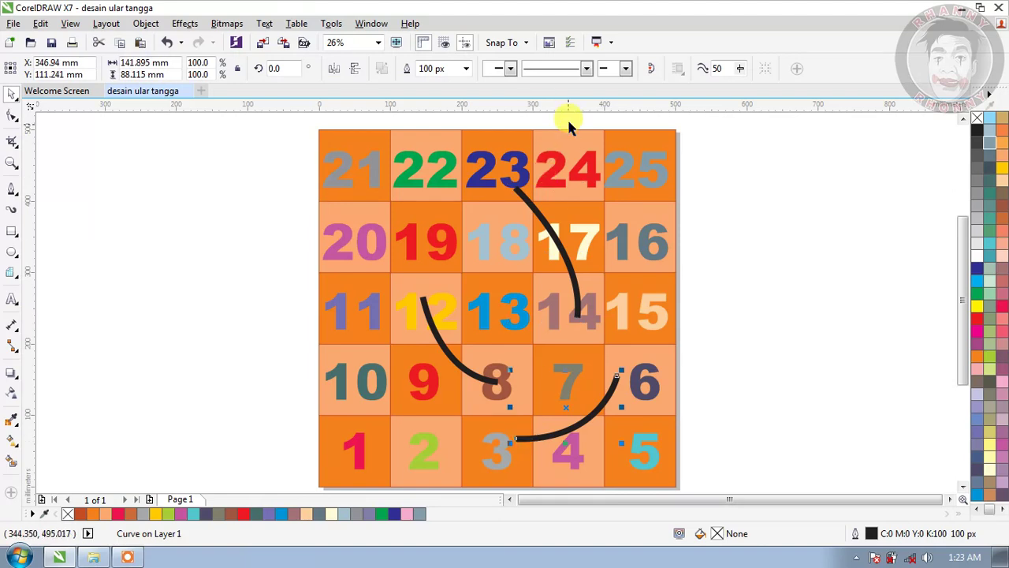
{"action": "left_click", "coordinate": [624, 70]}
{"action": "left_click", "coordinate": [607, 127]}
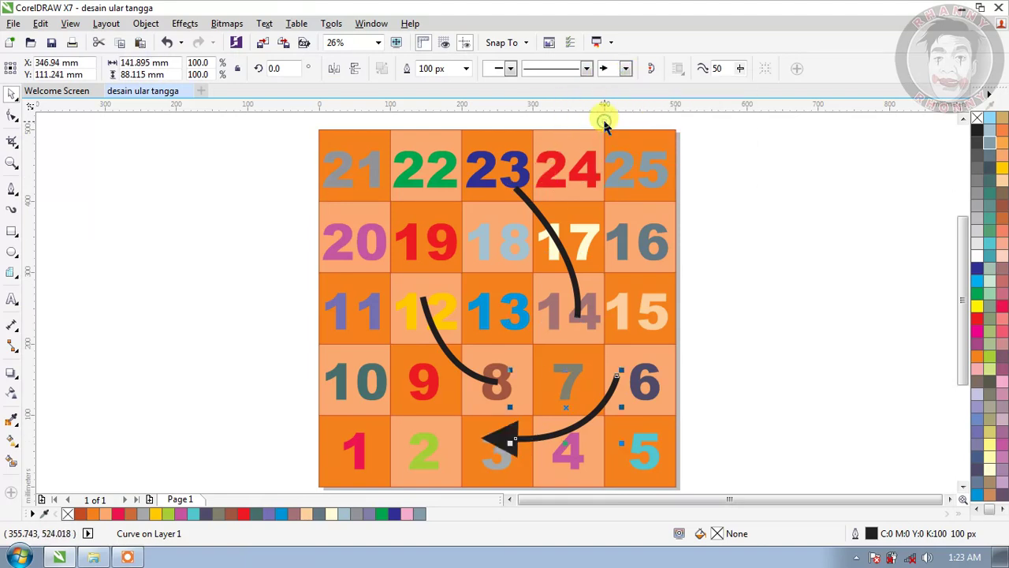
Step: Try a solid triangular start arrowhead at the cell 12 end of the curve between 12 and 8
{"action": "left_click", "coordinate": [480, 377]}
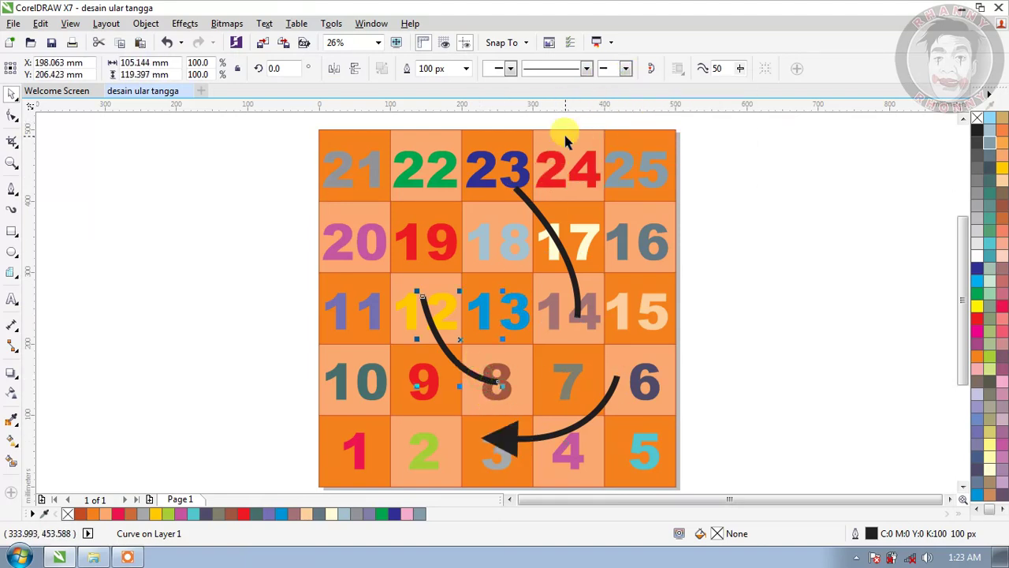
{"action": "left_click", "coordinate": [514, 71]}
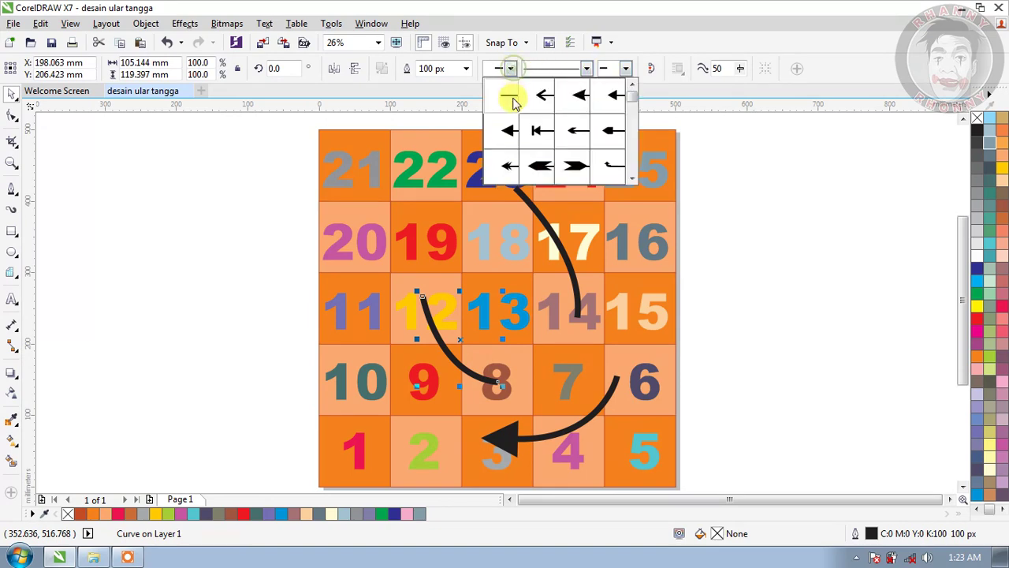
{"action": "left_click", "coordinate": [508, 126]}
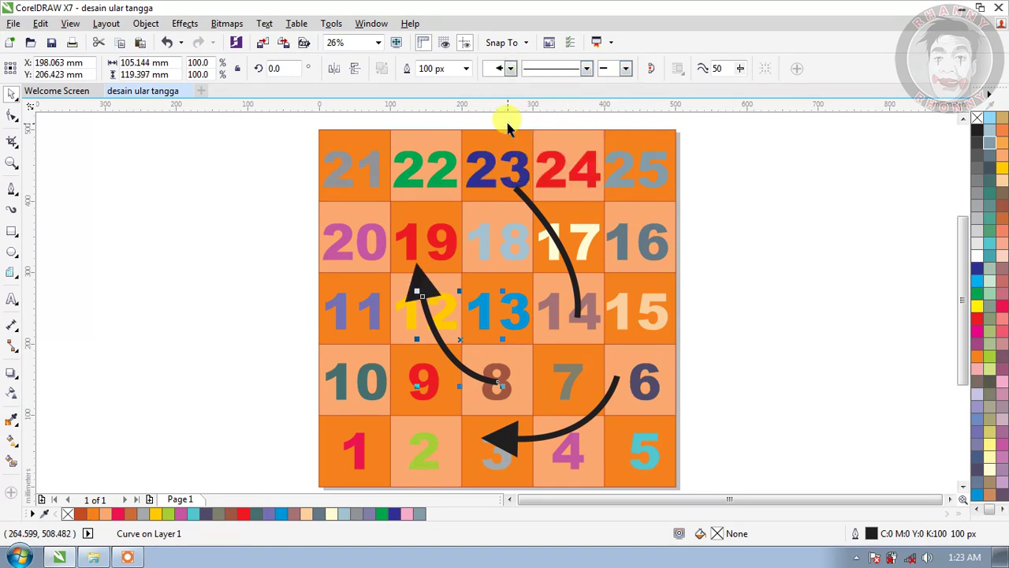
{"action": "left_click", "coordinate": [511, 69]}
{"action": "left_click", "coordinate": [510, 91]}
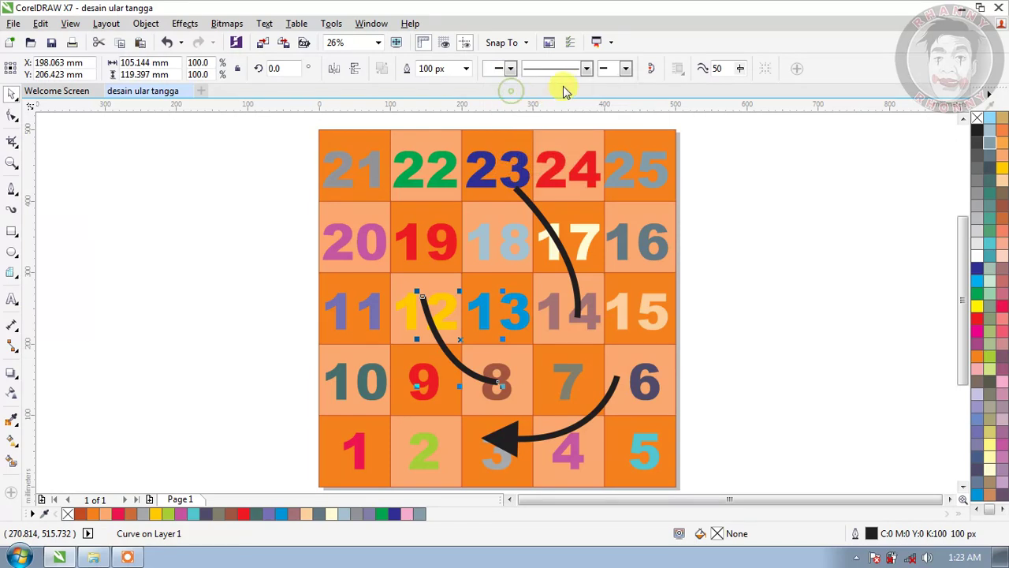
Step: Add solid triangular end arrowheads to the 12-to-8 curve and the 23-to-14 curve
{"action": "left_click", "coordinate": [626, 71]}
{"action": "left_click", "coordinate": [608, 120]}
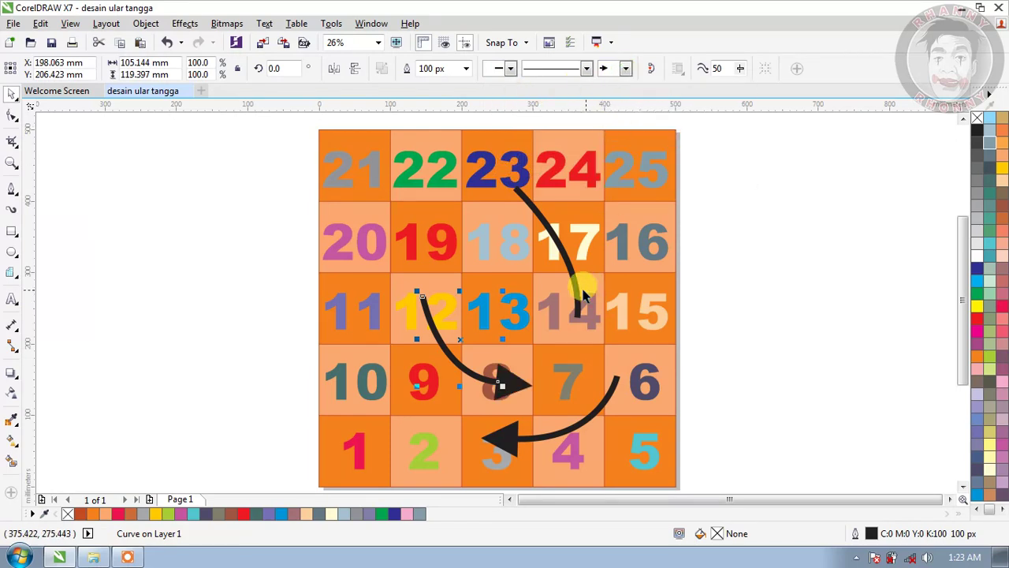
{"action": "left_click", "coordinate": [578, 299]}
{"action": "left_click", "coordinate": [626, 69]}
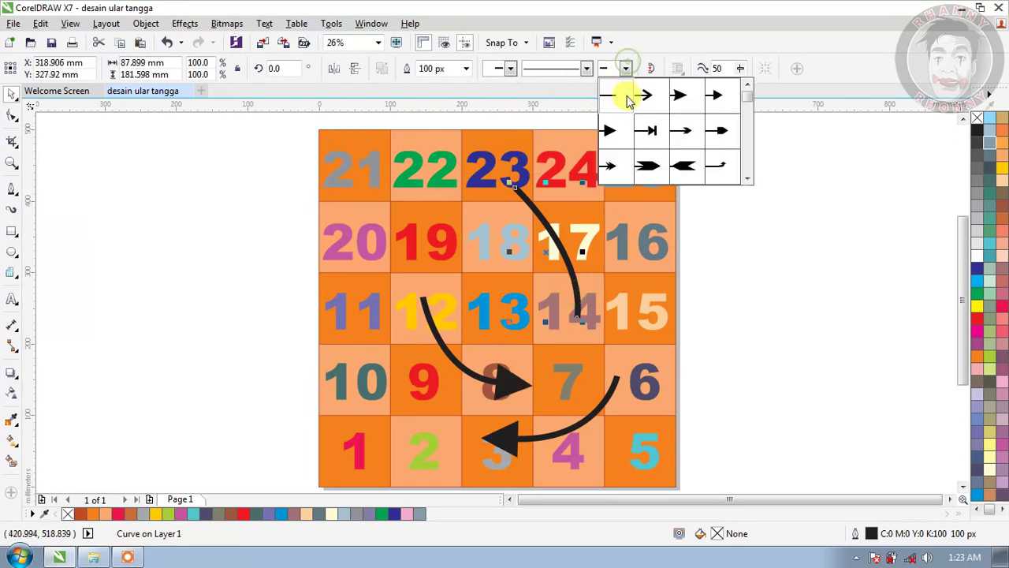
{"action": "left_click", "coordinate": [612, 131]}
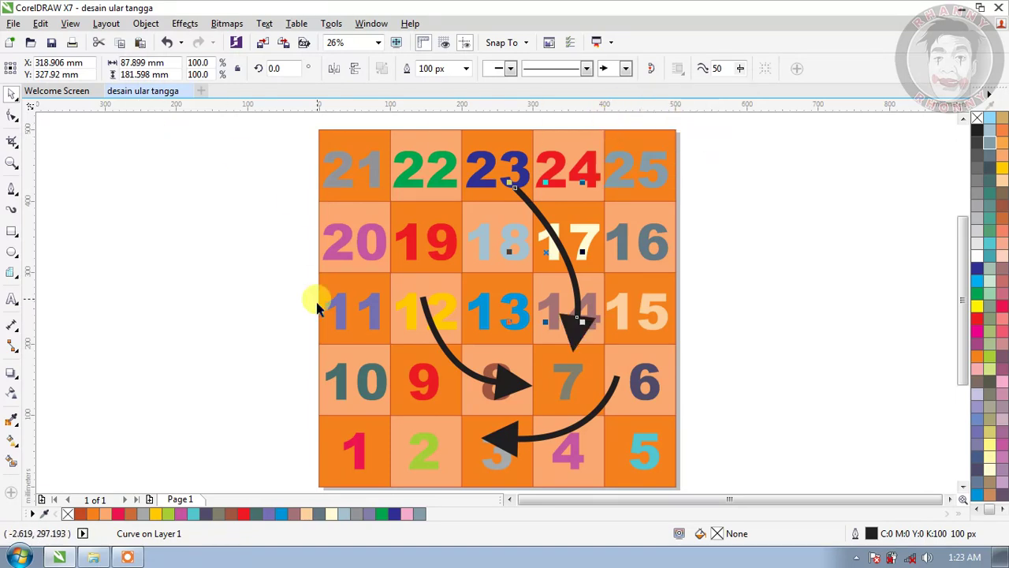
Step: Add a large solid round start marker to the 23-to-14 curve, at its cell 23 end
{"action": "left_click", "coordinate": [510, 69]}
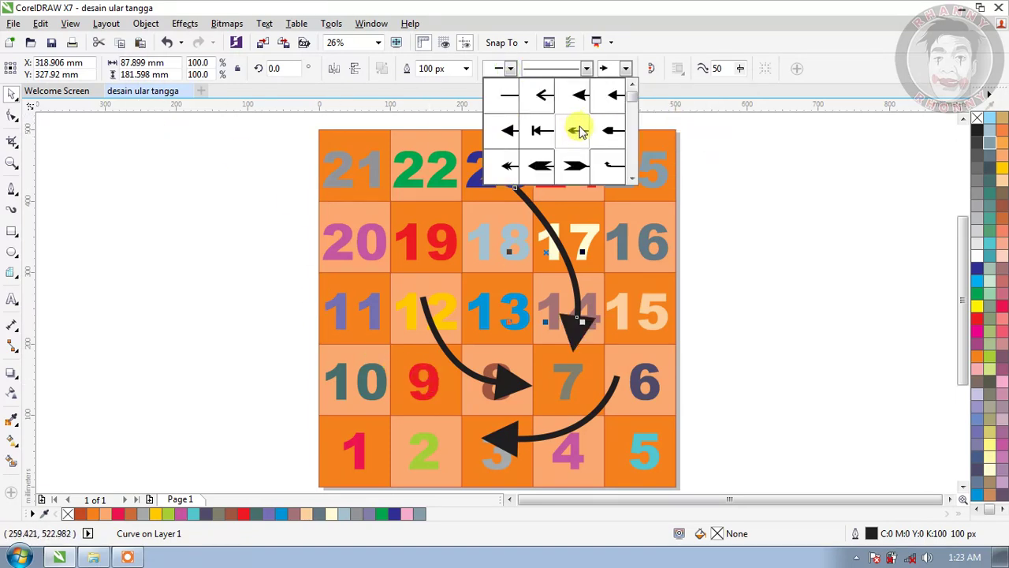
{"action": "left_click_drag", "start_coordinate": [631, 95], "coordinate": [630, 140]}
{"action": "left_click", "coordinate": [573, 166]}
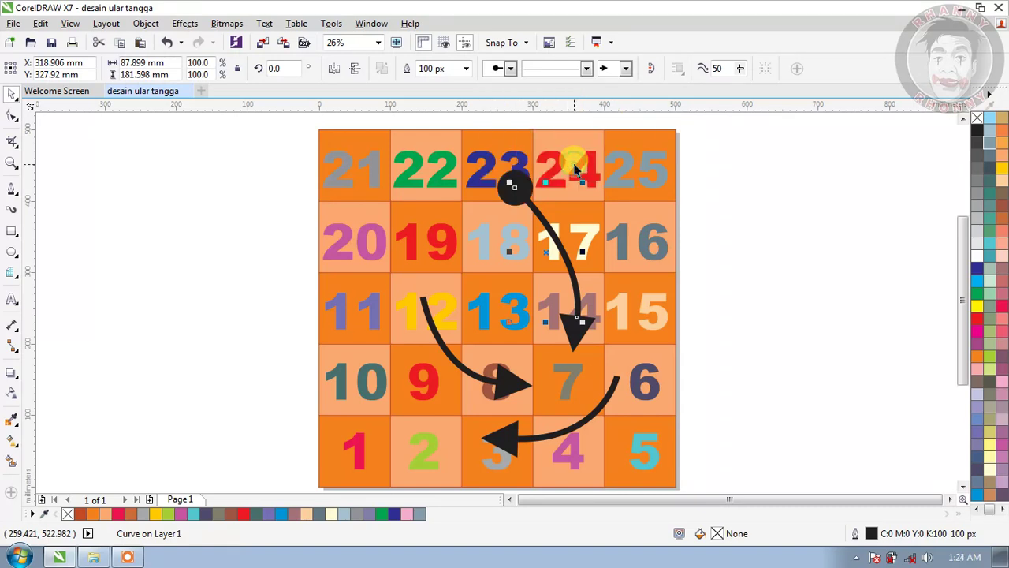
Step: Add a large solid round start marker to the 12-to-8 curve, at its cell 12 end
{"action": "left_click", "coordinate": [430, 315]}
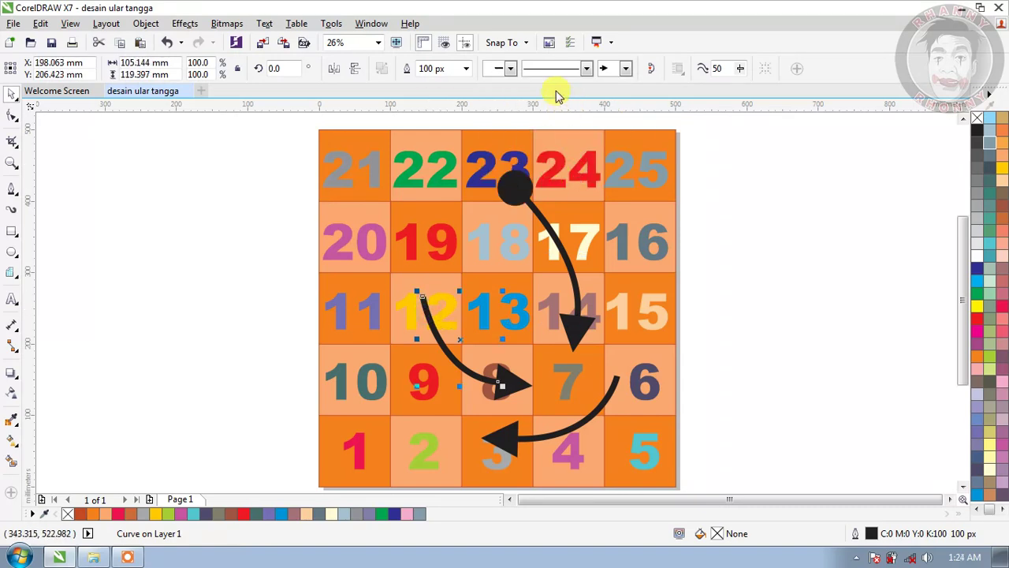
{"action": "left_click", "coordinate": [510, 67]}
{"action": "left_click_drag", "start_coordinate": [631, 96], "coordinate": [628, 136]}
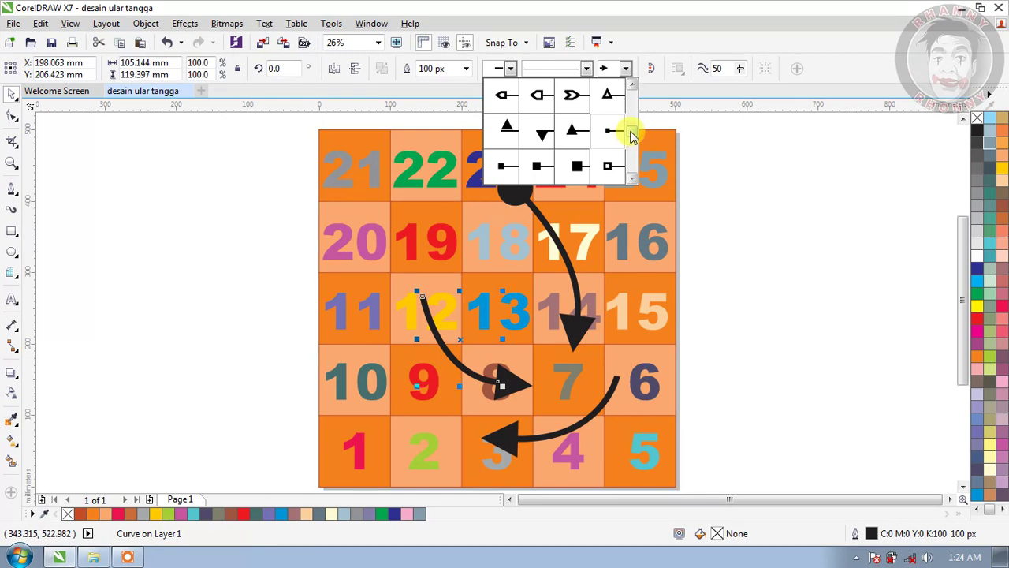
{"action": "left_click_drag", "start_coordinate": [631, 134], "coordinate": [634, 142]}
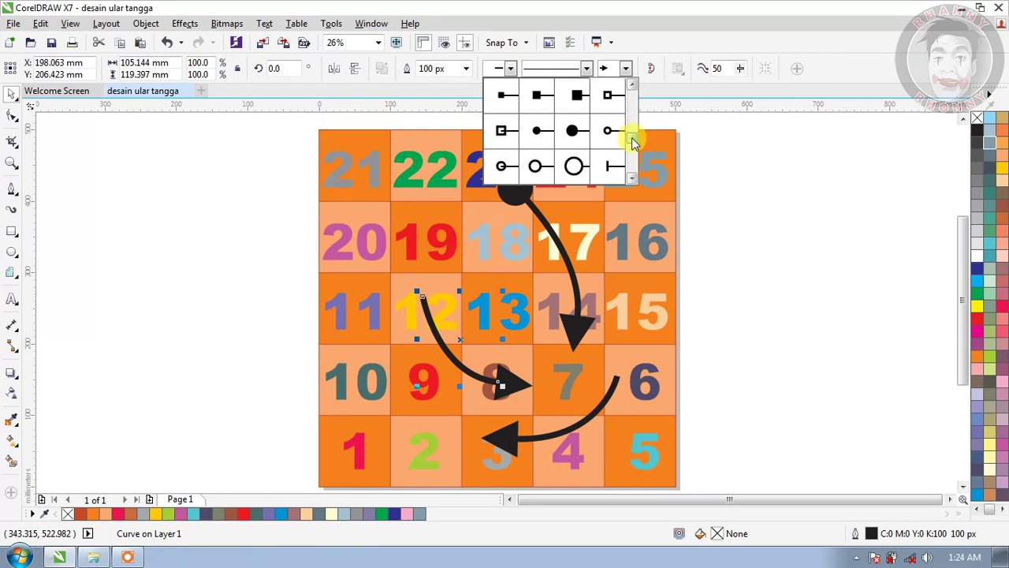
{"action": "left_click", "coordinate": [574, 130]}
Step: Add a large solid round start marker to the 6-to-3 curve, at its cell 6 end
{"action": "left_click", "coordinate": [614, 388]}
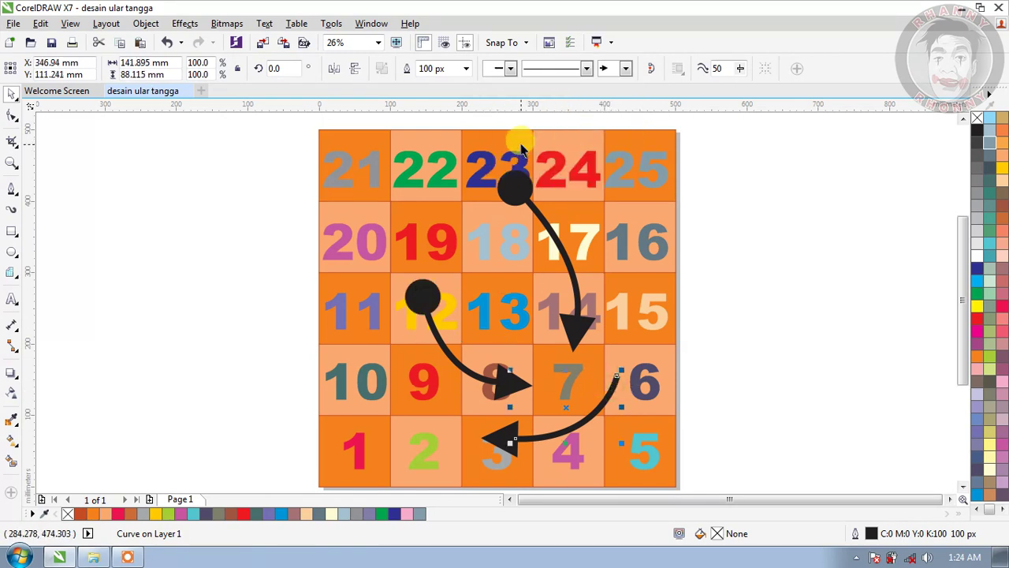
{"action": "left_click", "coordinate": [510, 68]}
{"action": "left_click_drag", "start_coordinate": [637, 103], "coordinate": [635, 129]}
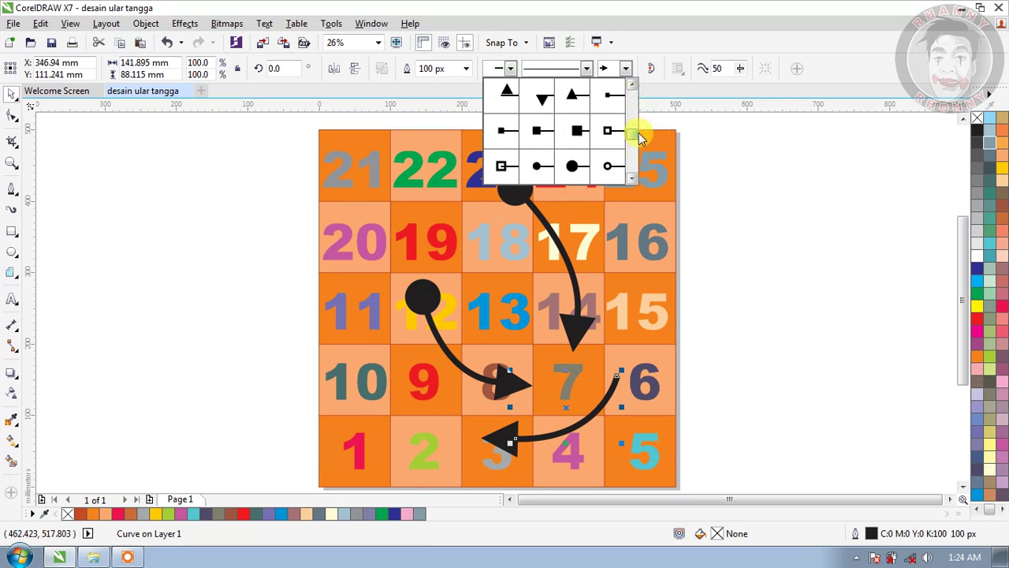
{"action": "left_click", "coordinate": [574, 164]}
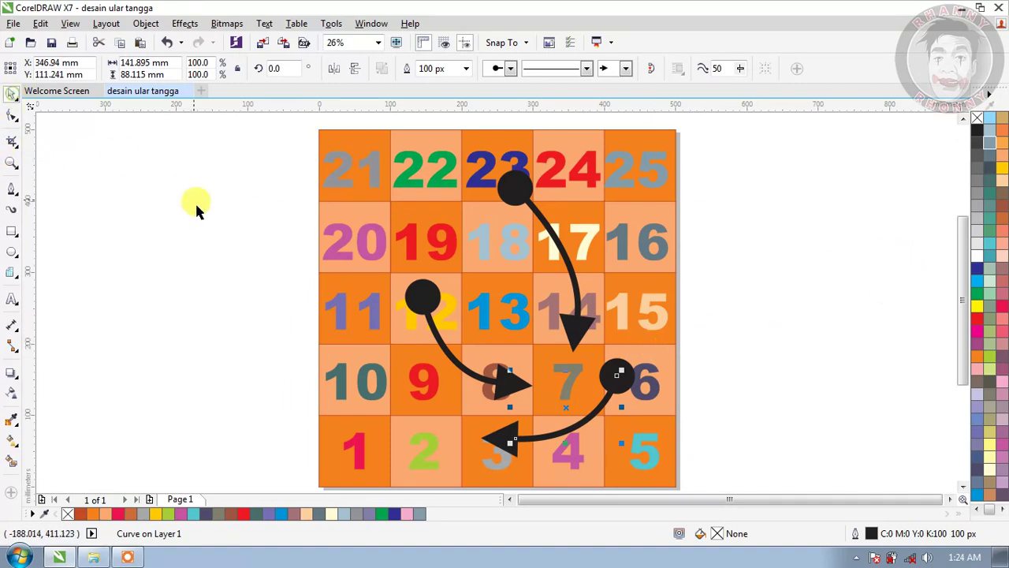
{"action": "left_click", "coordinate": [194, 229]}
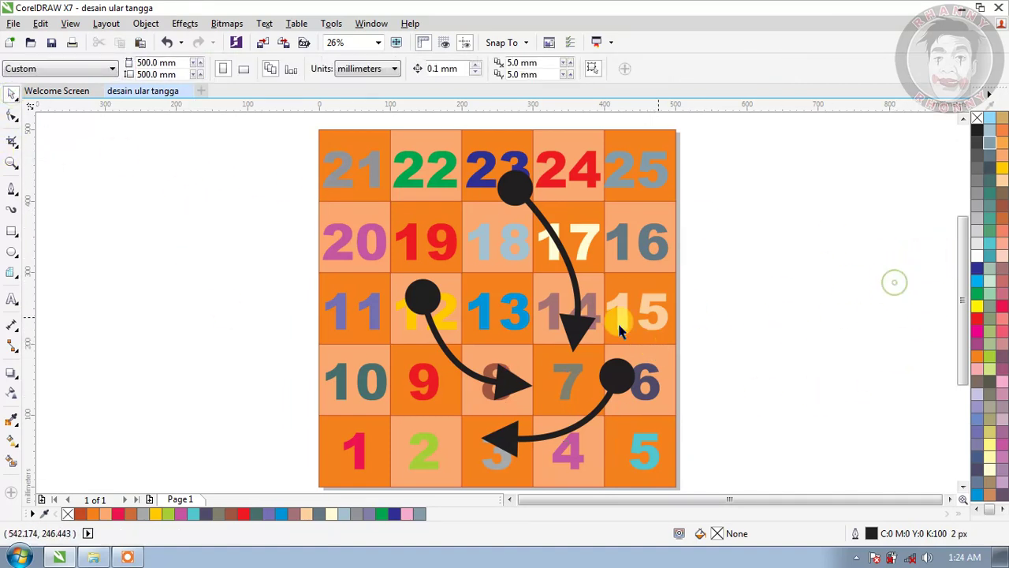
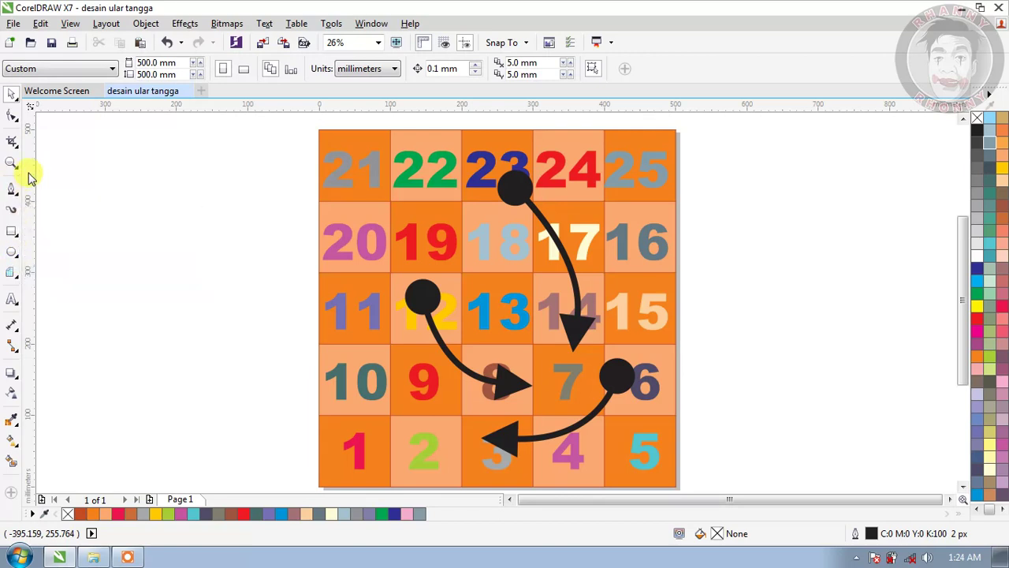
Step: Place two vertical guidelines left of the board and draw a vertical line about 431 mm long on the outer one
{"action": "left_click_drag", "start_coordinate": [29, 186], "coordinate": [135, 205]}
{"action": "left_click_drag", "start_coordinate": [30, 166], "coordinate": [169, 181]}
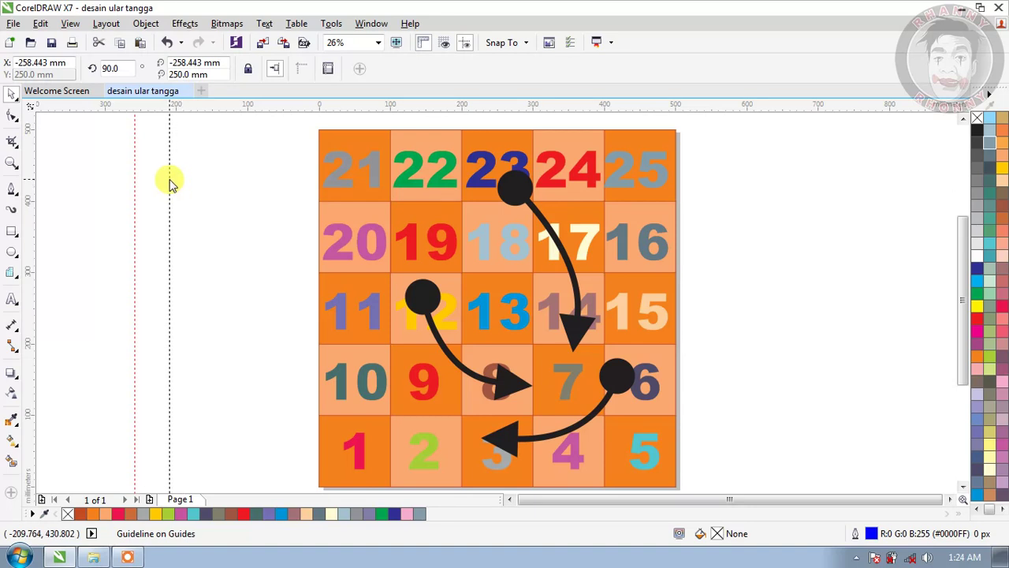
{"action": "left_click", "coordinate": [11, 191]}
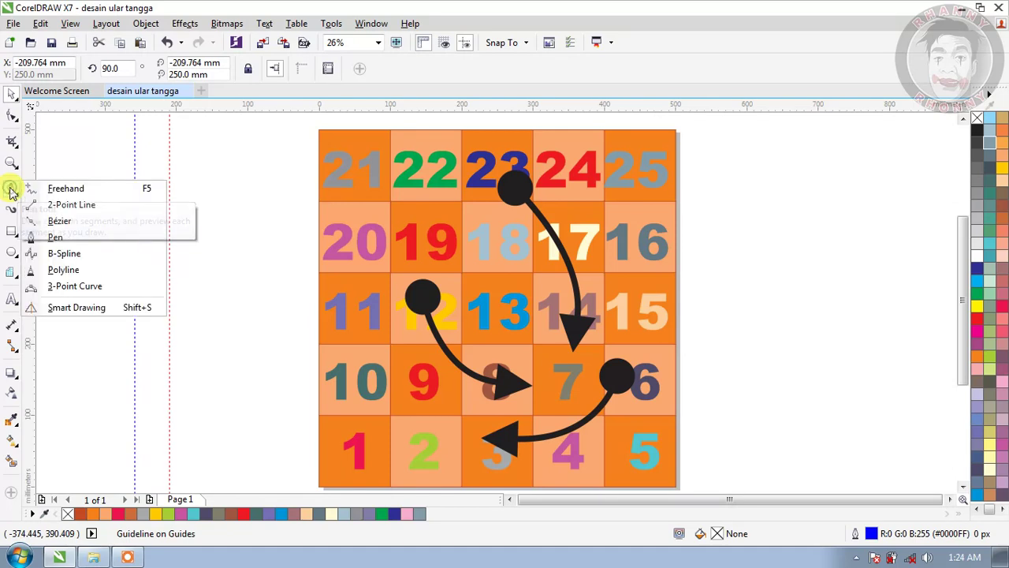
{"action": "left_click", "coordinate": [72, 205]}
{"action": "left_click_drag", "start_coordinate": [134, 160], "coordinate": [134, 468]}
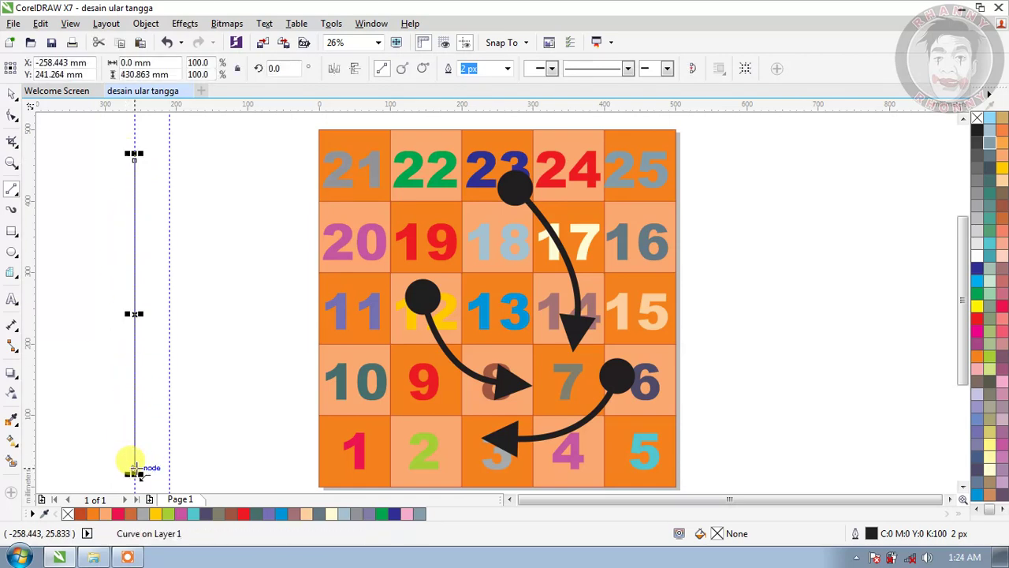
Step: Set the outline width of the vertical line to 80 px
{"action": "left_click", "coordinate": [15, 93]}
{"action": "left_click", "coordinate": [468, 69]}
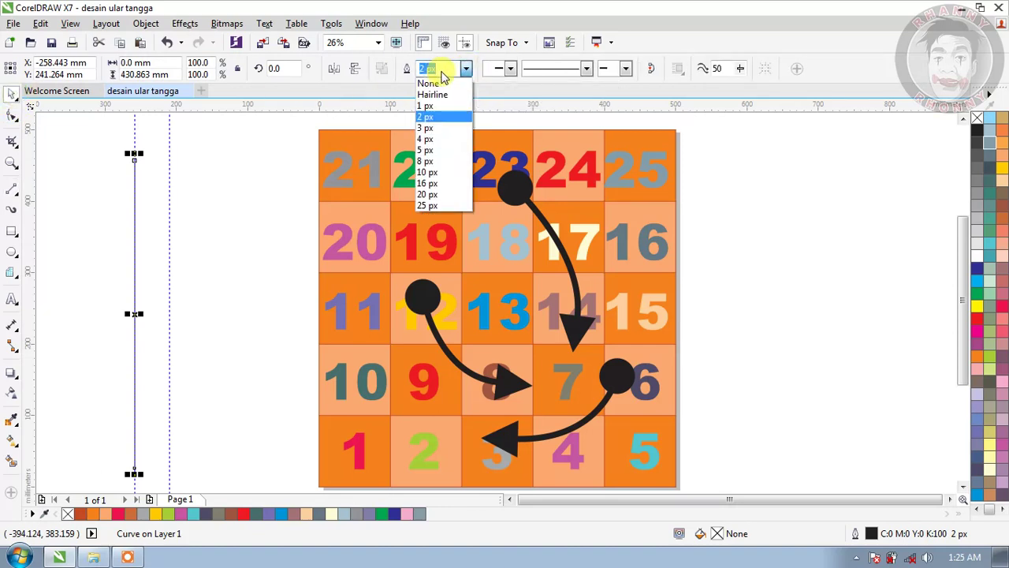
{"action": "type", "text": "1"}
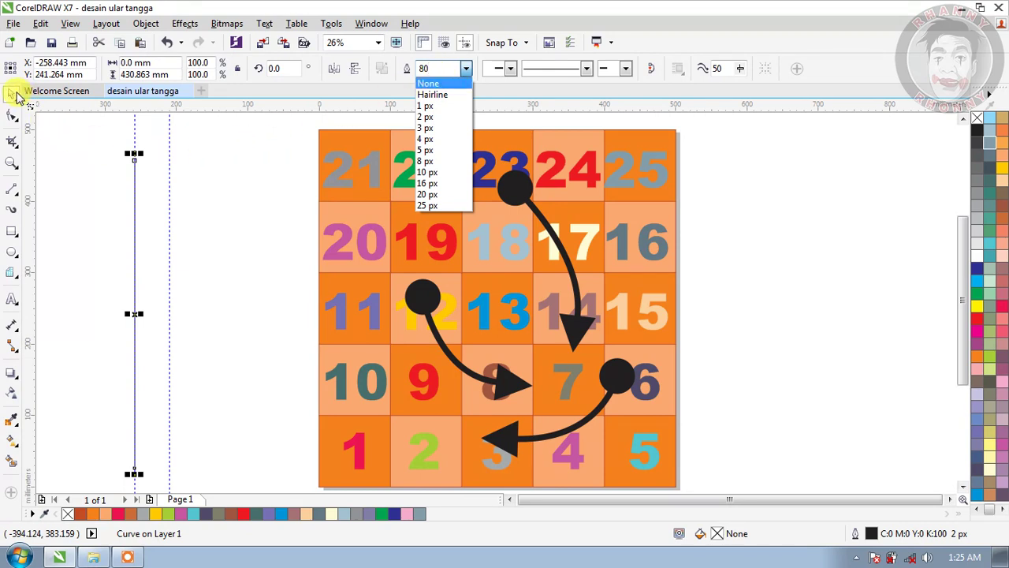
{"action": "key", "text": "Return"}
{"action": "left_click", "coordinate": [467, 70]}
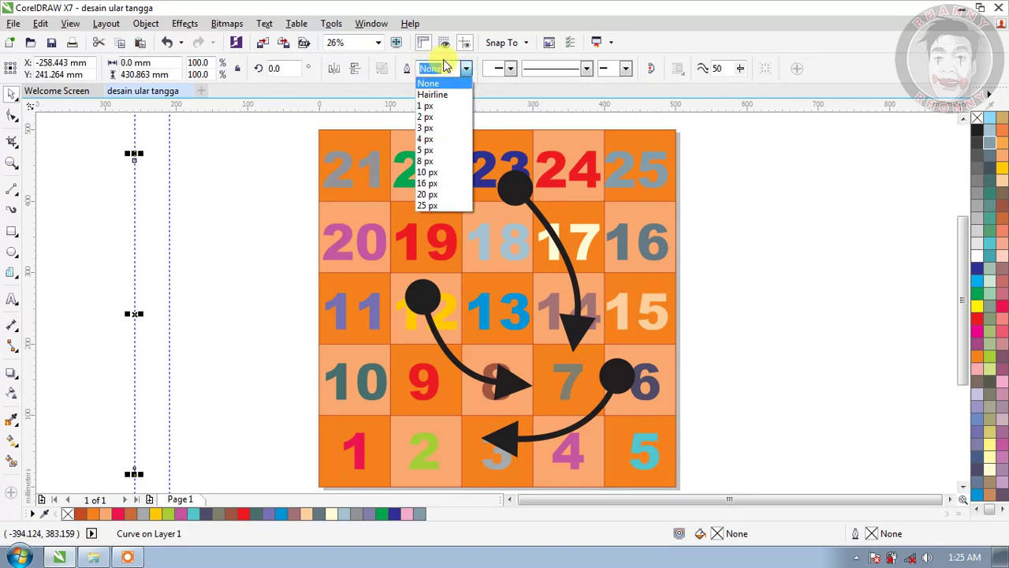
{"action": "type", "text": "8"}
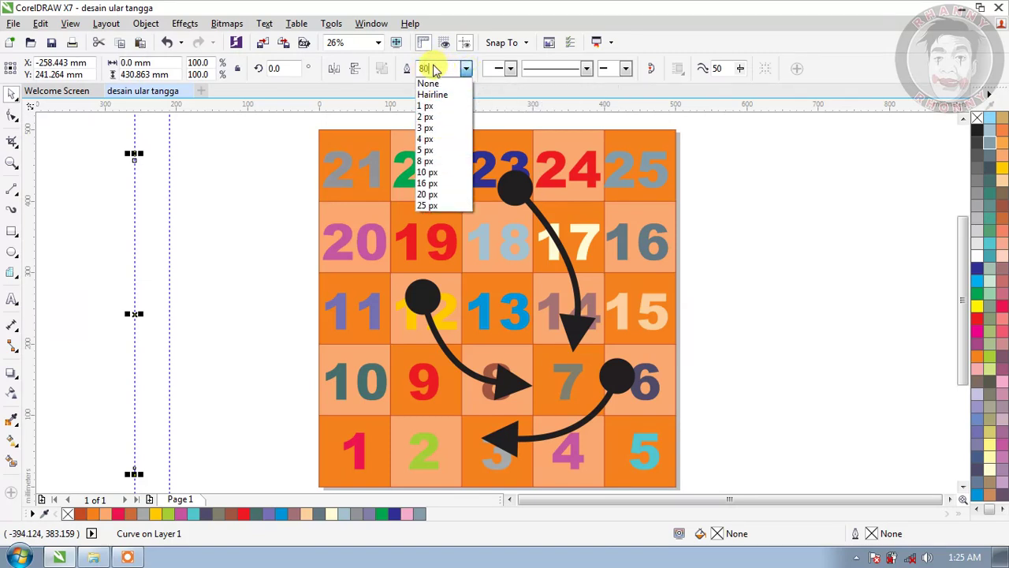
{"action": "type", "text": "0"}
{"action": "key", "text": "Return"}
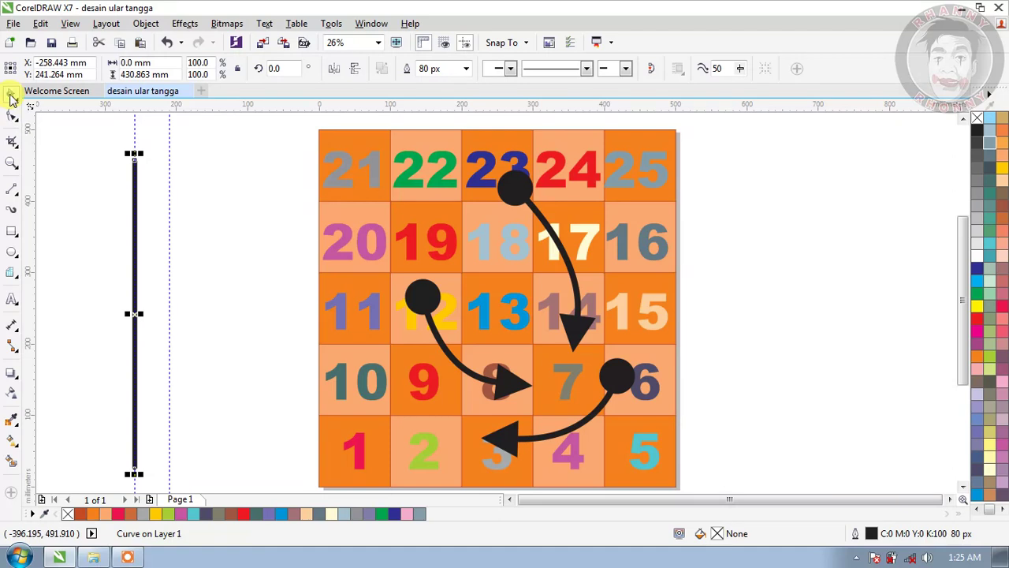
Step: Duplicate the vertical line and place the copy on the guideline nearer the board, about 49 mm from the original
{"action": "key", "text": "ctrl+c"}
{"action": "key", "text": "ctrl+v"}
{"action": "left_click_drag", "start_coordinate": [136, 217], "coordinate": [206, 241]}
{"action": "left_click_drag", "start_coordinate": [136, 252], "coordinate": [170, 251]}
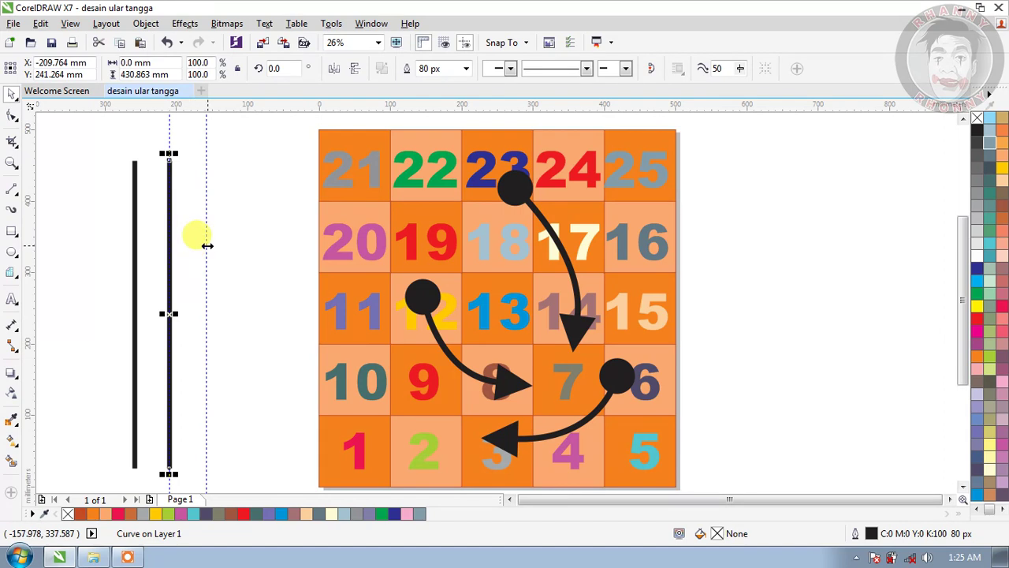
Step: Delete both vertical guidelines beside the board
{"action": "left_click", "coordinate": [207, 245]}
{"action": "key", "text": "Delete"}
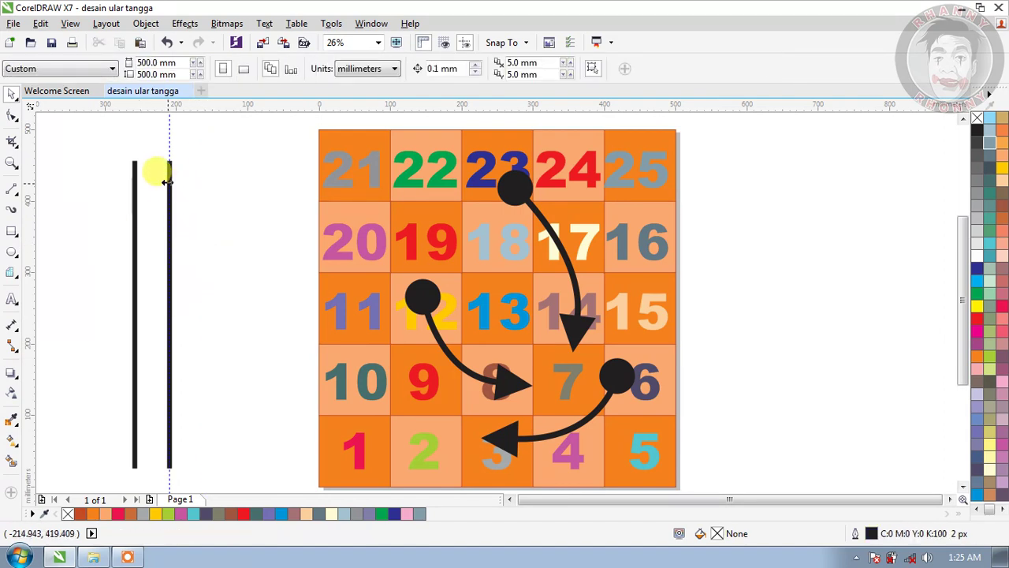
{"action": "left_click", "coordinate": [168, 140]}
{"action": "key", "text": "Delete"}
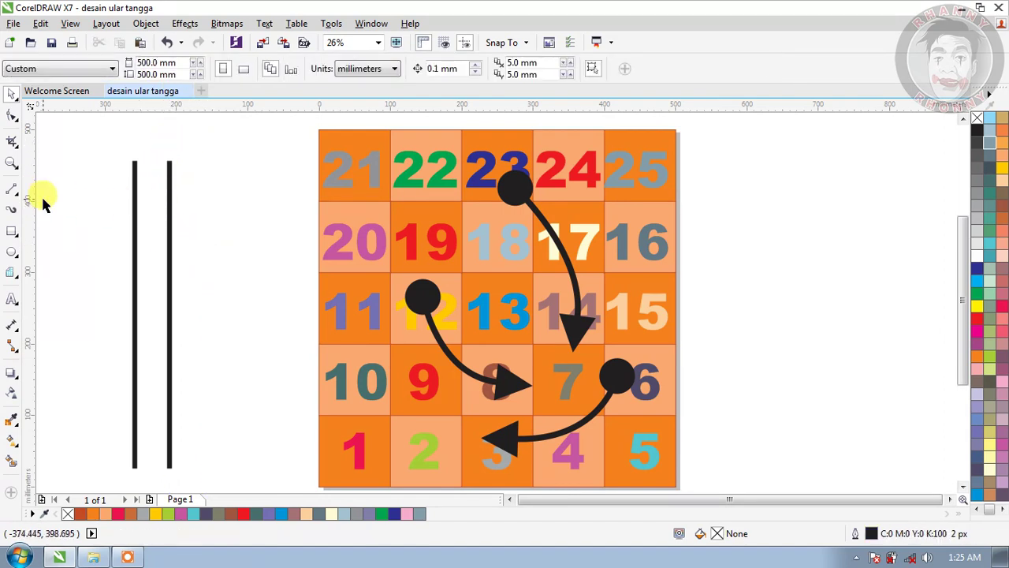
Step: Draw a horizontal rung about 49 mm long between the two rails near their upper ends, with an 80 px outline
{"action": "left_click", "coordinate": [13, 189]}
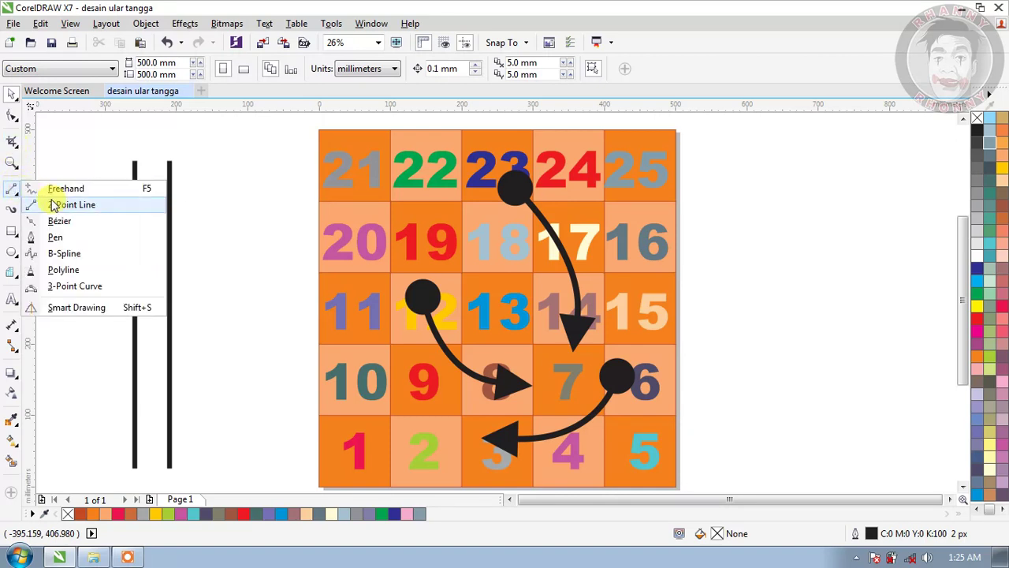
{"action": "left_click", "coordinate": [59, 203]}
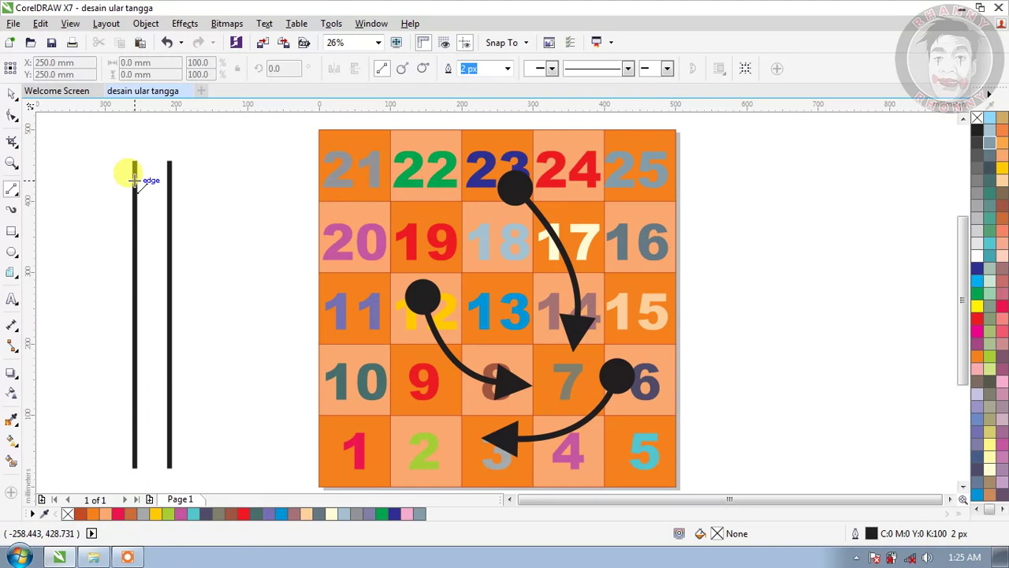
{"action": "left_click_drag", "start_coordinate": [134, 180], "coordinate": [168, 180]}
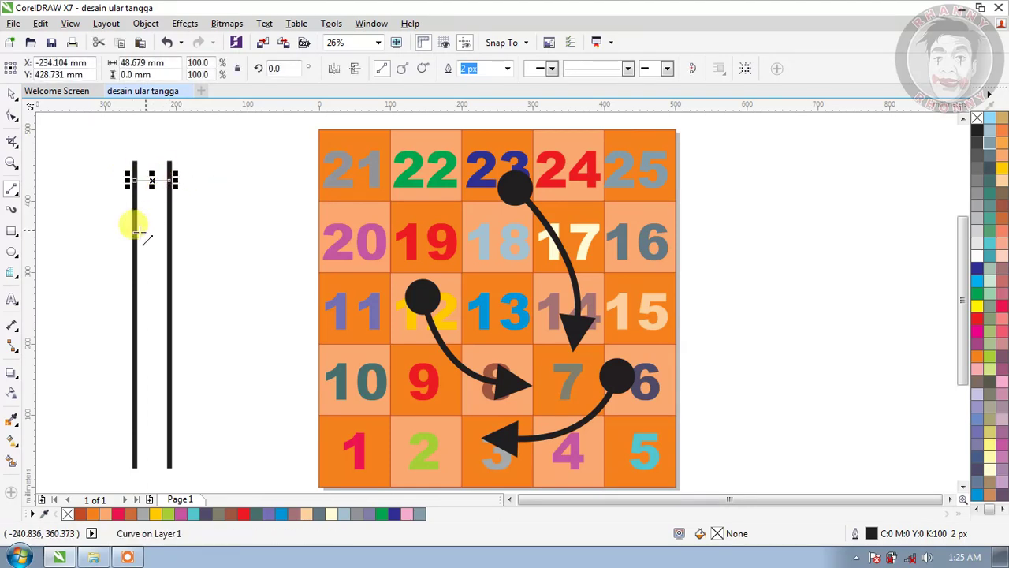
{"action": "left_click", "coordinate": [11, 94]}
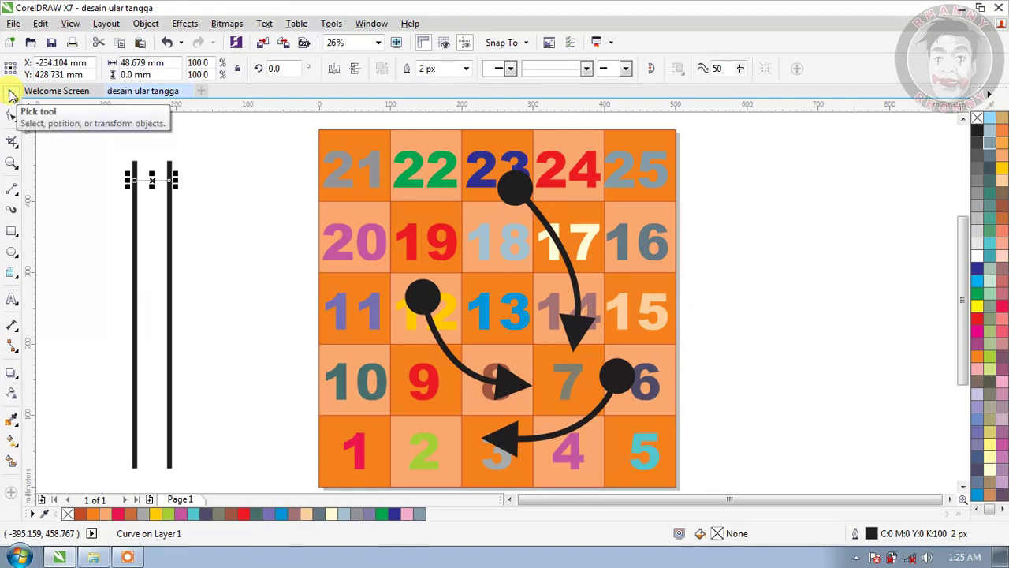
{"action": "left_click", "coordinate": [426, 69]}
{"action": "left_click_drag", "start_coordinate": [425, 69], "coordinate": [400, 72]}
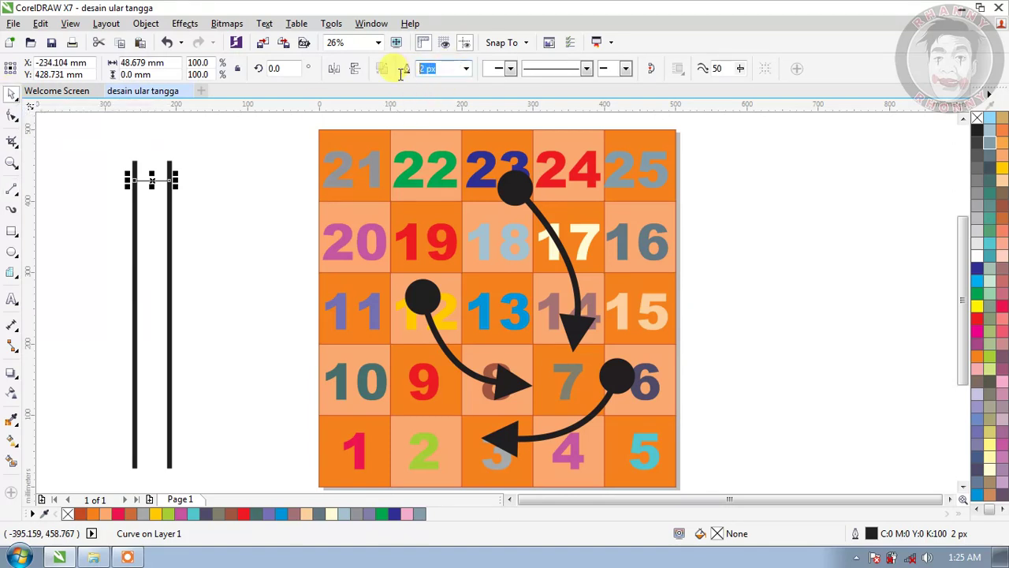
{"action": "type", "text": "80"}
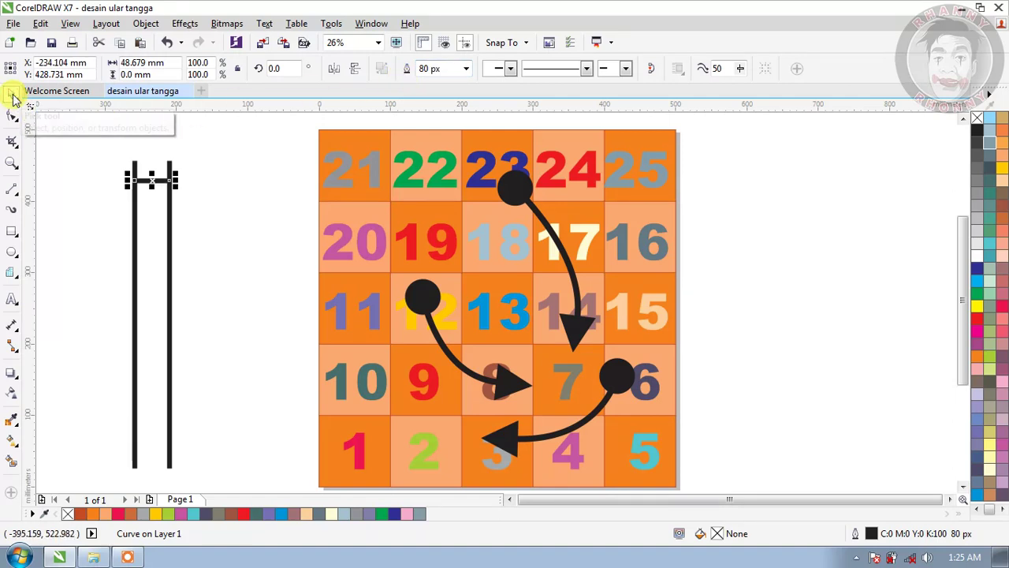
Step: Duplicate the rung and place the copy straight below, near the lower ends of the rails
{"action": "key", "text": "ctrl+c"}
{"action": "key", "text": "ctrl+v"}
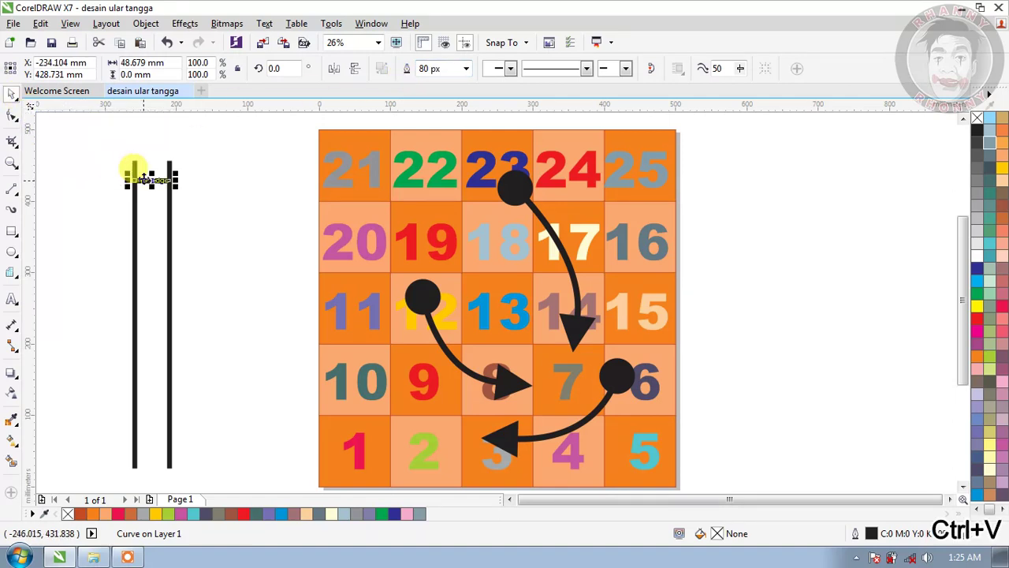
{"action": "left_click_drag", "start_coordinate": [146, 180], "coordinate": [144, 448]}
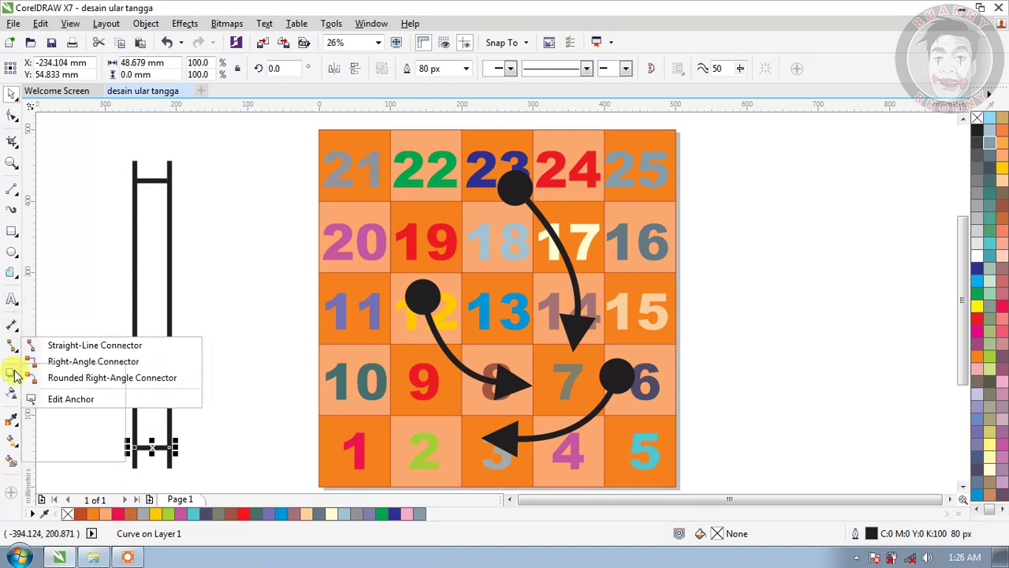
Step: Blend the upper rung into the lower rung with 14 intermediate steps
{"action": "left_click", "coordinate": [12, 377]}
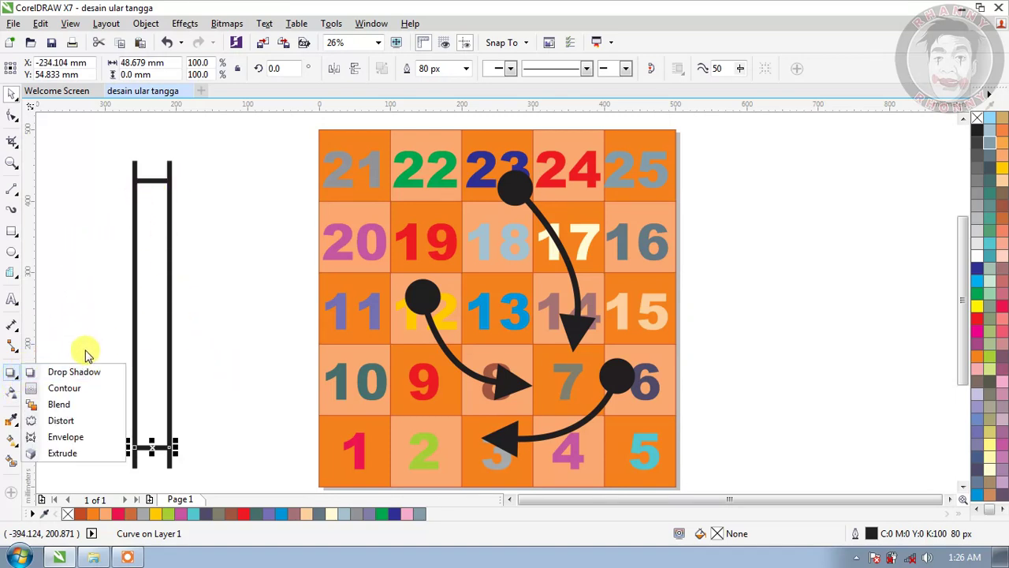
{"action": "left_click", "coordinate": [67, 405]}
{"action": "left_click_drag", "start_coordinate": [151, 181], "coordinate": [152, 446]}
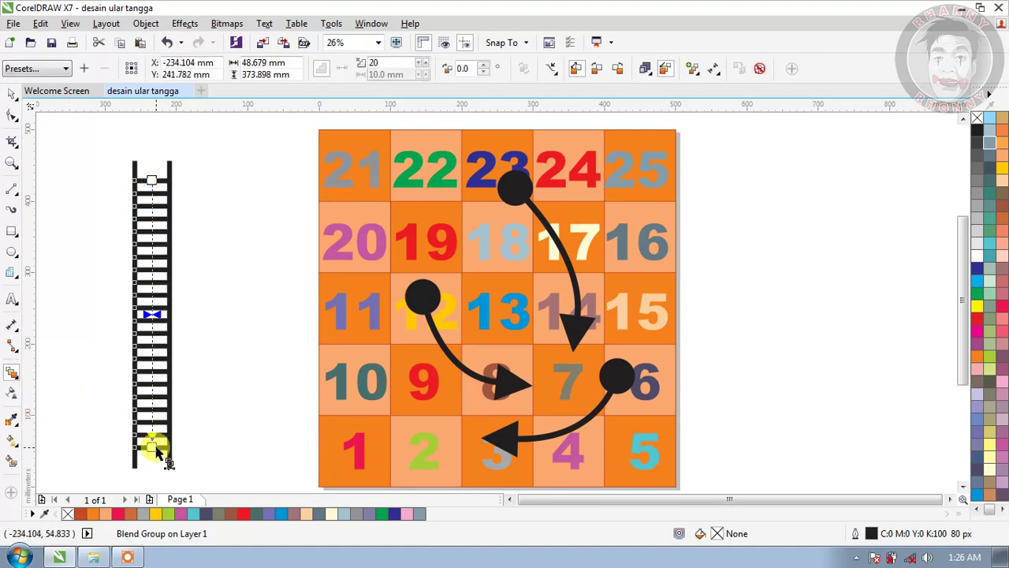
{"action": "left_click", "coordinate": [421, 69]}
{"action": "left_click", "coordinate": [421, 69]}
{"action": "left_click", "coordinate": [421, 69]}
{"action": "left_click", "coordinate": [421, 70]}
{"action": "left_click", "coordinate": [421, 69]}
{"action": "left_click", "coordinate": [421, 69]}
{"action": "left_click", "coordinate": [12, 93]}
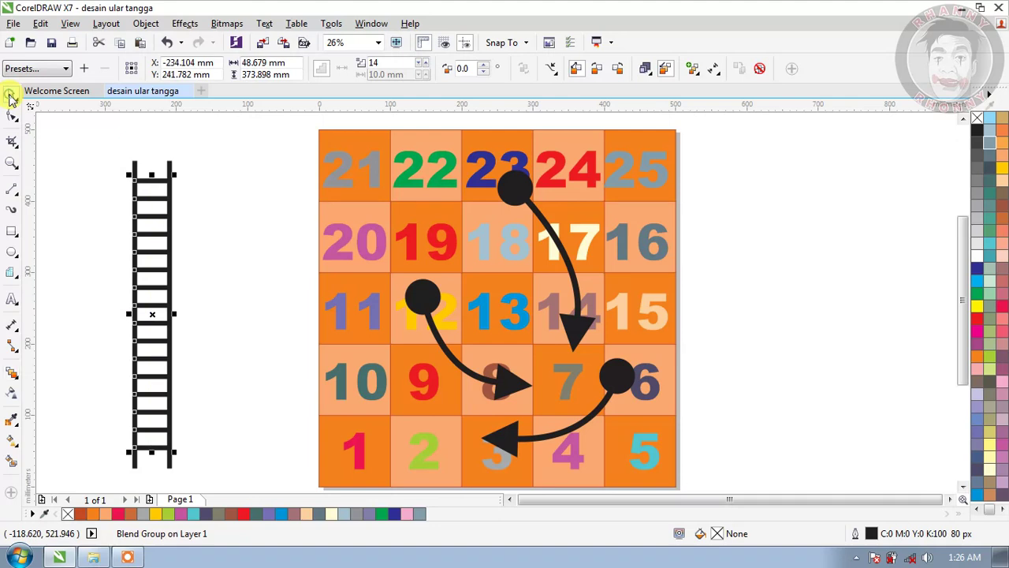
Step: Copy the complete ladder, both rails and all rungs, and paste the copy in place
{"action": "left_click", "coordinate": [226, 183]}
{"action": "left_click_drag", "start_coordinate": [63, 136], "coordinate": [208, 475]}
{"action": "key", "text": "ctrl+c"}
{"action": "key", "text": "ctrl+v"}
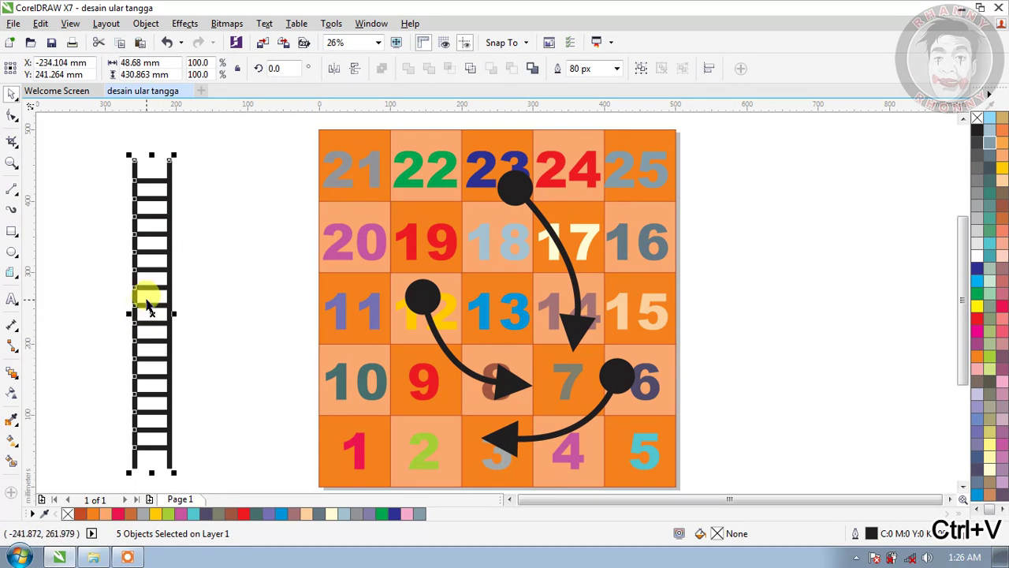
Step: Try to move the copied ladder's blended rungs sideways towards the board, and undo the move
{"action": "left_click", "coordinate": [150, 310]}
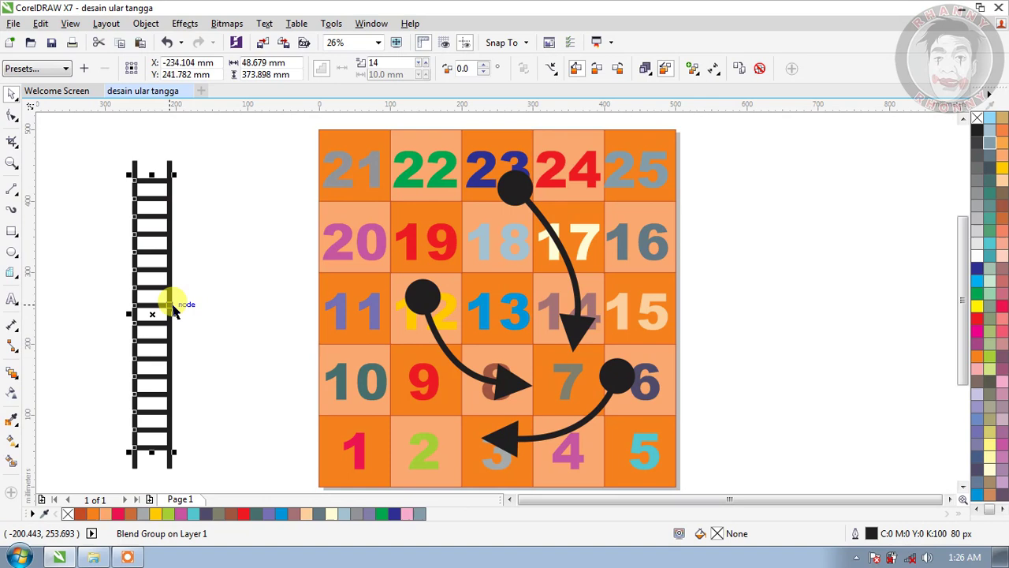
{"action": "left_click_drag", "start_coordinate": [165, 300], "coordinate": [231, 306]}
{"action": "key", "text": "ctrl+z"}
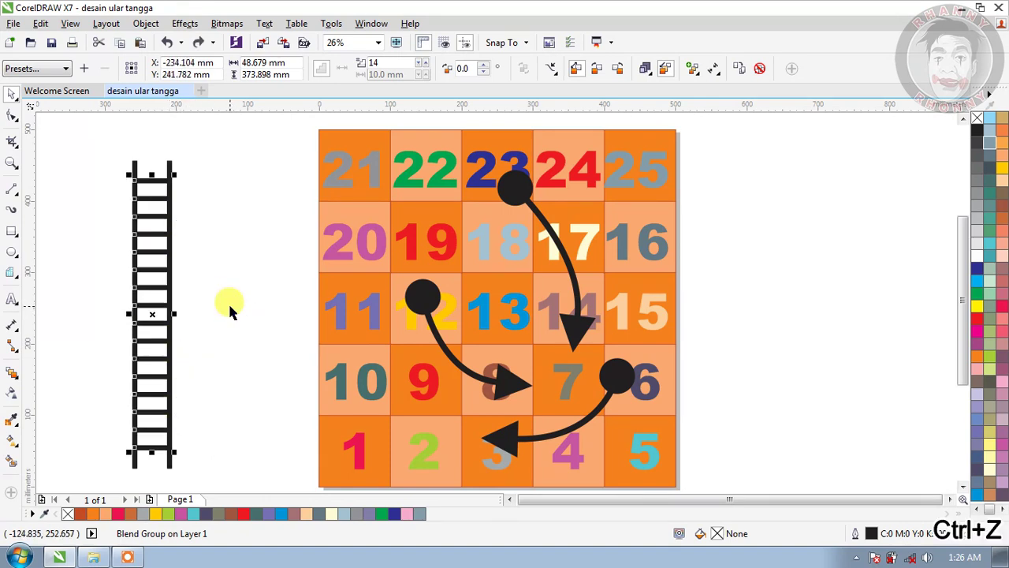
Step: Group the ladder's rails and rungs, and move the grouped ladder farther away from the board
{"action": "left_click", "coordinate": [213, 196]}
{"action": "left_click_drag", "start_coordinate": [93, 153], "coordinate": [218, 473]}
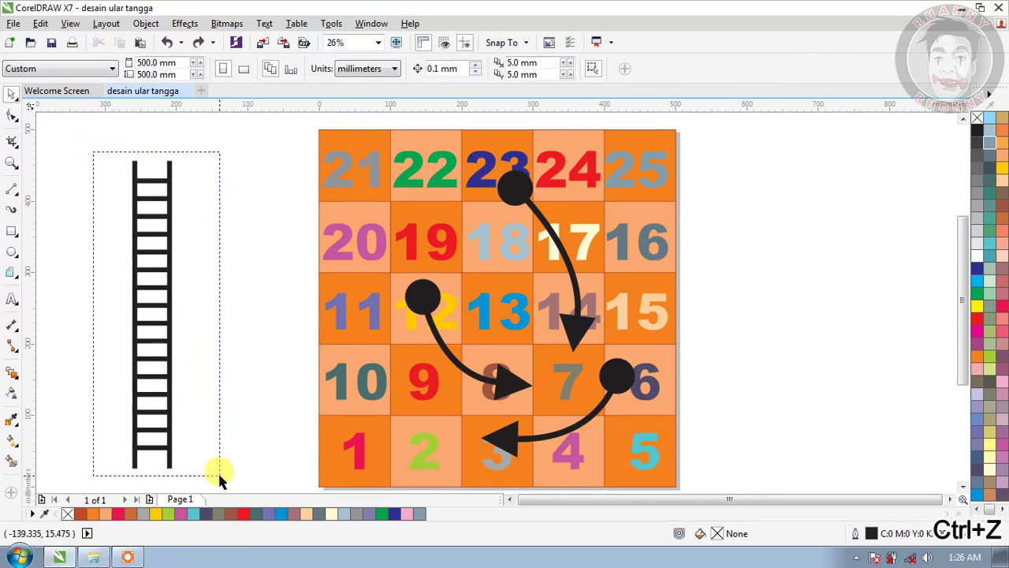
{"action": "right_click", "coordinate": [168, 328]}
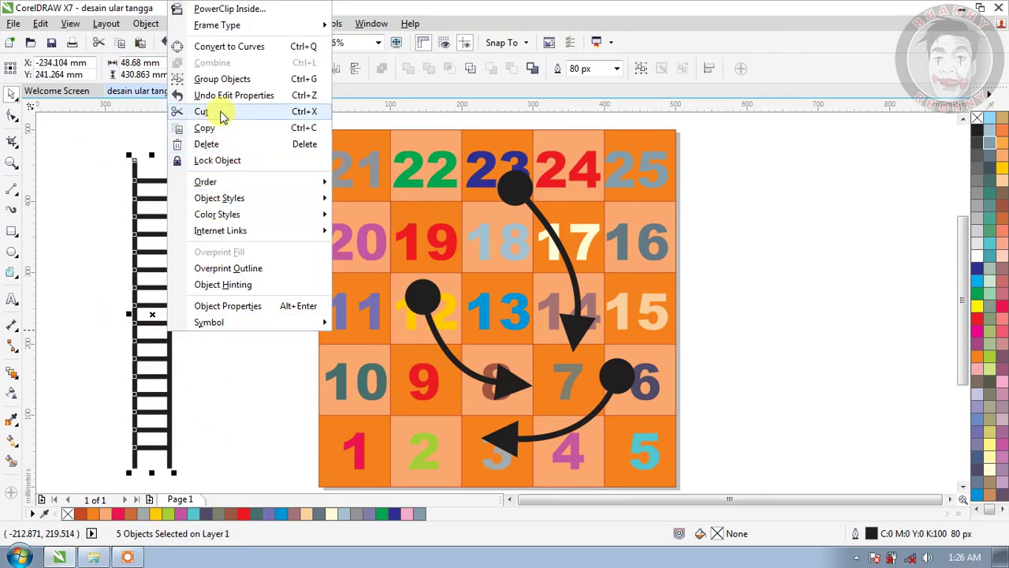
{"action": "left_click", "coordinate": [217, 79]}
{"action": "left_click", "coordinate": [186, 301]}
{"action": "left_click_drag", "start_coordinate": [168, 308], "coordinate": [113, 282]}
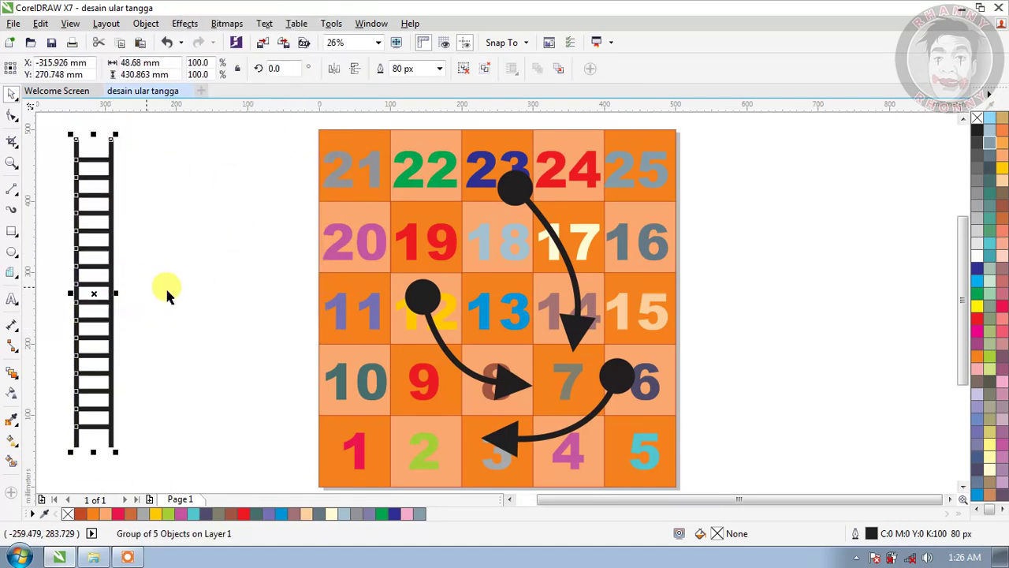
{"action": "left_click", "coordinate": [202, 292]}
Step: Duplicate the grouped ladder, place the copy on the opposite side of the board, and shorten it to about 268 mm high
{"action": "left_click", "coordinate": [114, 292]}
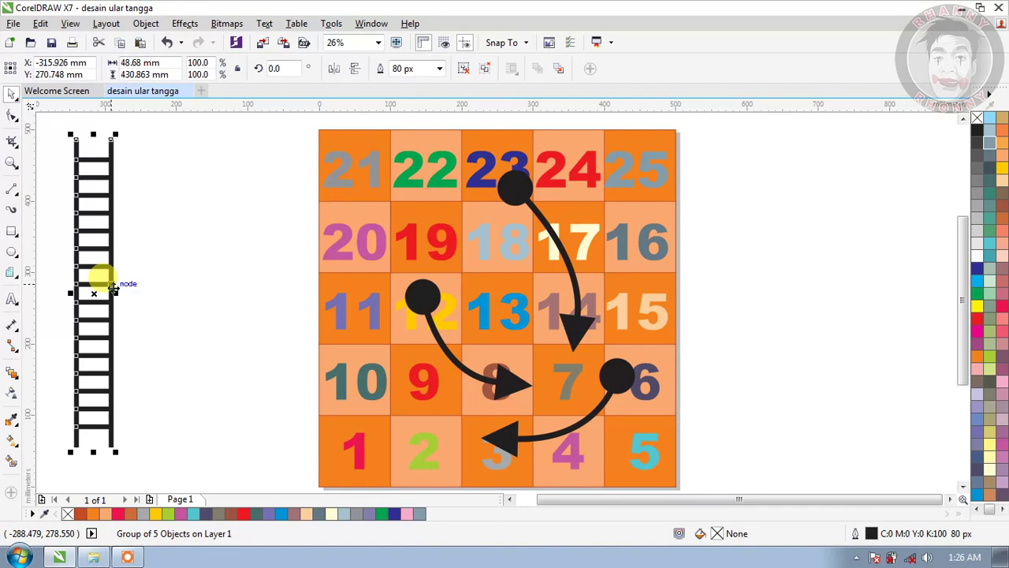
{"action": "key", "text": "ctrl+c"}
{"action": "key", "text": "ctrl+v"}
{"action": "left_click_drag", "start_coordinate": [111, 291], "coordinate": [767, 300]}
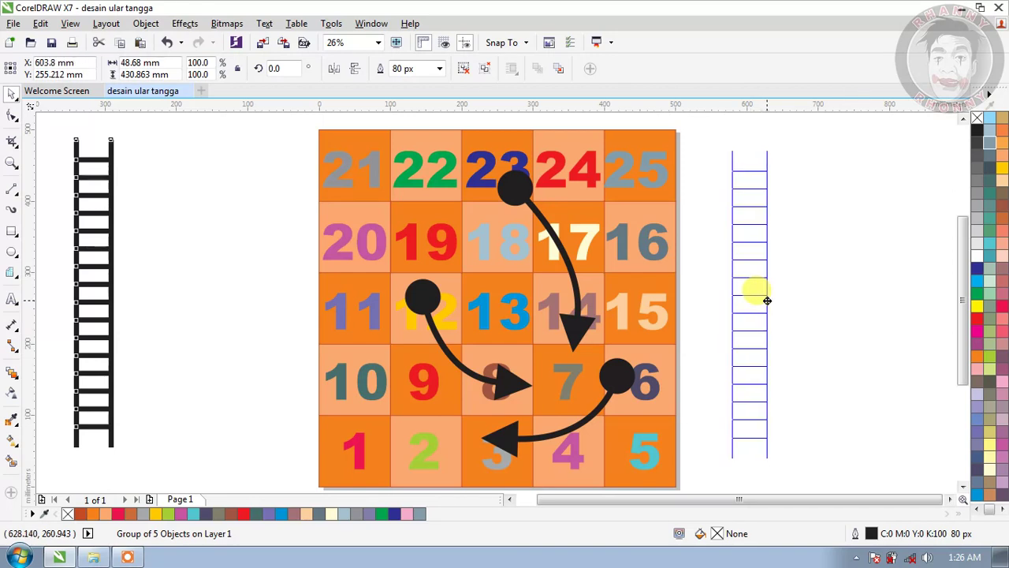
{"action": "left_click_drag", "start_coordinate": [768, 300], "coordinate": [767, 301]}
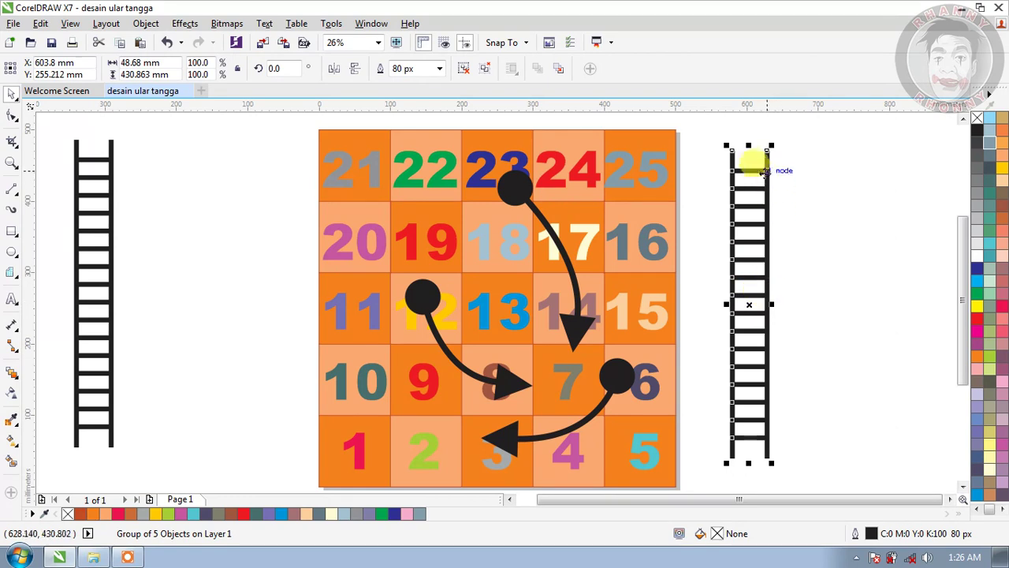
{"action": "left_click_drag", "start_coordinate": [752, 148], "coordinate": [753, 262]}
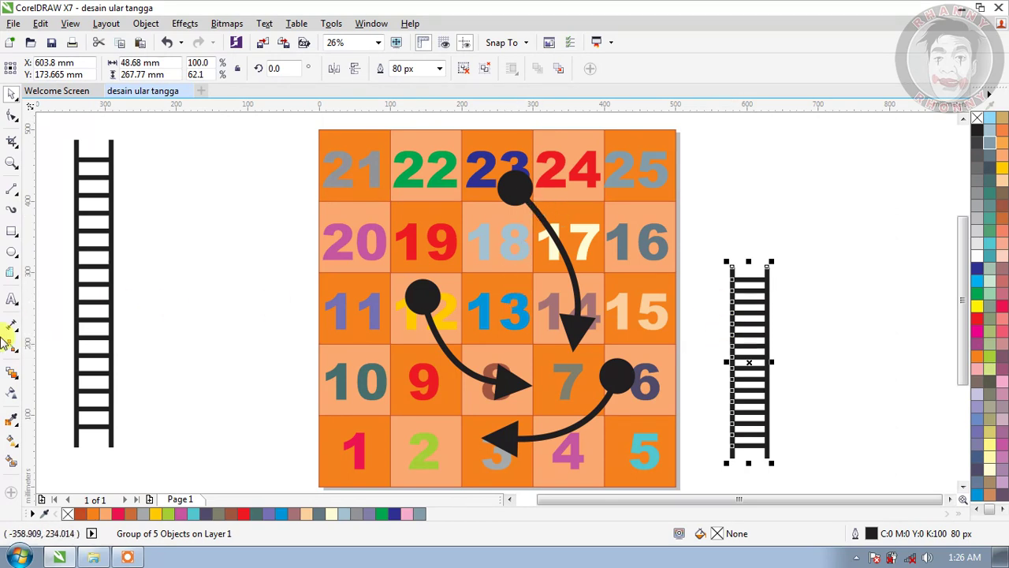
Step: Ungroup the shortened ladder into its rails and blended rungs
{"action": "left_click", "coordinate": [12, 374]}
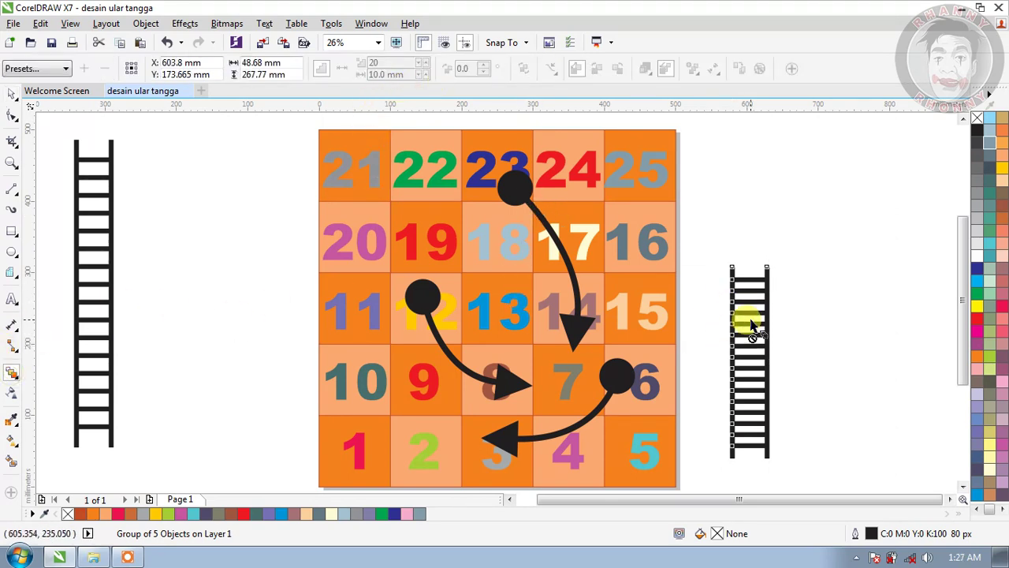
{"action": "left_click_drag", "start_coordinate": [757, 343], "coordinate": [757, 286]}
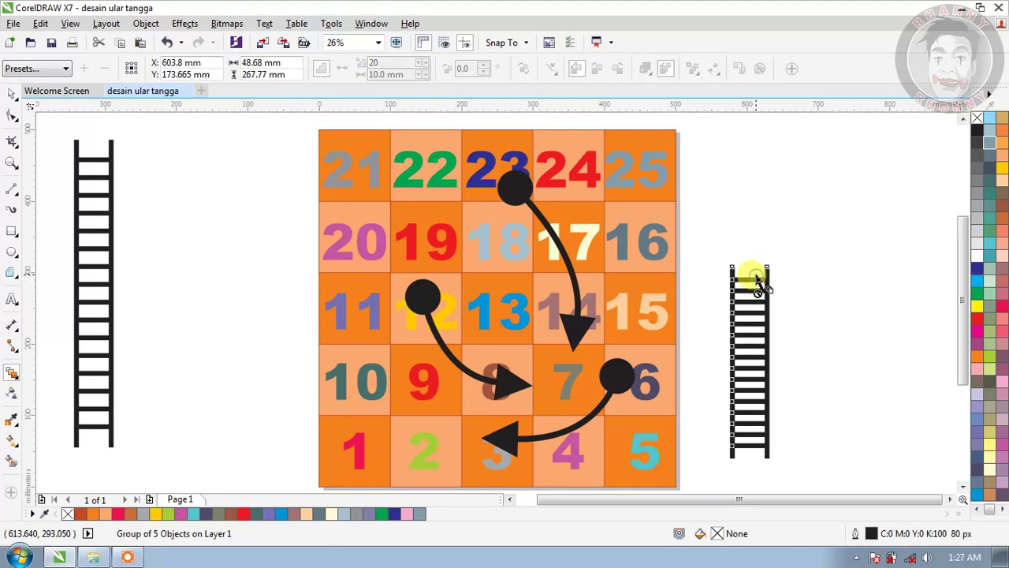
{"action": "right_click", "coordinate": [737, 299]}
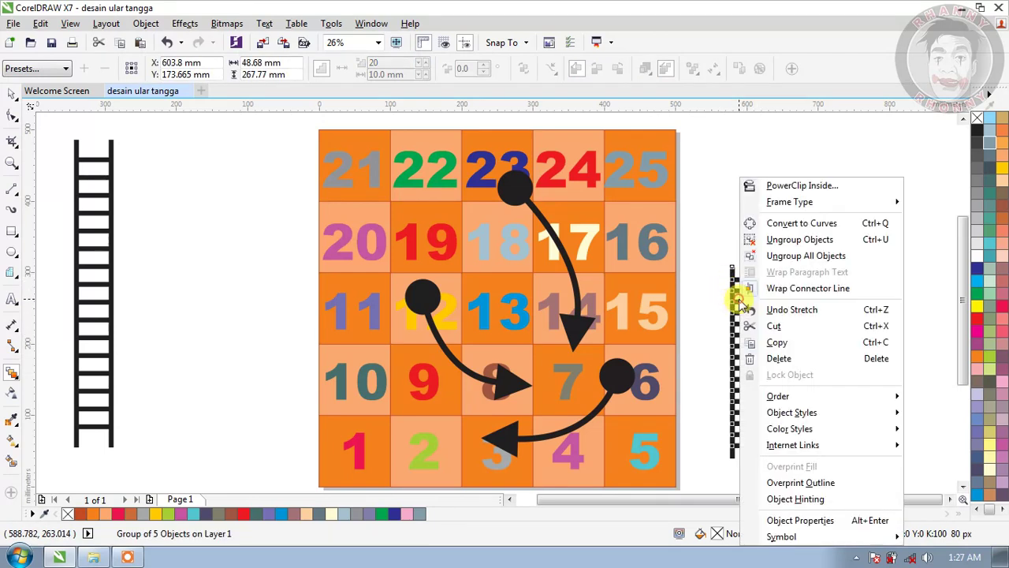
{"action": "left_click", "coordinate": [789, 239]}
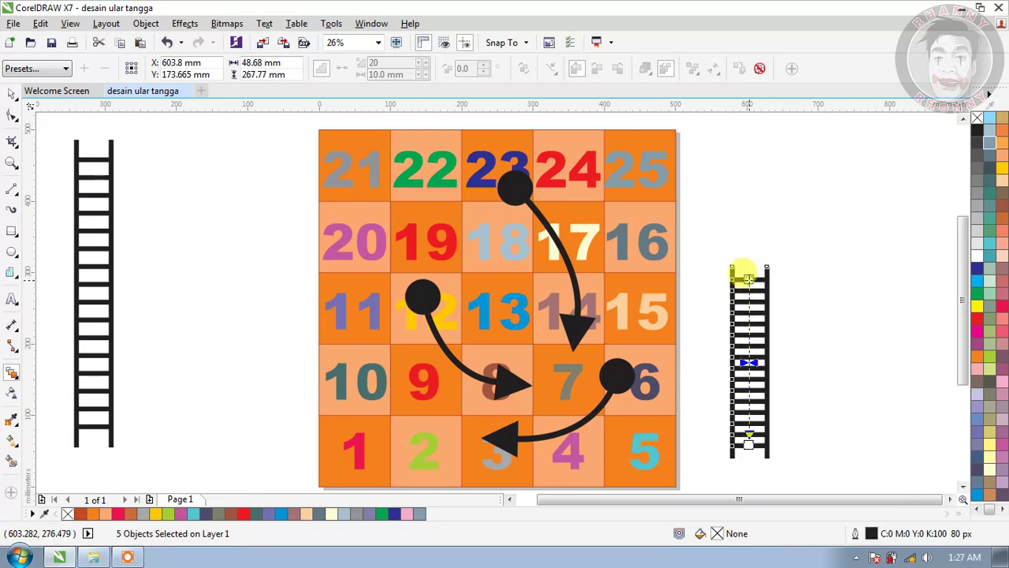
Step: Set the shortened ladder's rung blend to 8 steps
{"action": "left_click", "coordinate": [775, 381]}
{"action": "left_click", "coordinate": [758, 407]}
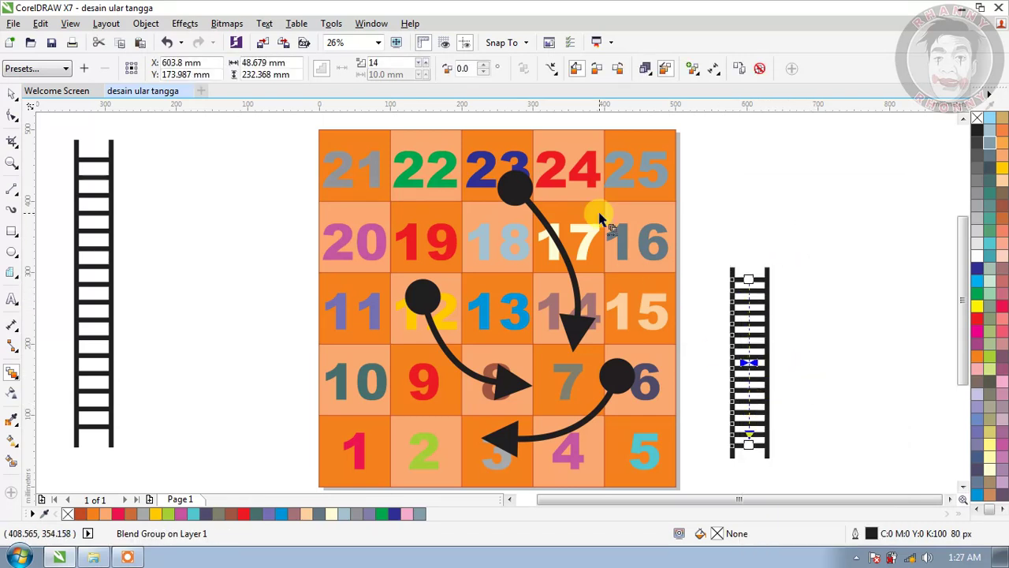
{"action": "left_click", "coordinate": [422, 71]}
{"action": "left_click", "coordinate": [421, 71]}
{"action": "left_click", "coordinate": [422, 71]}
{"action": "left_click", "coordinate": [422, 71]}
{"action": "left_click", "coordinate": [422, 71]}
{"action": "left_click", "coordinate": [421, 71]}
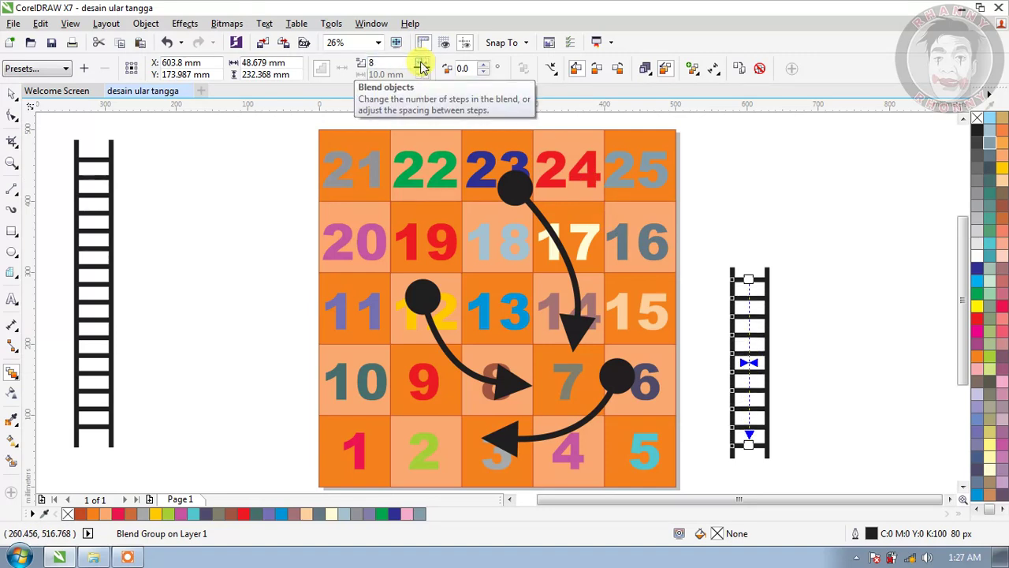
Step: Try to rotate the shortened ladder's blended rungs, and undo the rotation
{"action": "left_click", "coordinate": [12, 93]}
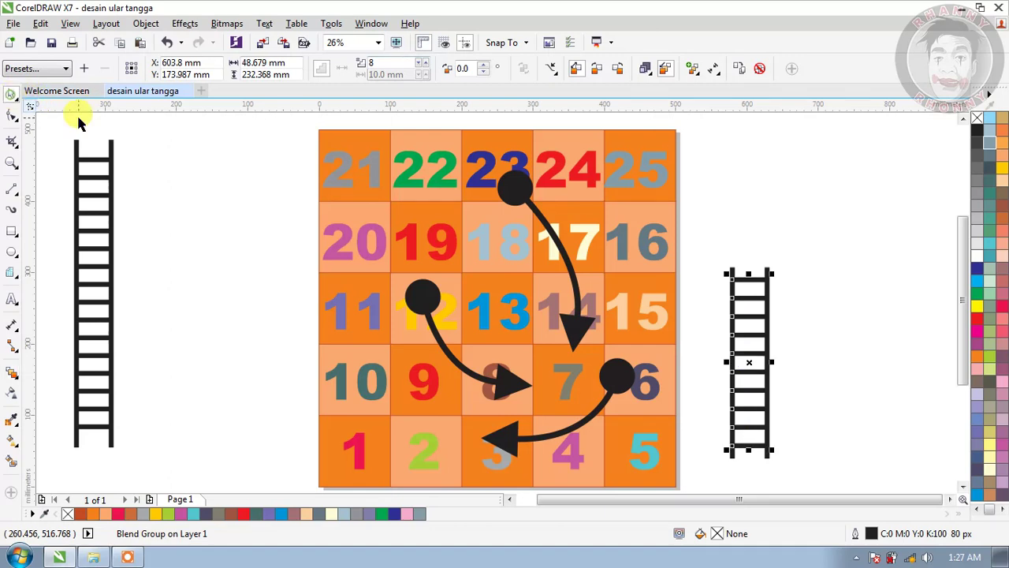
{"action": "left_click", "coordinate": [755, 351]}
{"action": "left_click_drag", "start_coordinate": [764, 263], "coordinate": [823, 290]}
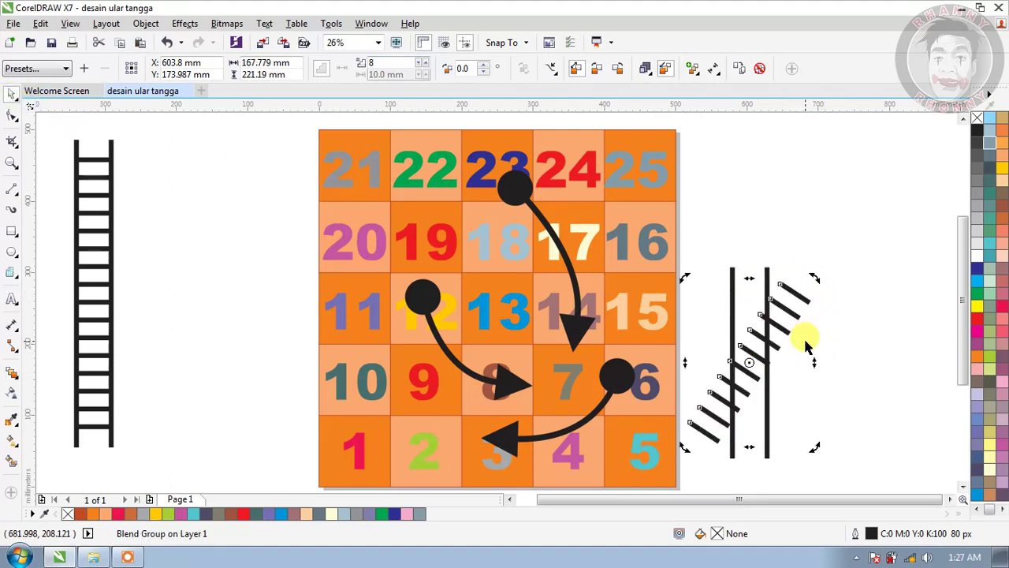
{"action": "key", "text": "ctrl+z"}
Step: Group the shortened ladder's rails and rungs into one object
{"action": "left_click", "coordinate": [820, 347]}
{"action": "left_click_drag", "start_coordinate": [700, 235], "coordinate": [827, 474]}
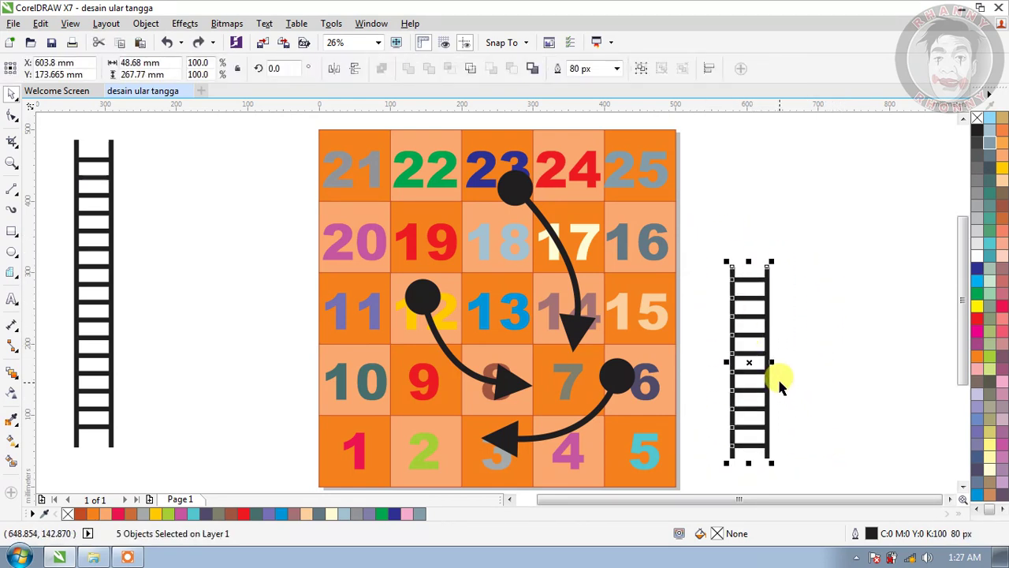
{"action": "right_click", "coordinate": [761, 355]}
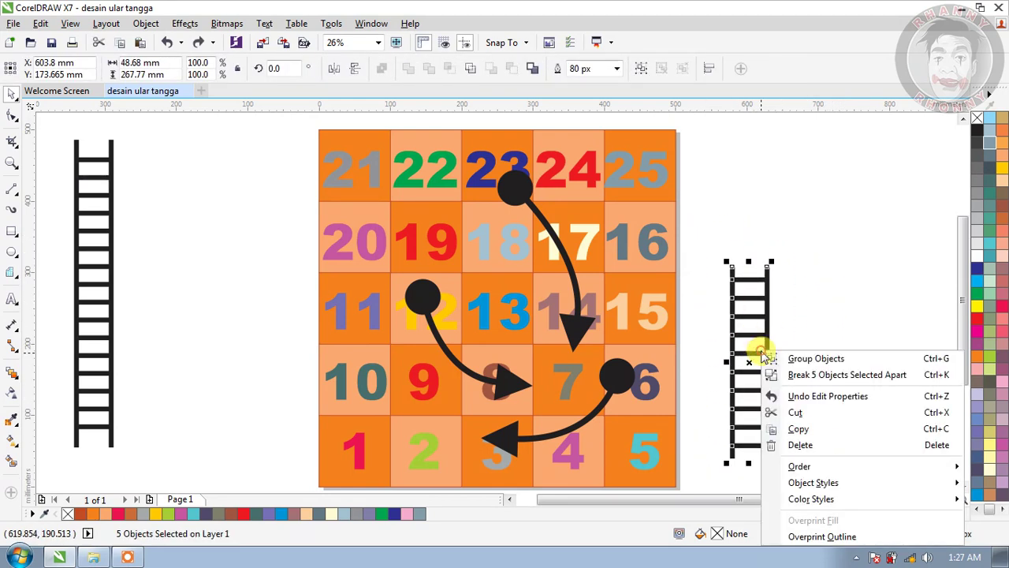
{"action": "left_click", "coordinate": [820, 359]}
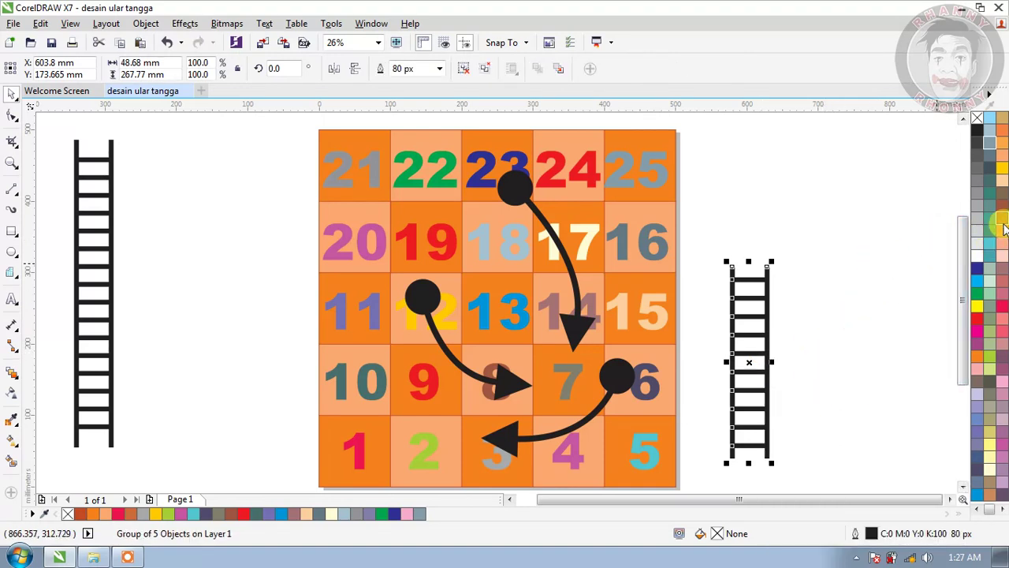
Step: Rotate the short ladder about 45.6° counterclockwise and place it on the board running from cell 21 to cell 13
{"action": "left_click", "coordinate": [759, 335]}
{"action": "left_click_drag", "start_coordinate": [759, 334], "coordinate": [833, 254]}
{"action": "left_click", "coordinate": [826, 211]}
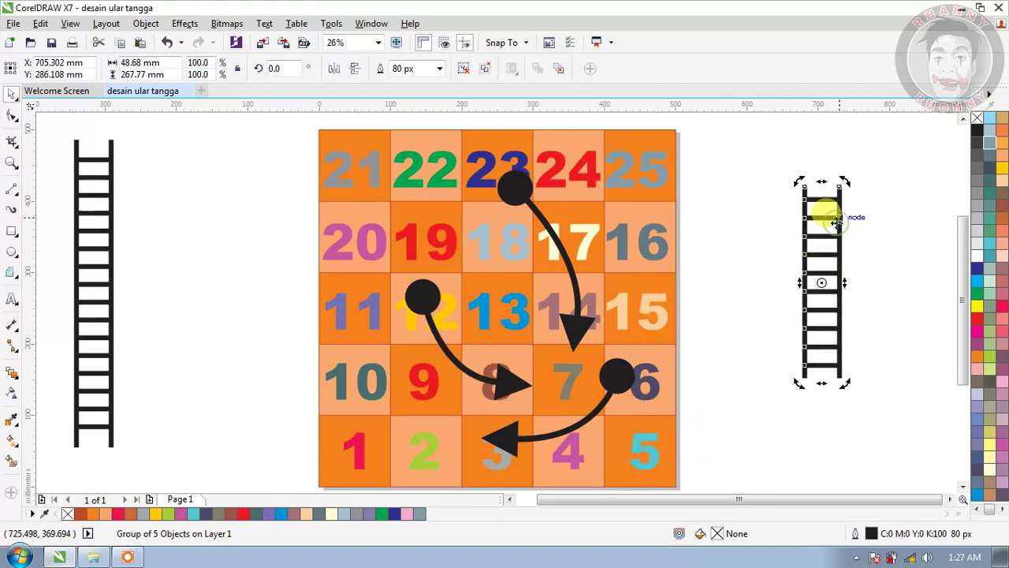
{"action": "left_click_drag", "start_coordinate": [845, 184], "coordinate": [774, 230]}
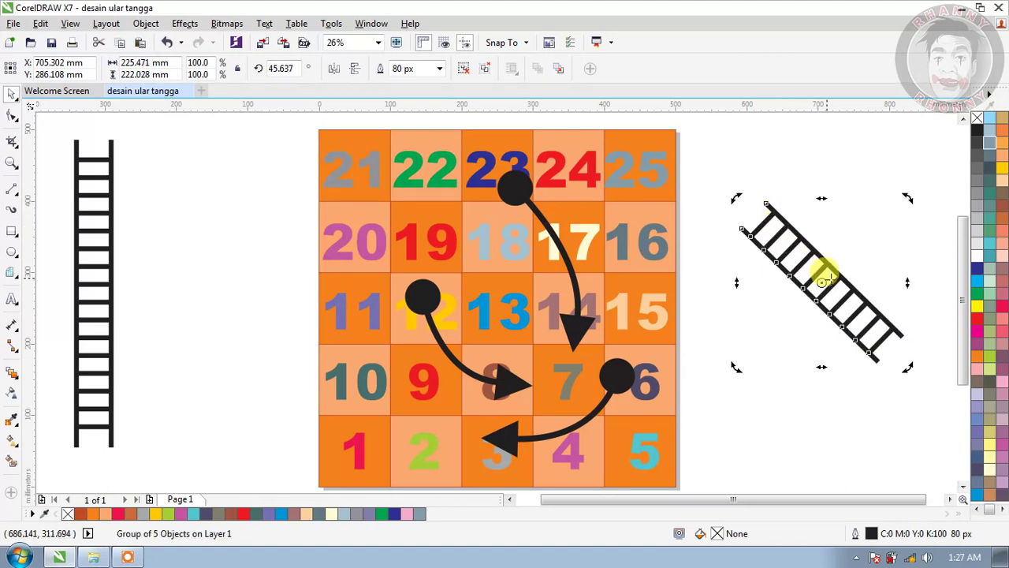
{"action": "left_click", "coordinate": [880, 239]}
{"action": "left_click_drag", "start_coordinate": [838, 290], "coordinate": [452, 240]}
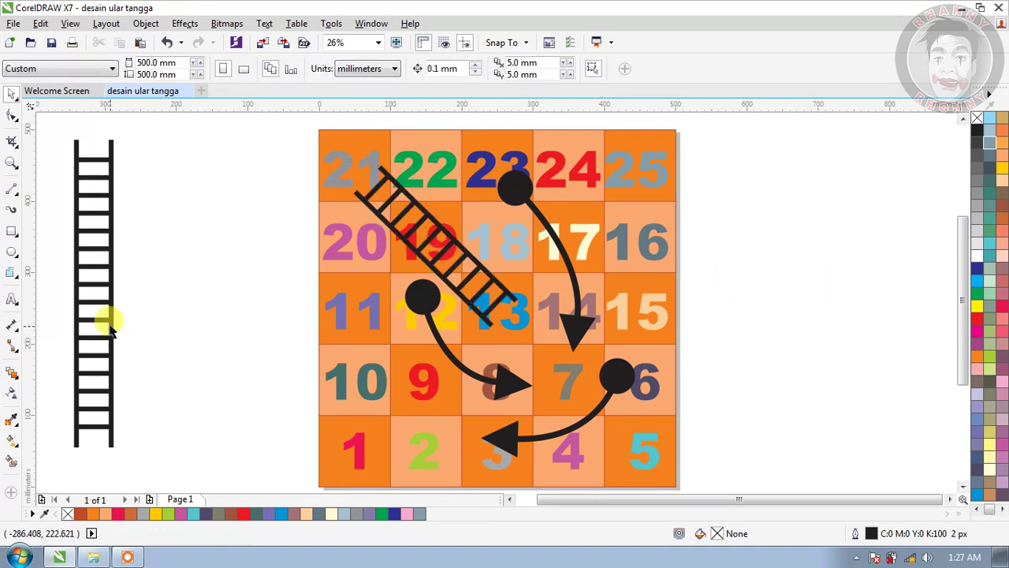
Step: Duplicate the tall ladder, place the copy on the opposite side of the board, and ungroup it
{"action": "left_click", "coordinate": [82, 161]}
{"action": "key", "text": "ctrl+c"}
{"action": "key", "text": "ctrl+v"}
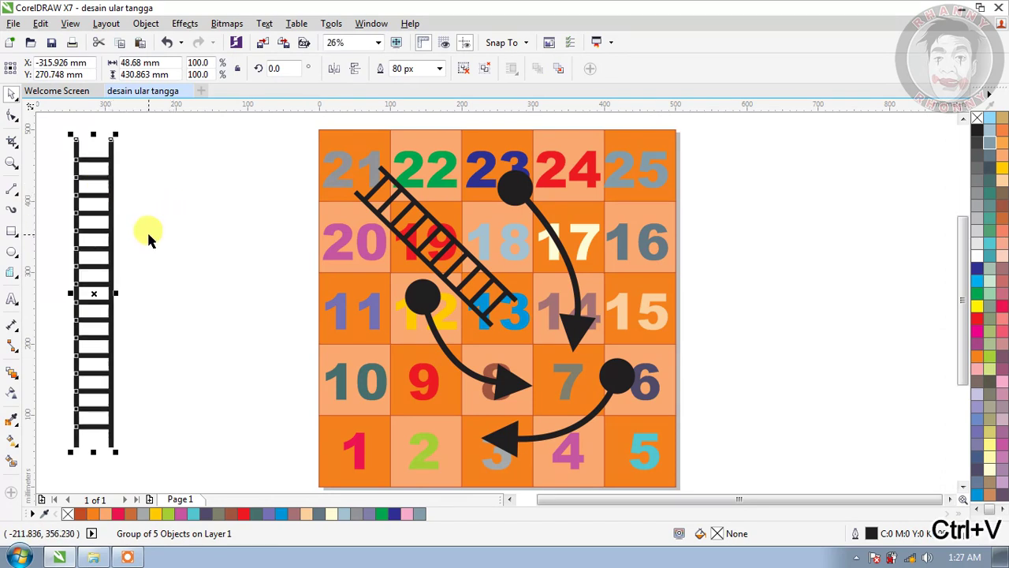
{"action": "left_click_drag", "start_coordinate": [110, 240], "coordinate": [824, 268]}
{"action": "right_click", "coordinate": [829, 272]}
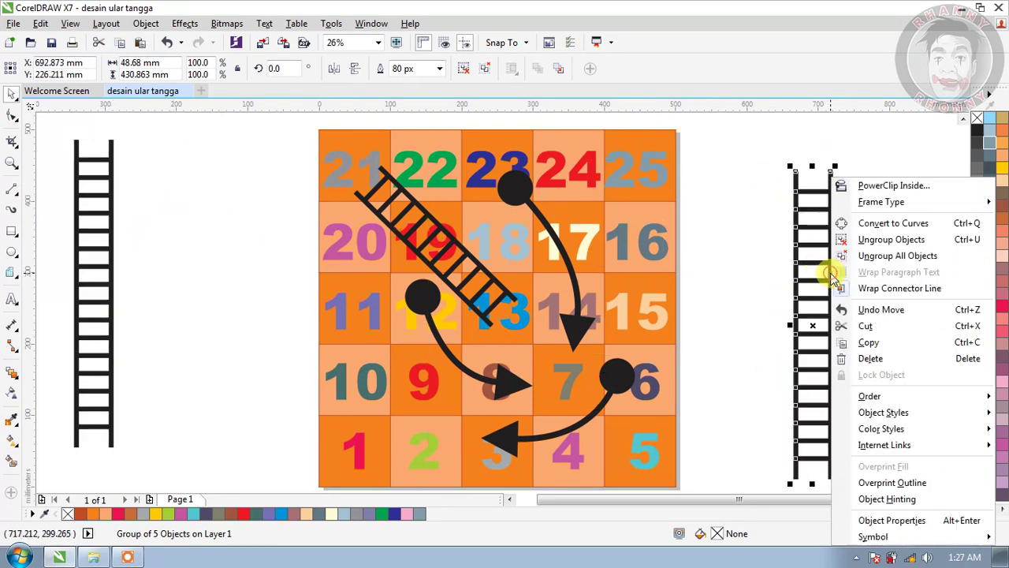
{"action": "left_click", "coordinate": [867, 240]}
{"action": "left_click", "coordinate": [849, 196]}
{"action": "left_click", "coordinate": [813, 189]}
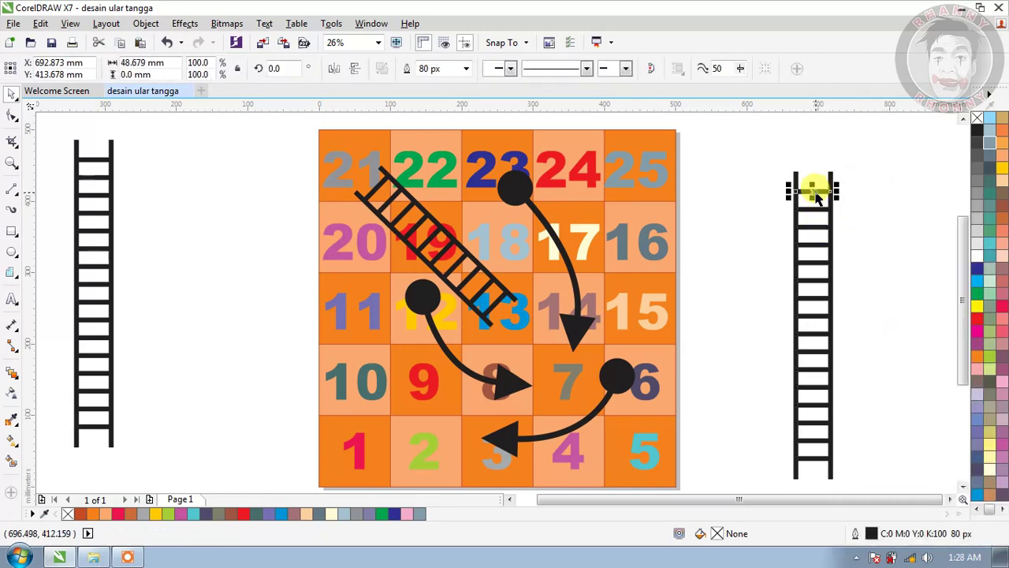
{"action": "left_click", "coordinate": [12, 367]}
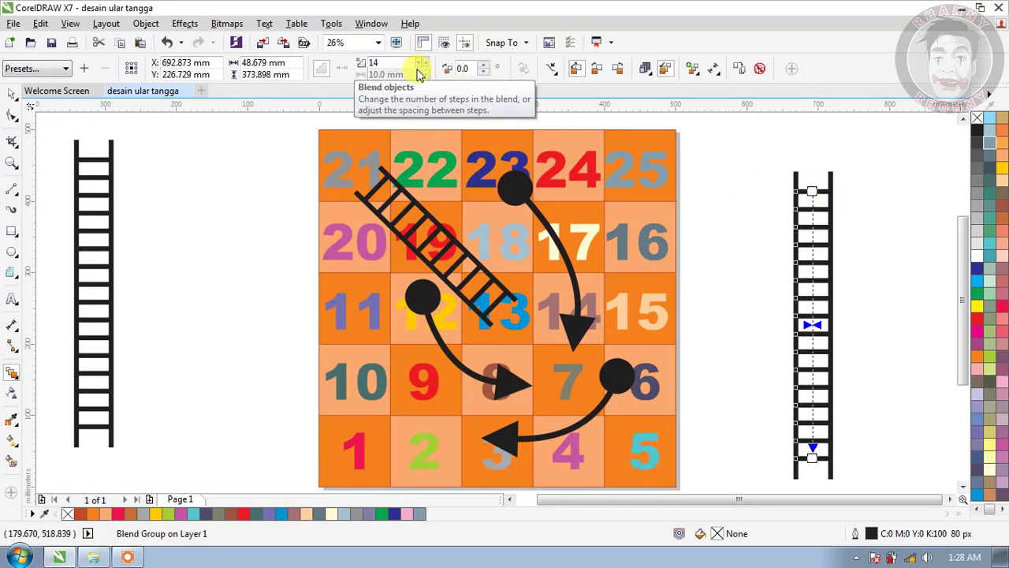
{"action": "left_click_drag", "start_coordinate": [829, 187], "coordinate": [654, 192]}
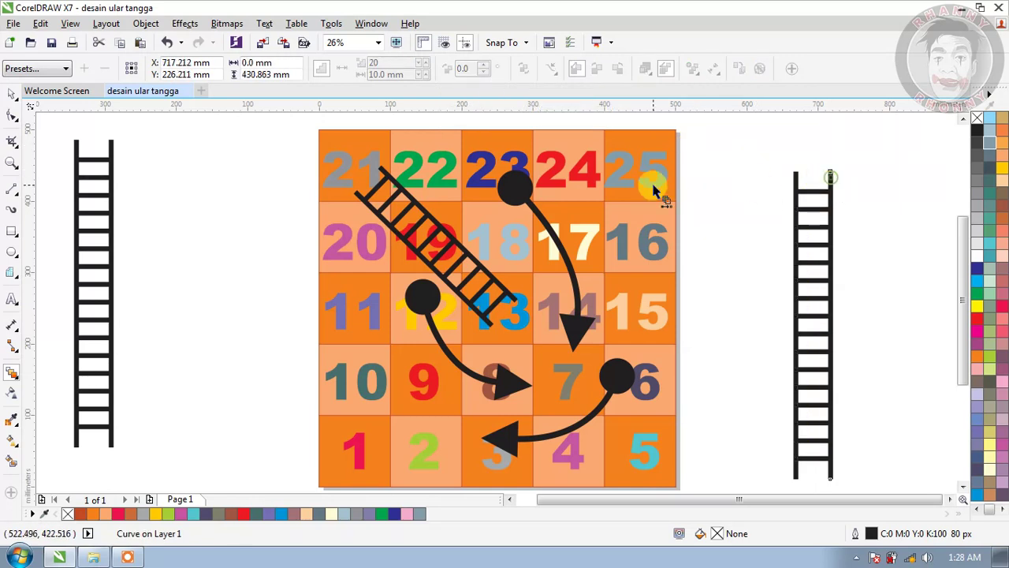
{"action": "left_click", "coordinate": [12, 93]}
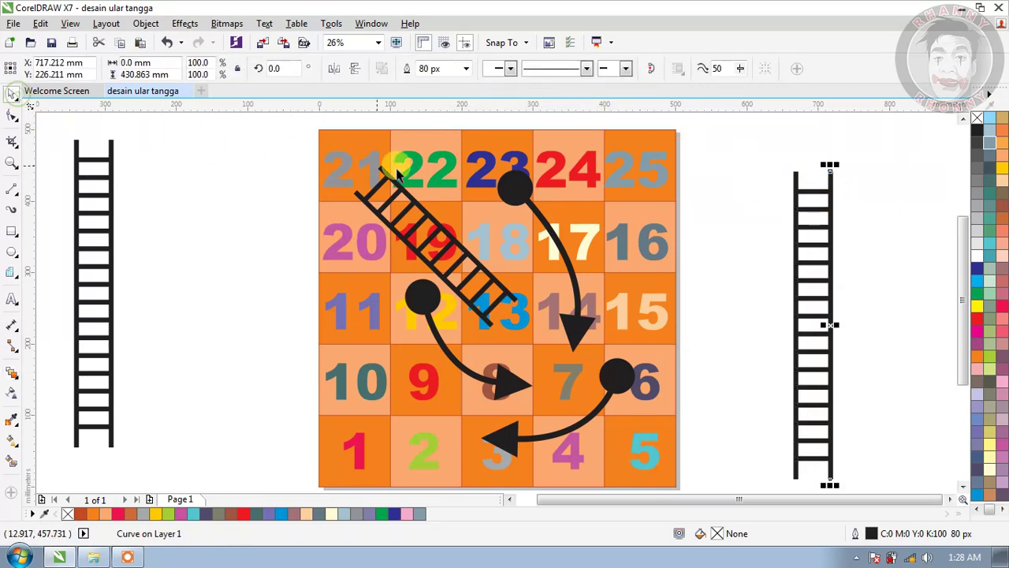
Step: Shorten all parts of the new ladder copy together to about 243 mm high
{"action": "left_click", "coordinate": [719, 196]}
{"action": "left_click_drag", "start_coordinate": [769, 152], "coordinate": [813, 297]}
{"action": "left_click_drag", "start_coordinate": [966, 293], "coordinate": [967, 271]}
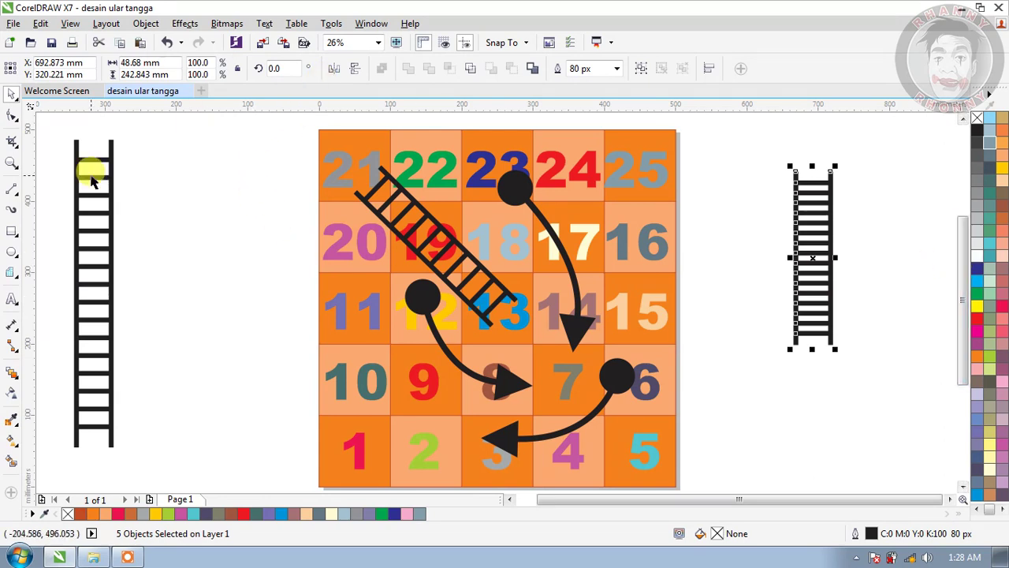
Step: Set the rung blend of the 243 mm high ladder to 7 steps
{"action": "left_click", "coordinate": [12, 377]}
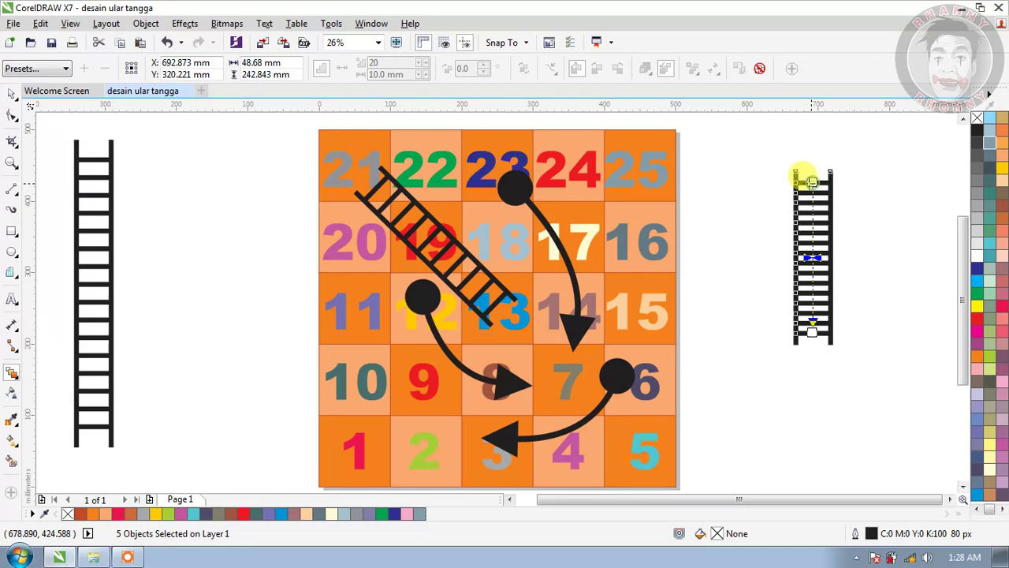
{"action": "left_click", "coordinate": [825, 334]}
{"action": "left_click_drag", "start_coordinate": [823, 337], "coordinate": [816, 189]}
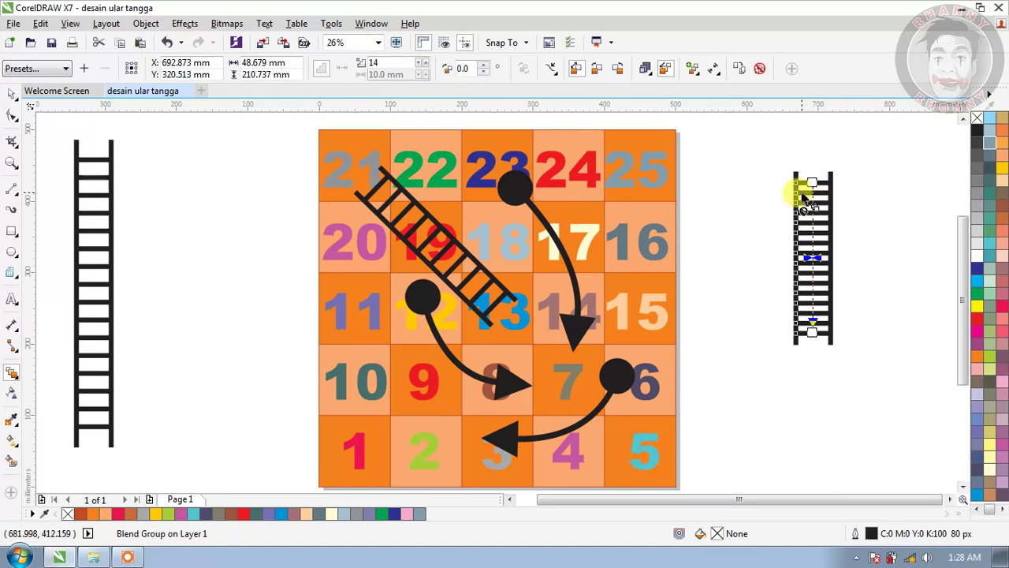
{"action": "left_click", "coordinate": [421, 69]}
{"action": "left_click", "coordinate": [420, 68]}
{"action": "left_click", "coordinate": [421, 69]}
{"action": "left_click", "coordinate": [421, 69]}
{"action": "left_click", "coordinate": [420, 69]}
{"action": "left_click", "coordinate": [420, 69]}
{"action": "left_click", "coordinate": [420, 68]}
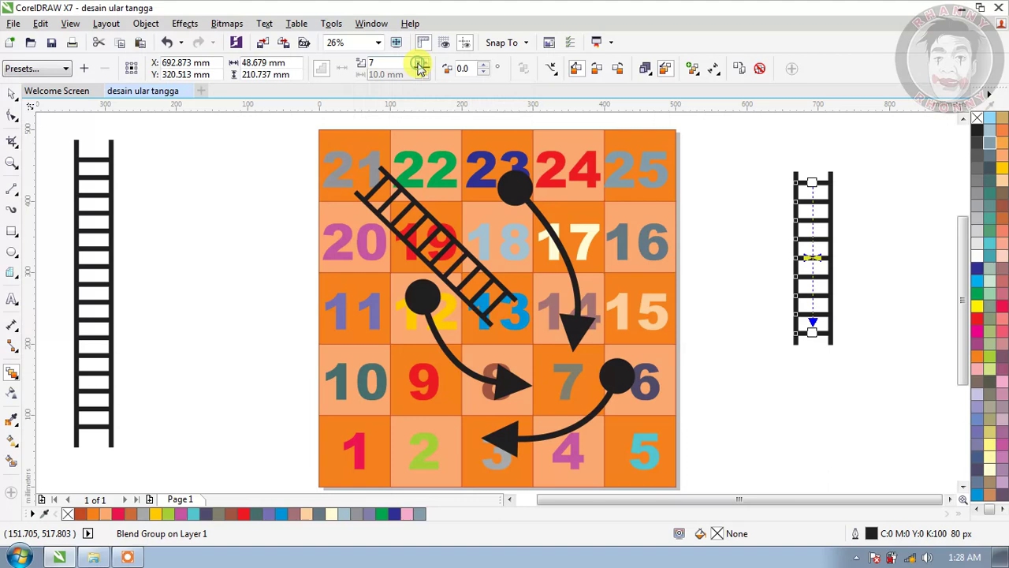
Step: Try to move the new ladder's blended rungs sideways towards the board, and undo the move
{"action": "left_click", "coordinate": [13, 96]}
{"action": "left_click_drag", "start_coordinate": [823, 261], "coordinate": [693, 275]}
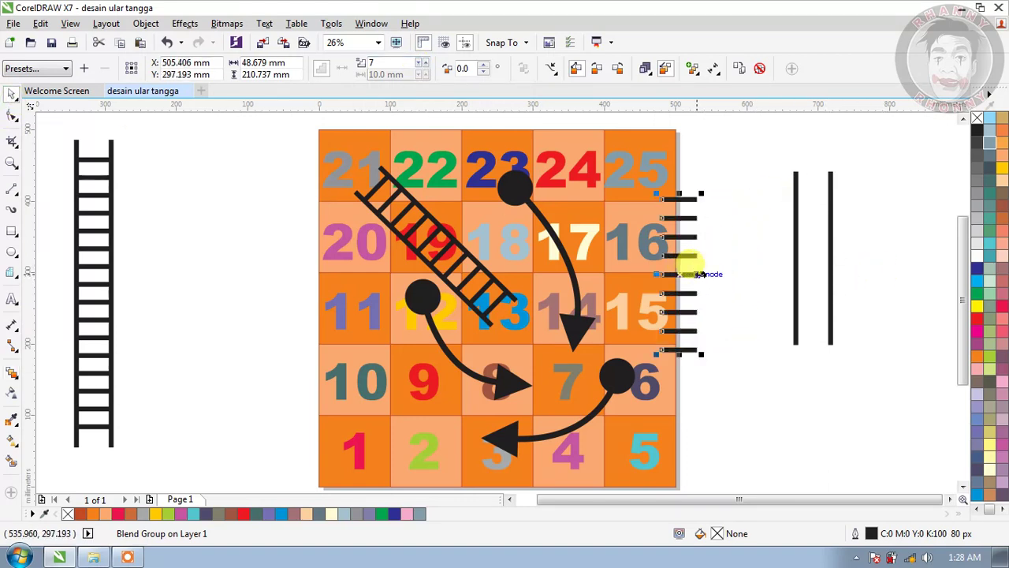
{"action": "key", "text": "ctrl+z"}
Step: Group the second shortened ladder's rails and rungs, and select the group
{"action": "left_click_drag", "start_coordinate": [768, 140], "coordinate": [873, 389]}
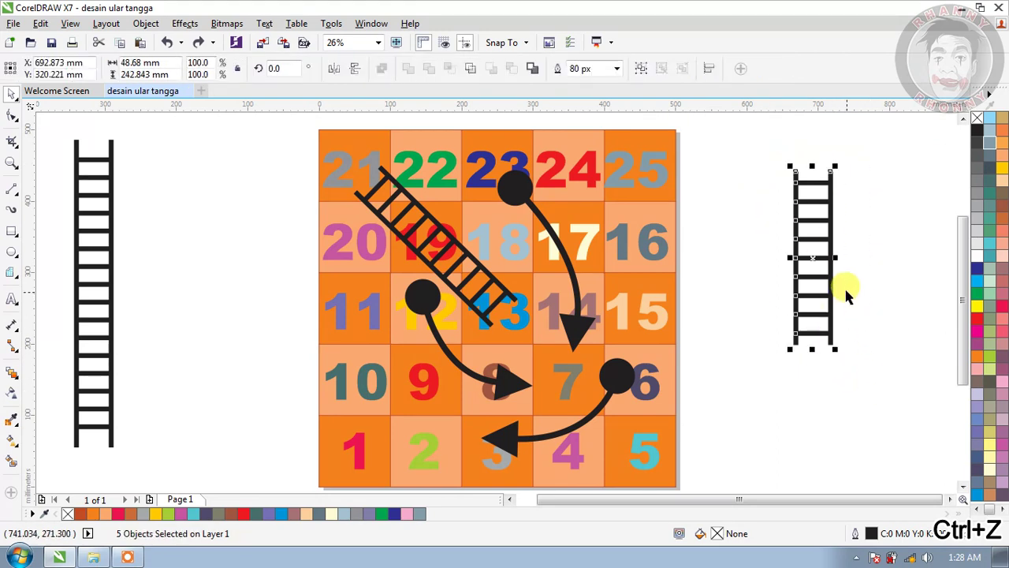
{"action": "right_click", "coordinate": [813, 258]}
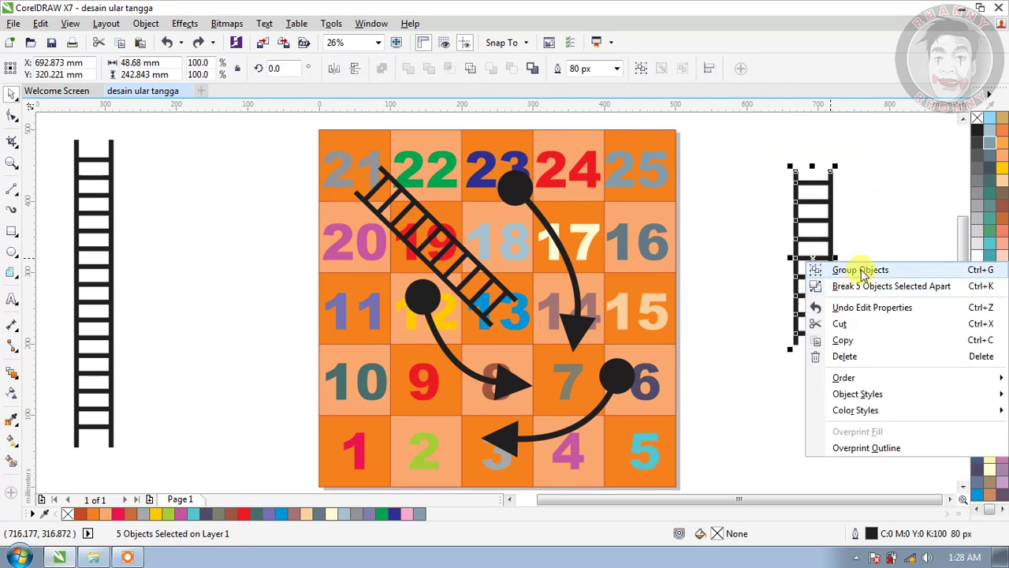
{"action": "left_click", "coordinate": [861, 272]}
{"action": "left_click", "coordinate": [878, 221]}
{"action": "left_click", "coordinate": [822, 254]}
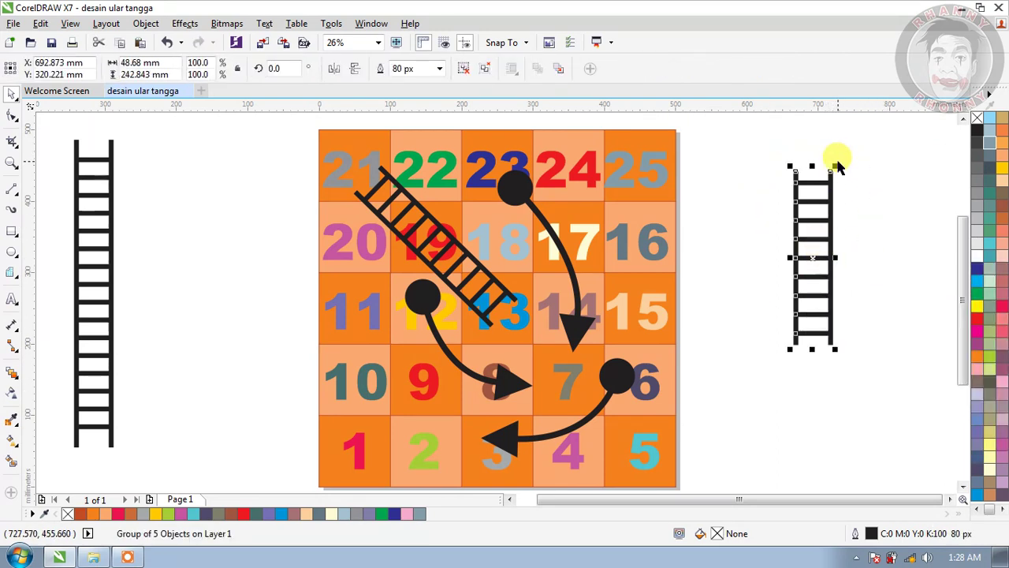
Step: Rotate the second ladder to about 198.8° and place it on the board between cells 24 and 15
{"action": "left_click", "coordinate": [808, 220]}
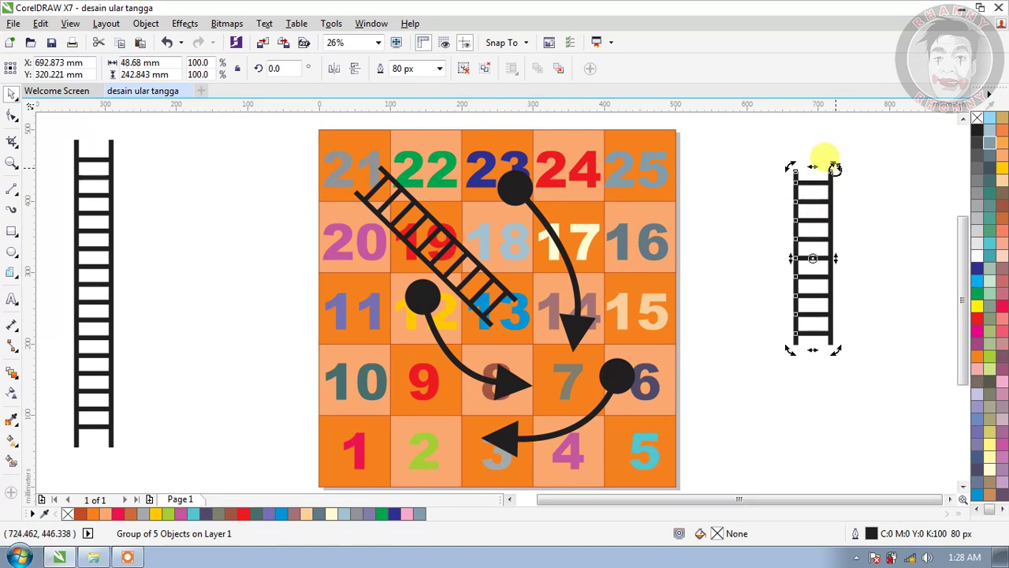
{"action": "left_click_drag", "start_coordinate": [836, 167], "coordinate": [770, 287]}
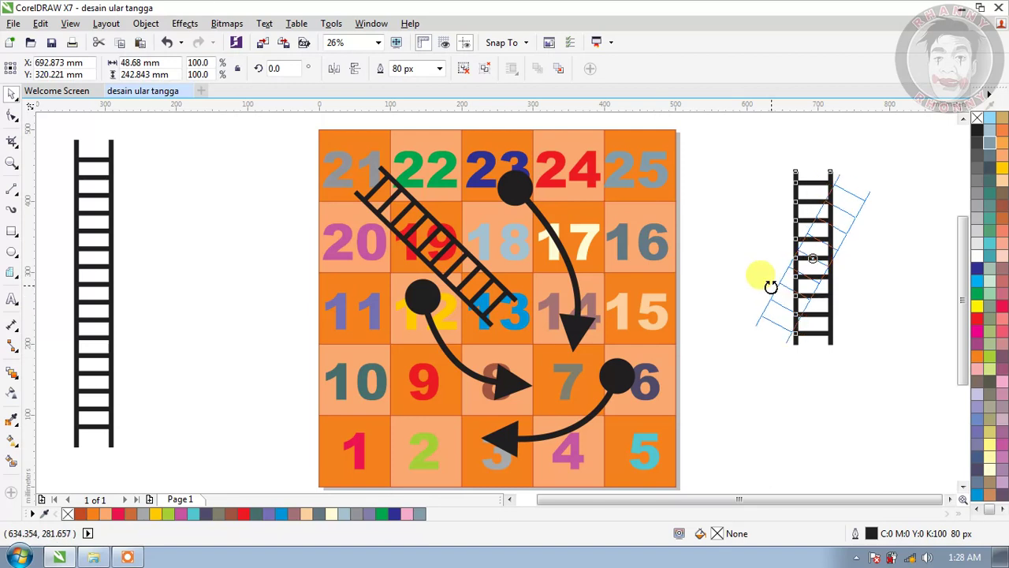
{"action": "left_click_drag", "start_coordinate": [771, 287], "coordinate": [798, 307]}
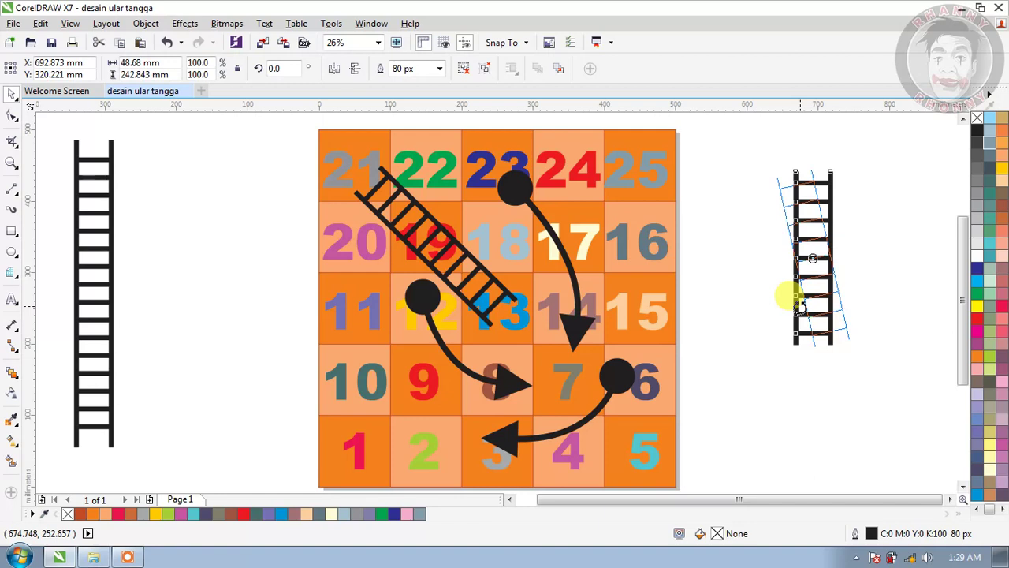
{"action": "left_click_drag", "start_coordinate": [798, 303], "coordinate": [627, 260]}
{"action": "left_click", "coordinate": [935, 288]}
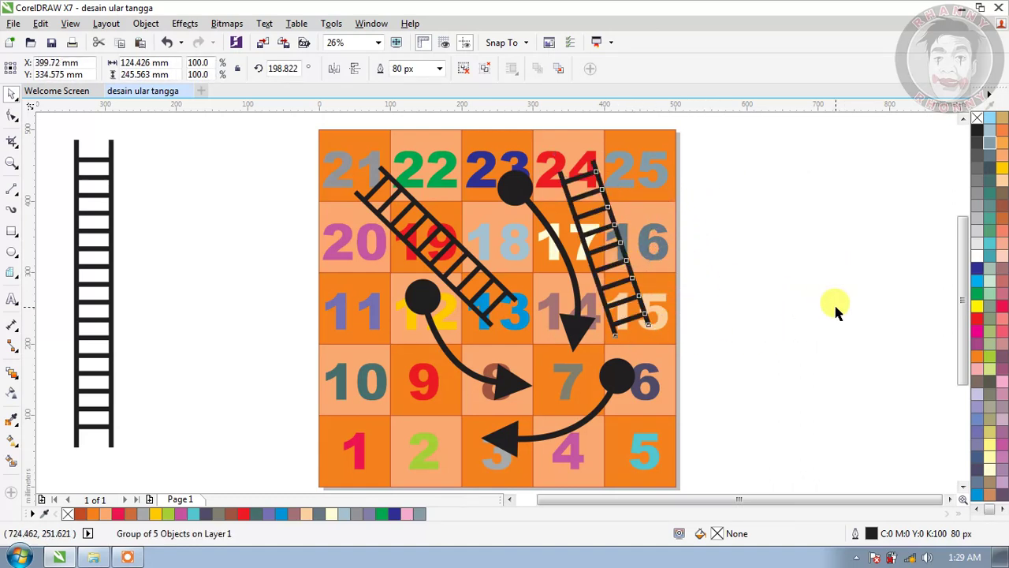
Step: Delete the spare 431 mm high ladder beside the board
{"action": "left_click", "coordinate": [837, 312]}
{"action": "left_click", "coordinate": [112, 302]}
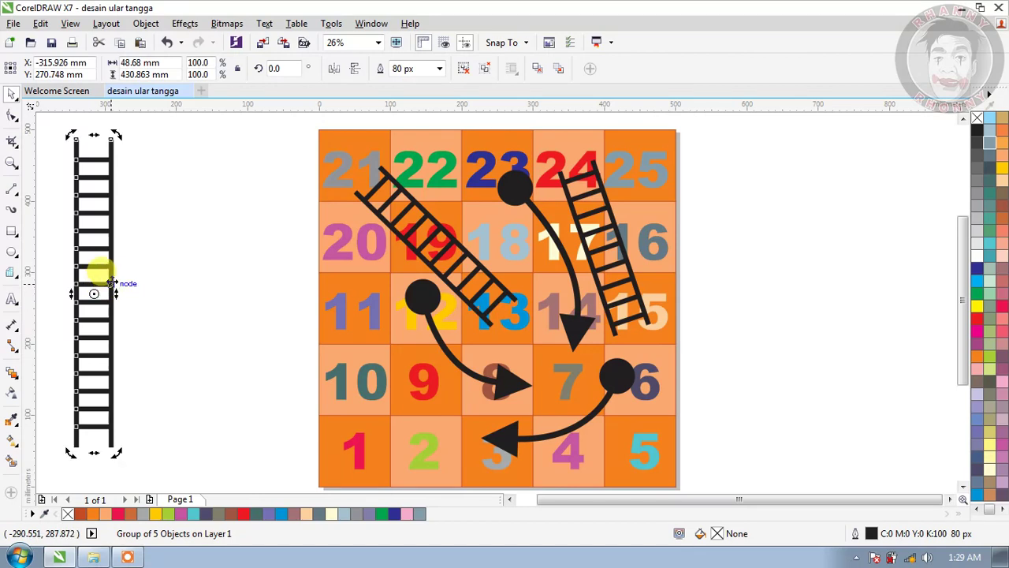
{"action": "key", "text": "Delete"}
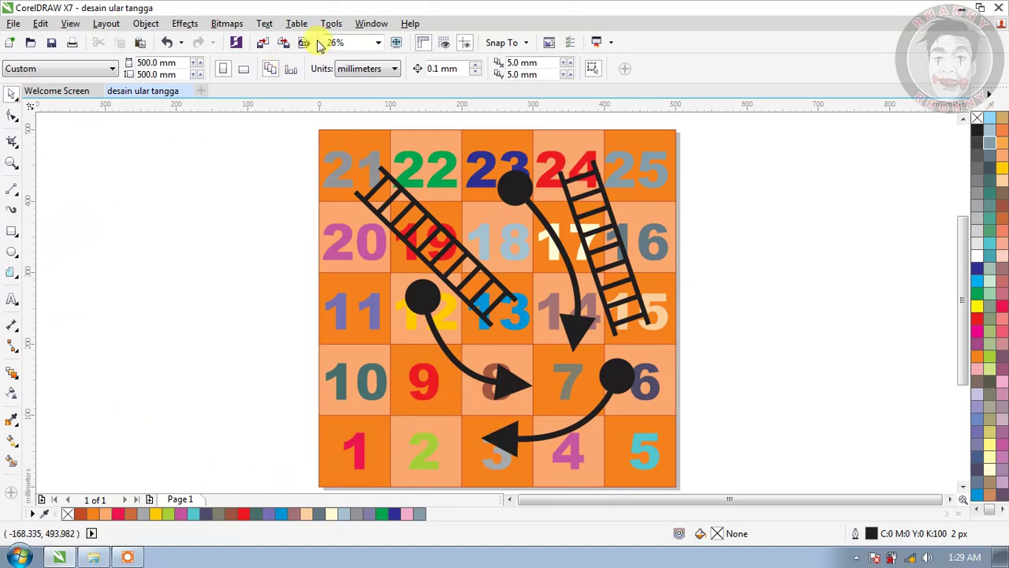
Step: Show the insertable special characters of the Webdings font
{"action": "left_click", "coordinate": [296, 23]}
{"action": "mouse_move", "coordinate": [266, 24]}
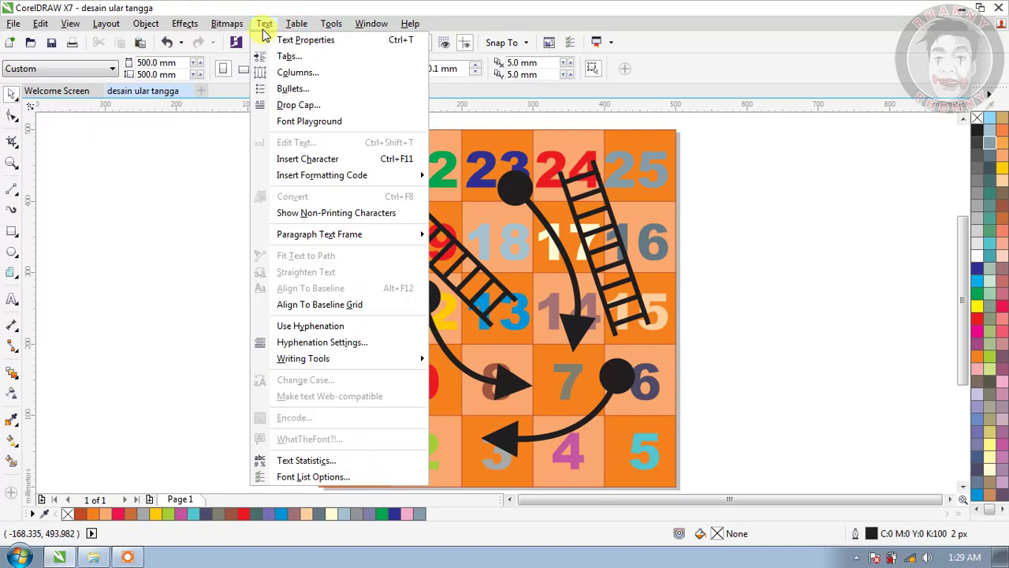
{"action": "left_click", "coordinate": [321, 158]}
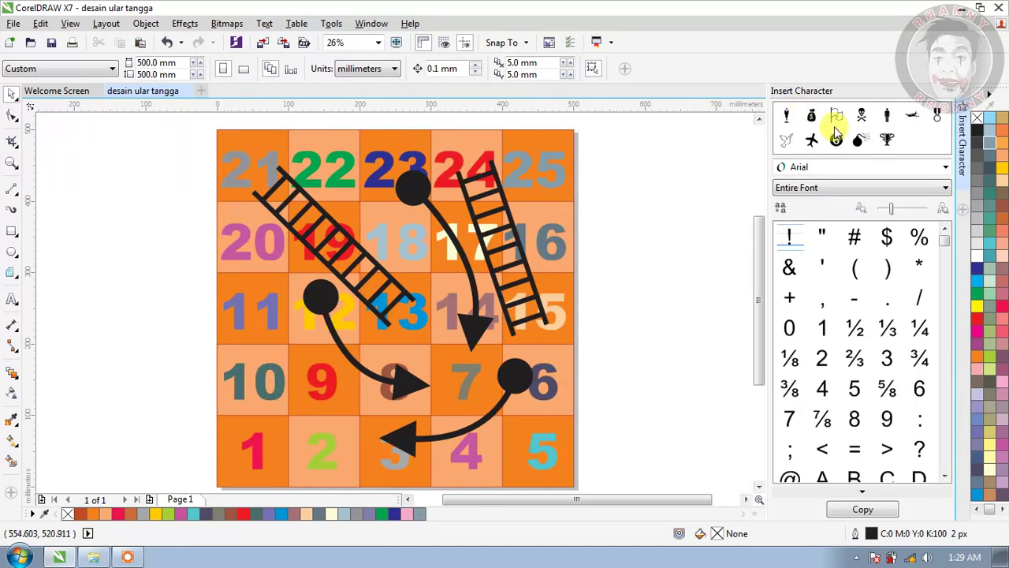
{"action": "left_click", "coordinate": [841, 168]}
{"action": "type", "text": "We"}
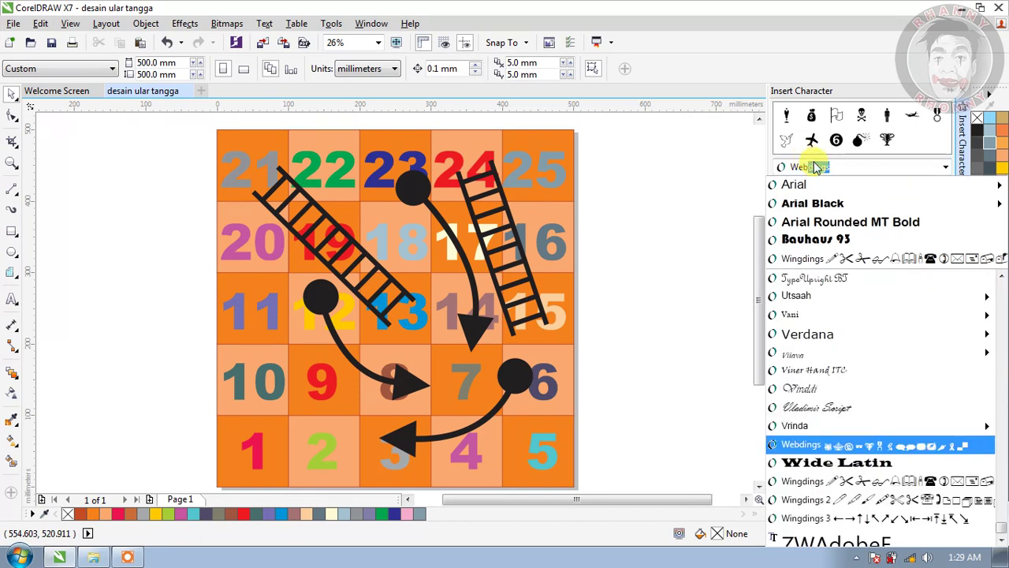
{"action": "type", "text": "b"}
{"action": "key", "text": "Return"}
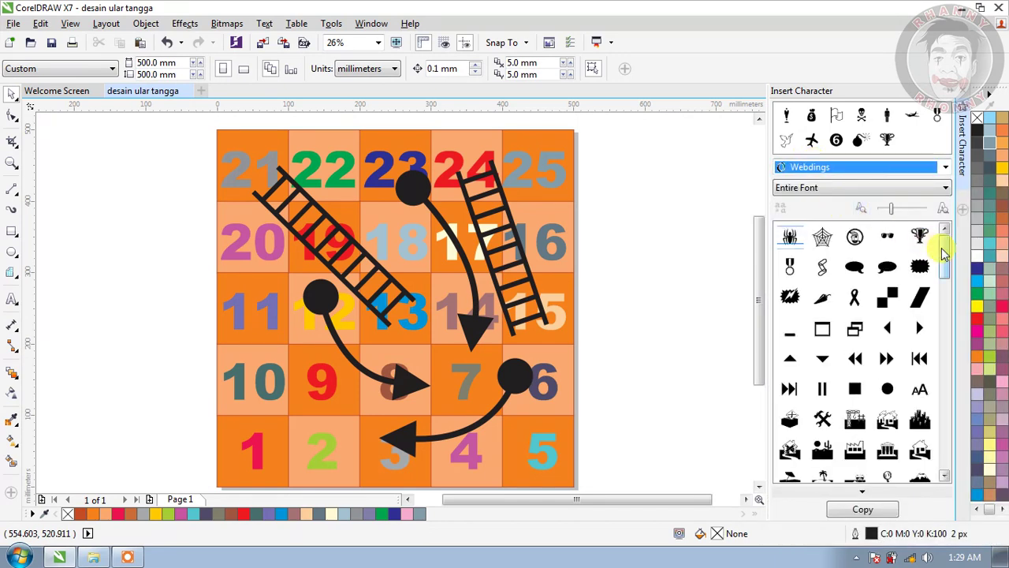
Step: Insert the Webdings motorcycle and trophy symbols on the empty area beside the board, and close the character list
{"action": "left_click_drag", "start_coordinate": [946, 254], "coordinate": [950, 447]}
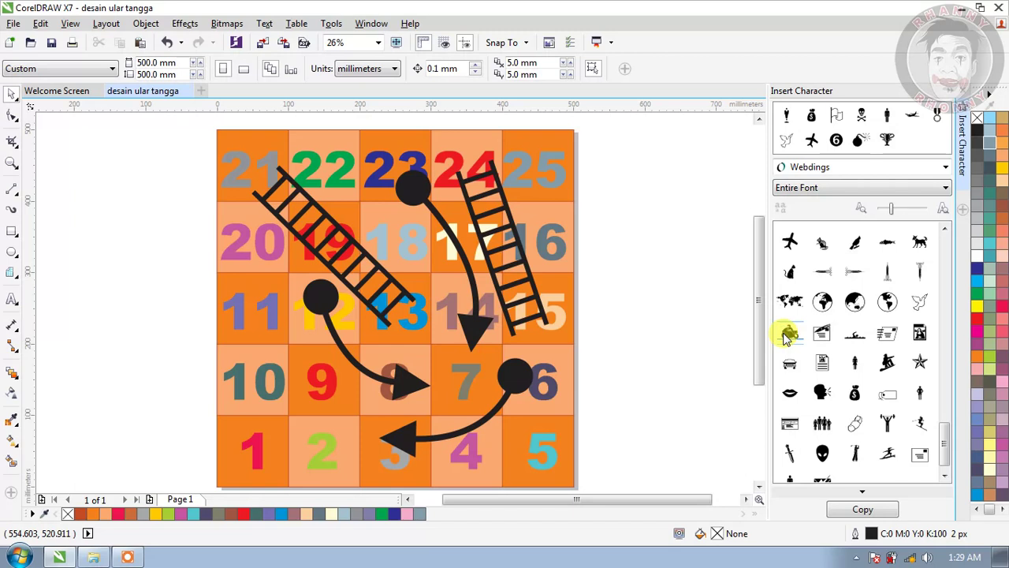
{"action": "left_click_drag", "start_coordinate": [771, 333], "coordinate": [648, 335]}
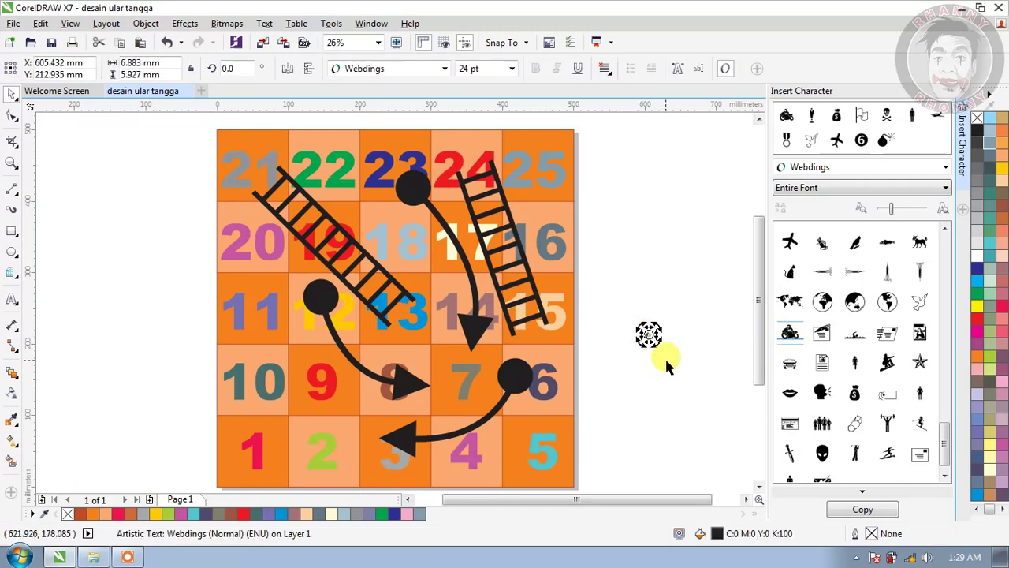
{"action": "left_click", "coordinate": [735, 343]}
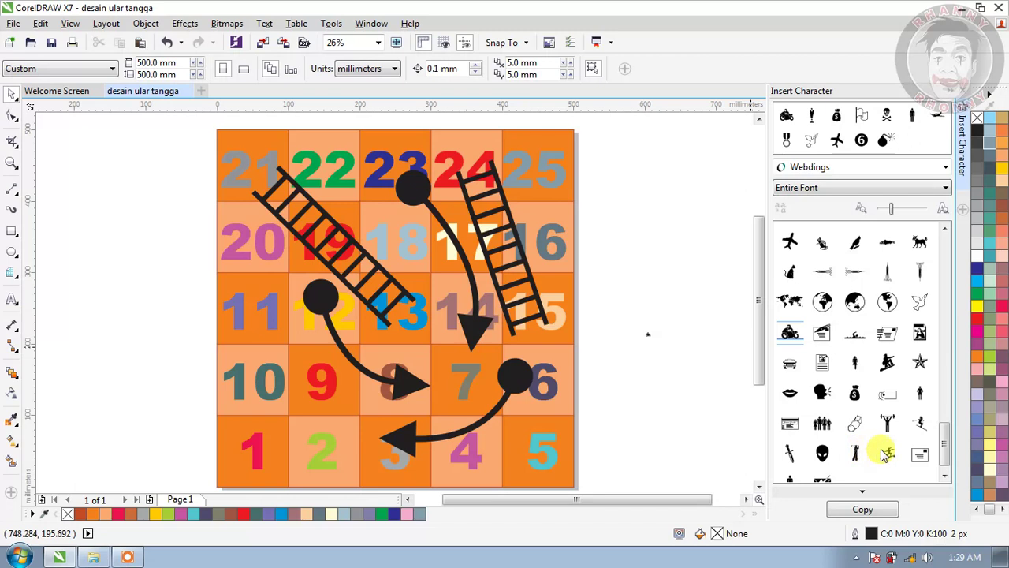
{"action": "left_click_drag", "start_coordinate": [946, 447], "coordinate": [672, 252]}
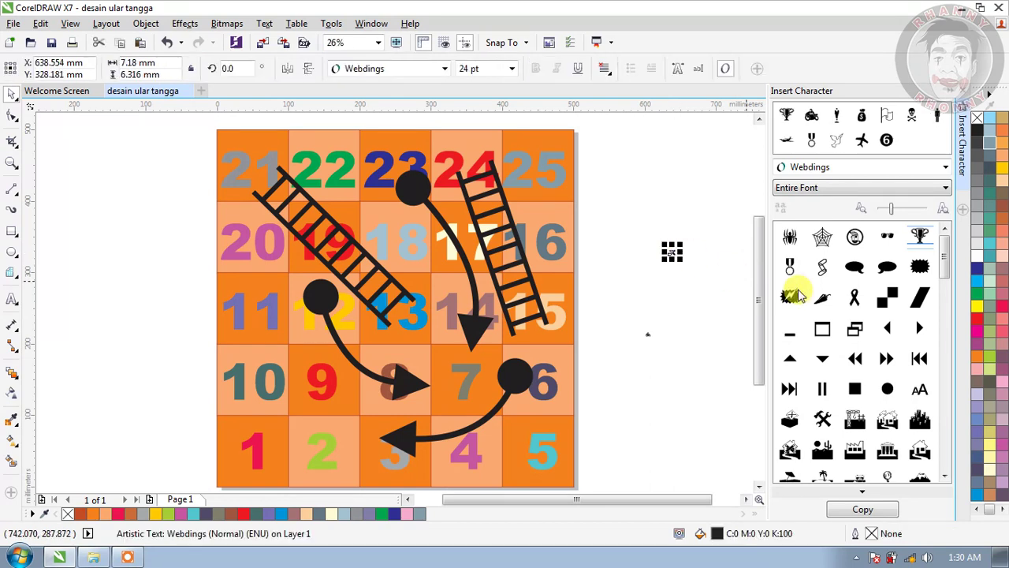
{"action": "left_click", "coordinate": [963, 94]}
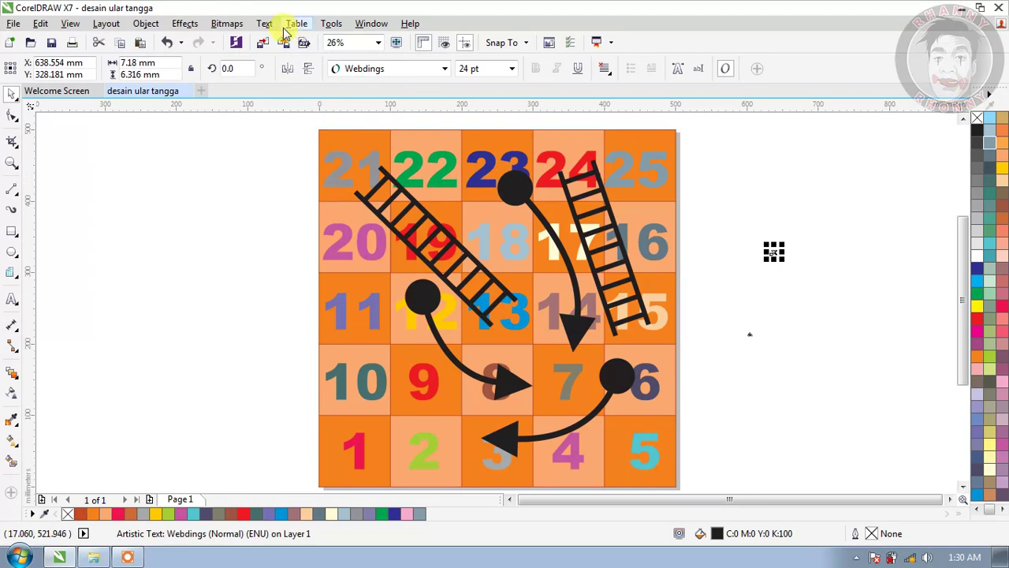
{"action": "left_click", "coordinate": [264, 24]}
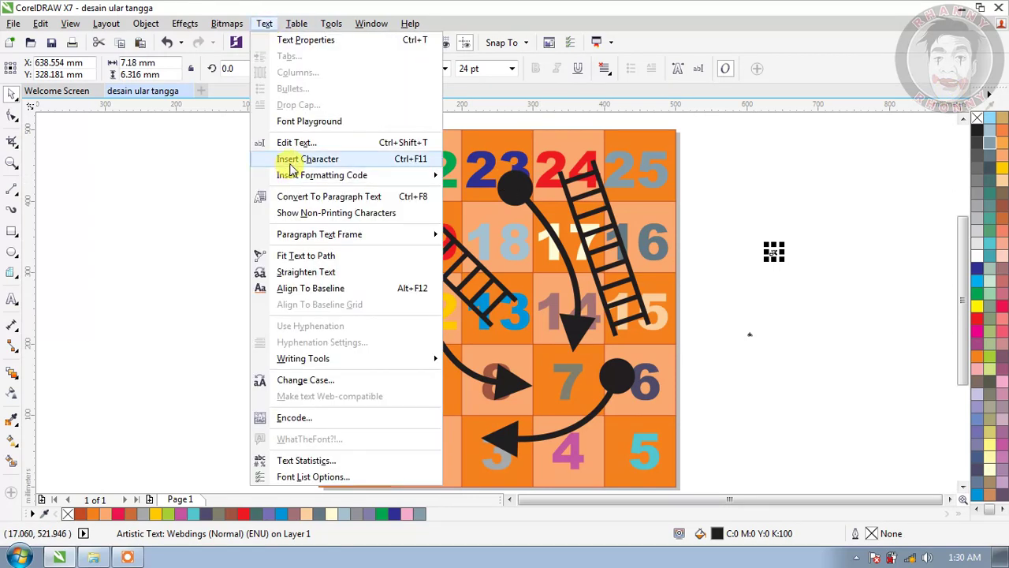
{"action": "left_click", "coordinate": [775, 359]}
Step: Enlarge the motorcycle symbol to about 69 × 59 mm
{"action": "scroll", "coordinate": [773, 333], "scroll_direction": "up", "scroll_amount": 2}
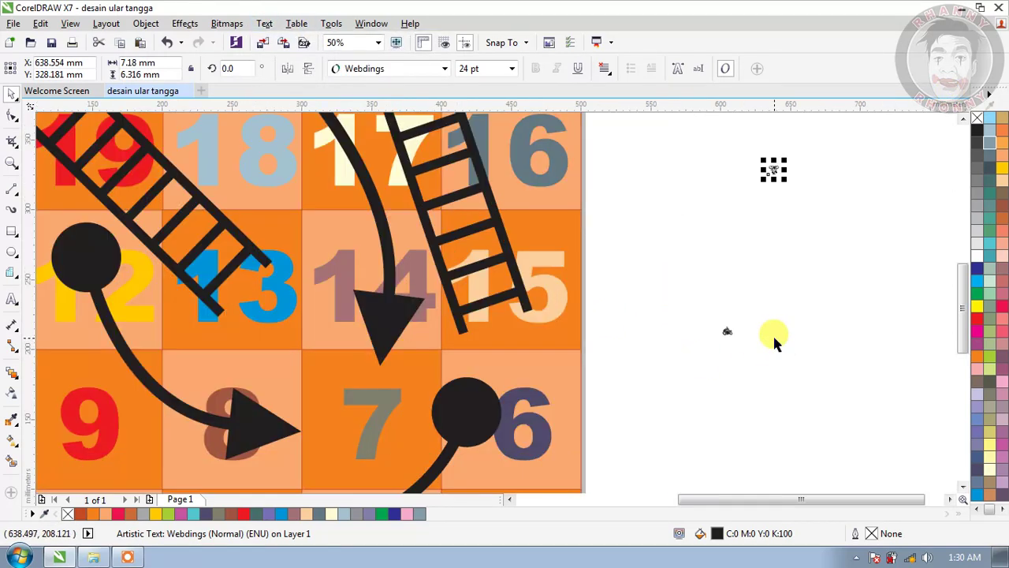
{"action": "left_click", "coordinate": [727, 330]}
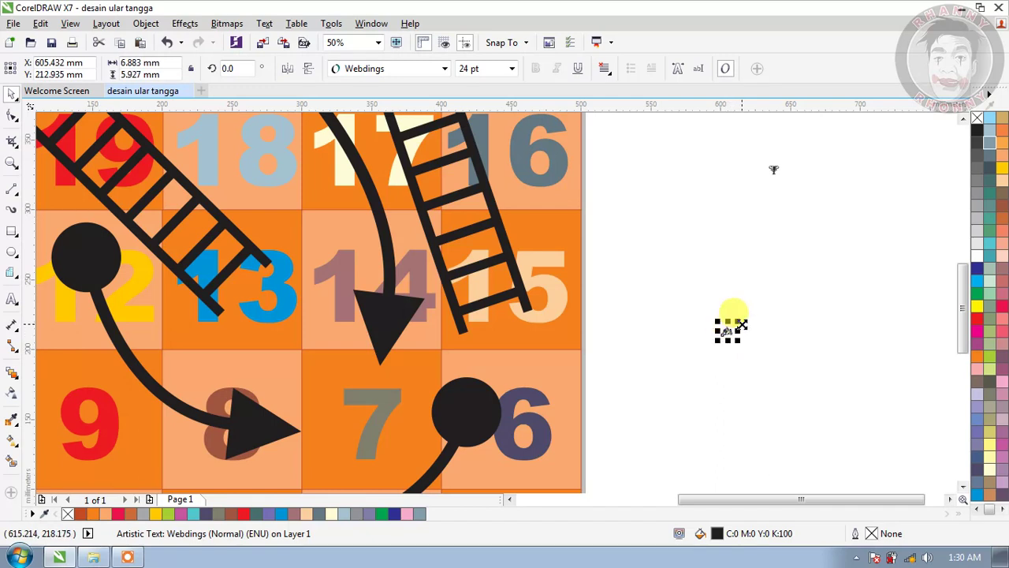
{"action": "left_click_drag", "start_coordinate": [741, 324], "coordinate": [795, 286]}
{"action": "left_click", "coordinate": [848, 298]}
Step: Enlarge the trophy symbol to about 78 × 69 mm and place it higher beside cell 25
{"action": "scroll", "coordinate": [846, 293], "scroll_direction": "down", "scroll_amount": 3}
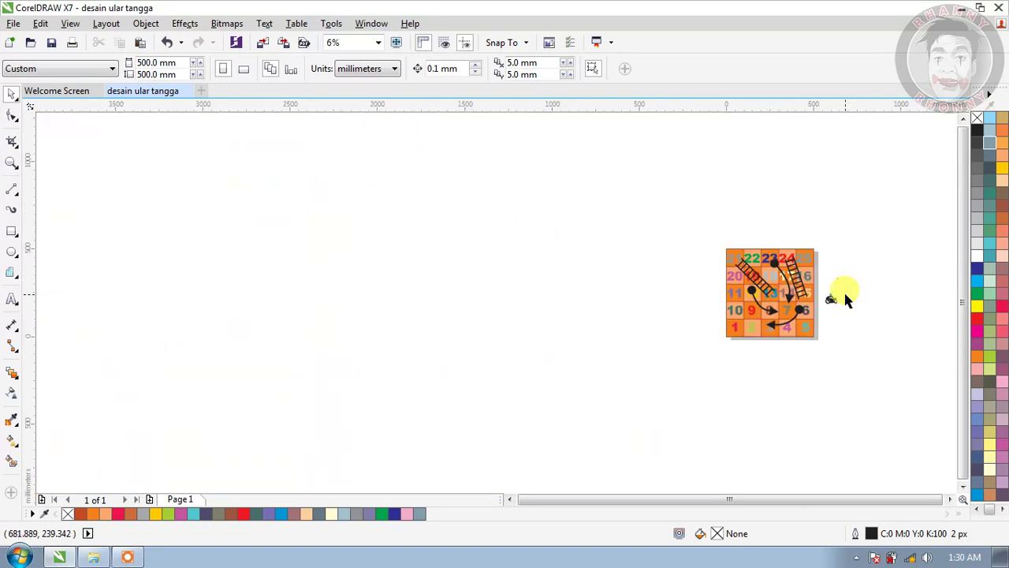
{"action": "scroll", "coordinate": [840, 273], "scroll_direction": "up", "scroll_amount": 2}
{"action": "left_click", "coordinate": [821, 287]}
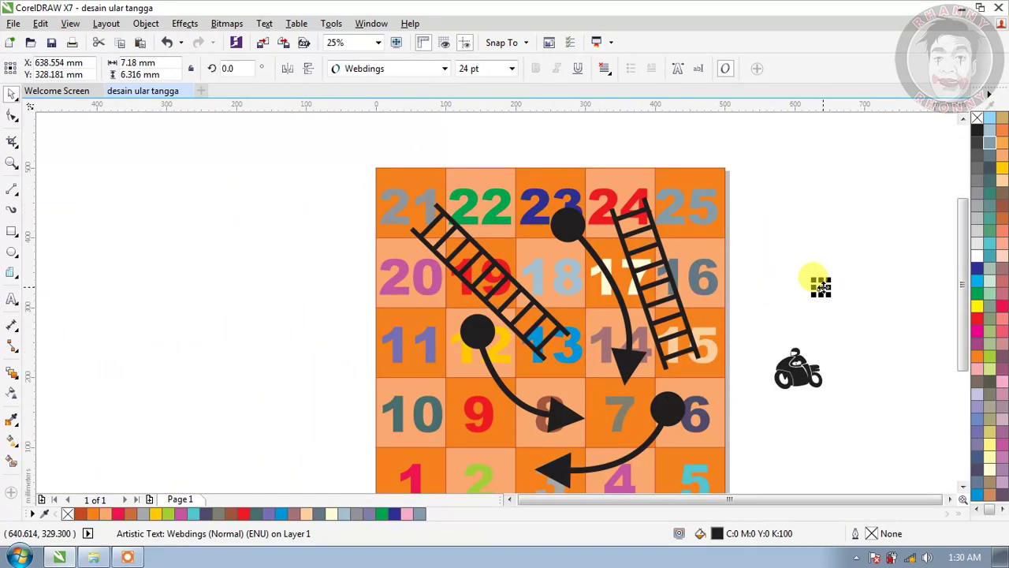
{"action": "left_click_drag", "start_coordinate": [831, 280], "coordinate": [868, 246]}
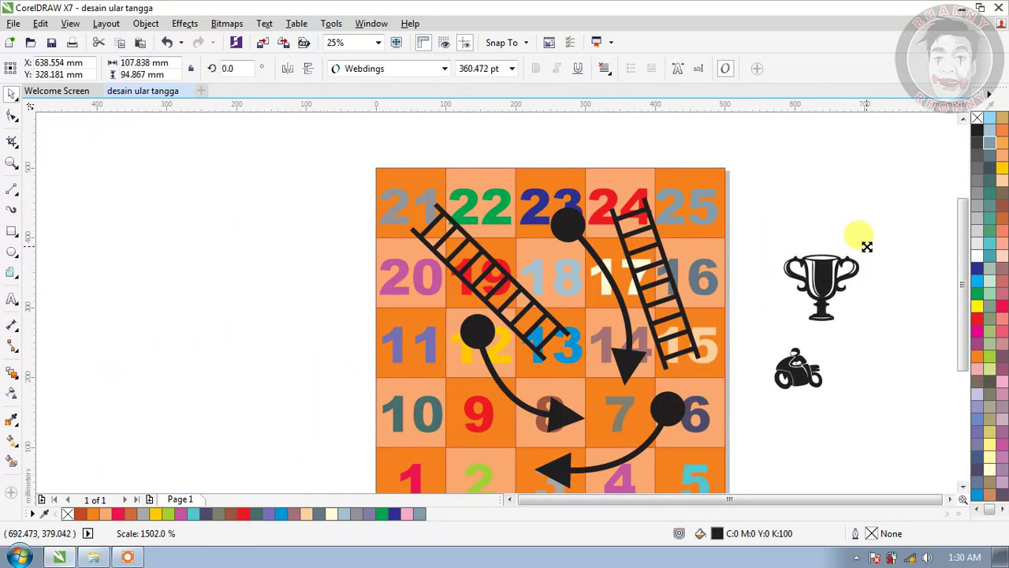
{"action": "left_click", "coordinate": [894, 279]}
{"action": "left_click_drag", "start_coordinate": [817, 285], "coordinate": [794, 198]}
{"action": "mouse_move", "coordinate": [844, 163]}
{"action": "left_mouse_down"}
{"action": "mouse_move", "coordinate": [827, 158]}
{"action": "mouse_move", "coordinate": [829, 166]}
{"action": "left_mouse_up"}
{"action": "left_click", "coordinate": [878, 229]}
Step: Fill the trophy white, shrink it to about 44 × 39 mm, and place it at the upper edge of cell 25
{"action": "left_click", "coordinate": [798, 197]}
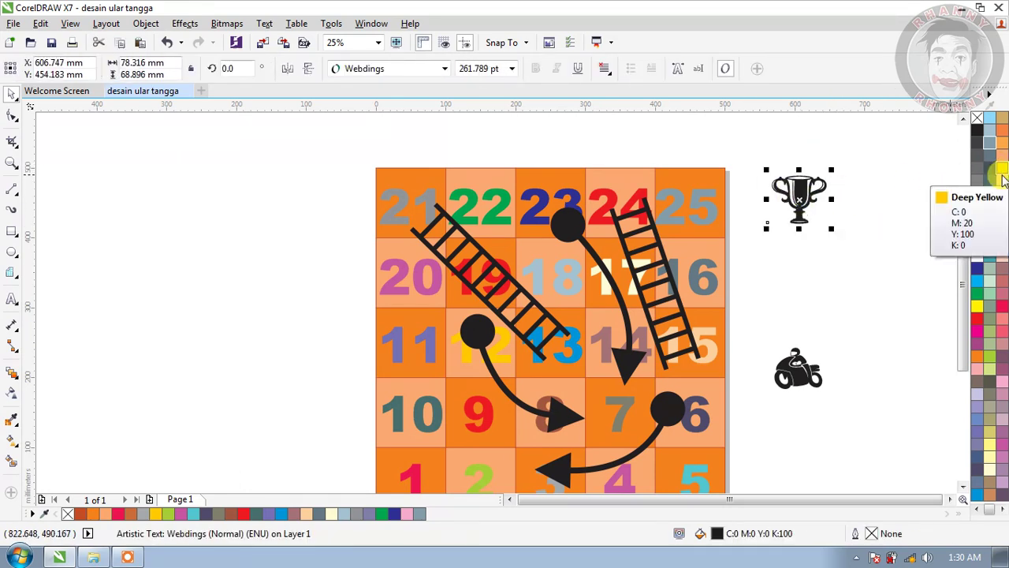
{"action": "left_click", "coordinate": [976, 254]}
{"action": "left_click_drag", "start_coordinate": [812, 206], "coordinate": [713, 178]}
{"action": "left_click", "coordinate": [771, 207]}
{"action": "scroll", "coordinate": [771, 208], "scroll_direction": "up", "scroll_amount": 1}
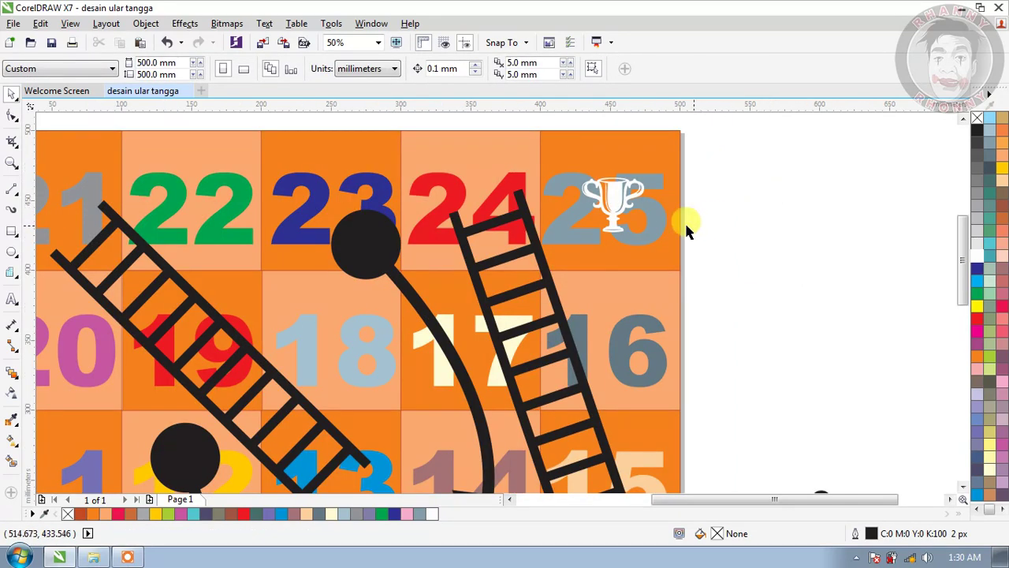
{"action": "left_click_drag", "start_coordinate": [618, 211], "coordinate": [606, 161]}
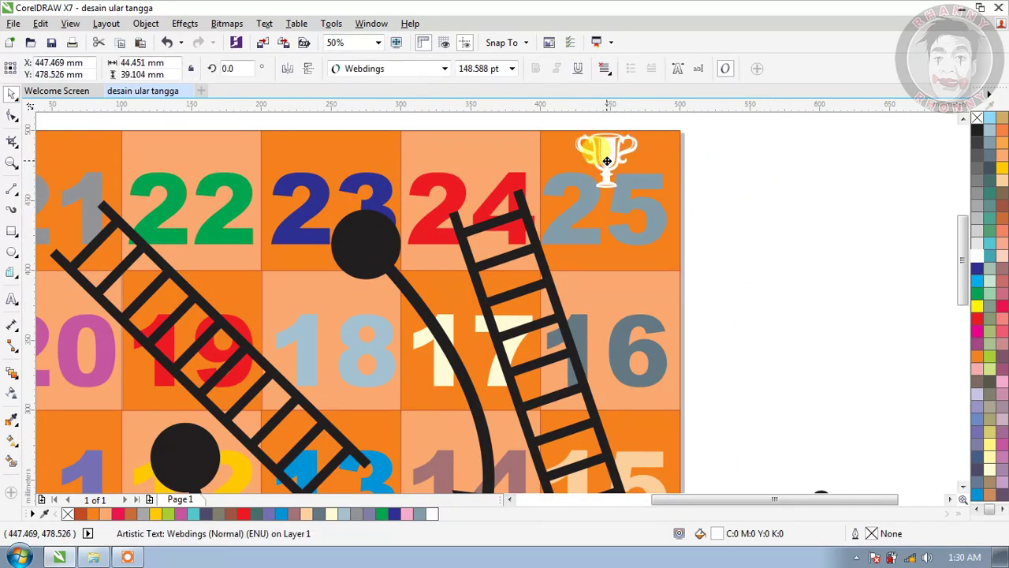
{"action": "scroll", "coordinate": [765, 260], "scroll_direction": "down", "scroll_amount": 2}
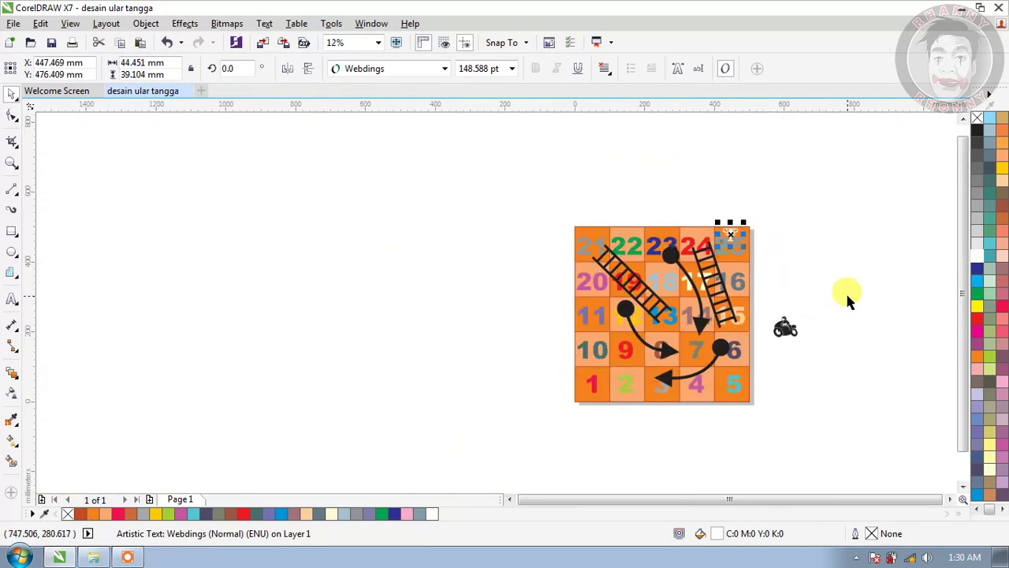
{"action": "left_click", "coordinate": [915, 265]}
Step: Move the motorcycle symbol onto cell 1 and fill it white
{"action": "scroll", "coordinate": [758, 279], "scroll_direction": "up", "scroll_amount": 1}
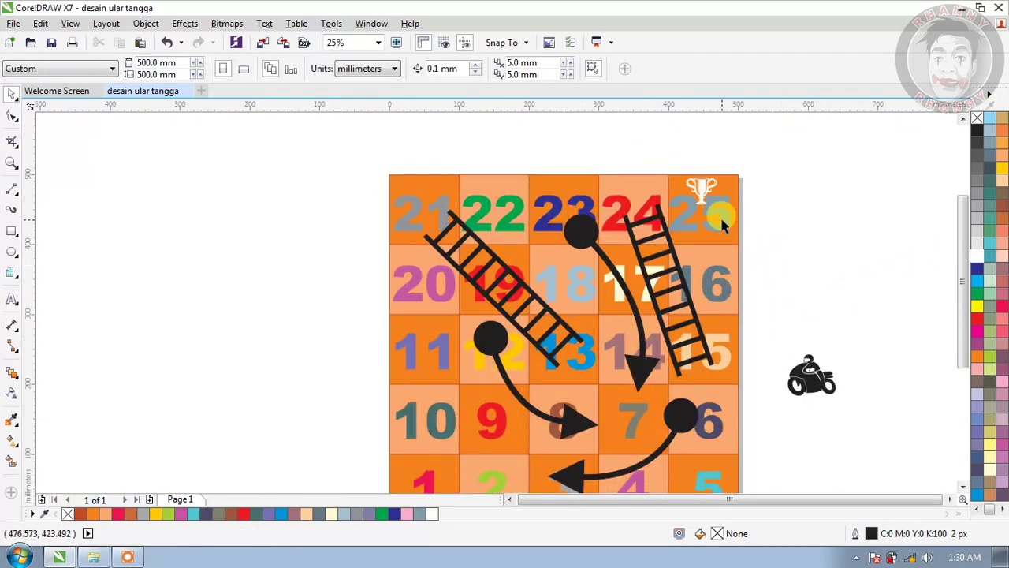
{"action": "left_click", "coordinate": [811, 372]}
{"action": "left_click_drag", "start_coordinate": [811, 372], "coordinate": [428, 475]}
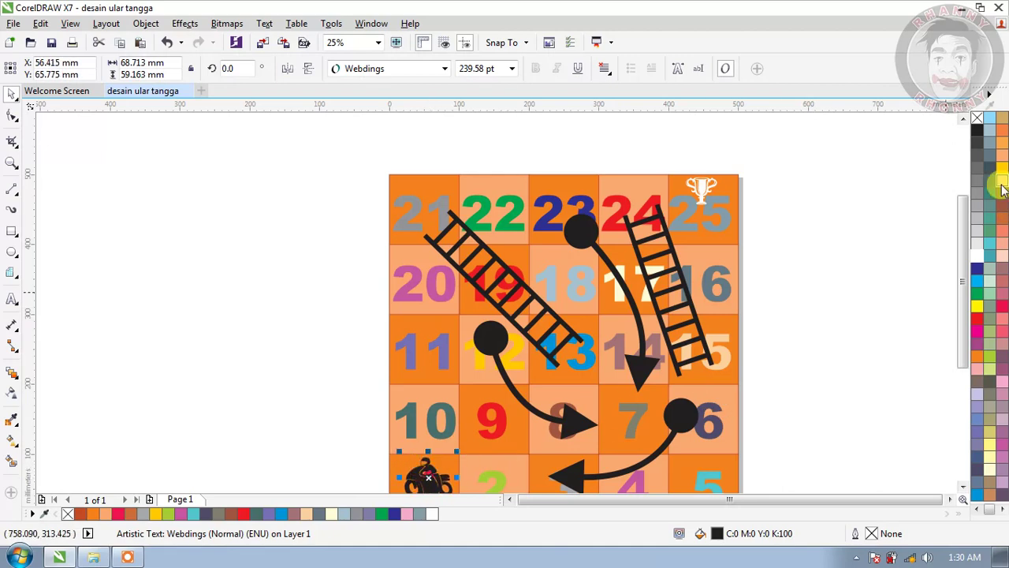
{"action": "left_click", "coordinate": [979, 257]}
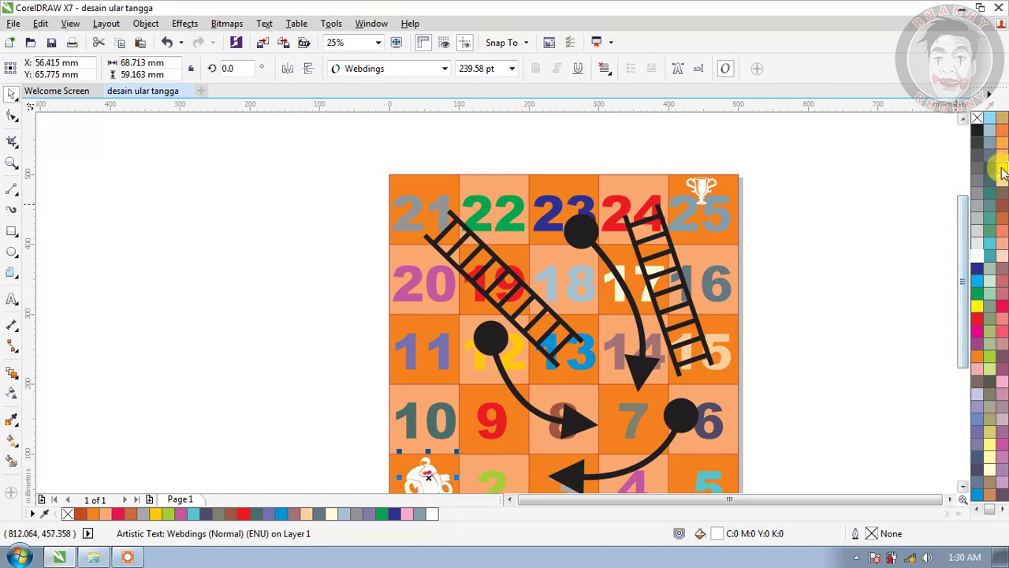
{"action": "left_click_drag", "start_coordinate": [962, 214], "coordinate": [962, 234]}
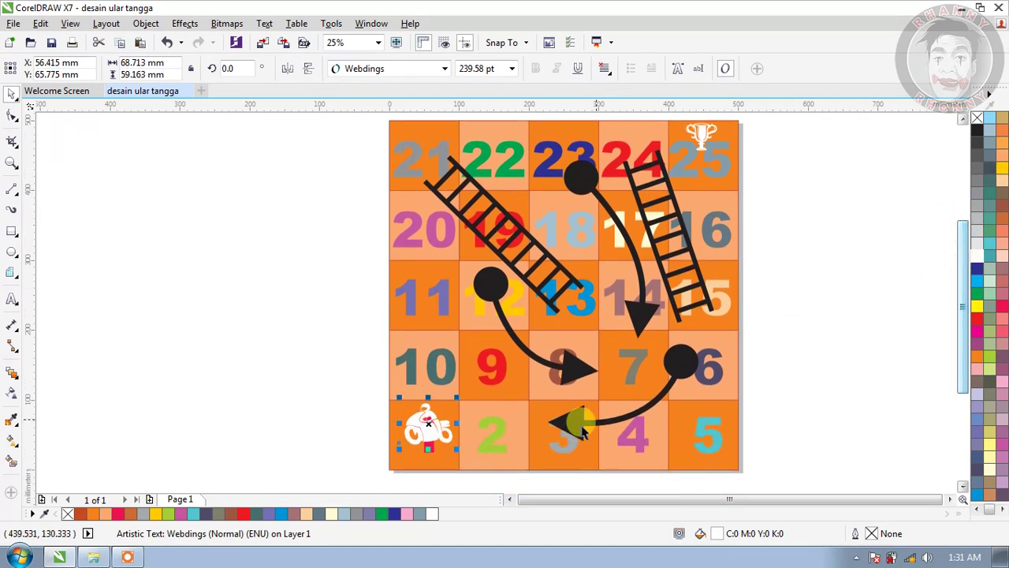
Step: Shrink the motorcycle to about 43 × 37 mm and place it in the lower-left corner of cell 1
{"action": "scroll", "coordinate": [470, 461], "scroll_direction": "up", "scroll_amount": 1}
{"action": "left_click_drag", "start_coordinate": [413, 402], "coordinate": [400, 447]}
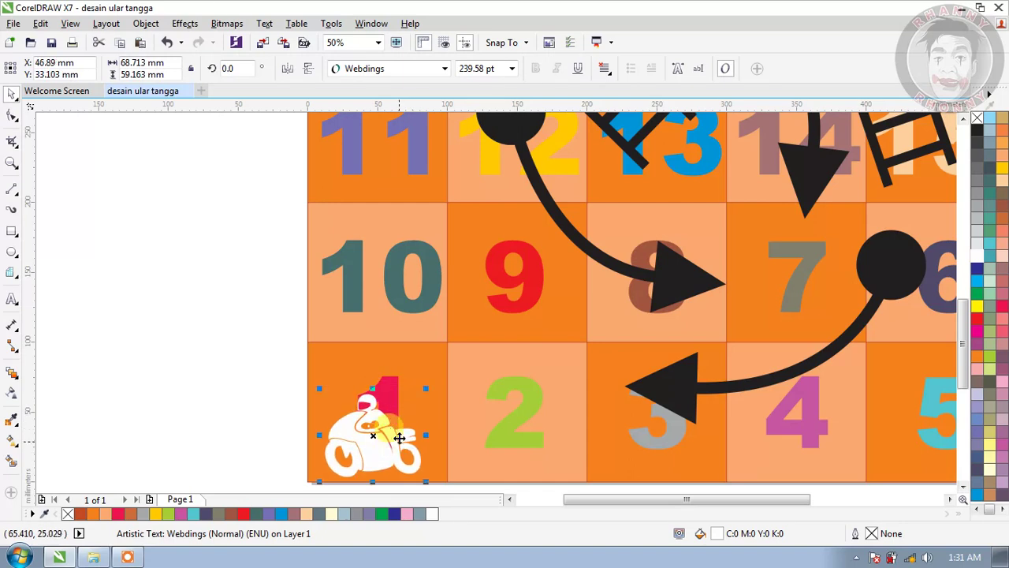
{"action": "left_click", "coordinate": [416, 403]}
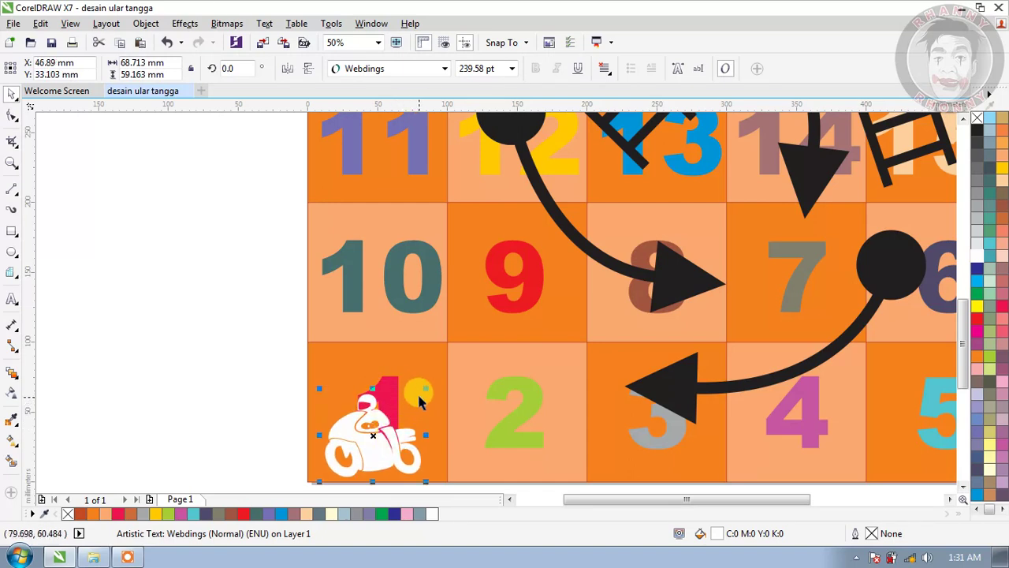
{"action": "left_click_drag", "start_coordinate": [424, 390], "coordinate": [407, 404]}
{"action": "left_click_drag", "start_coordinate": [384, 436], "coordinate": [359, 454]}
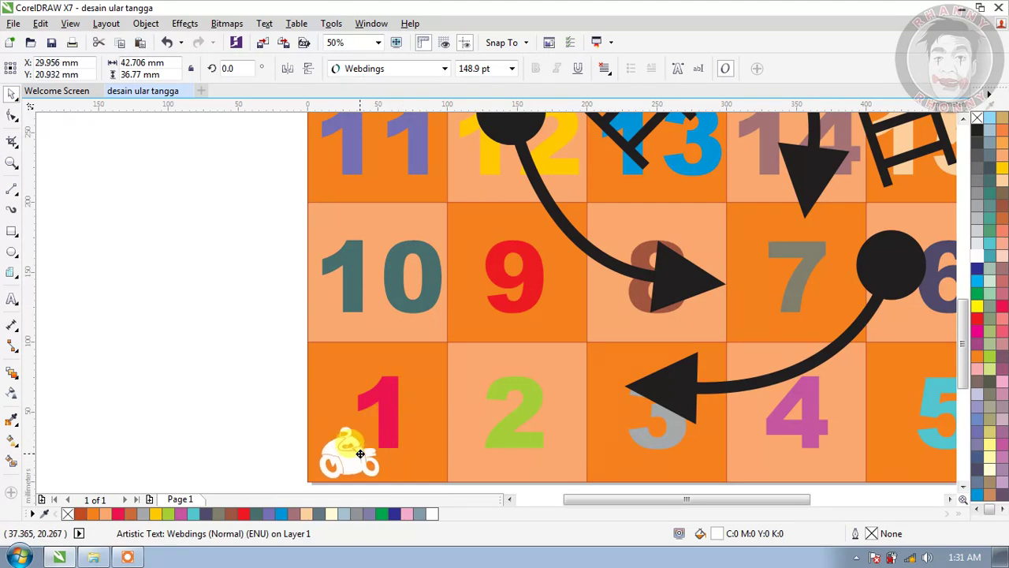
{"action": "left_click", "coordinate": [244, 414]}
{"action": "scroll", "coordinate": [541, 378], "scroll_direction": "down", "scroll_amount": 1}
{"action": "left_click_drag", "start_coordinate": [959, 292], "coordinate": [963, 277]}
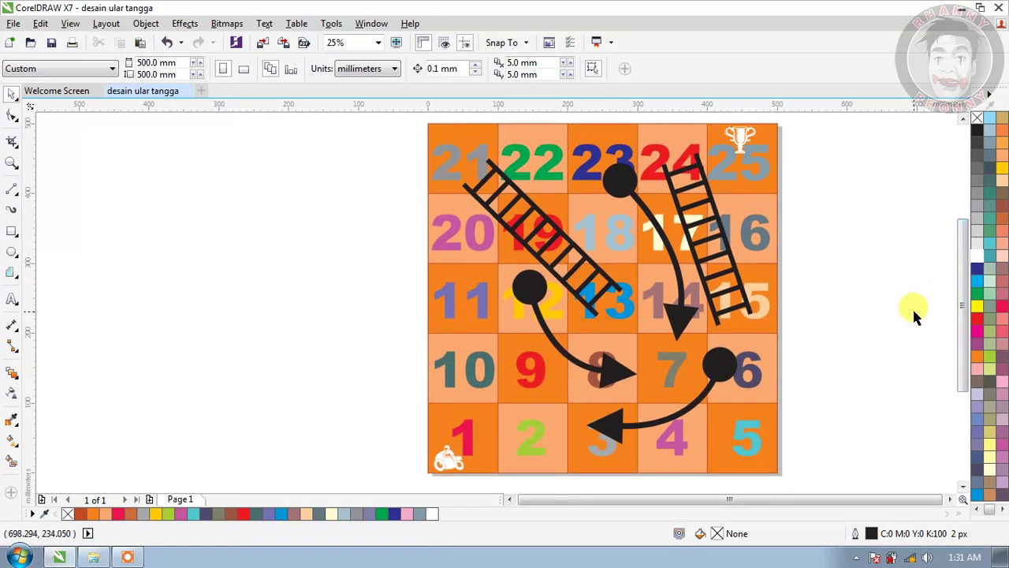